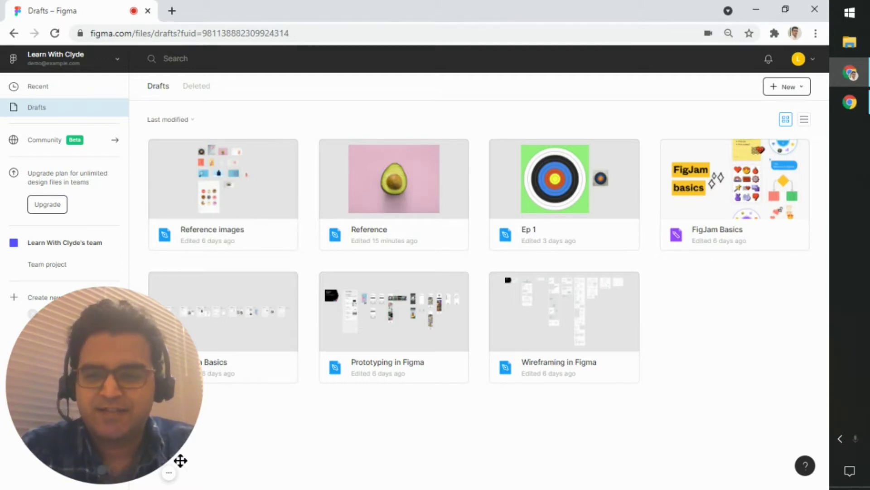
Create a new design file in Drafts and paste the balloon-and-chair reference image onto its canvas.
click(102, 472)
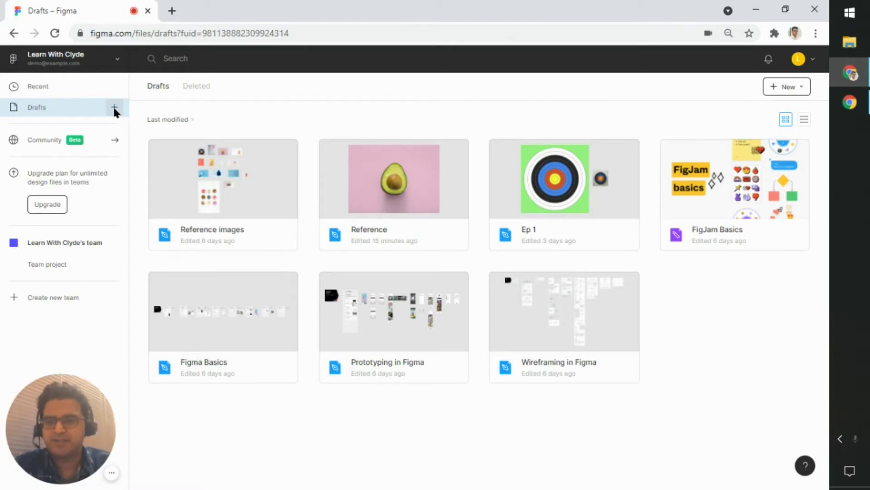
click(115, 107)
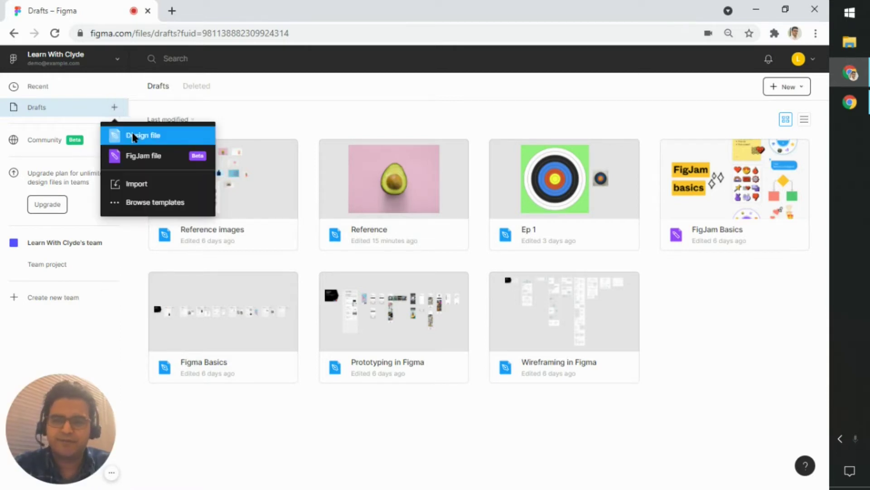
click(175, 141)
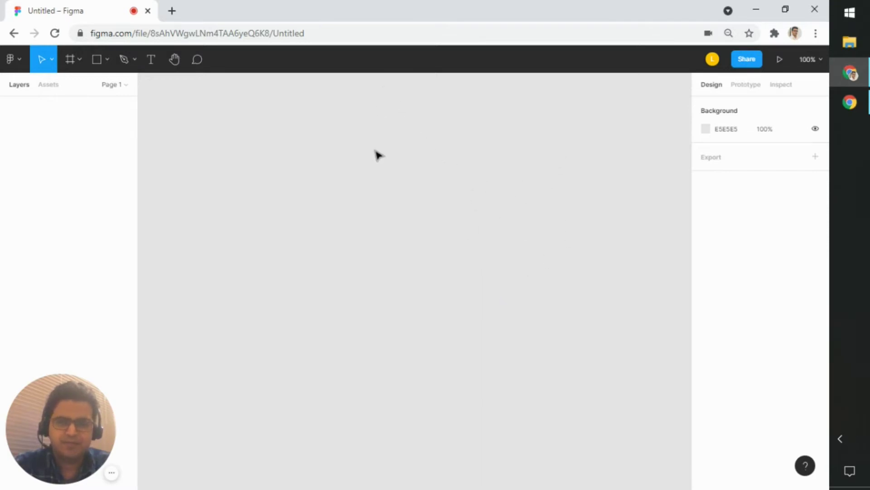
key(ctrl+v)
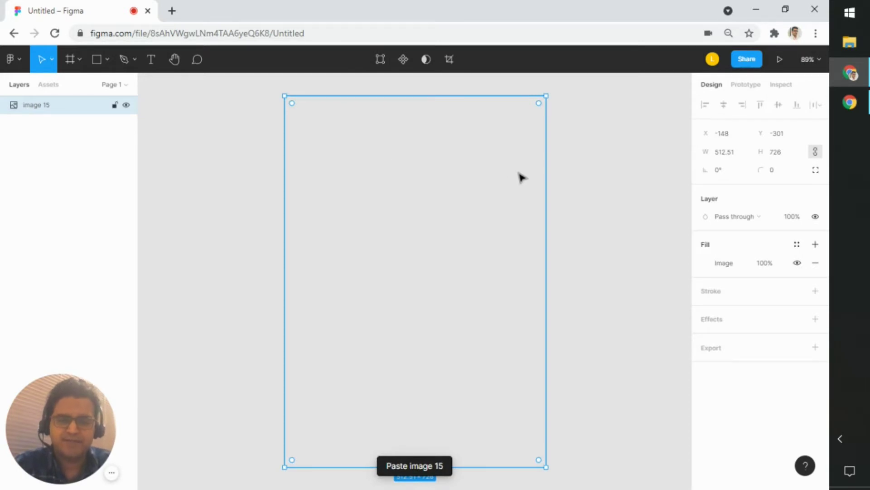
click(572, 186)
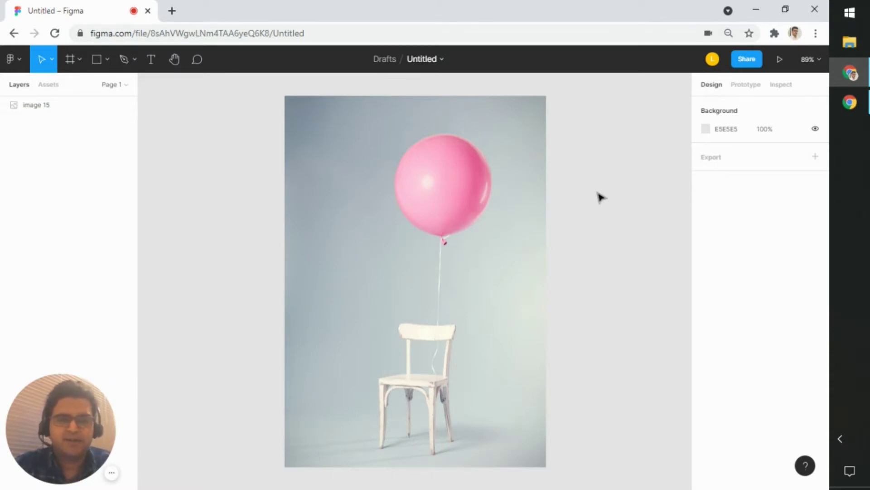
Set the fill opacity of the balloon-and-chair reference image to 40%.
drag(573, 171, 545, 172)
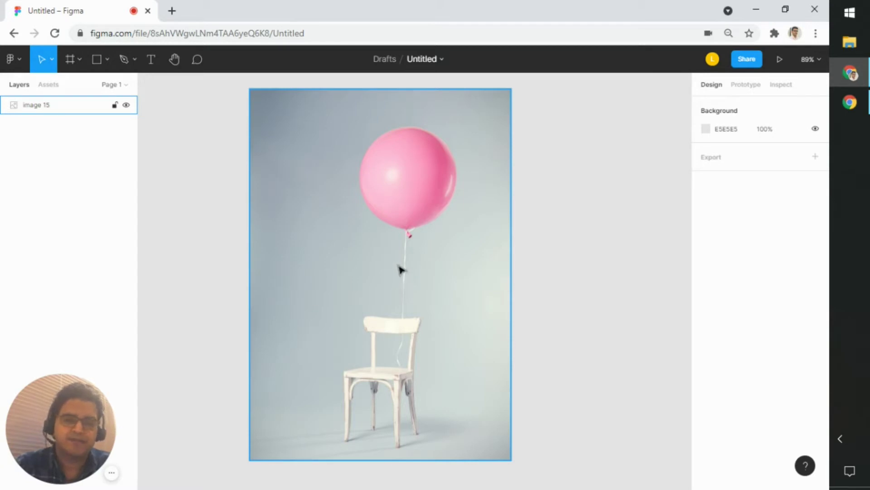
click(530, 234)
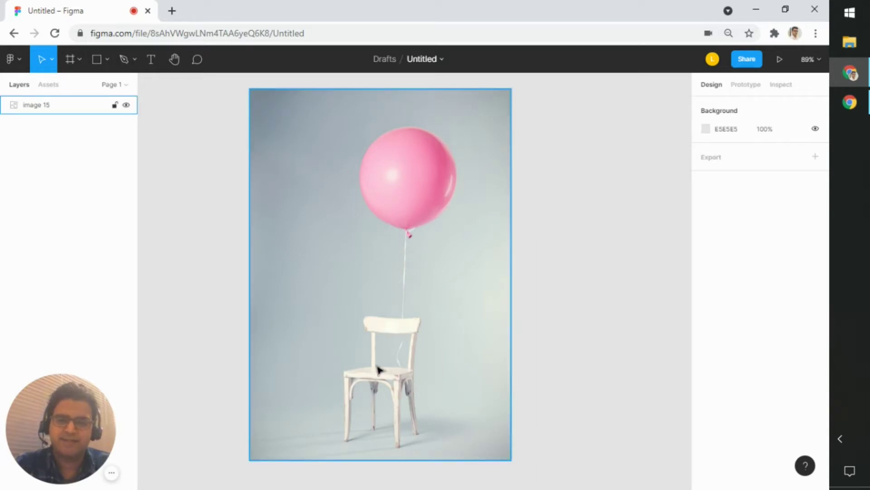
scroll(498, 234, up, 3)
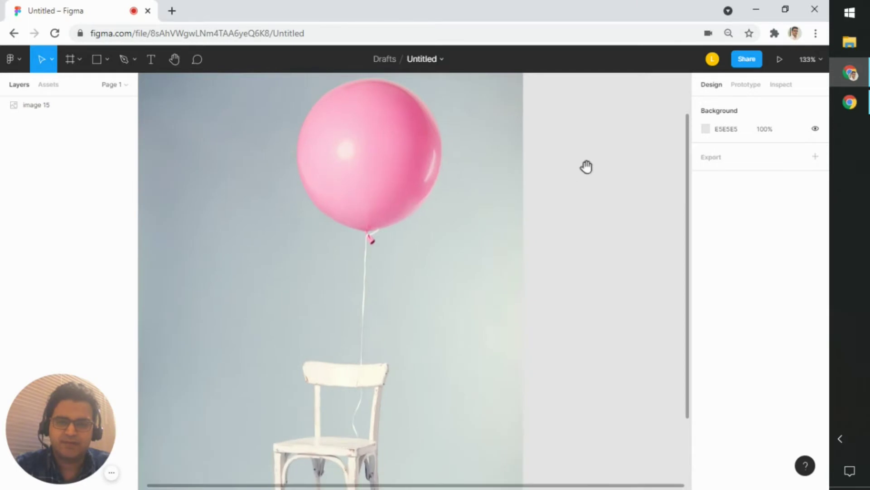
drag(587, 168, 637, 264)
click(571, 135)
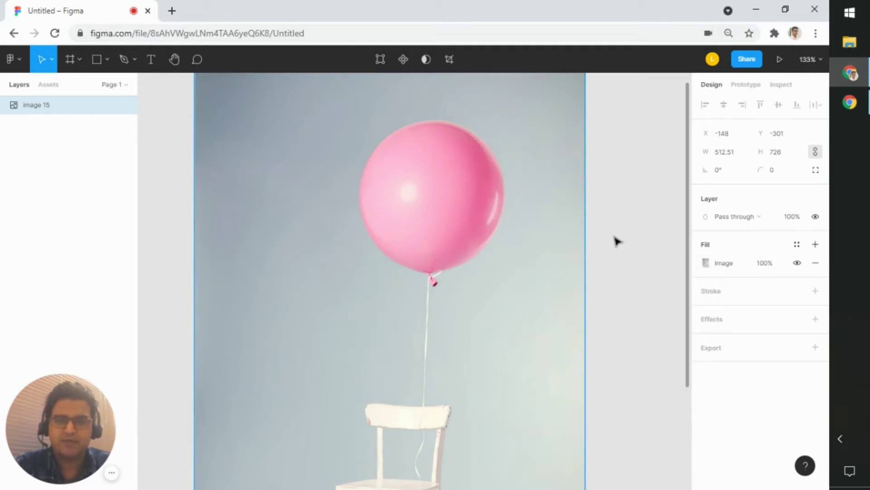
click(759, 265)
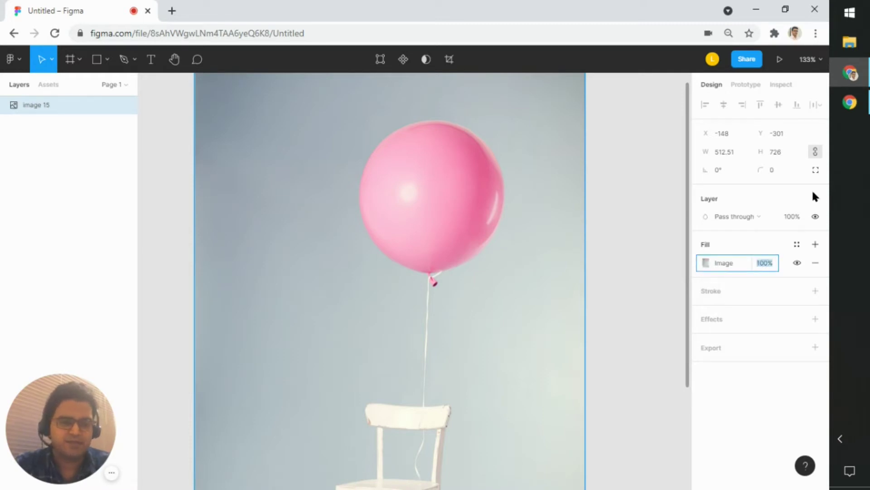
text(40)
key(Return)
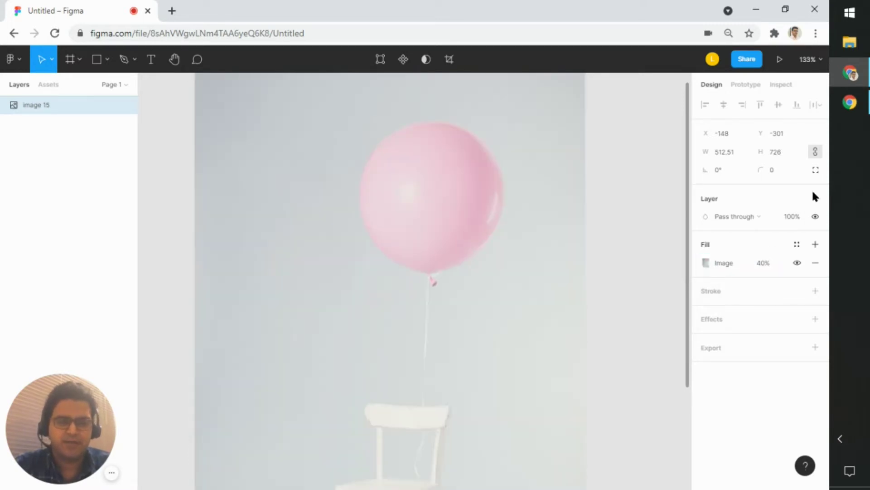
click(650, 240)
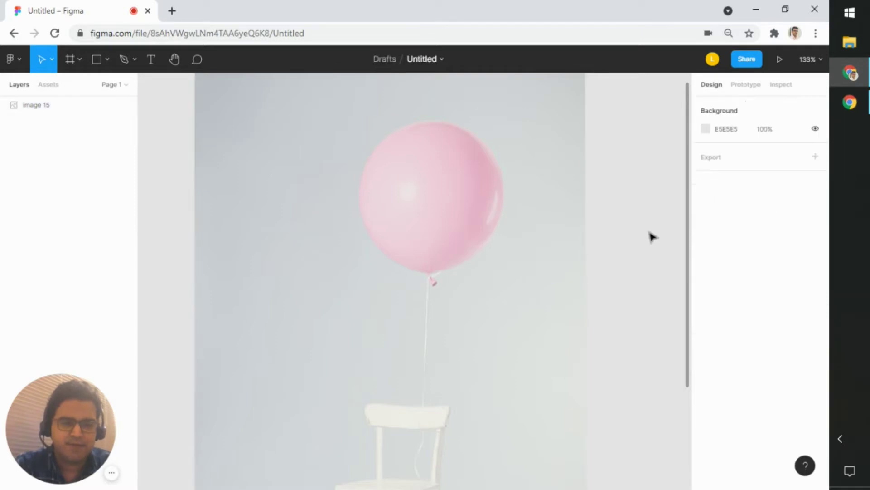
Draw an ellipse about 191 by 198 over the balloon in the reference image.
scroll(651, 240, down, 3)
scroll(651, 240, up, 3)
drag(651, 240, 619, 243)
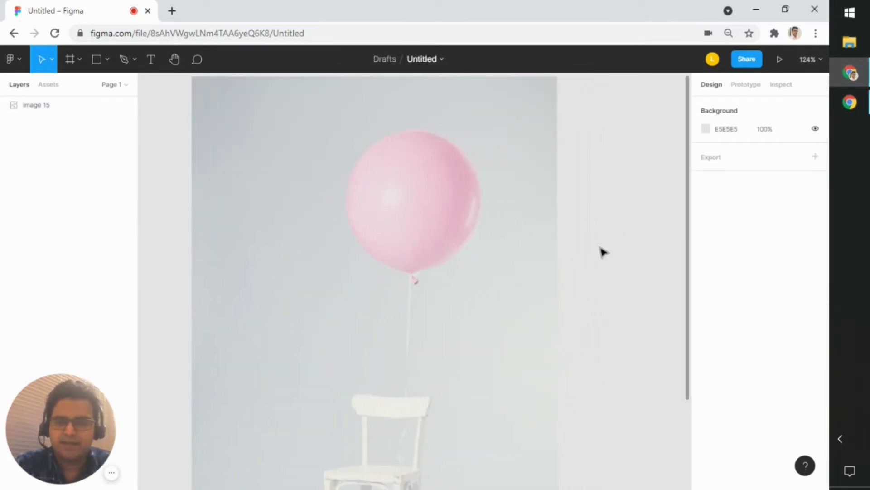
scroll(584, 253, up, 2)
drag(584, 253, 625, 264)
click(414, 264)
click(620, 179)
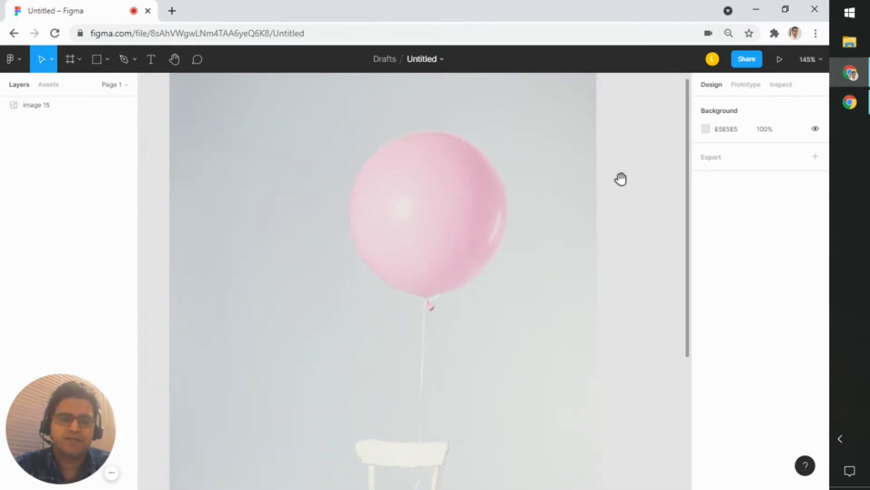
drag(620, 179, 588, 185)
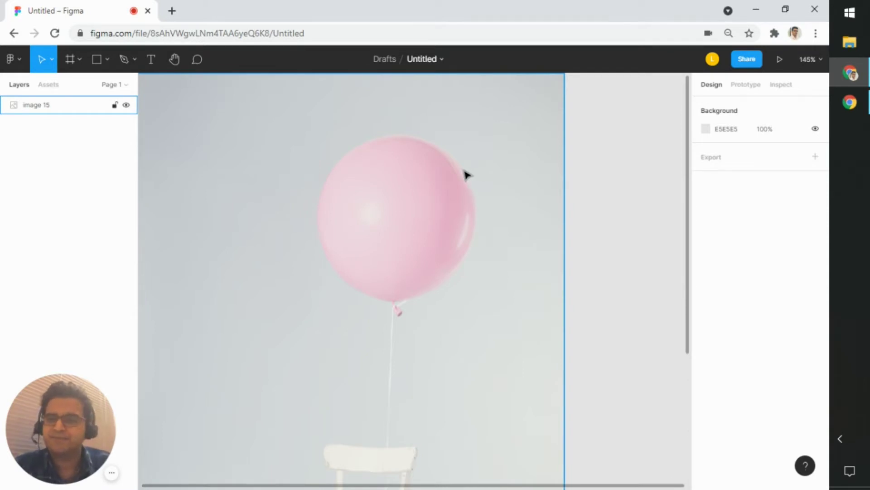
drag(586, 241, 608, 270)
click(493, 258)
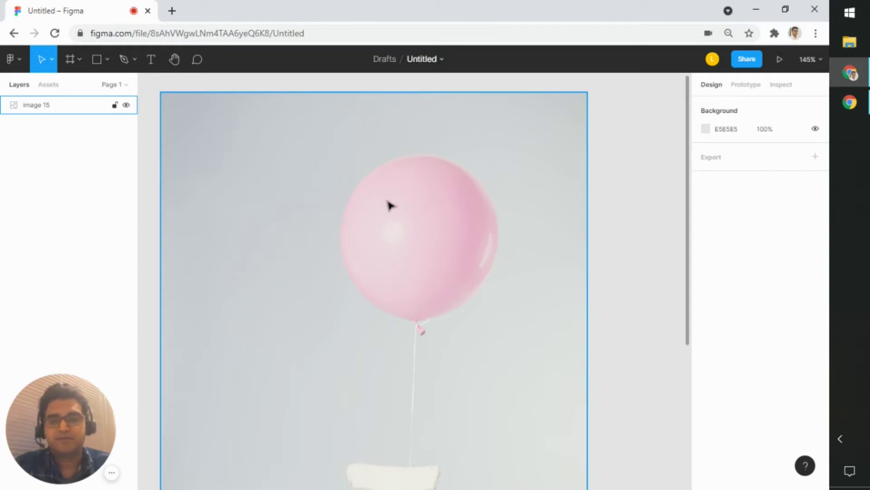
key(Escape)
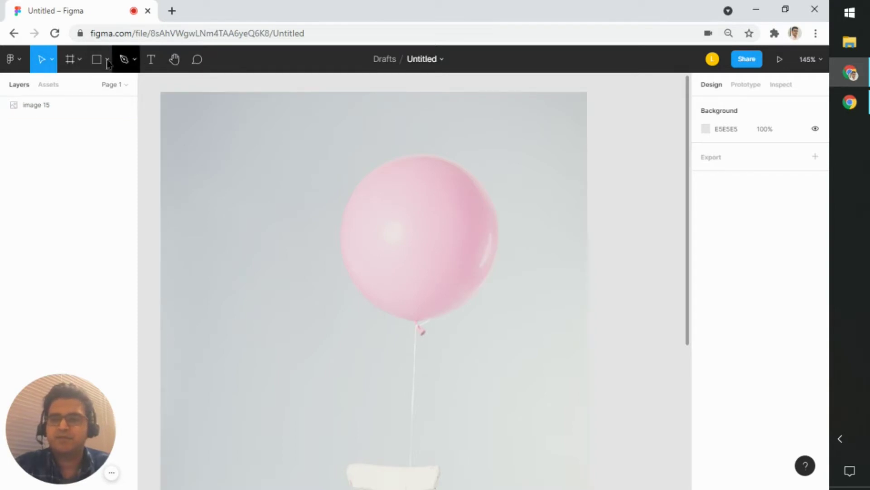
click(108, 62)
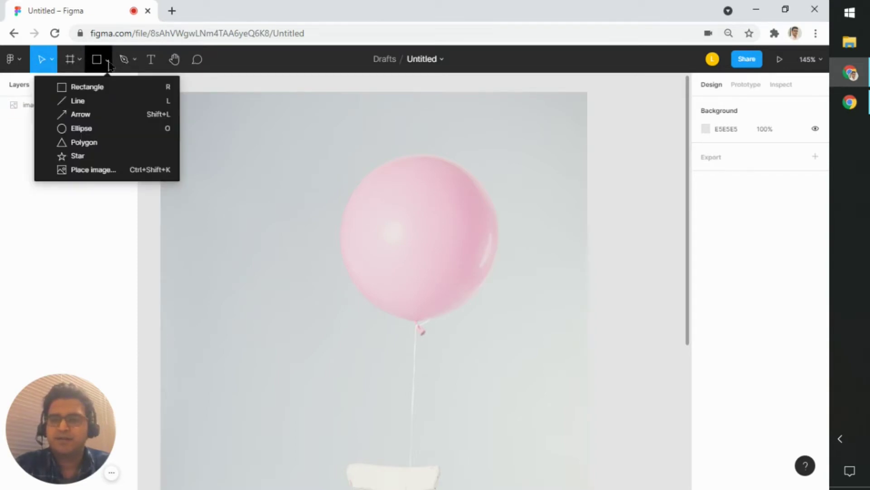
click(98, 130)
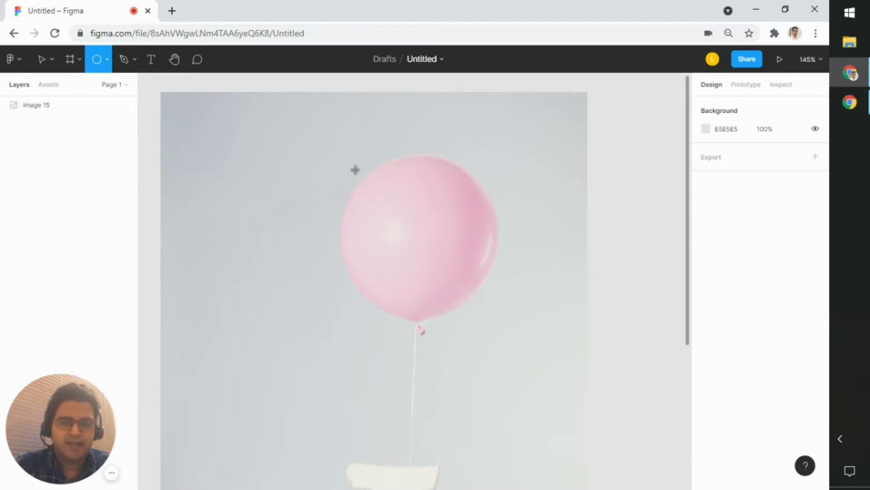
drag(344, 154, 505, 322)
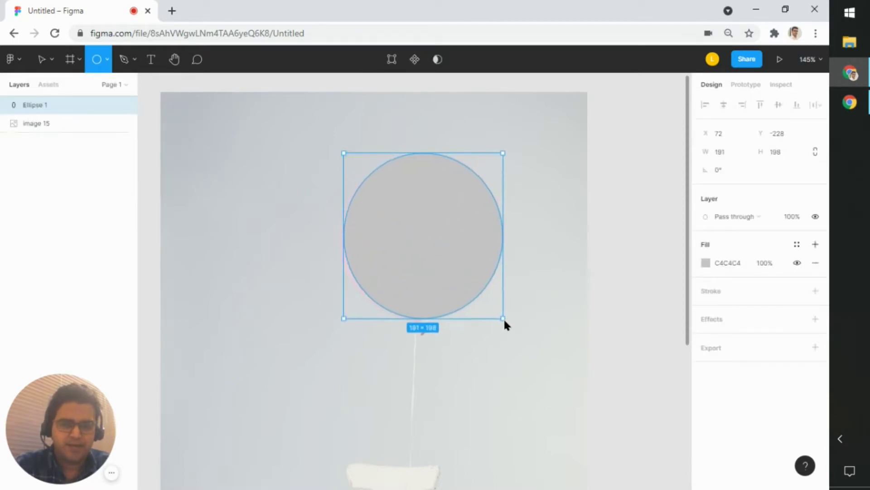
Make the ellipse a 197 by 197 circle and move it to the left of the balloon, about X -141, Y -228.
mouse_move(431, 247)
mouse_down()
mouse_move(437, 262)
mouse_move(435, 255)
mouse_up()
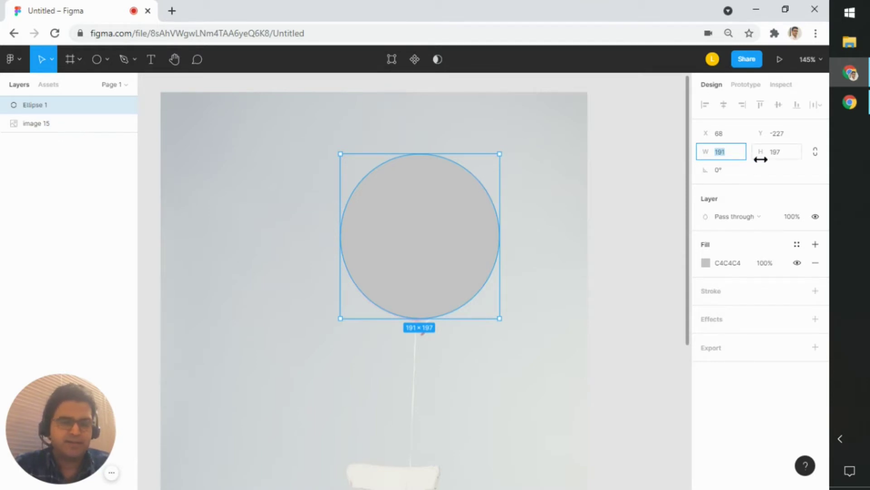
key(Tab)
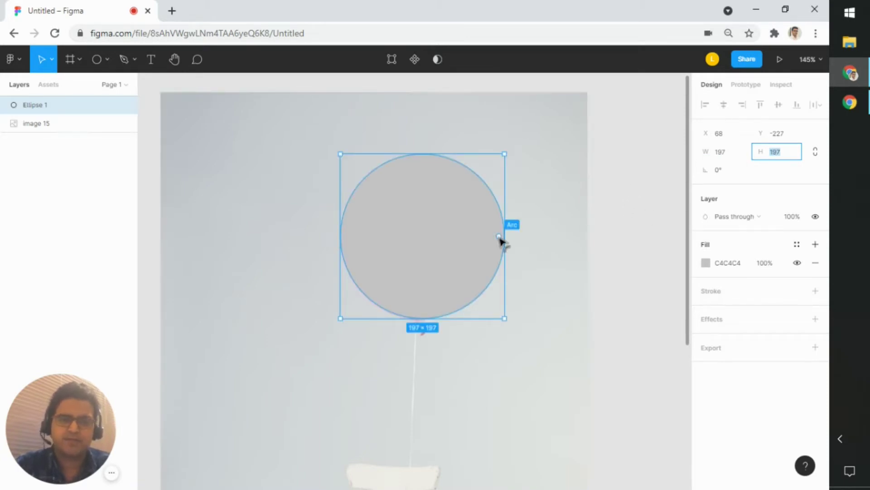
drag(443, 254, 270, 278)
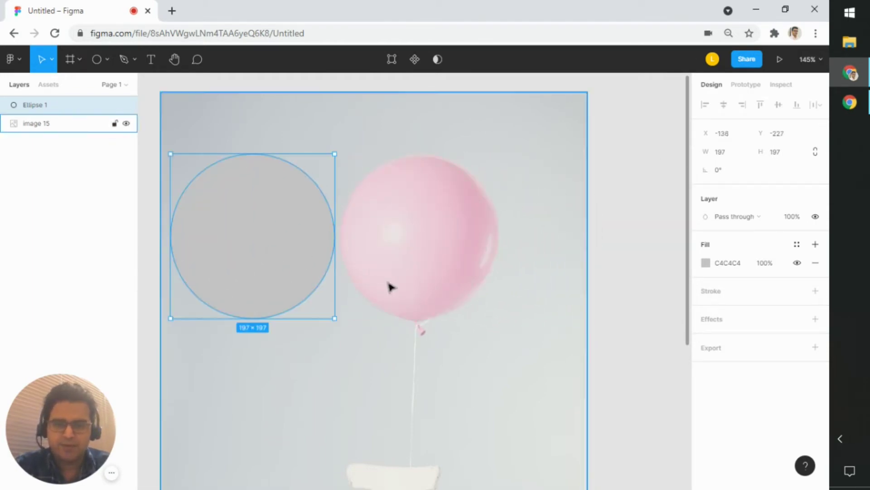
drag(390, 287, 570, 284)
mouse_move(420, 258)
mouse_down()
mouse_move(415, 269)
mouse_move(414, 260)
mouse_up()
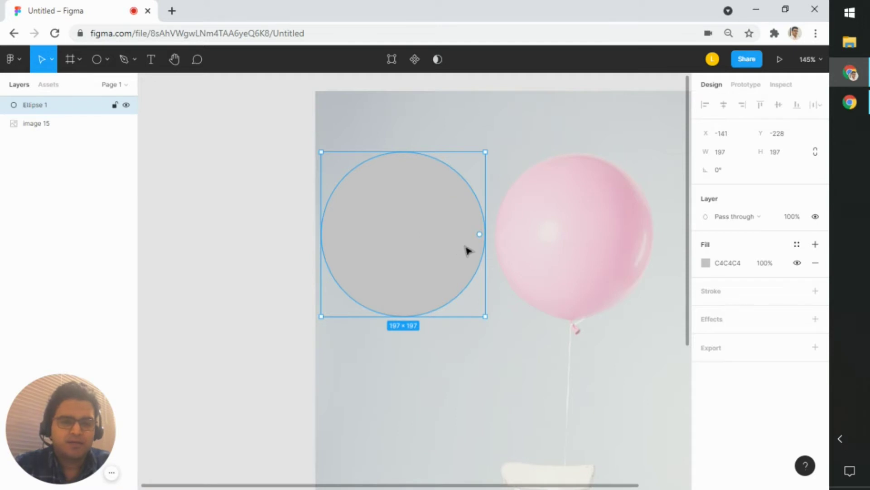
Raise the reference image's fill opacity to 80%.
click(618, 260)
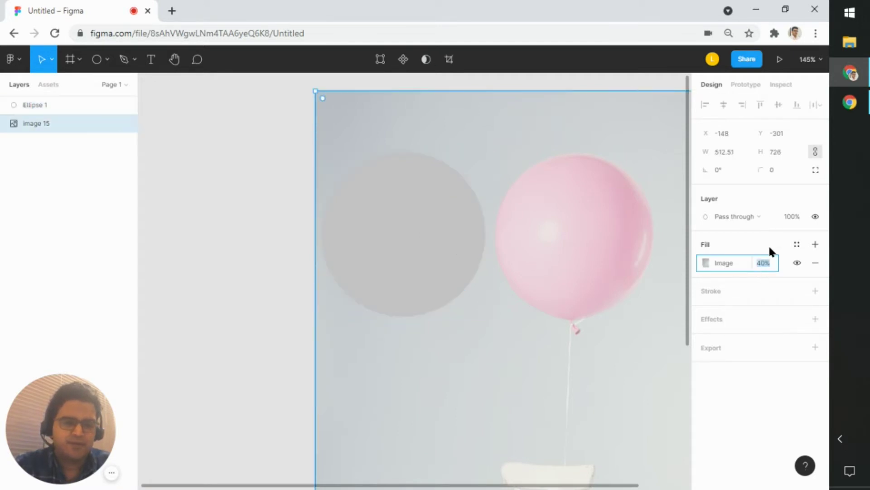
text(80)
key(Return)
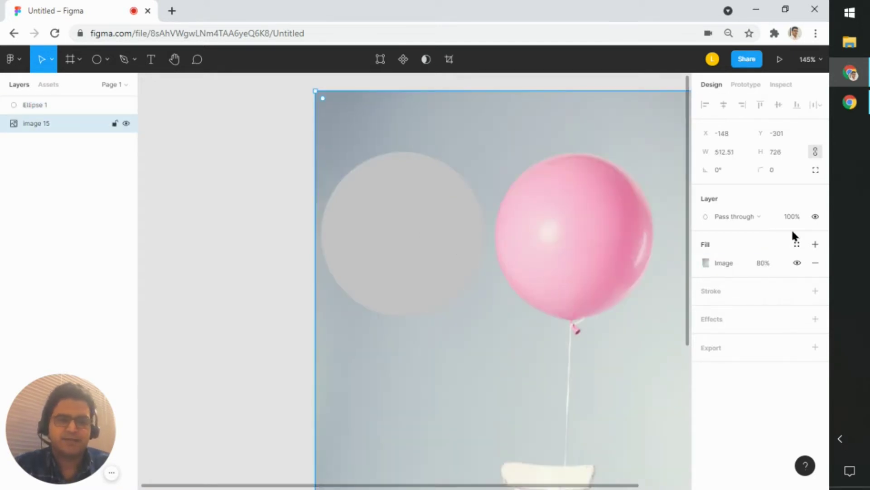
scroll(609, 301, right, 3)
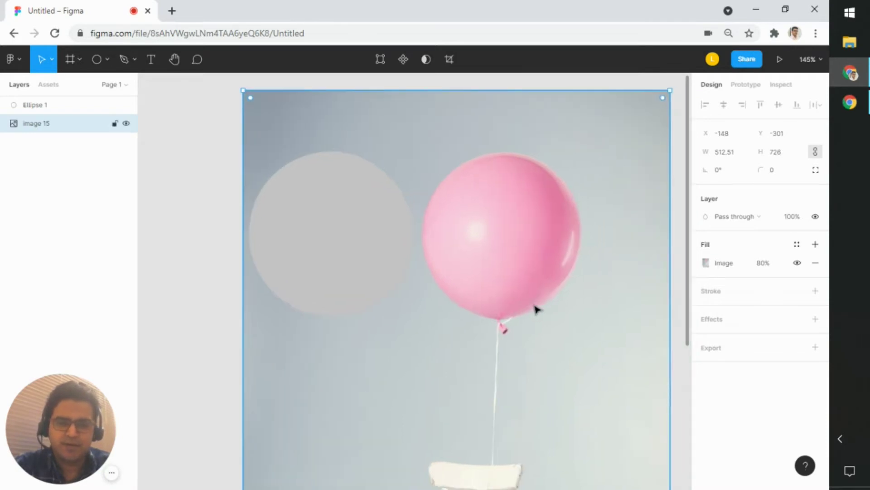
Fill the circle with pink F599BC sampled from the upper right of the balloon using the eyedropper.
click(365, 251)
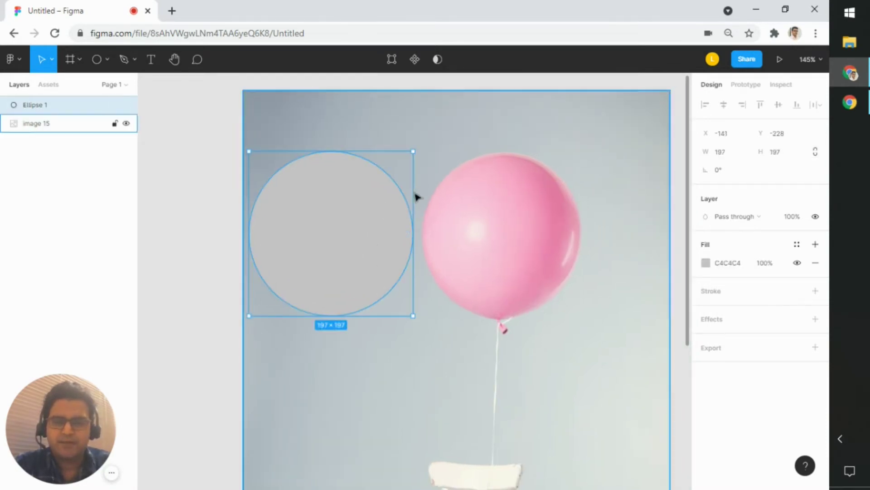
click(706, 263)
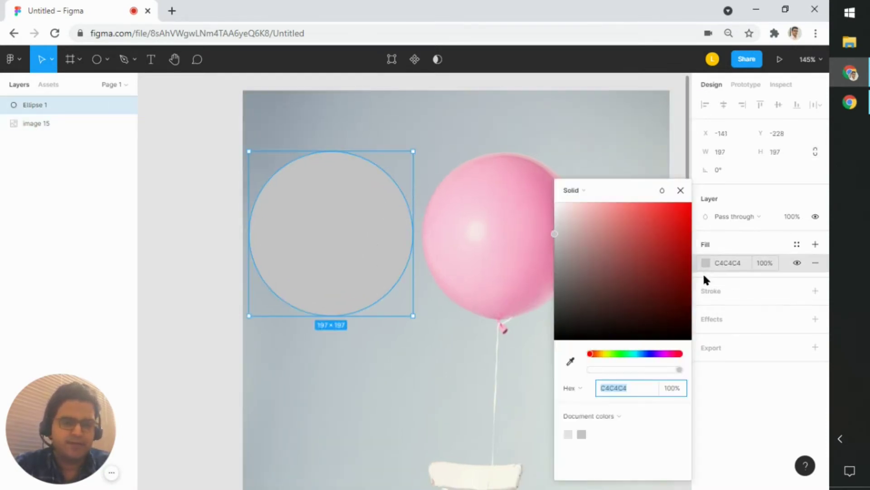
click(570, 361)
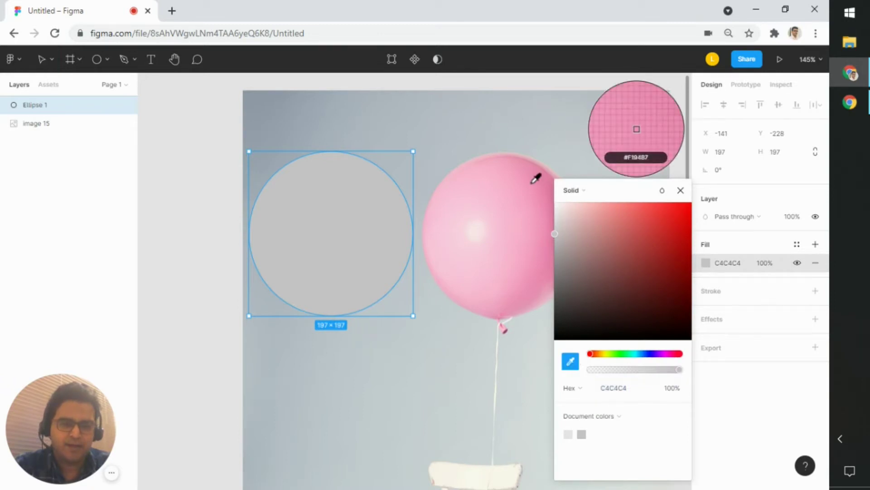
click(535, 178)
click(681, 190)
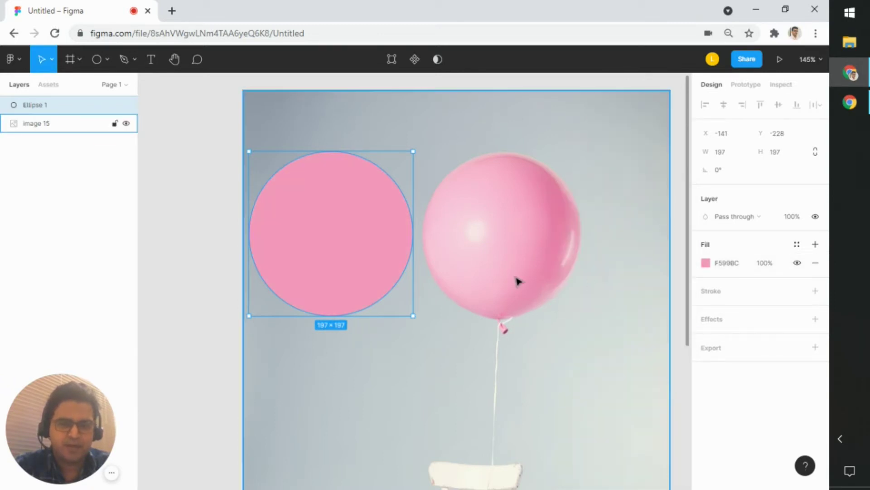
Move the reference image right to about X -75, Y -314, leaving the pink circle partly outside its left edge.
drag(512, 272, 520, 268)
click(500, 329)
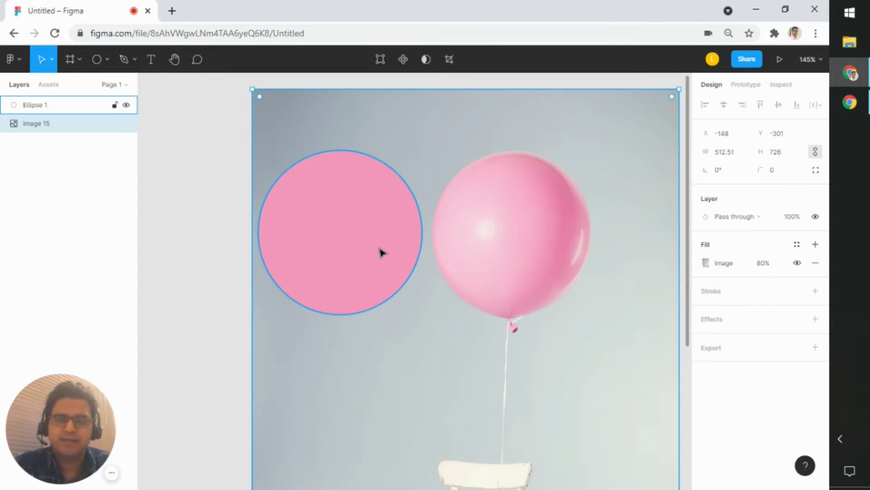
mouse_move(383, 251)
mouse_down()
mouse_move(403, 255)
mouse_move(384, 251)
mouse_up()
scroll(428, 291, down, 2)
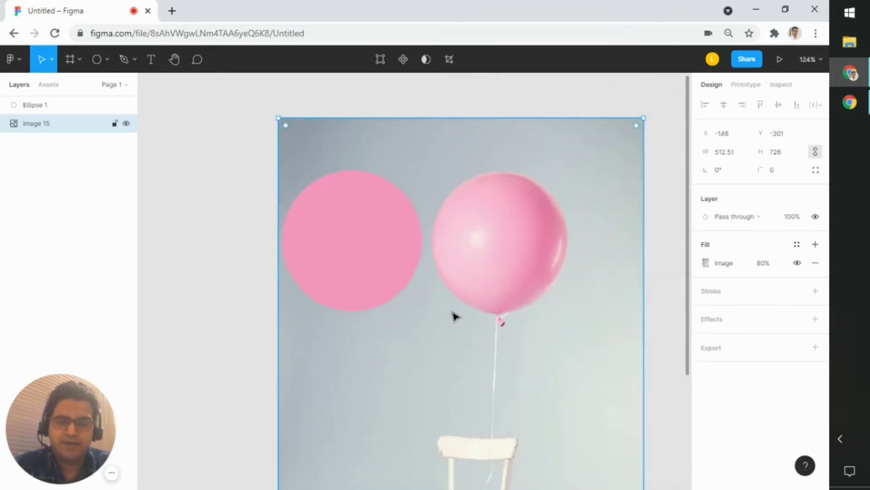
drag(452, 315, 520, 317)
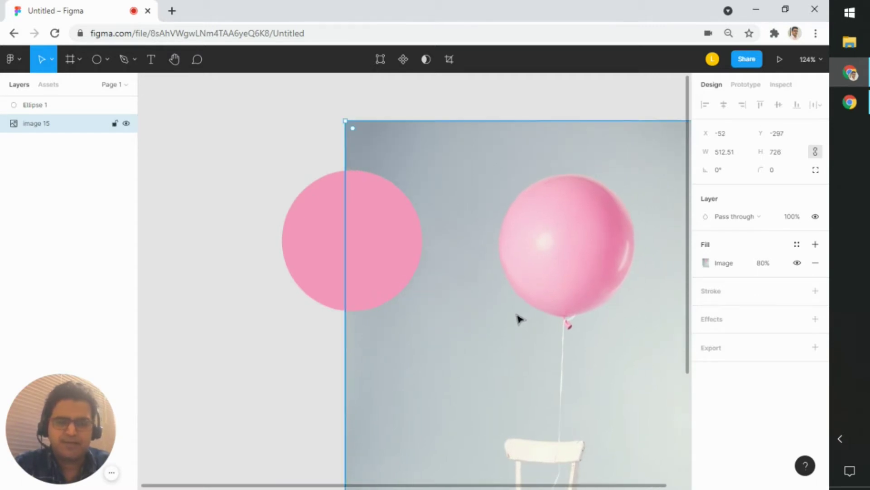
drag(597, 352, 578, 345)
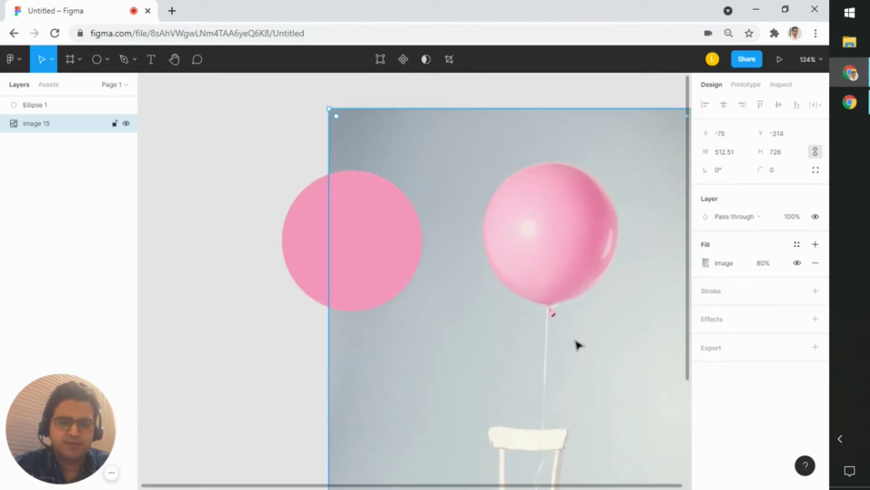
Duplicate the pink circle beside the original and fill the copy with white FFFFFF.
click(391, 257)
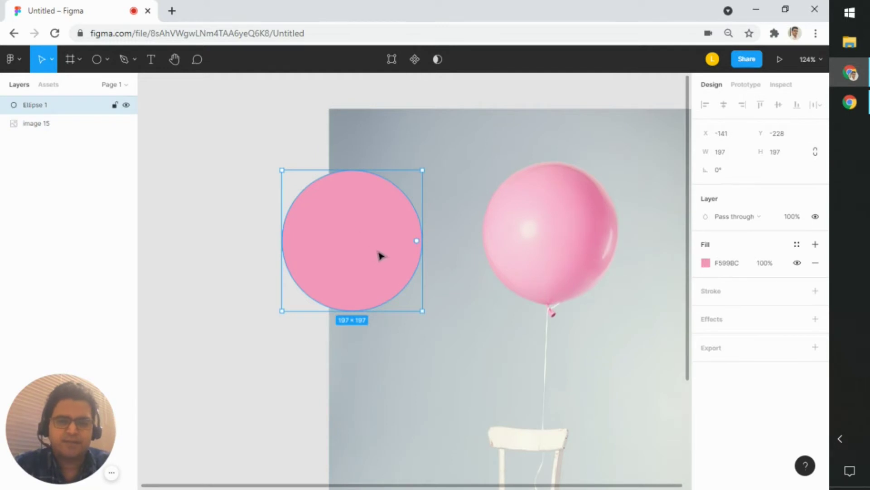
scroll(376, 256, up, 2)
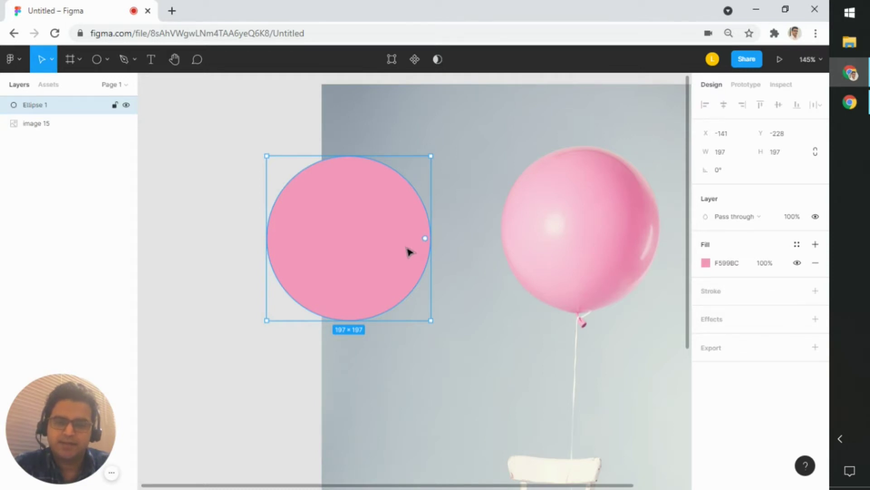
key(ctrl+v)
click(706, 263)
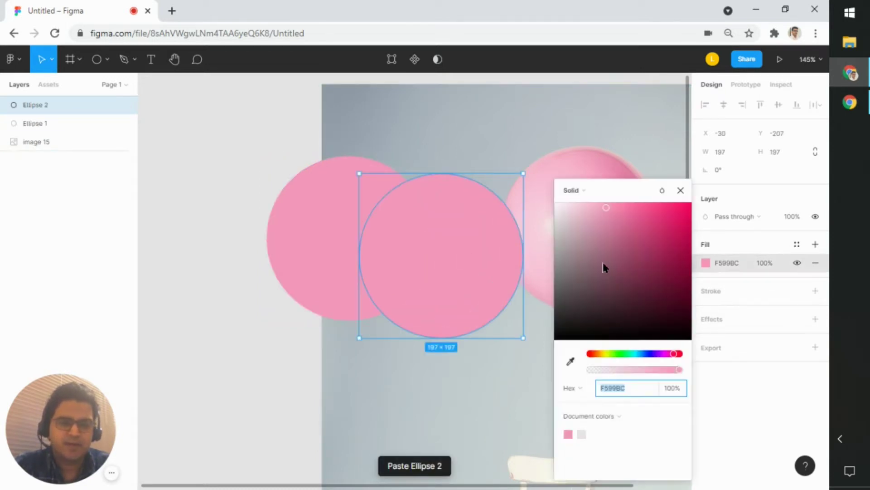
drag(605, 267, 525, 194)
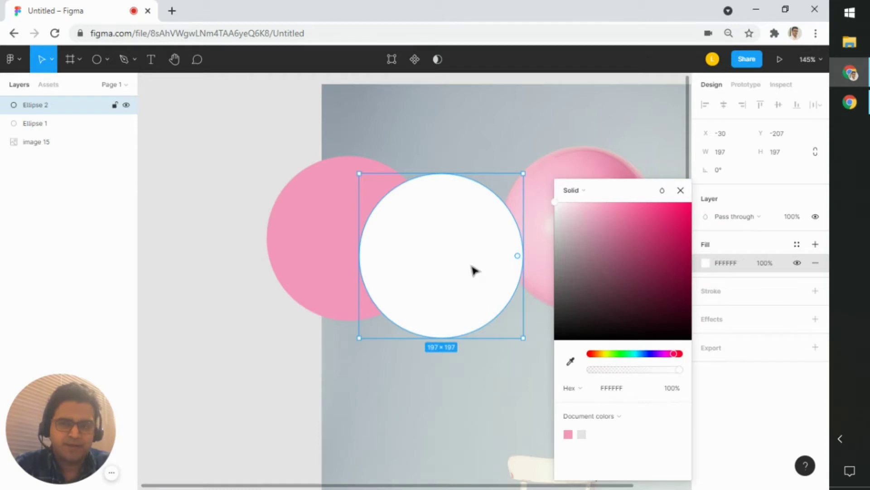
click(680, 191)
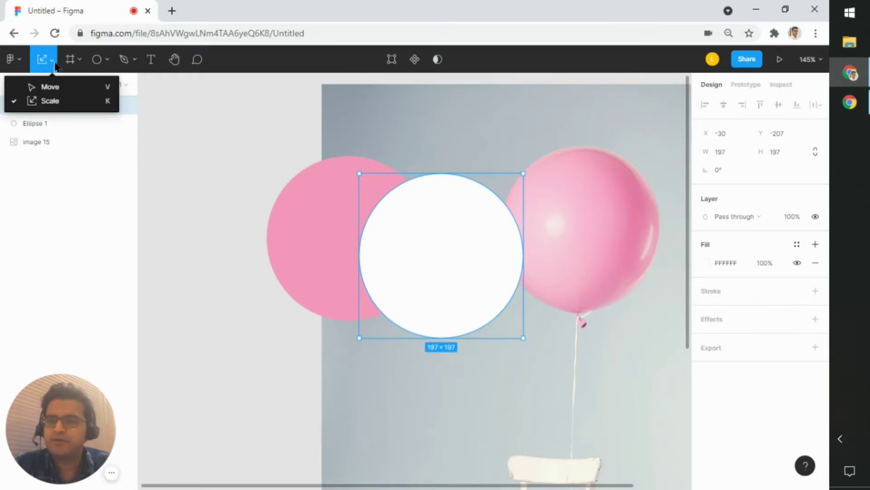
Scale the white circle to 51 by 51 over the left part of the pink circle and lower its fill opacity to 16%.
click(68, 100)
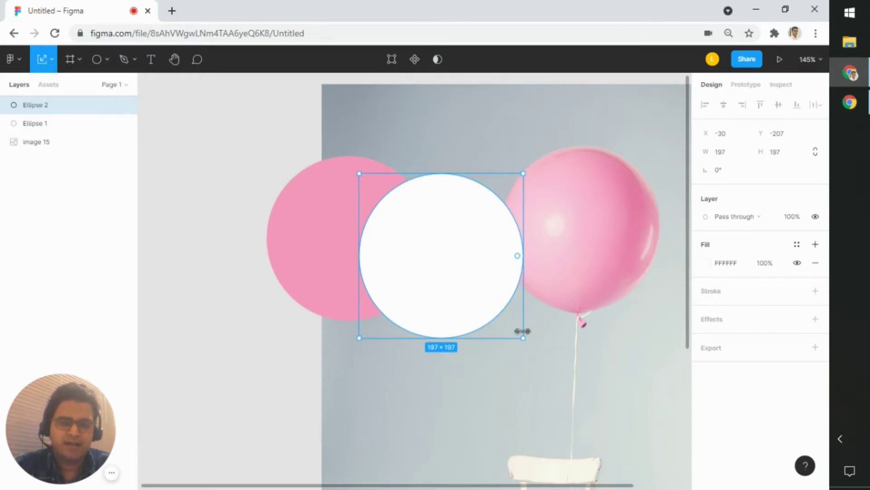
drag(522, 338, 329, 246)
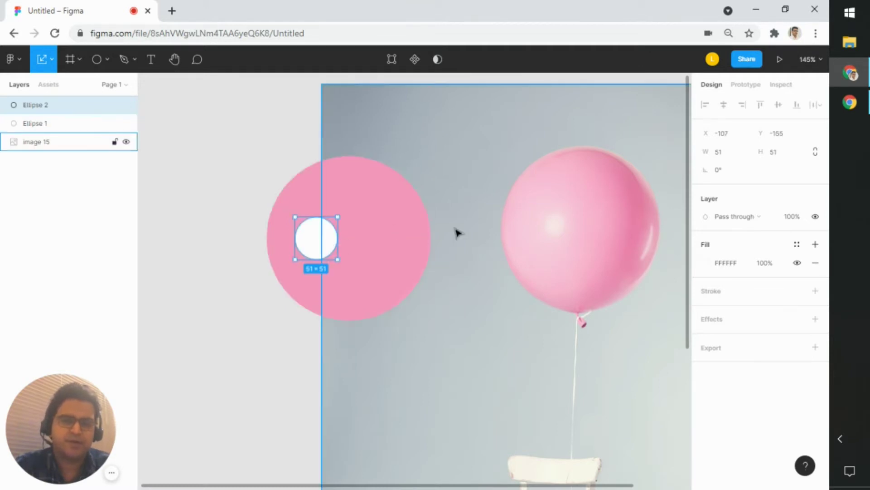
click(706, 263)
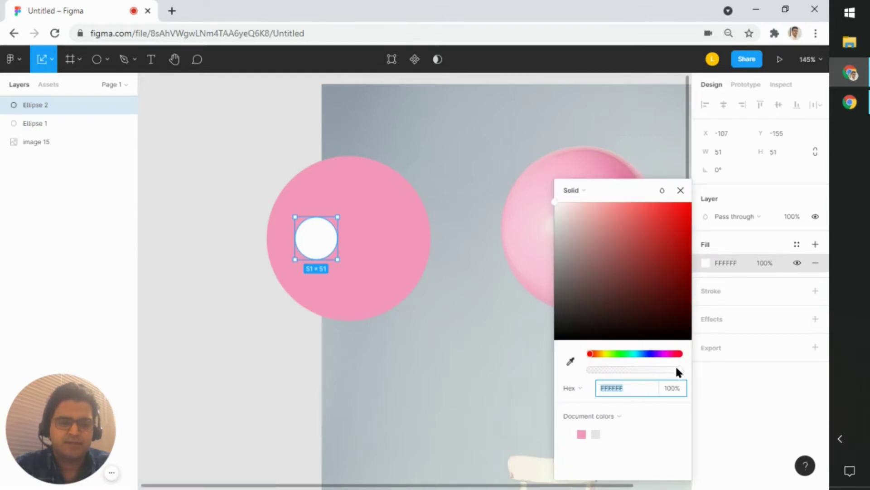
drag(676, 368, 601, 367)
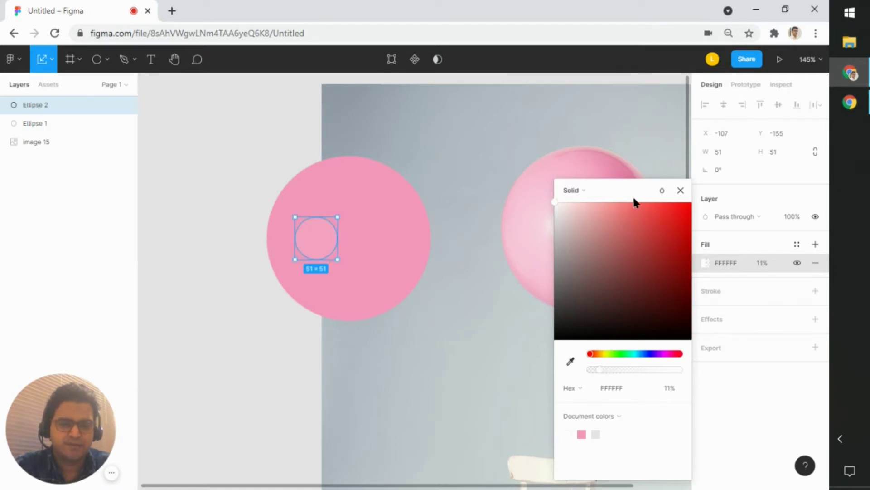
drag(599, 370, 605, 367)
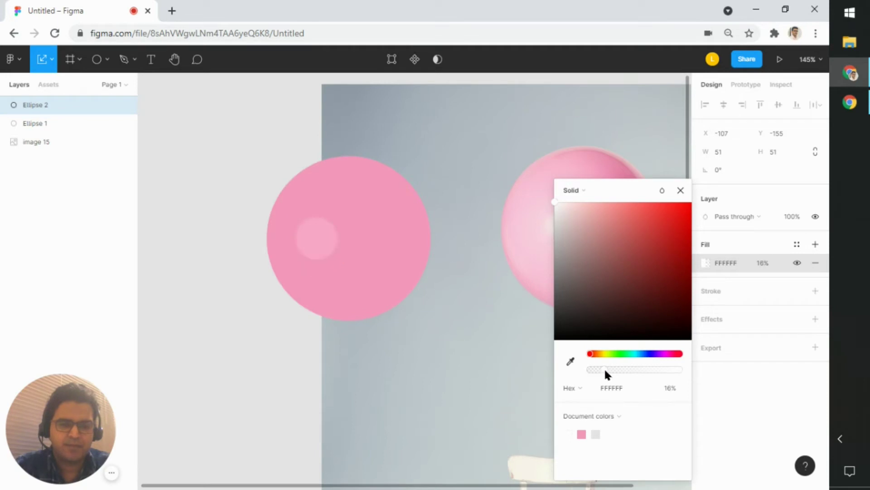
click(439, 255)
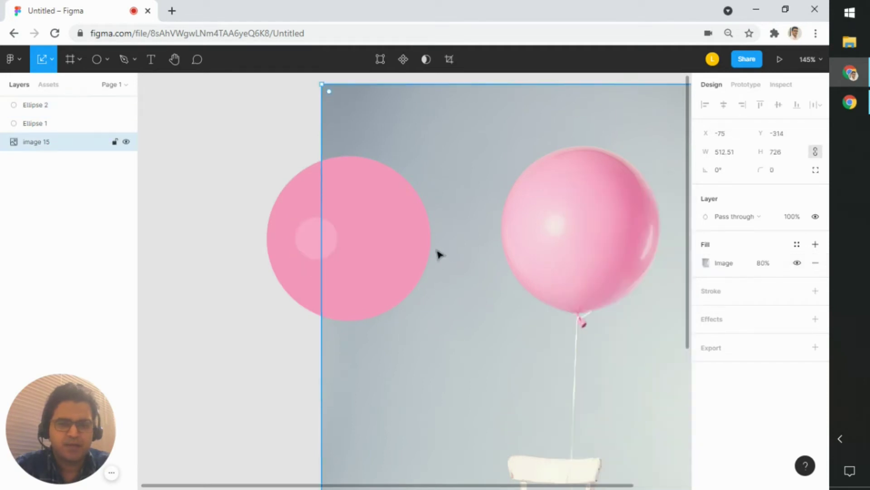
scroll(462, 343, down, 1)
scroll(463, 340, up, 2)
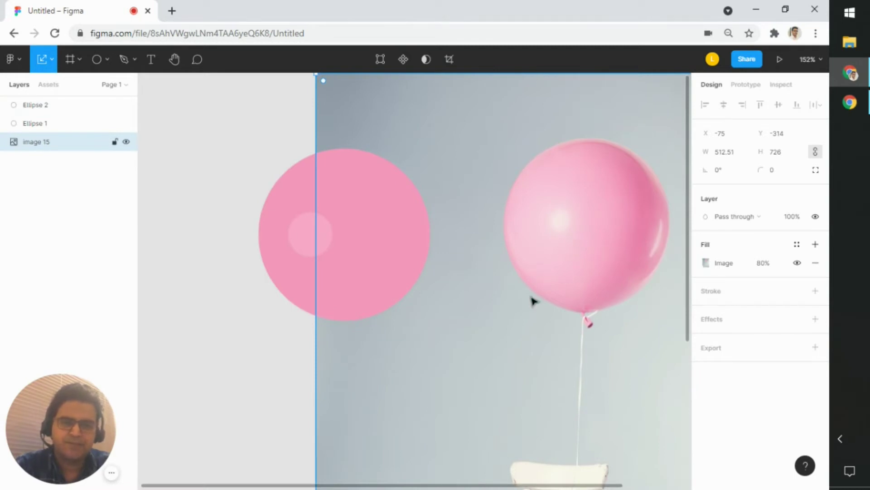
Reshape the white circle into a 23 by 51 ellipse rotated about -31° and move it near the pink circle's upper left edge.
click(325, 236)
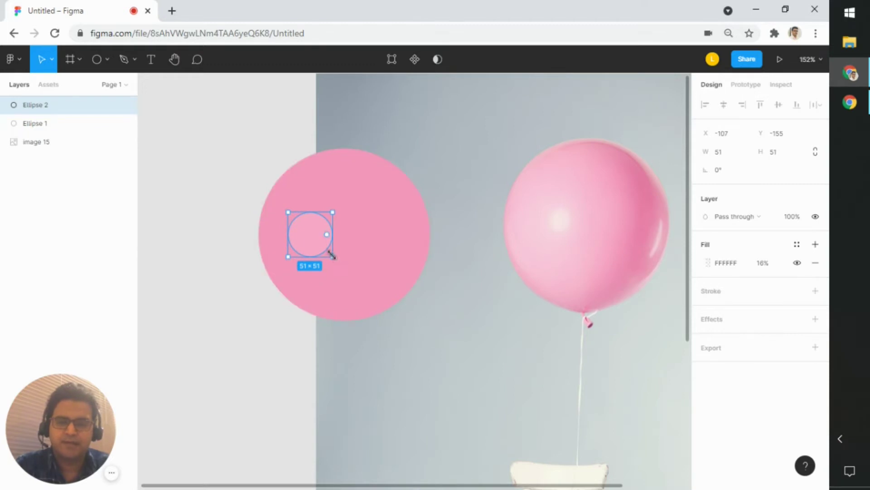
drag(334, 239, 325, 218)
click(326, 272)
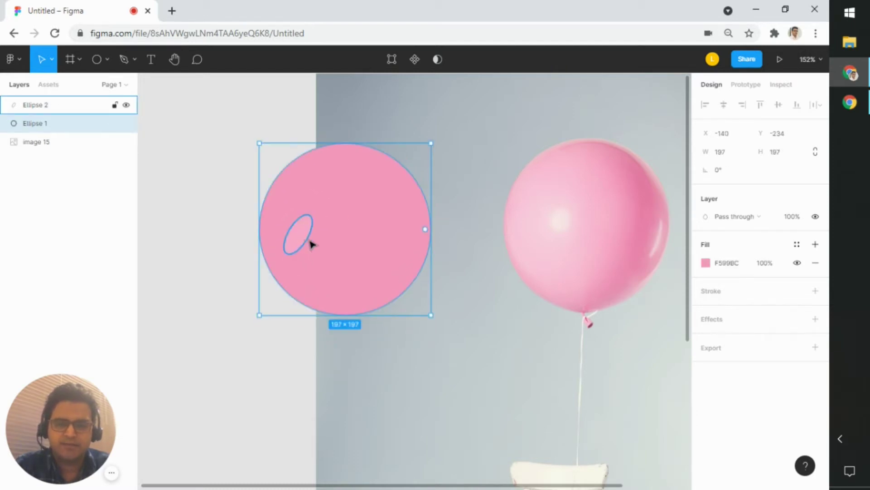
click(307, 240)
drag(304, 239, 303, 196)
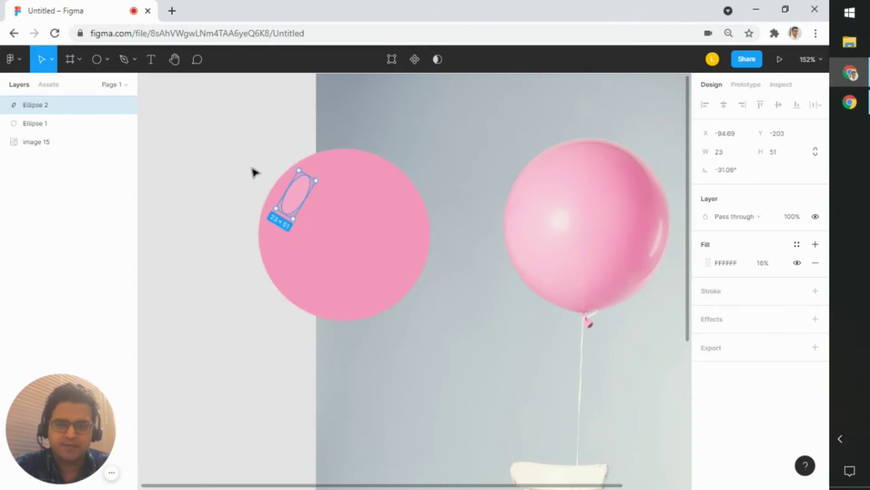
click(253, 171)
click(389, 362)
scroll(365, 353, down, 1)
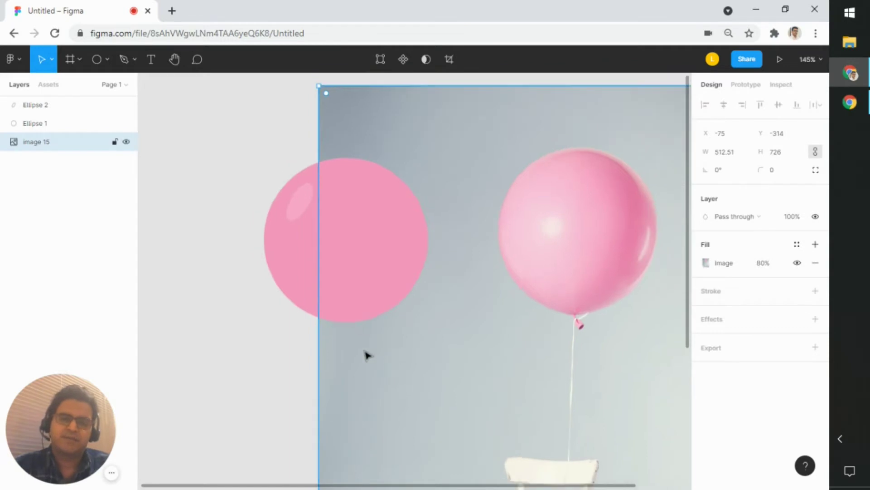
Raise the white highlight ellipse's fill opacity to 29%.
click(291, 336)
drag(291, 331, 267, 338)
scroll(268, 335, up, 1)
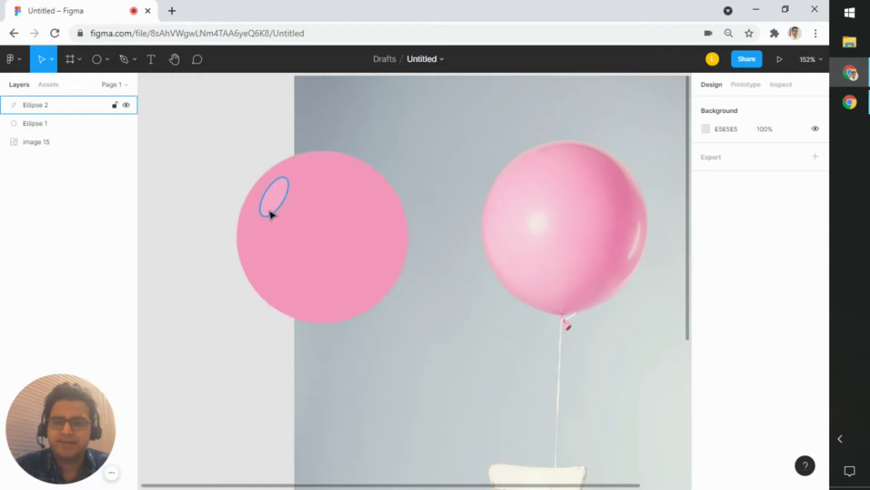
mouse_move(220, 181)
mouse_down()
mouse_move(192, 158)
mouse_move(211, 178)
mouse_up()
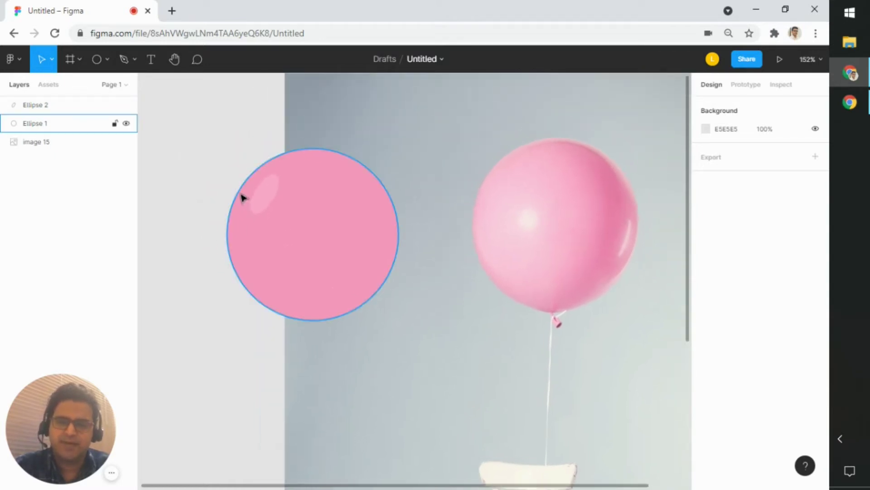
click(243, 197)
click(706, 263)
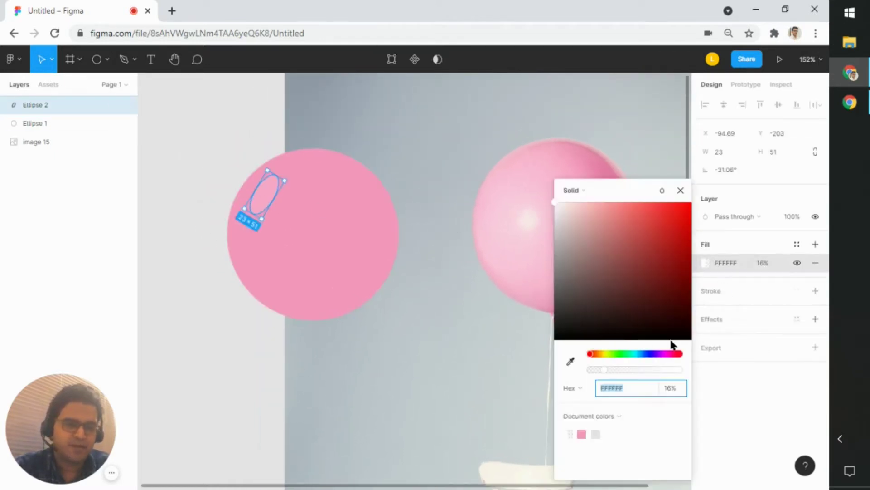
drag(605, 369, 612, 370)
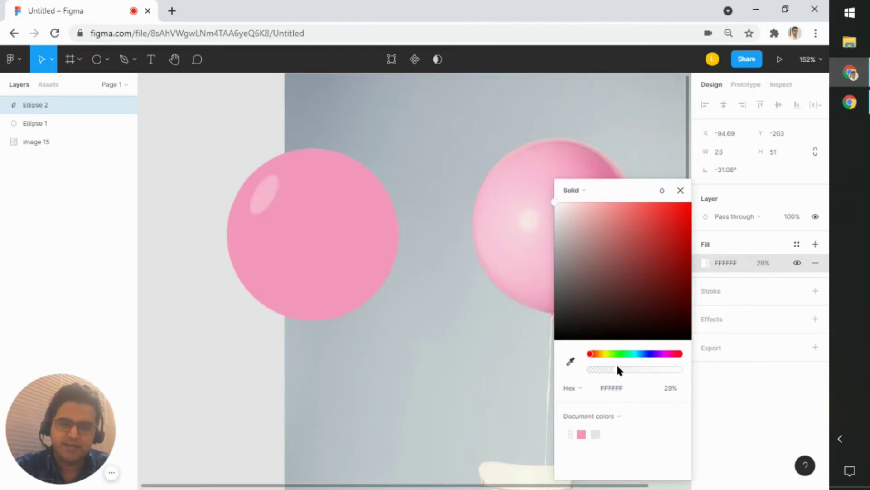
click(251, 303)
Duplicate the pink circle together with its highlight and place the copy to the right of the photo's balloon.
scroll(253, 315, down, 2)
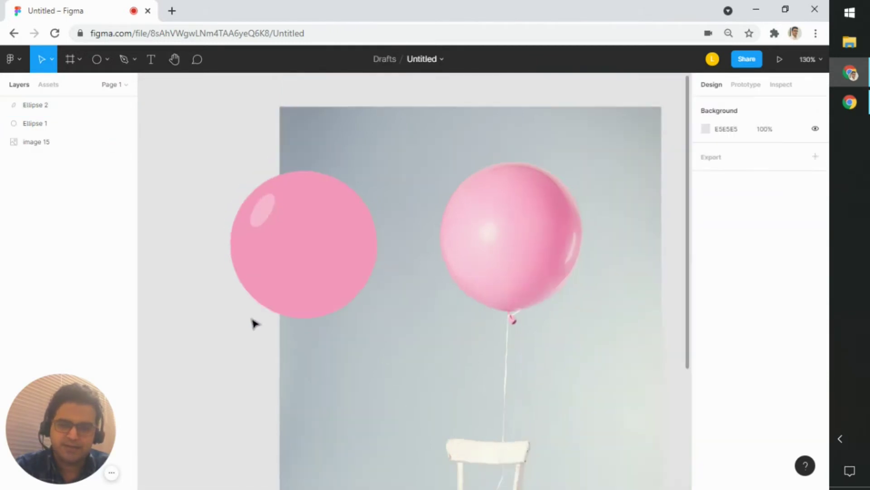
scroll(254, 323, down, 5)
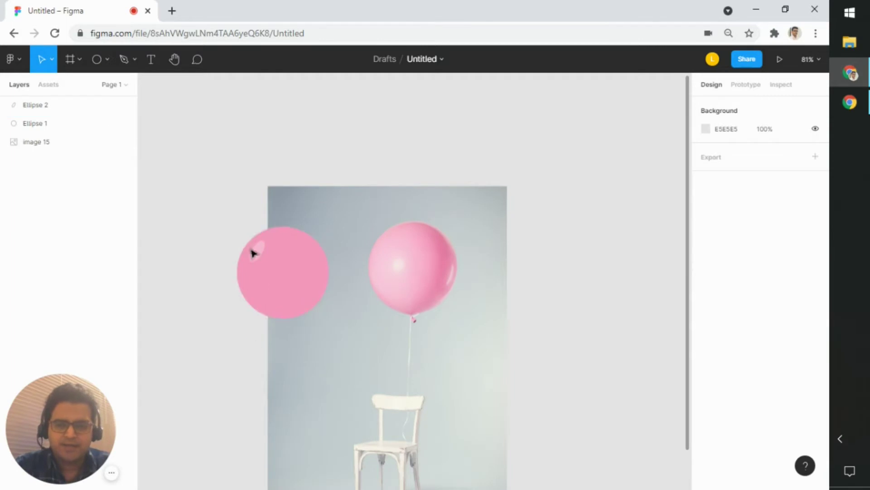
drag(427, 346, 490, 271)
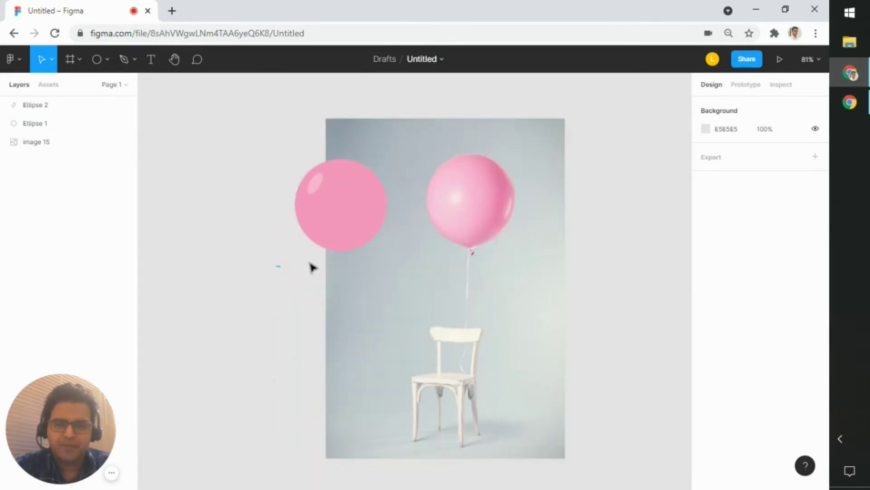
drag(311, 264, 388, 175)
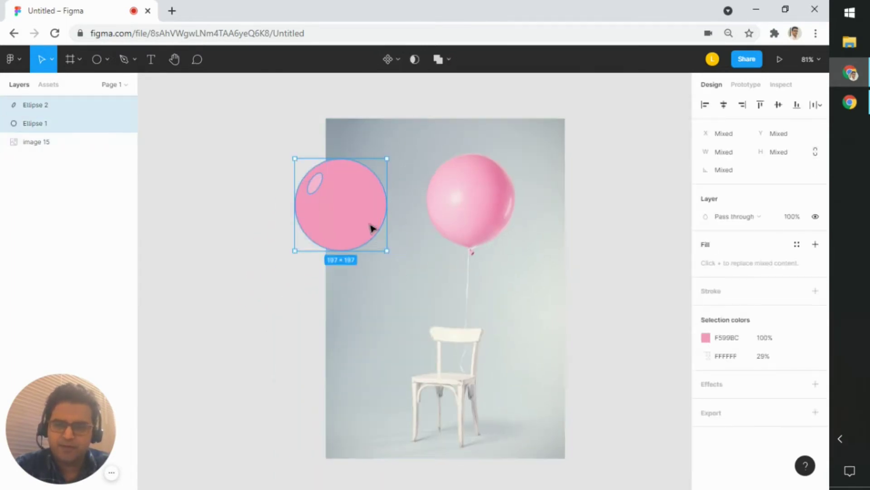
key(ctrl+v)
drag(368, 213, 602, 216)
scroll(587, 301, right, 5)
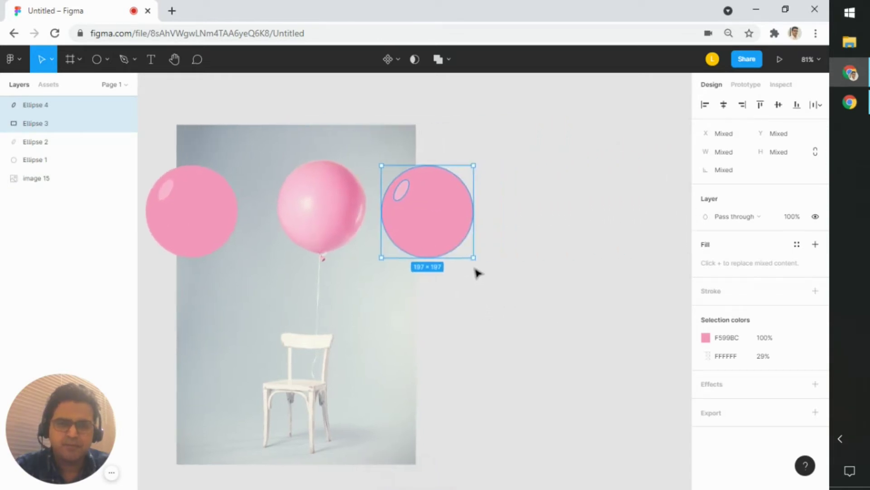
scroll(476, 272, up, 3)
scroll(526, 245, left, 3)
scroll(499, 217, up, 2)
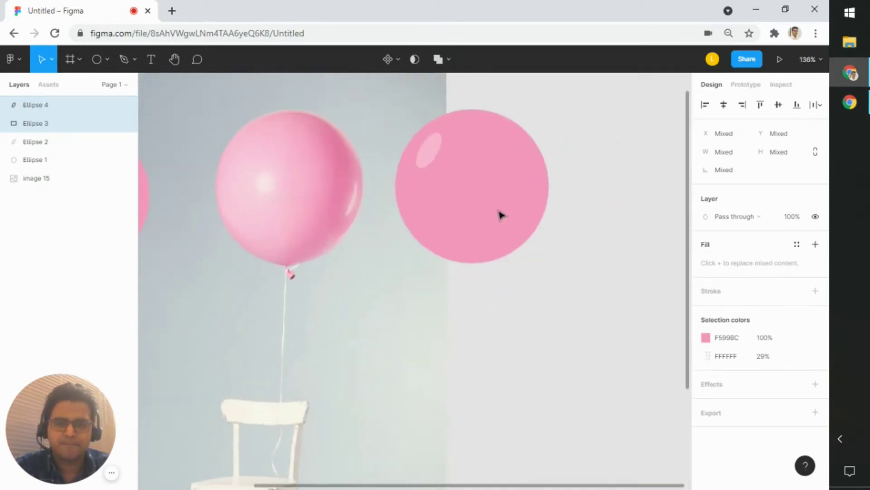
scroll(498, 302, up, 1)
click(502, 323)
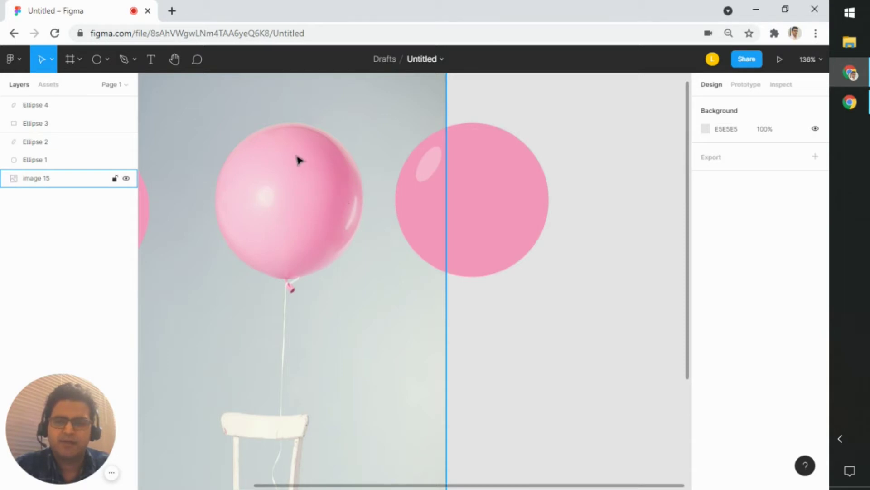
mouse_move(313, 208)
mouse_down()
mouse_move(303, 231)
mouse_move(318, 217)
mouse_up()
key(ctrl+z)
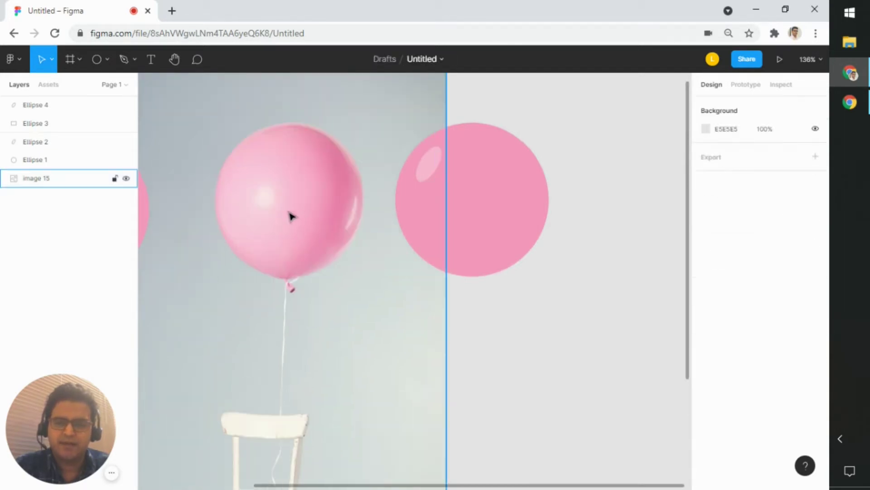
click(450, 204)
drag(436, 165, 419, 159)
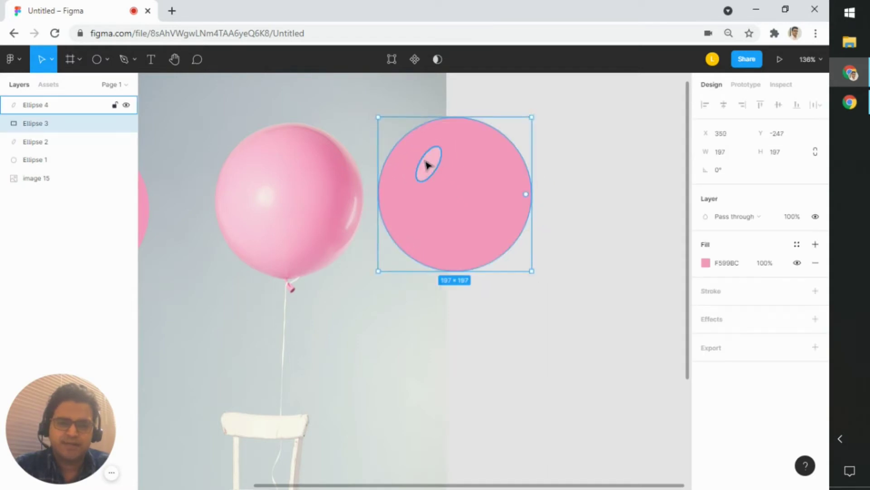
key(ctrl+z)
Duplicate the pink circle right of the photo's balloon and move the highlight ellipse above it to about X 428, Y -284.
key(ctrl+v)
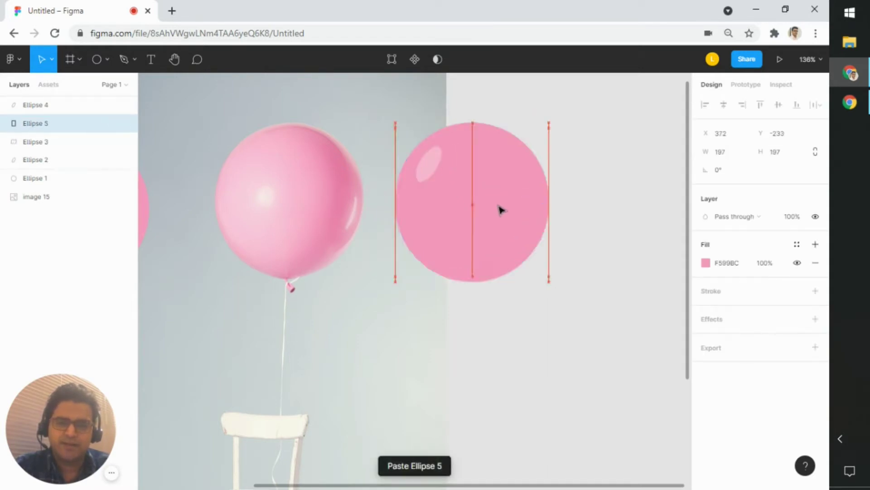
drag(499, 208, 510, 250)
click(433, 162)
drag(434, 162, 442, 107)
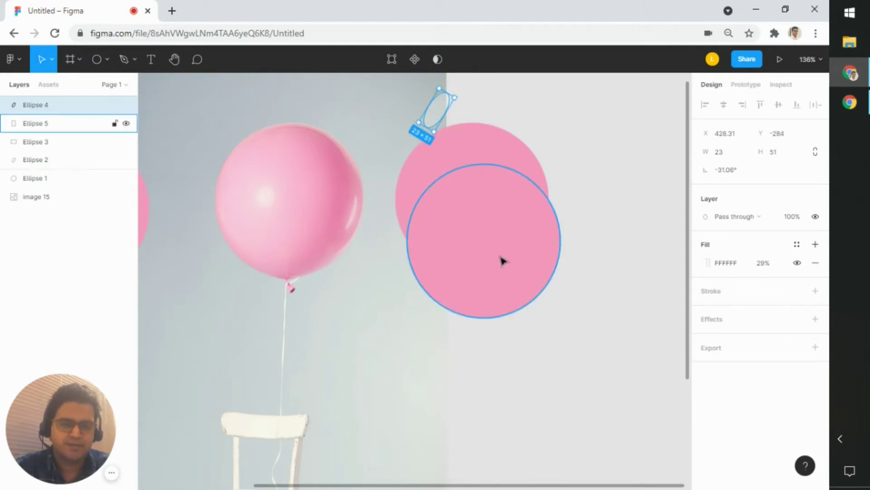
Move the newest circle copy to about X 330, Y -193 and fill it with lighter pink FFB1CF.
drag(496, 270, 449, 266)
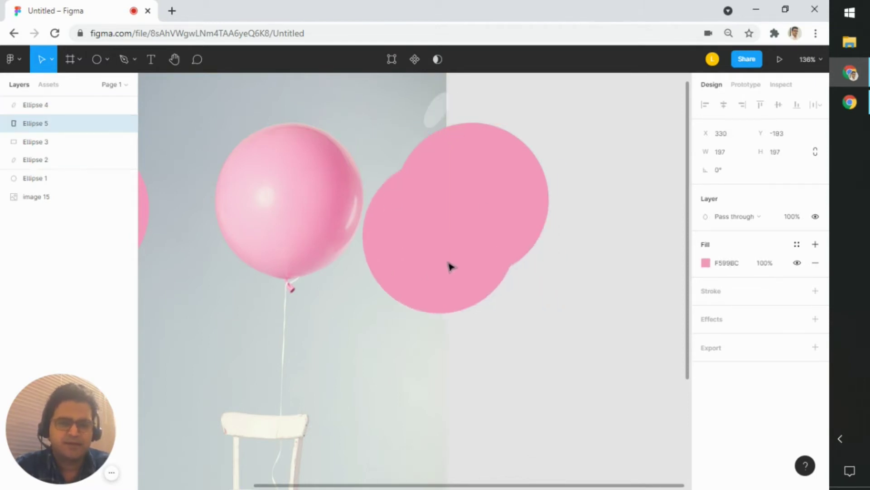
click(706, 263)
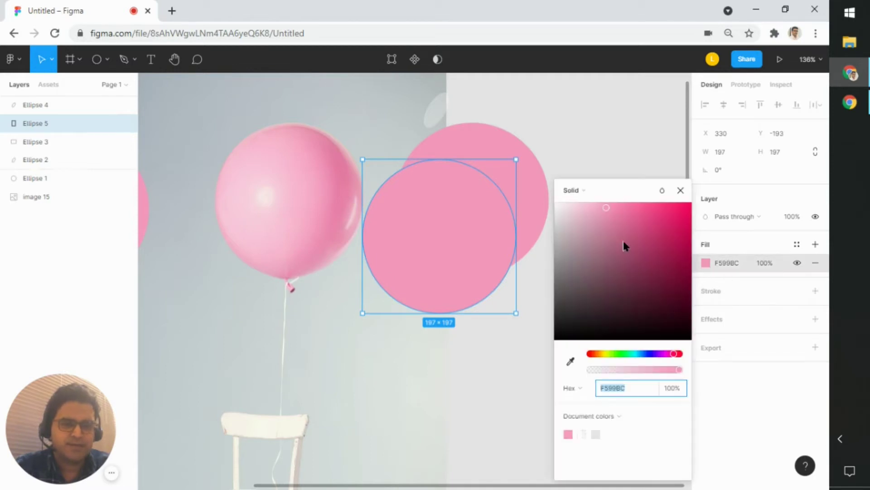
drag(608, 208, 593, 198)
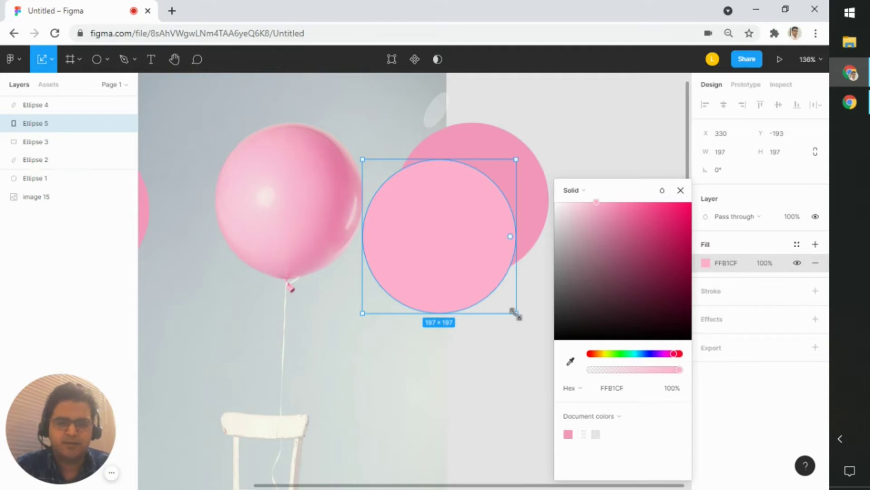
Scale the lighter pink circle to 150 by 150 and place it inside the larger circle at about X 381, Y -228.
drag(516, 313, 479, 275)
drag(443, 241, 480, 213)
click(680, 190)
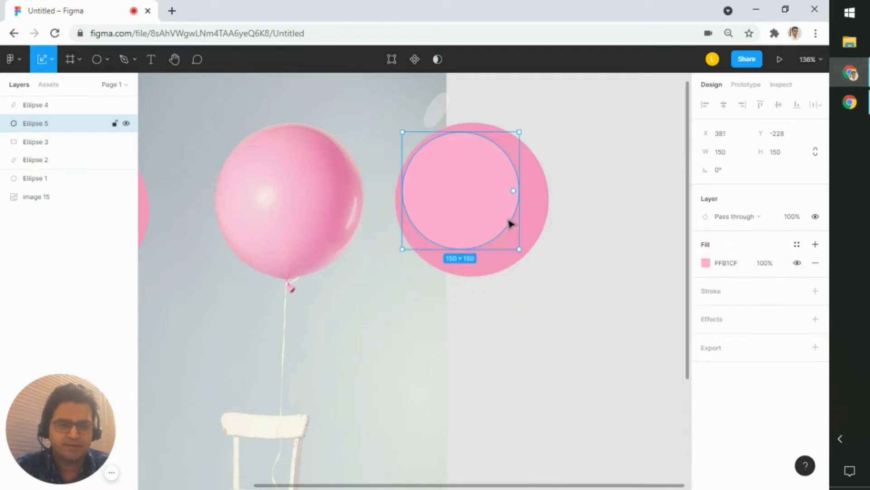
Scale the lighter pink circle to 171 by 171 and place it at X 375, Y -228 inside the larger circle.
drag(521, 252, 529, 258)
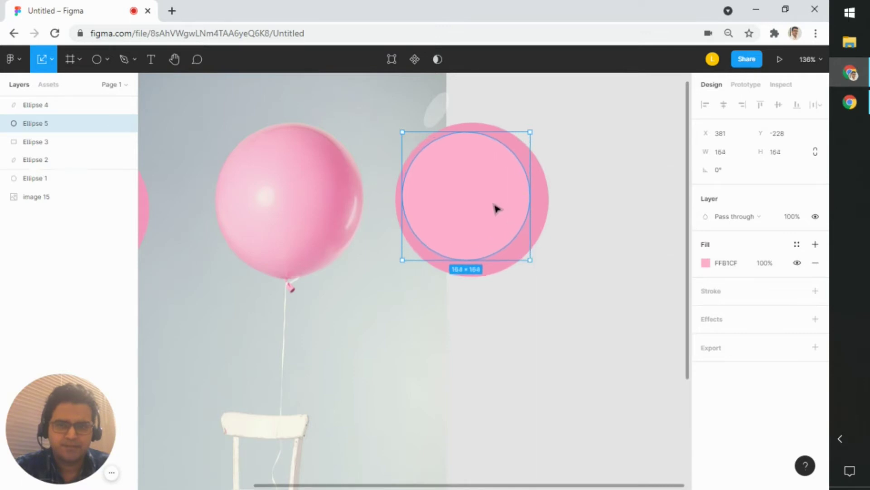
drag(497, 208, 496, 206)
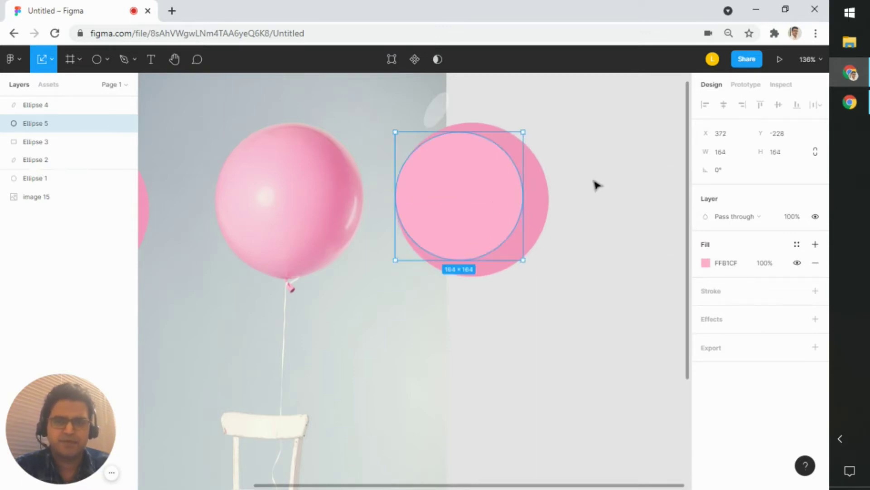
key(Right)
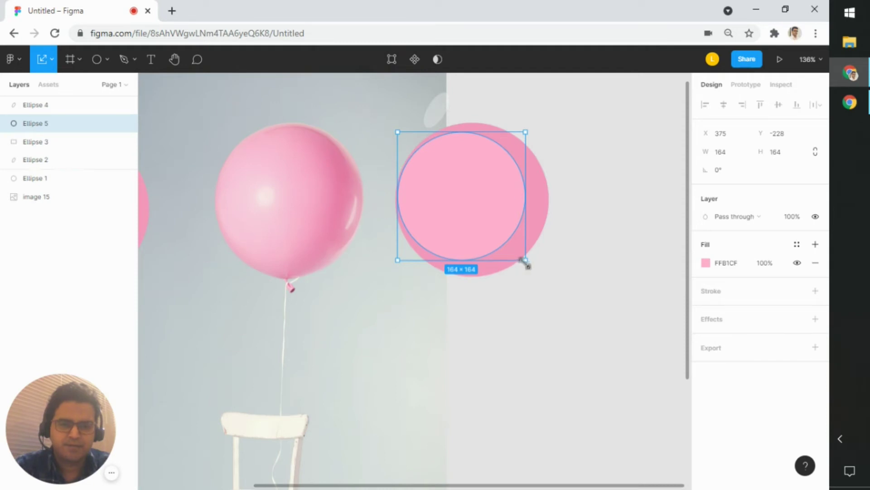
drag(526, 261, 529, 265)
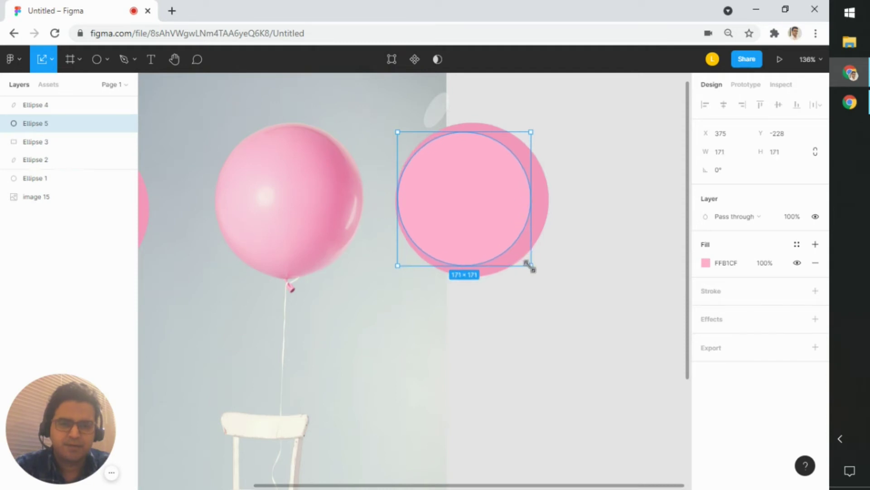
click(583, 182)
click(501, 217)
click(552, 200)
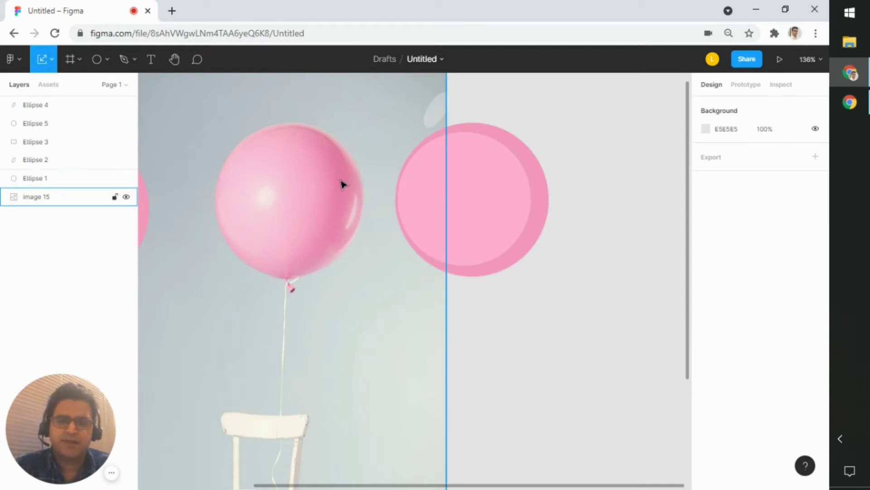
Add a Layer blur effect to the lighter pink circle.
click(502, 198)
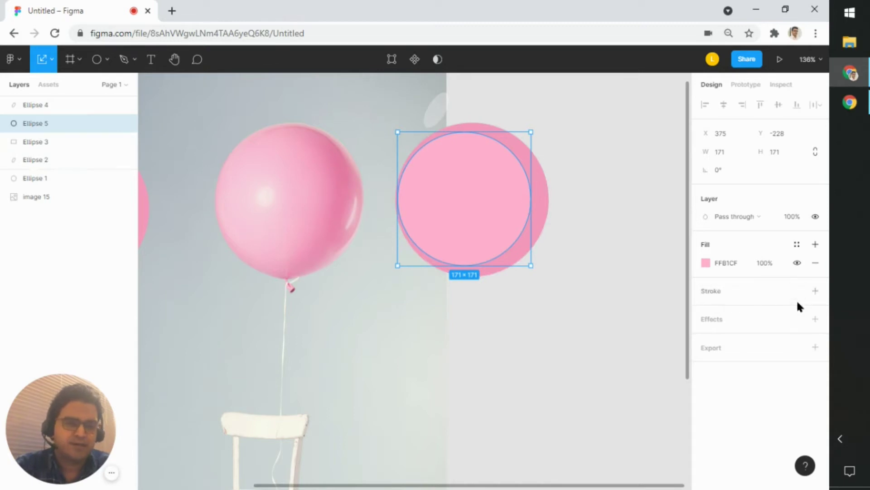
click(815, 319)
click(758, 340)
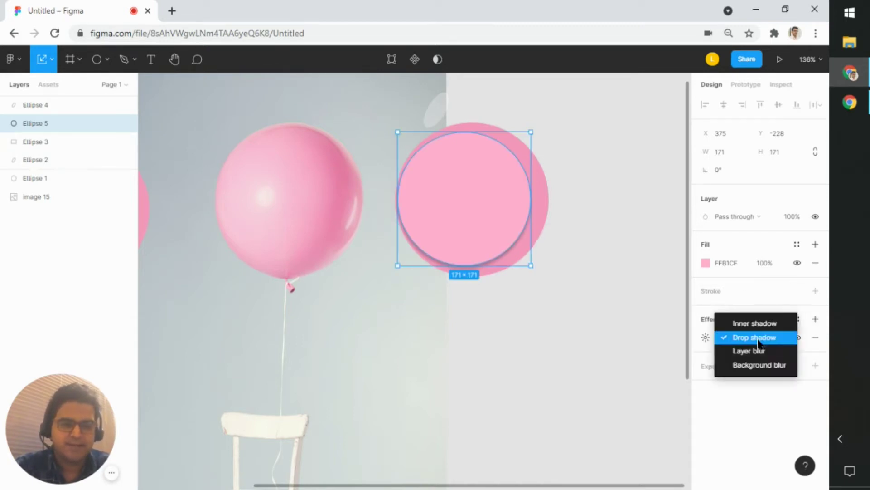
click(760, 351)
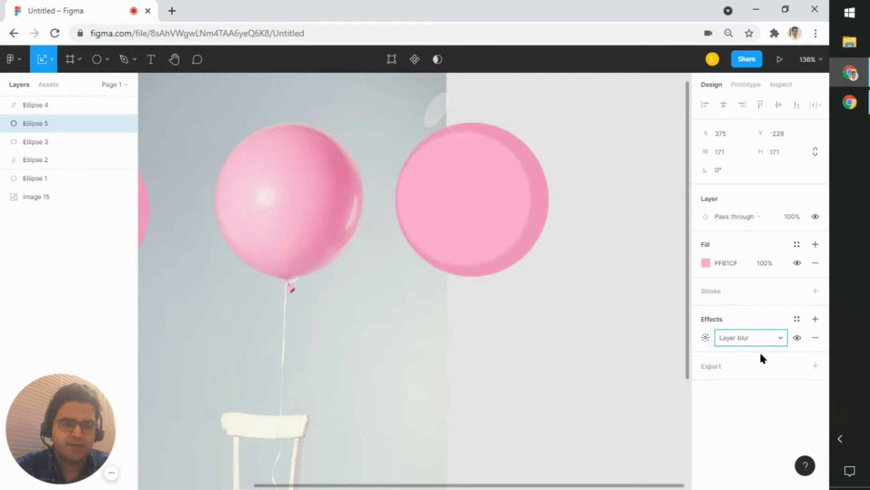
Try Background blur and Drop shadow on the lighter pink circle and return the effect to Layer blur.
click(763, 337)
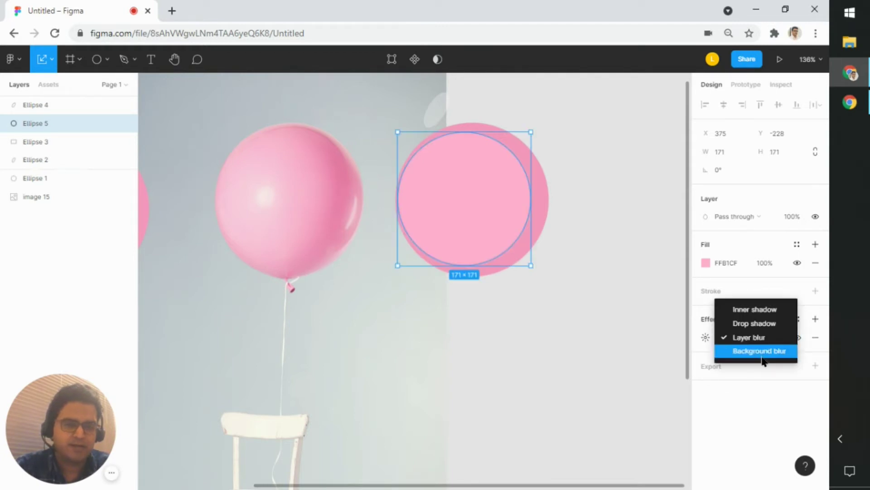
click(761, 353)
click(763, 338)
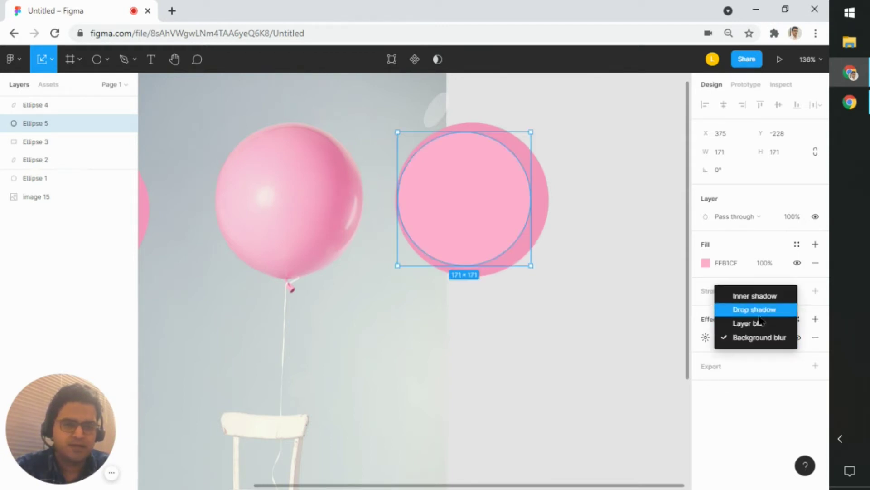
click(757, 308)
click(758, 337)
click(753, 353)
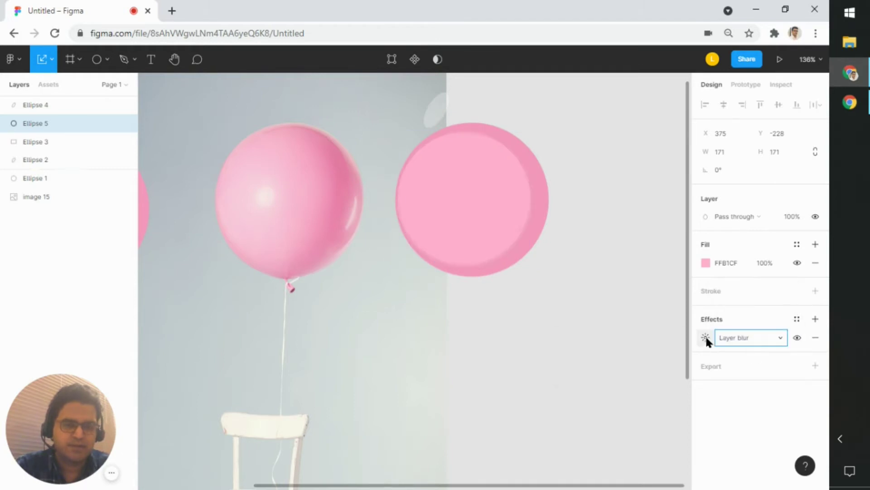
Set the lighter pink circle's layer blur to 50 and check the softened edge against the photo's balloon.
click(705, 337)
text(50)
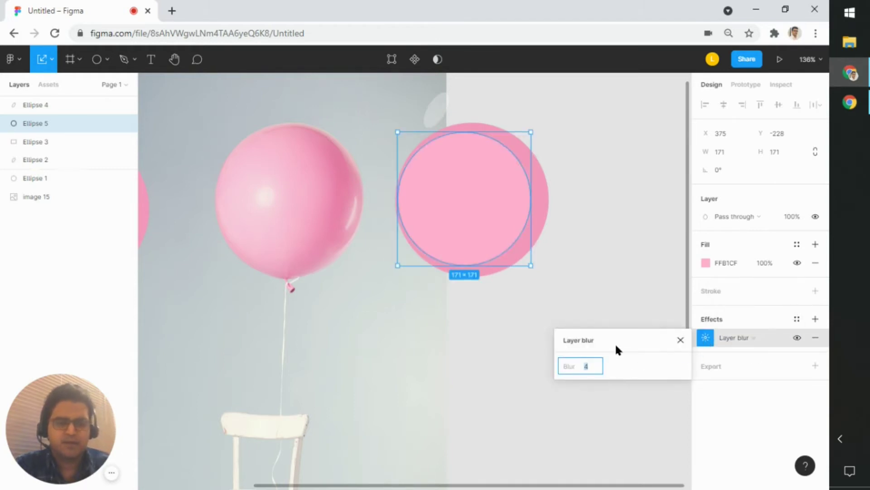
key(Return)
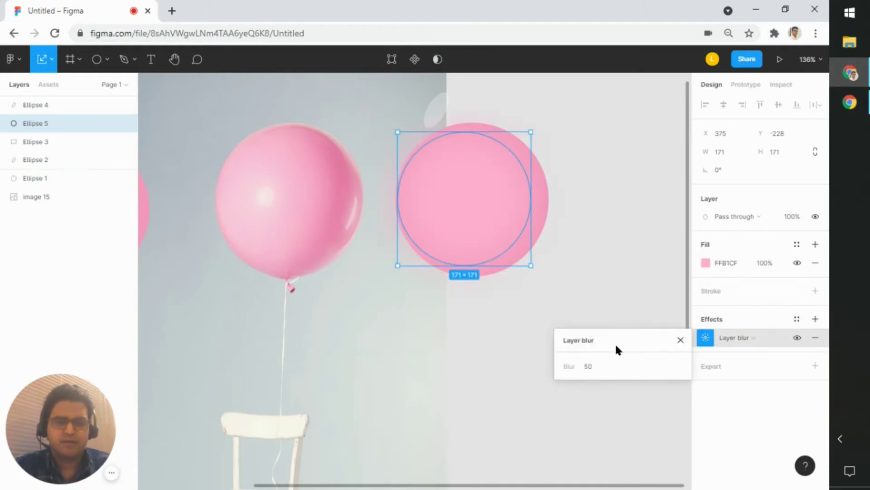
click(628, 295)
click(499, 223)
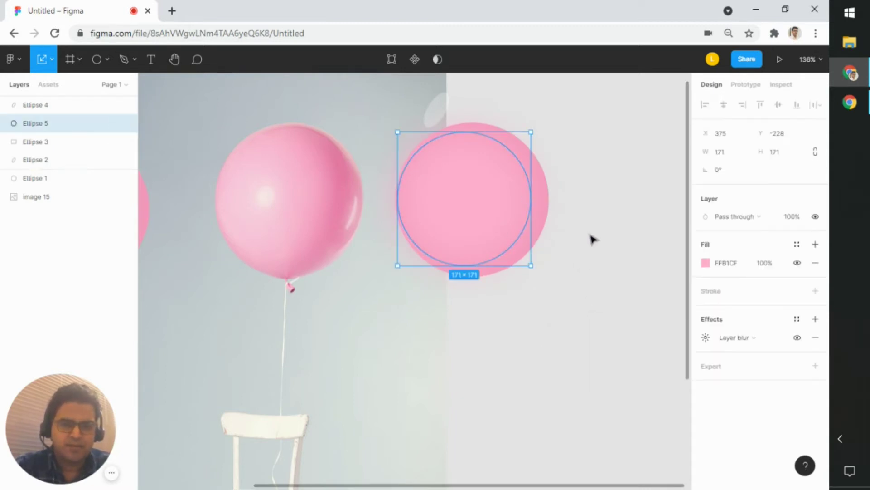
click(746, 339)
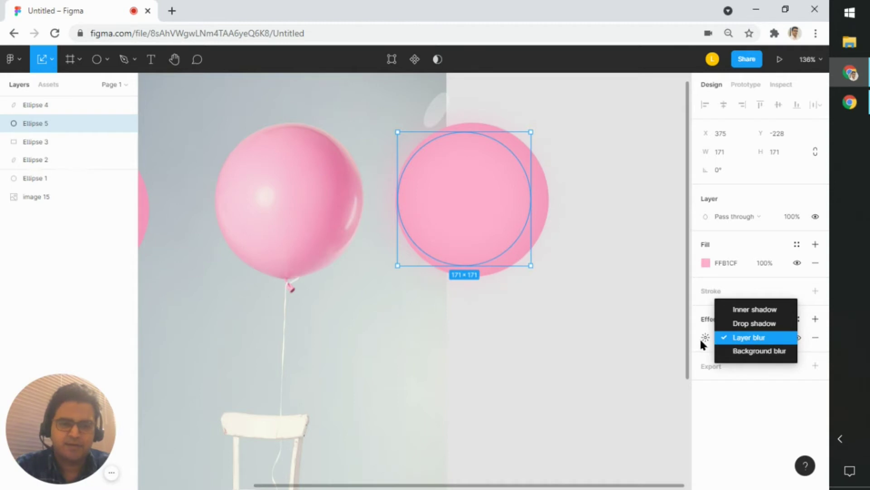
click(509, 202)
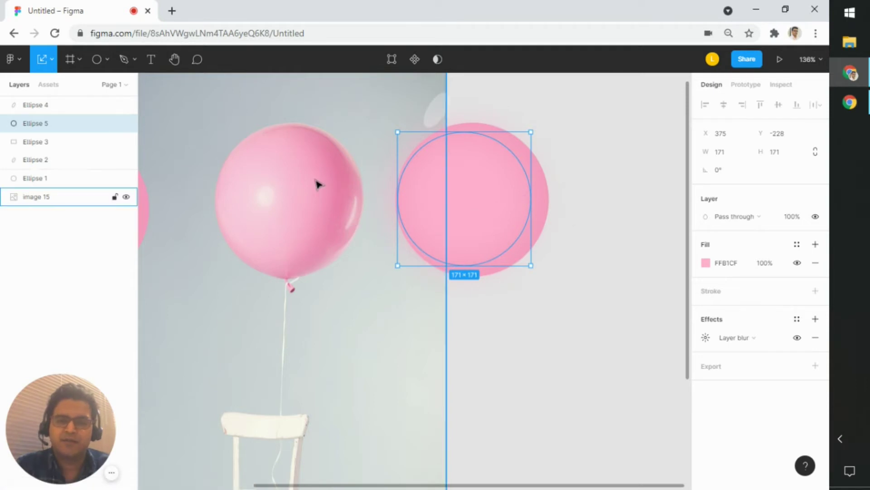
click(610, 230)
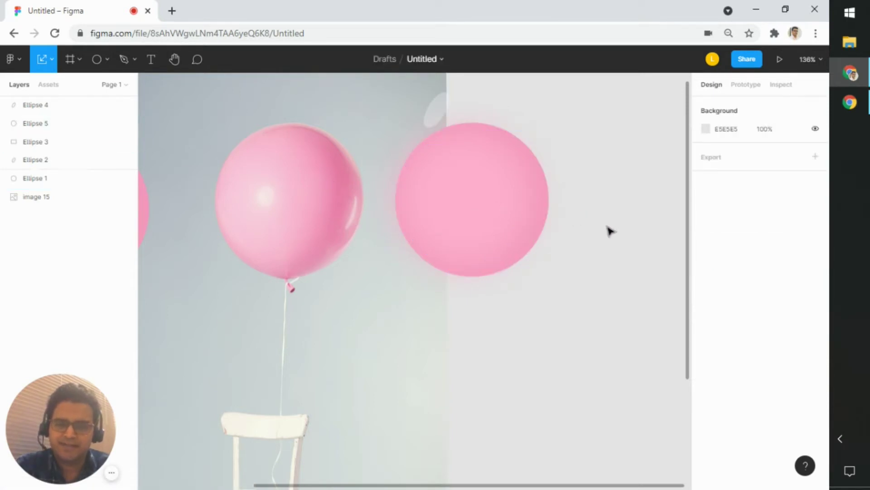
Try a layer blur of 30 on the lighter pink circle and settle on 20.
click(497, 217)
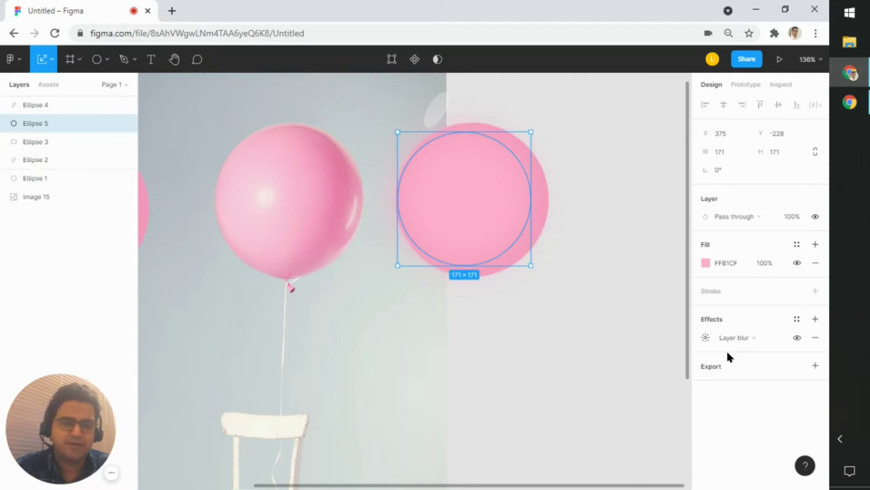
click(705, 337)
click(597, 366)
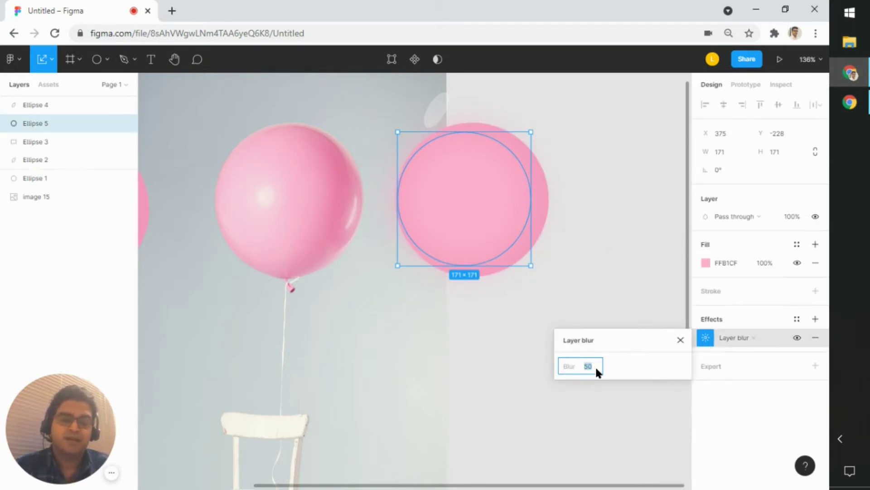
text(30)
key(Return)
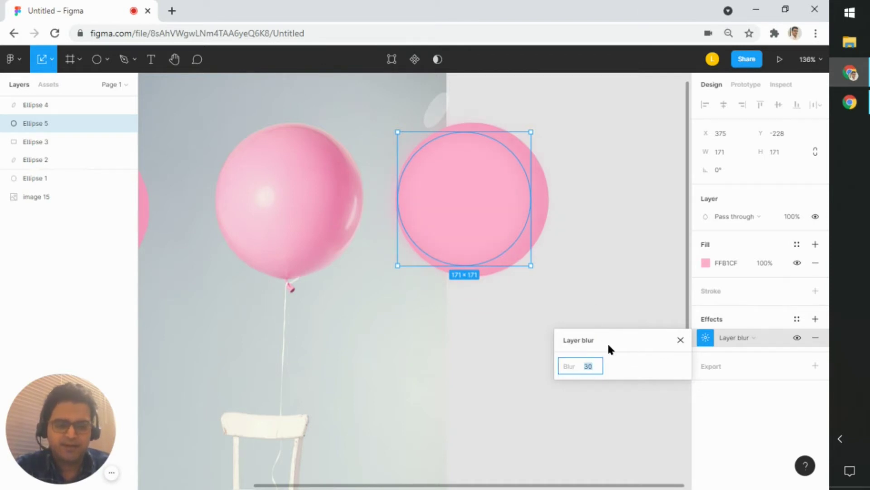
text(20)
key(Return)
click(608, 271)
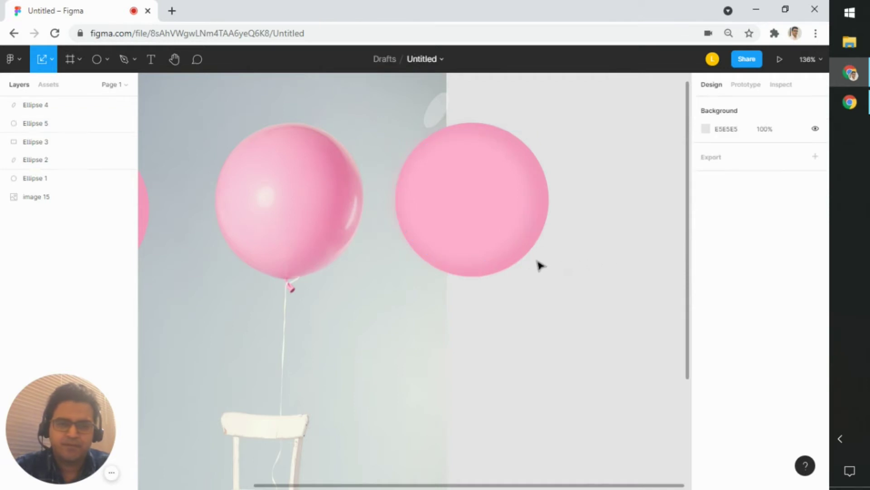
click(491, 213)
click(584, 214)
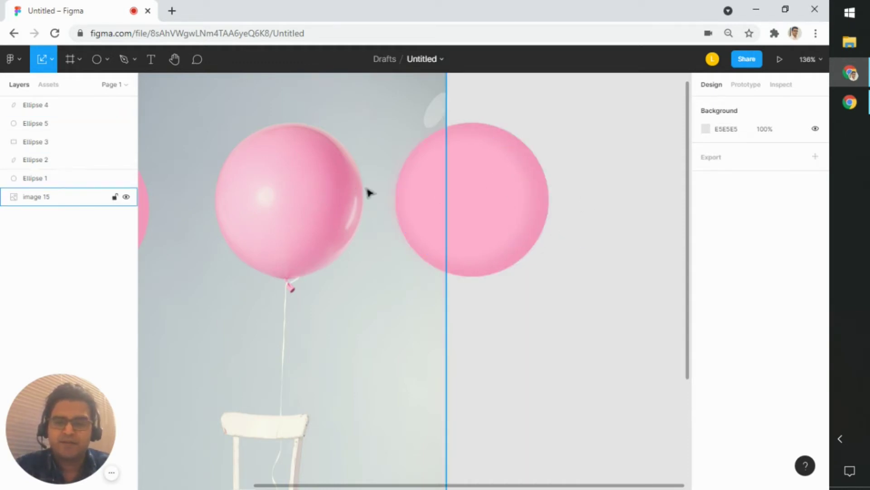
Narrow the blurred lighter ellipse from its right edge to a width of about 154, widening the darker shading on that side.
click(503, 203)
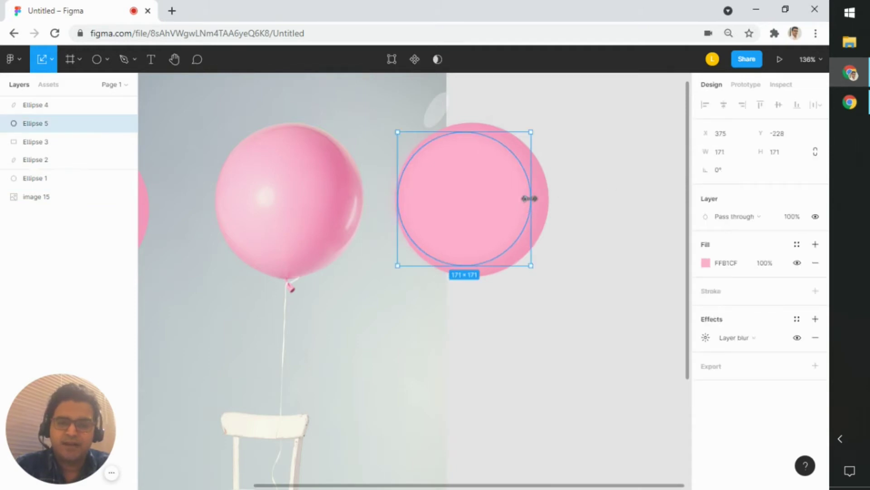
drag(529, 198, 517, 194)
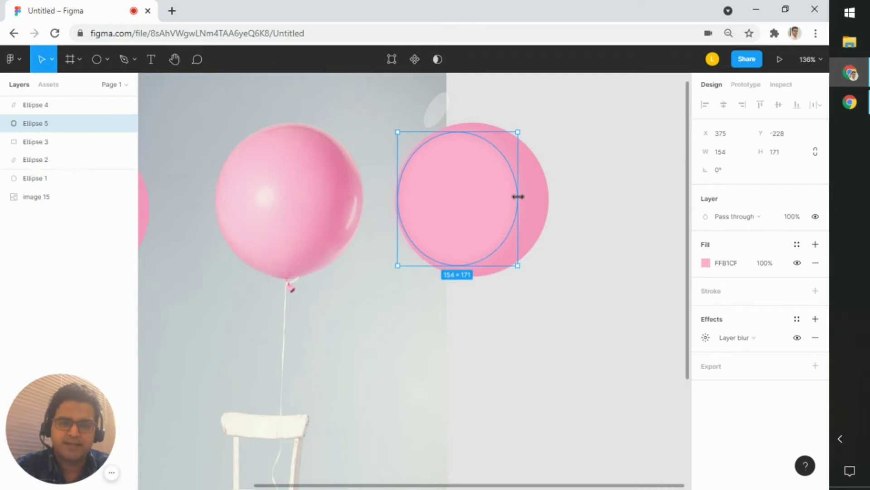
click(628, 215)
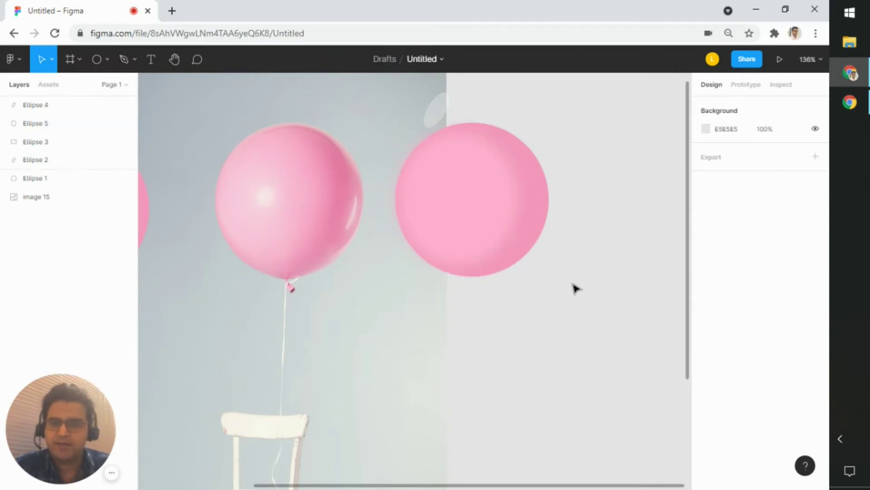
click(496, 238)
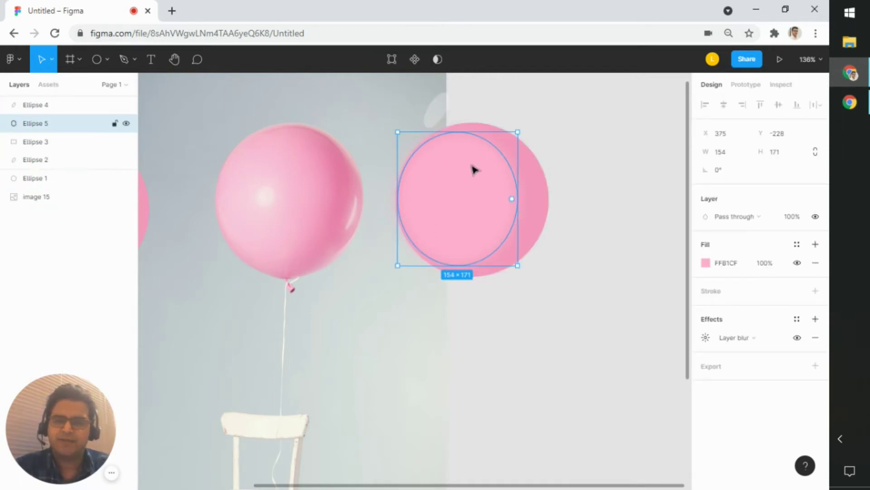
click(52, 60)
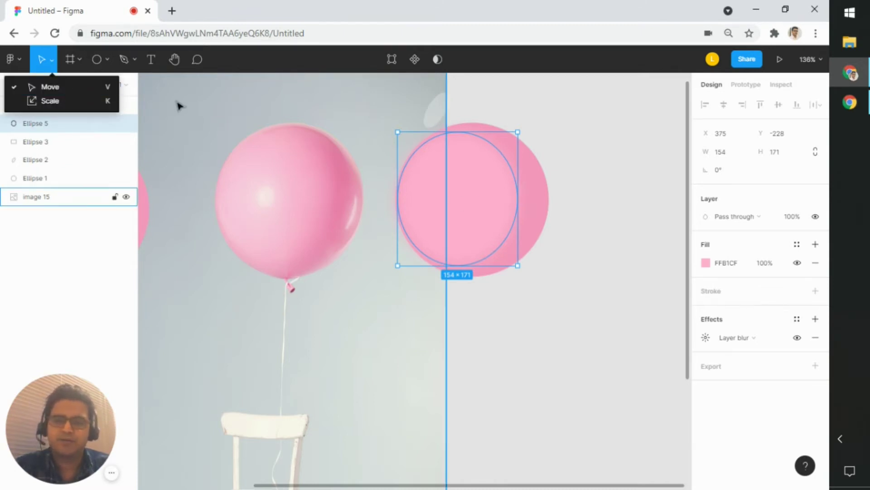
click(518, 314)
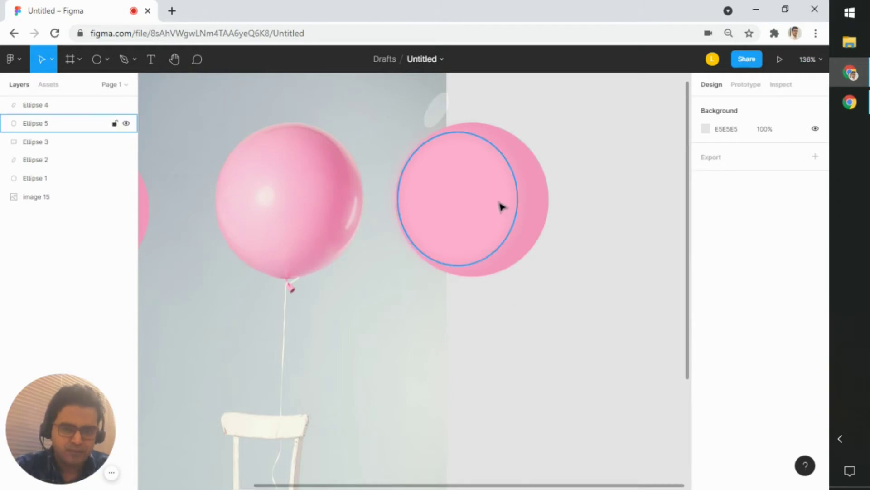
Compare the flat balloon, the photo's balloon and the newly shaded balloon up close.
scroll(589, 240, up, 5)
scroll(589, 240, down, 2)
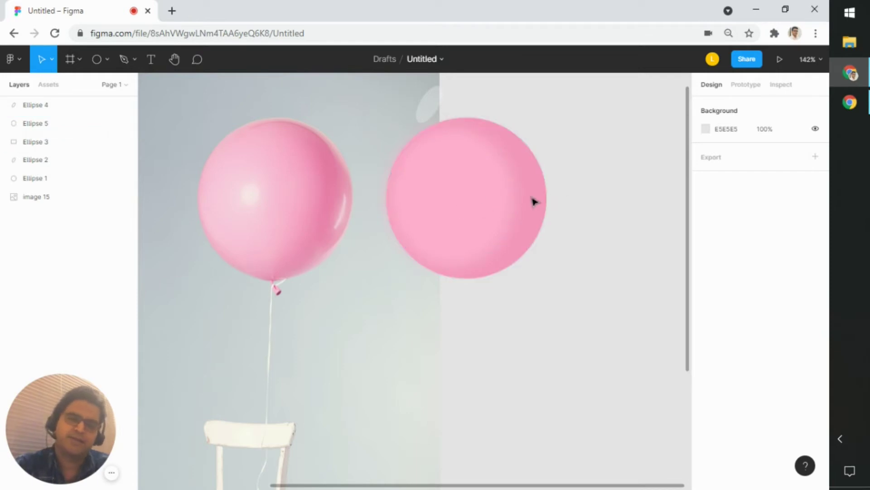
scroll(573, 206, down, 2)
scroll(453, 278, left, 3)
scroll(356, 243, left, 2)
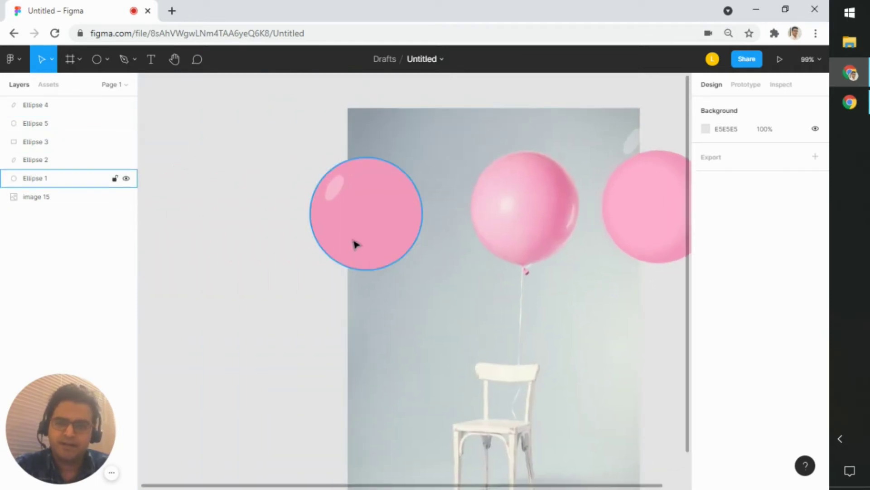
scroll(366, 228, up, 3)
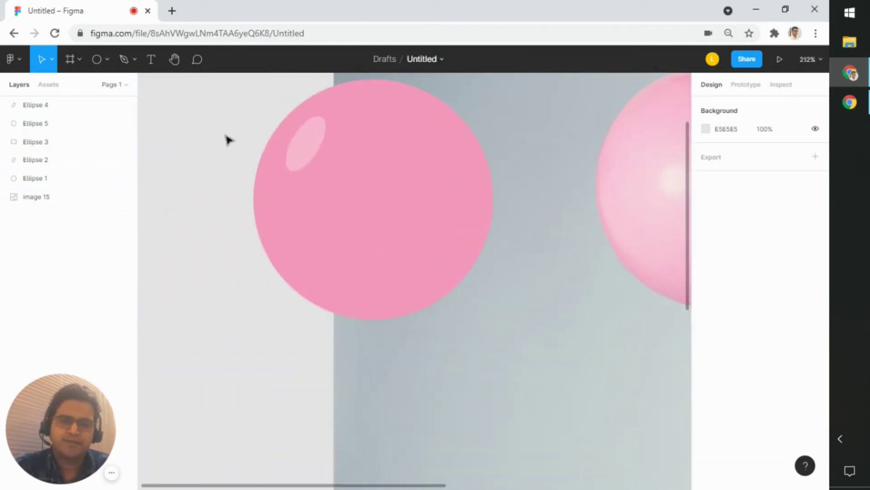
drag(499, 163, 459, 226)
scroll(459, 227, down, 1)
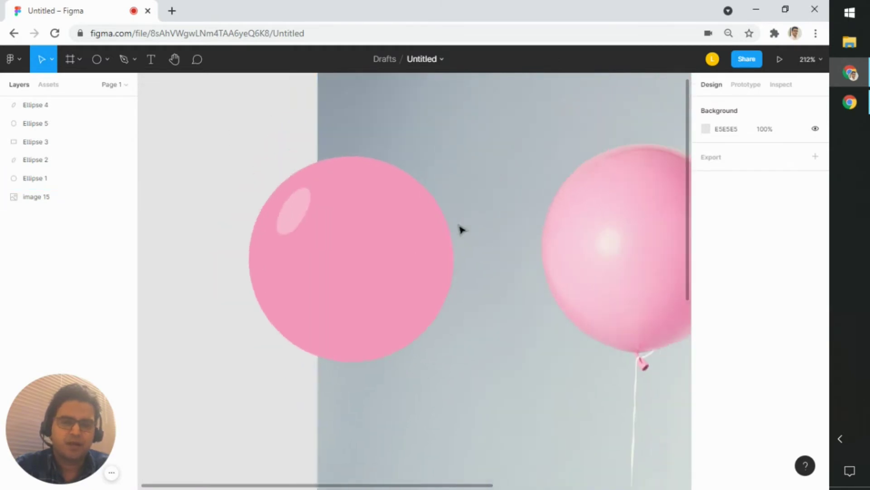
drag(509, 259, 466, 254)
click(350, 200)
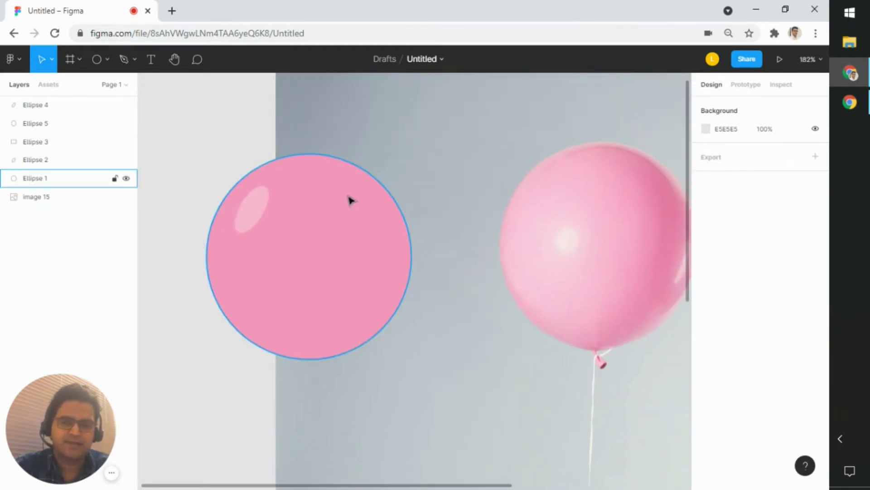
scroll(358, 214, down, 2)
scroll(503, 307, right, 5)
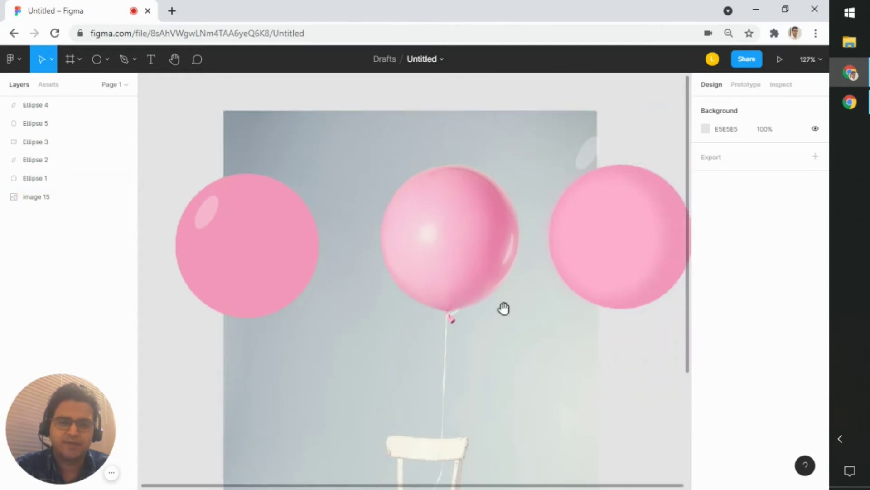
scroll(535, 240, up, 3)
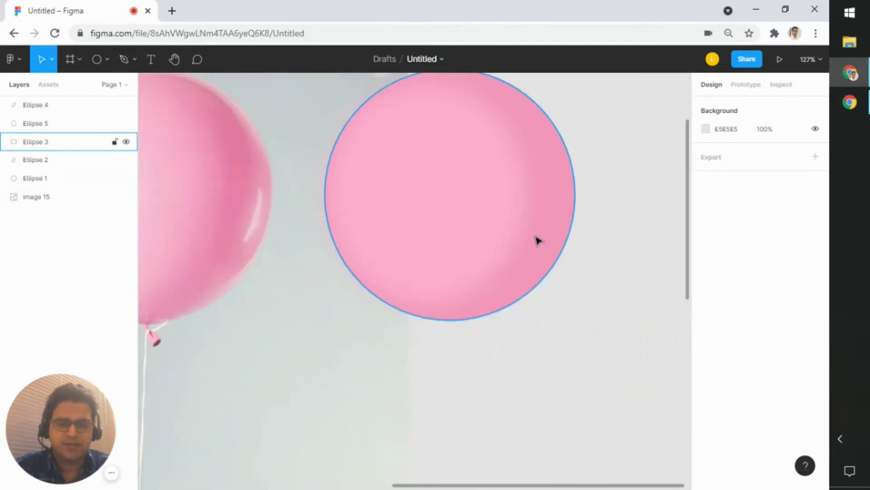
Move the translucent white highlight onto the shaded balloon's left half, rotate it to about -3° and reshape it to about 33 × 42.
scroll(603, 181, down, 1)
drag(614, 158, 624, 177)
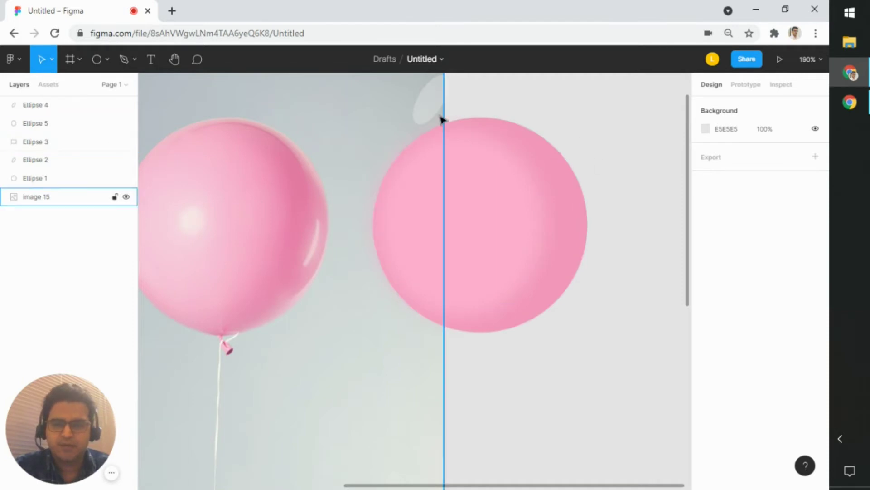
drag(442, 119, 458, 225)
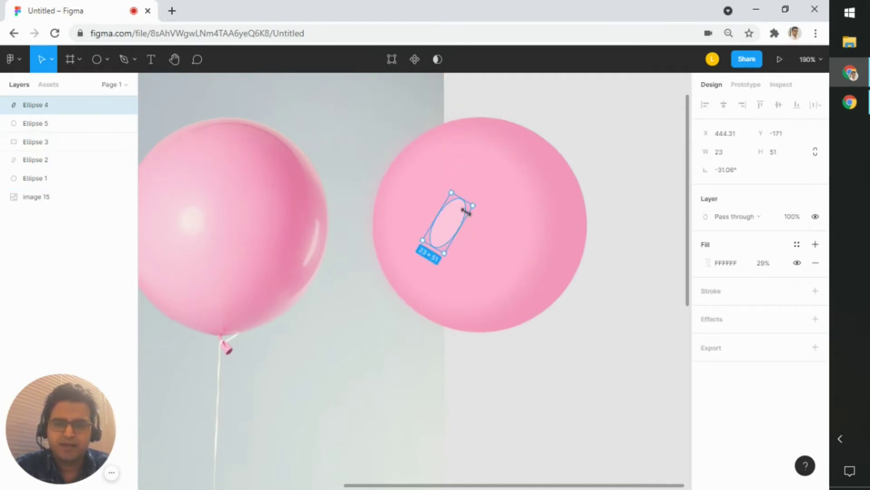
drag(476, 203, 469, 184)
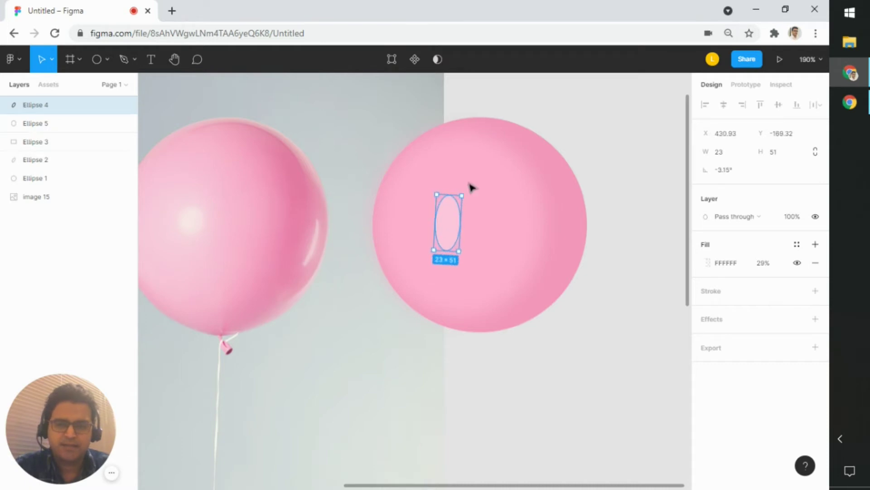
drag(463, 228, 440, 225)
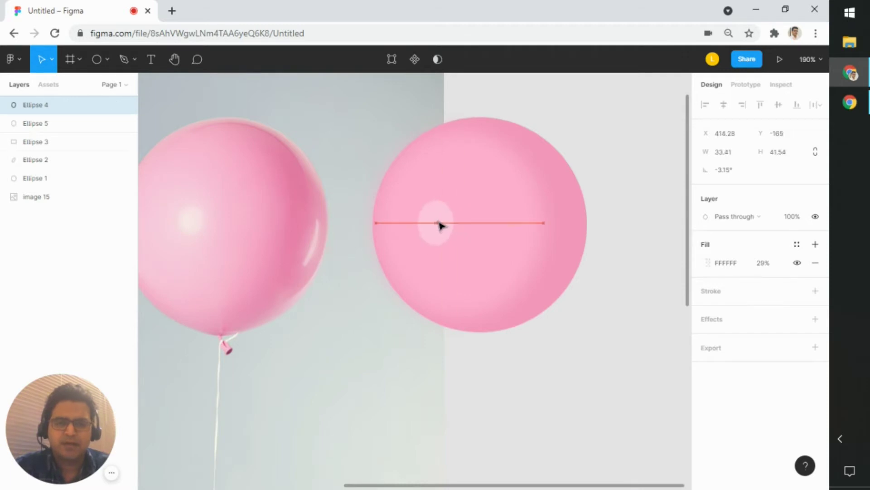
Raise the white highlight's fill opacity to 99%.
click(706, 263)
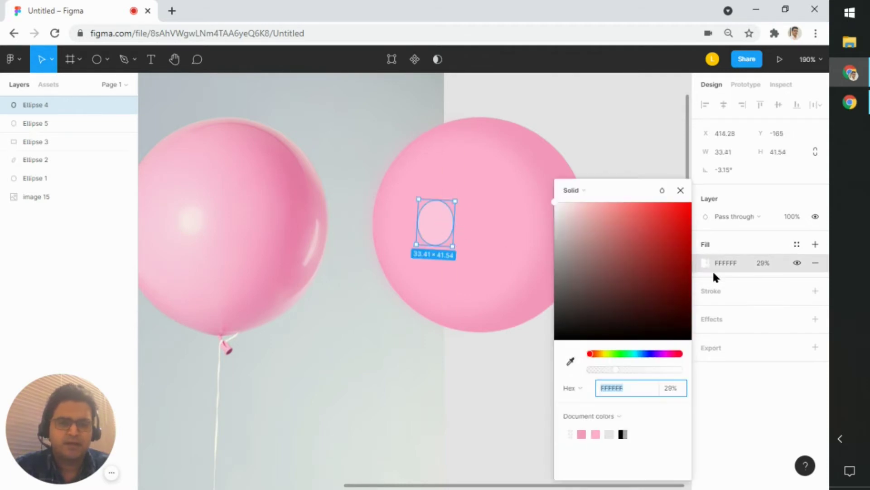
click(620, 369)
drag(620, 368, 665, 369)
click(665, 369)
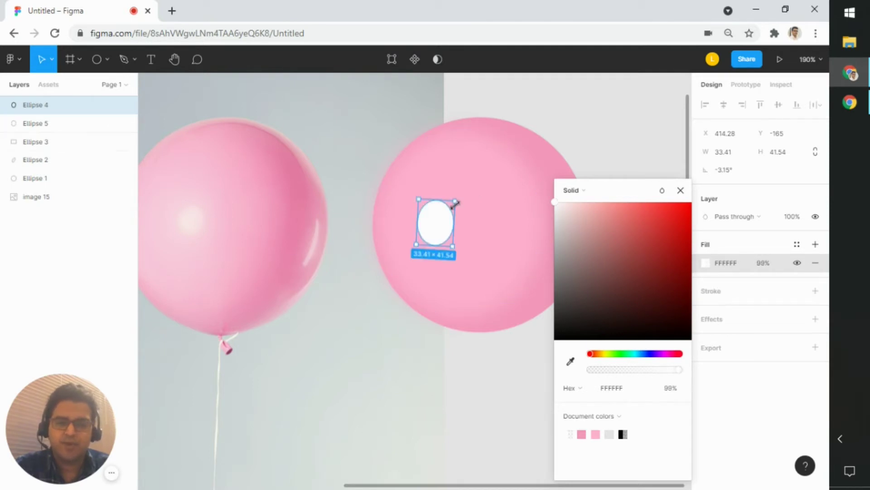
click(483, 227)
Add a layer blur of 30 to the white highlight on the shaded balloon.
click(441, 225)
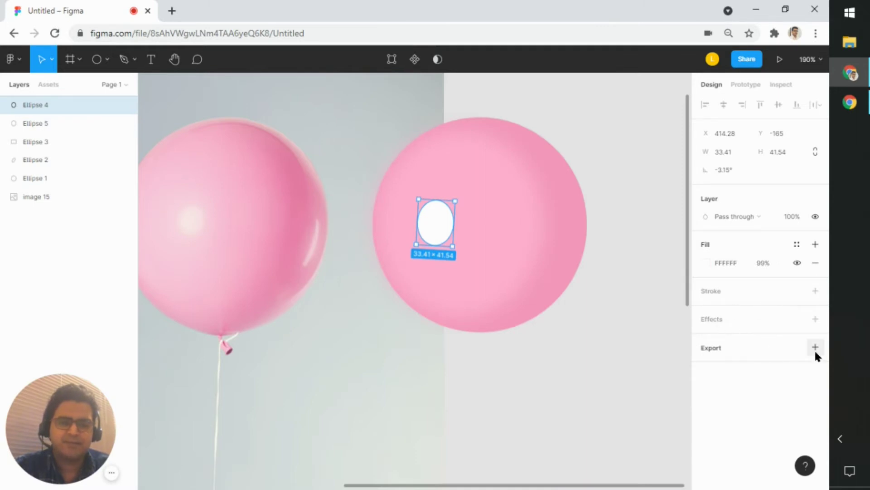
click(815, 319)
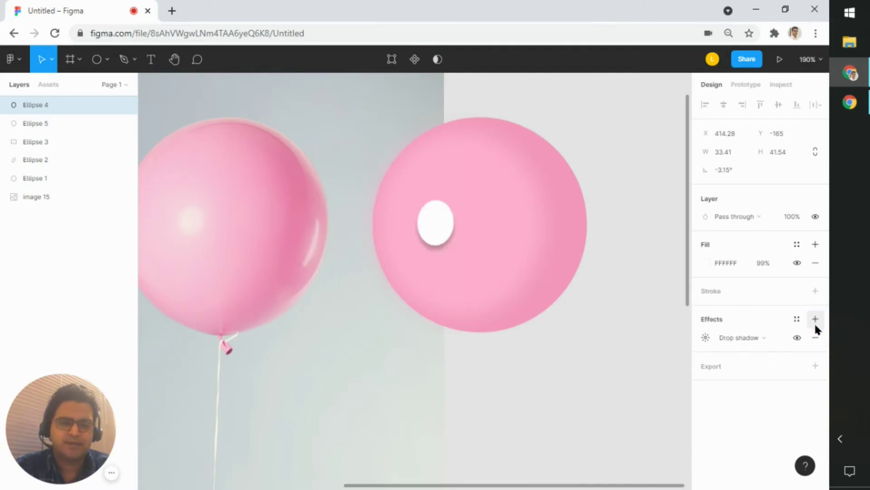
click(746, 340)
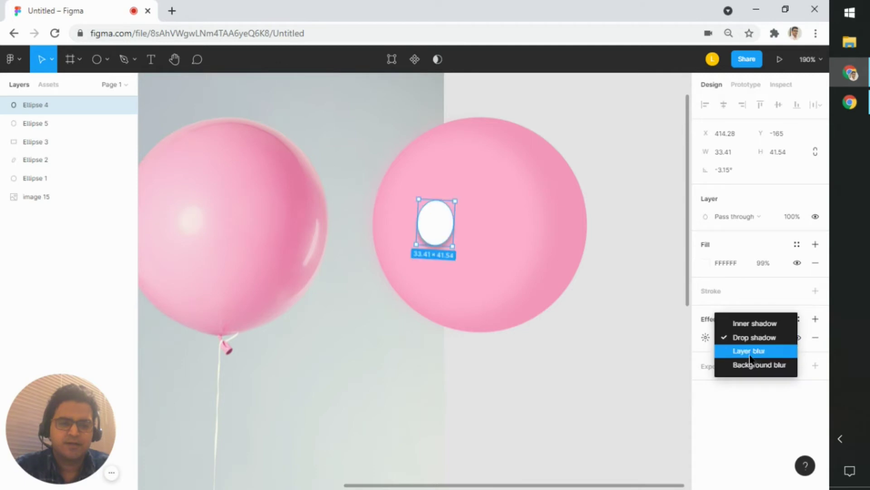
click(750, 352)
click(707, 337)
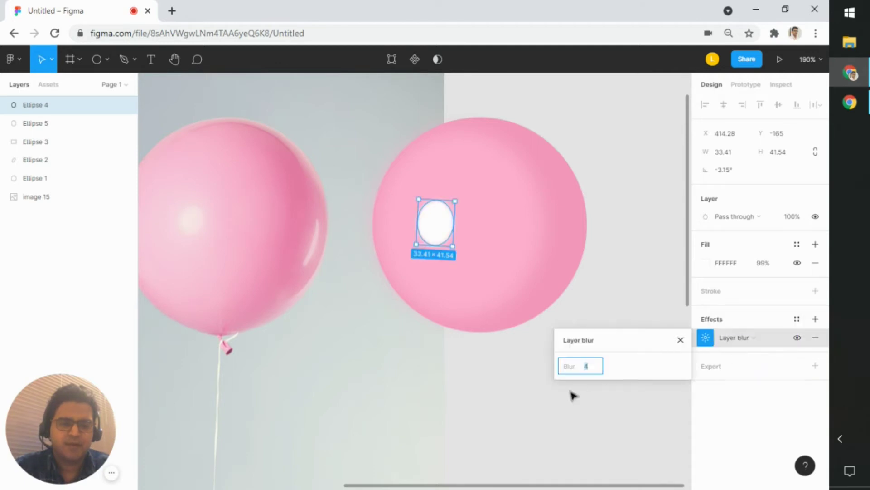
text(30)
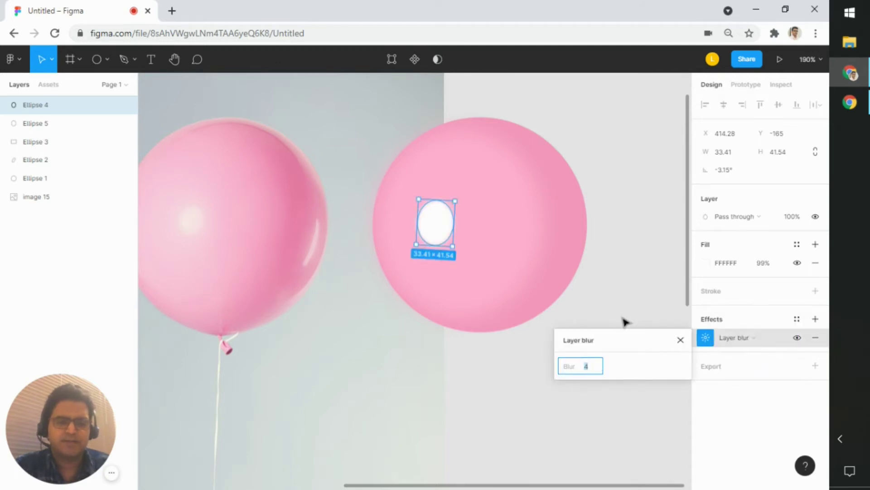
key(Return)
click(620, 251)
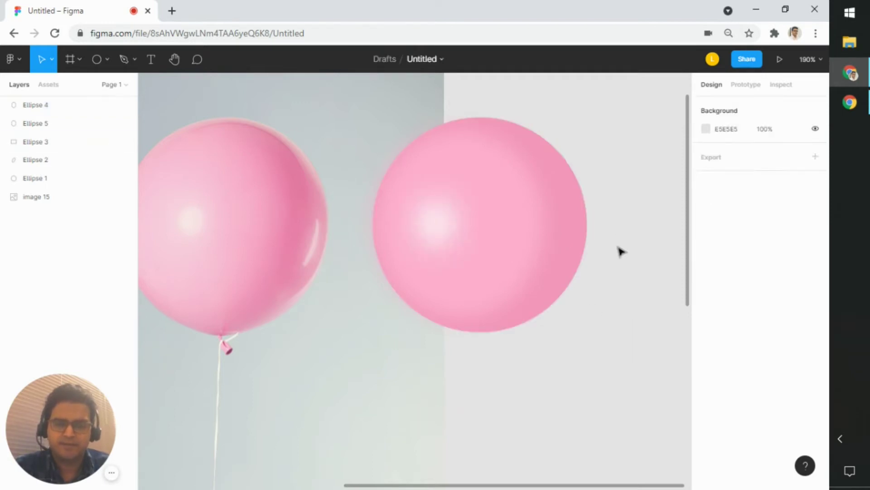
Compare the flat balloon, the photo's balloon with its knot, and the shaded balloon with its soft highlight.
scroll(615, 261, down, 2)
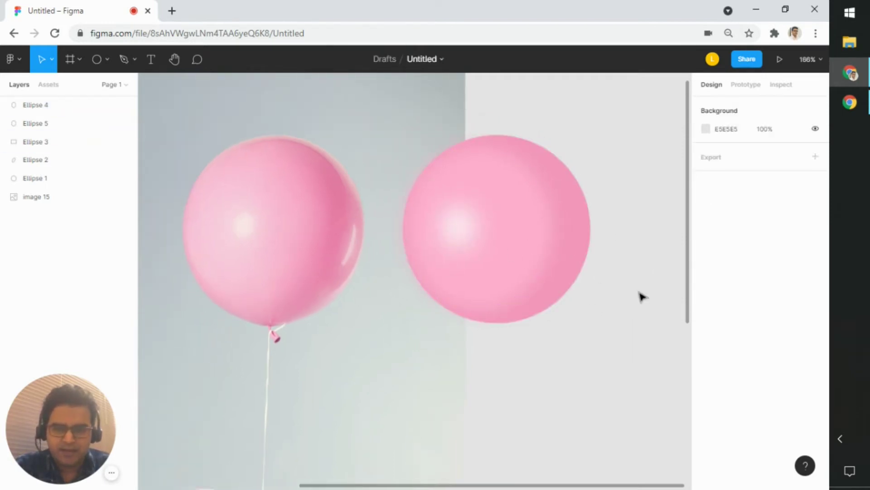
drag(628, 268, 620, 265)
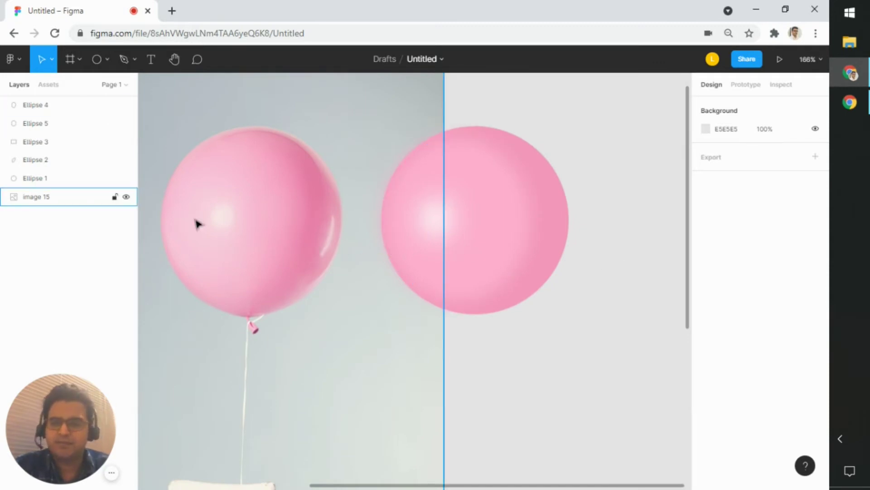
scroll(268, 322, down, 3)
scroll(471, 330, left, 5)
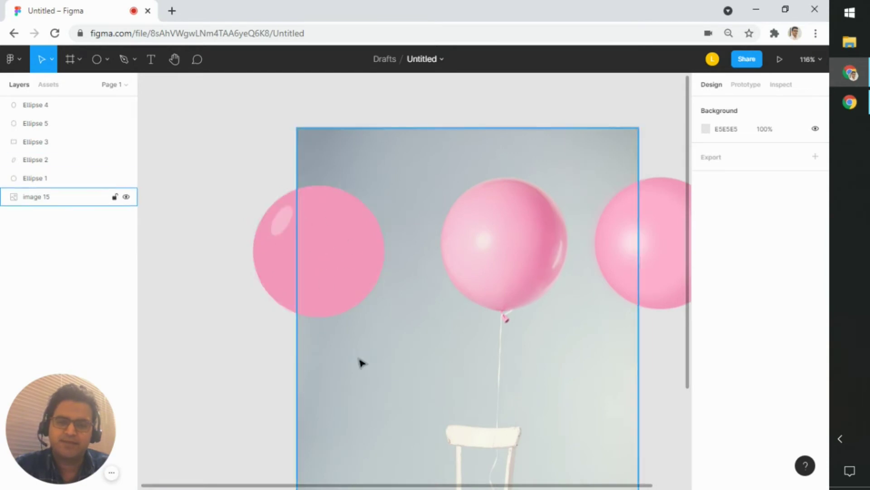
drag(359, 361, 306, 363)
drag(382, 307, 344, 298)
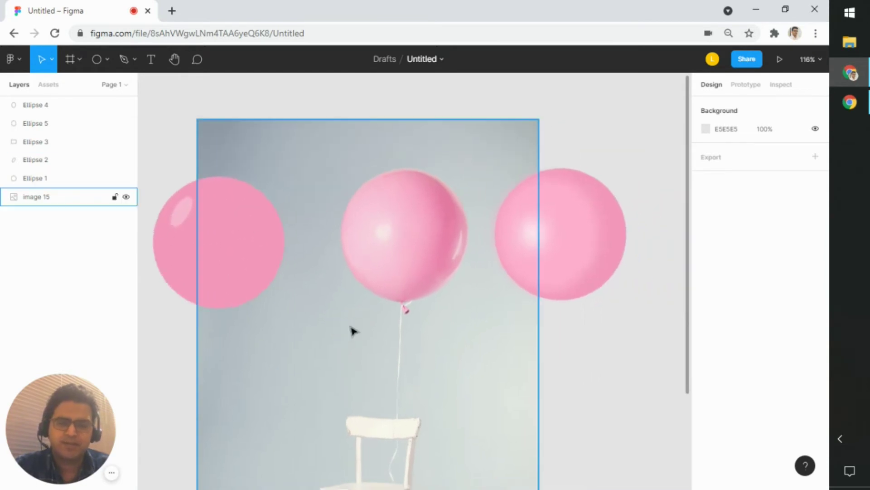
drag(454, 351, 418, 345)
drag(484, 350, 515, 346)
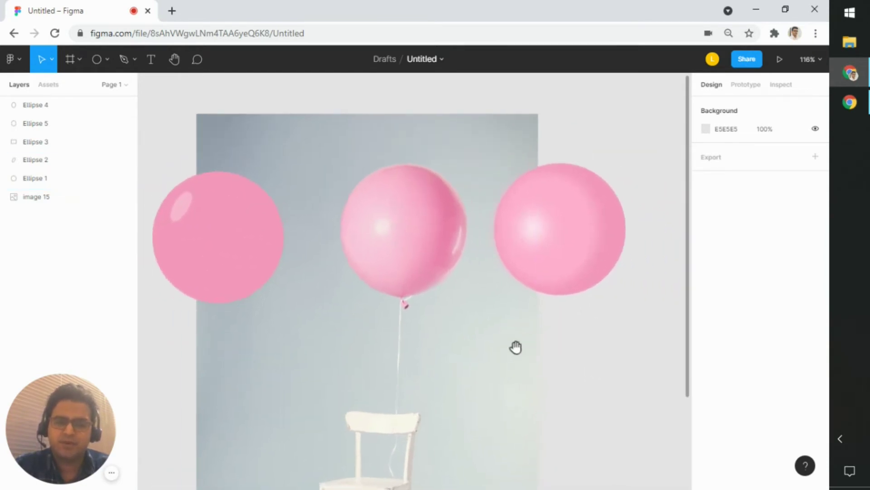
click(236, 290)
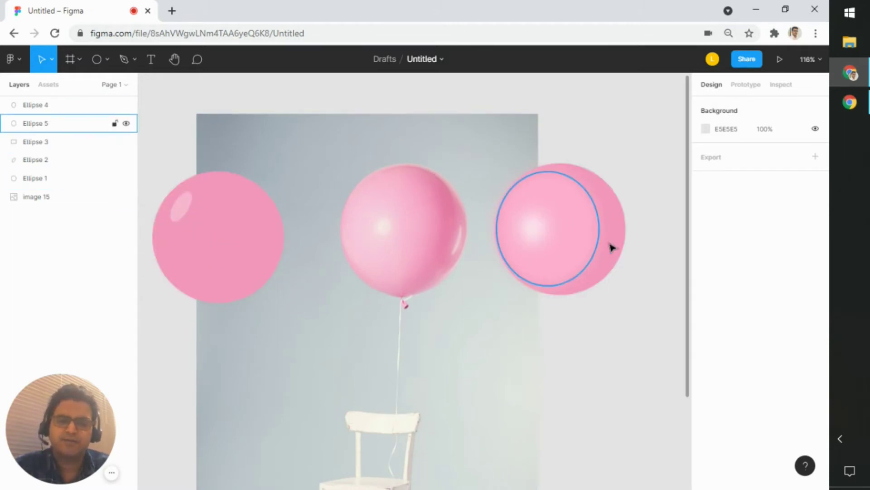
drag(620, 335, 583, 316)
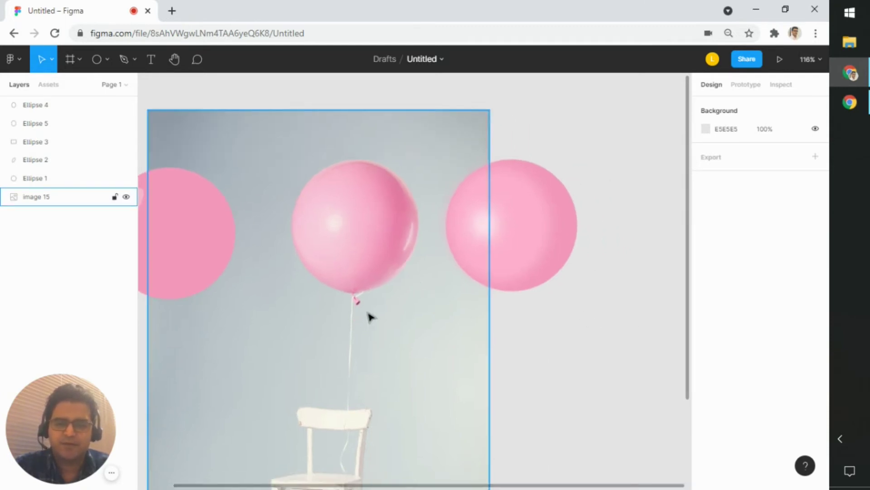
scroll(371, 316, up, 3)
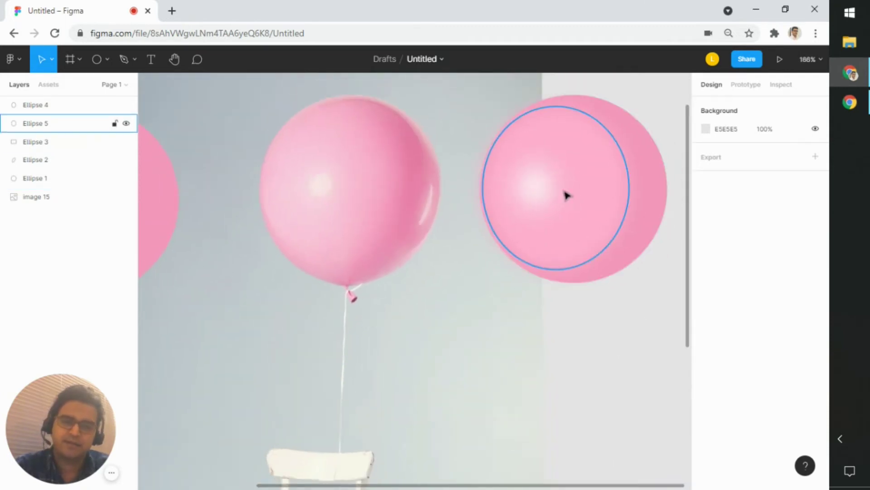
scroll(545, 254, down, 2)
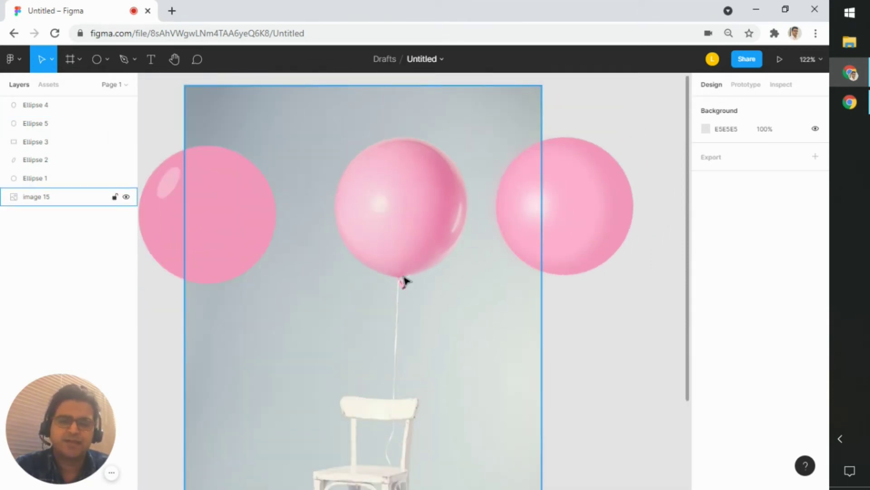
scroll(411, 294, up, 5)
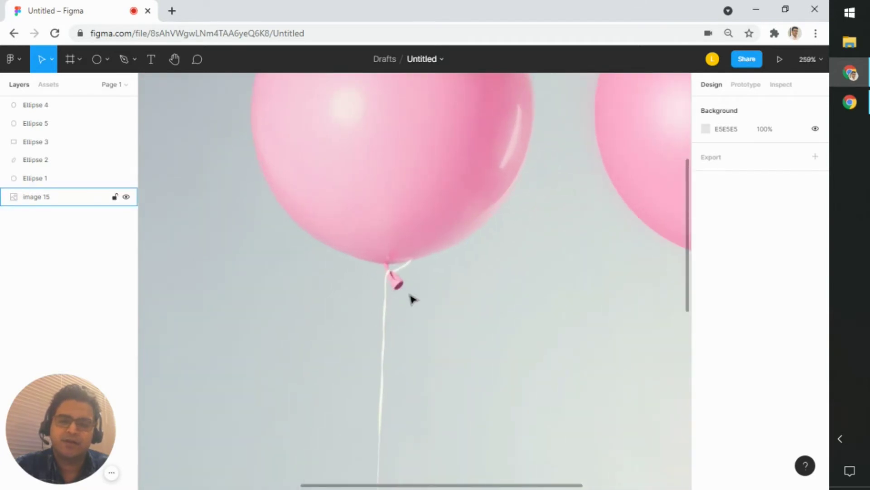
scroll(411, 298, down, 4)
scroll(550, 295, up, 3)
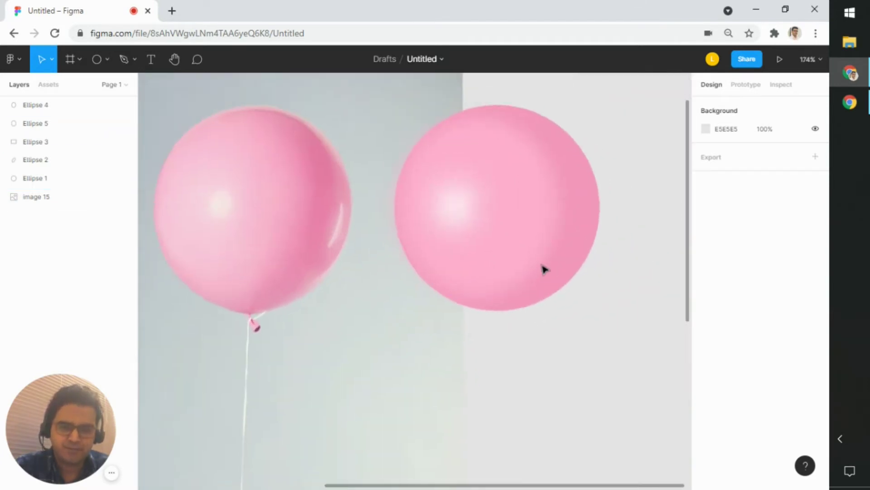
Enlarge the blurred white highlight to about 42 × 56 and reposition it on the shaded balloon's left half.
scroll(526, 250, up, 1)
click(459, 195)
drag(467, 174, 464, 195)
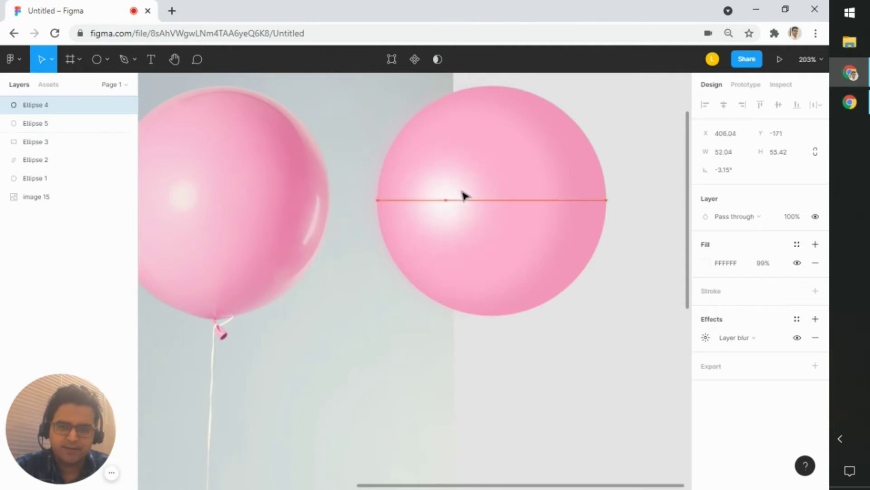
scroll(484, 231, down, 2)
mouse_move(477, 234)
mouse_down()
mouse_move(468, 234)
mouse_move(469, 221)
mouse_up()
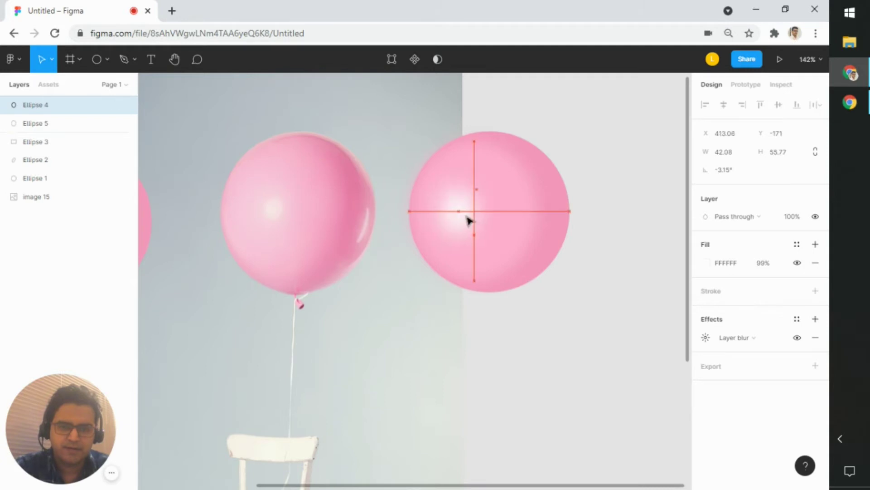
click(612, 345)
Duplicate the blurred highlight, narrow the copy to about 11 wide and tilt it to about -15° near the balloon's right edge.
scroll(612, 344, down, 3)
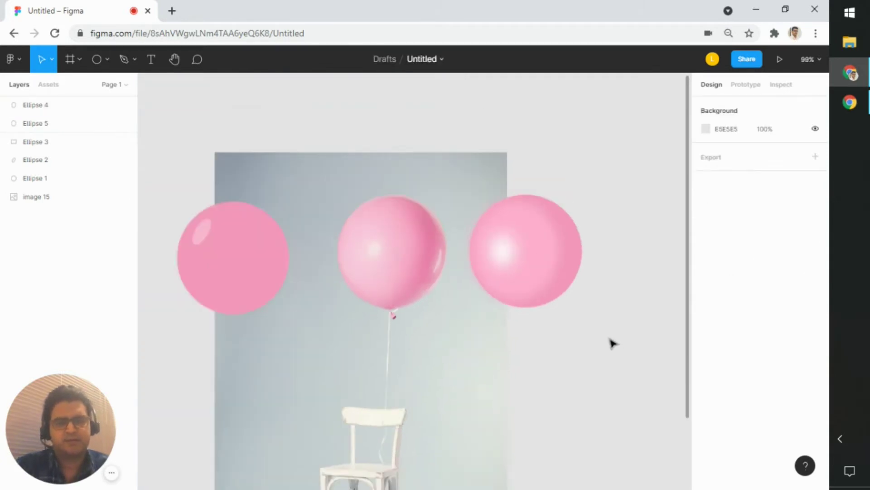
scroll(612, 345, up, 1)
scroll(612, 343, up, 2)
scroll(612, 341, up, 2)
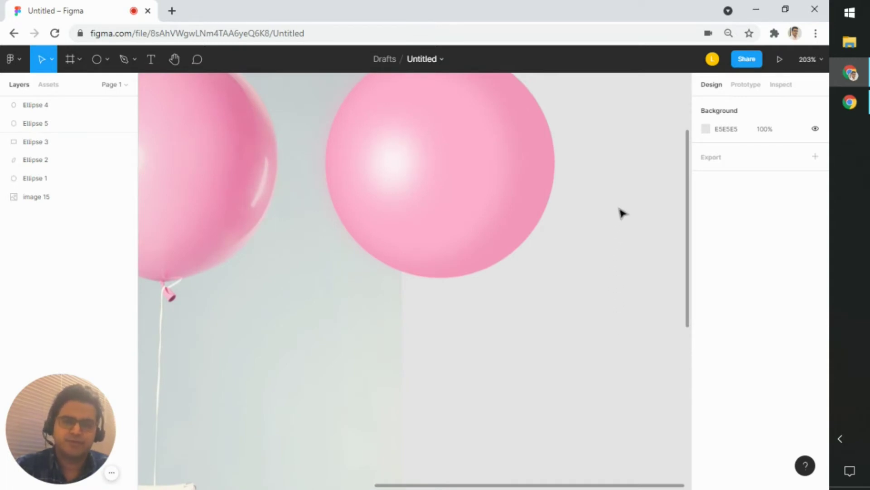
scroll(616, 217, down, 2)
drag(613, 222, 643, 255)
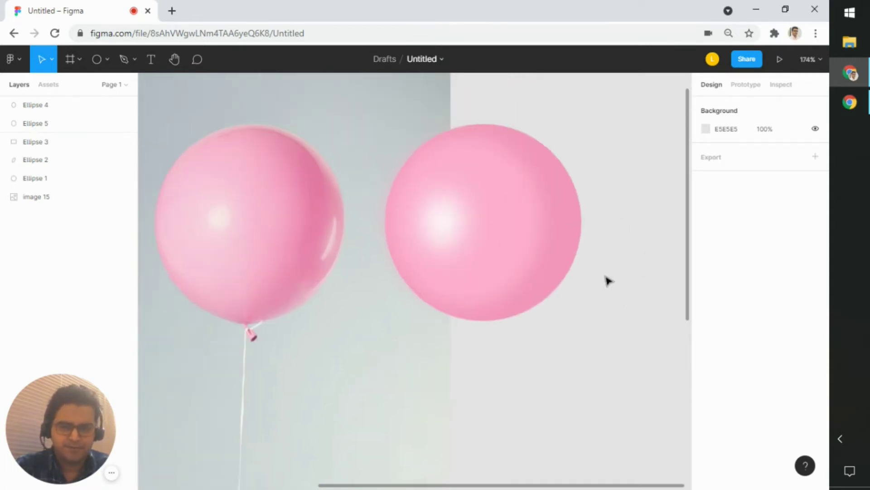
click(447, 225)
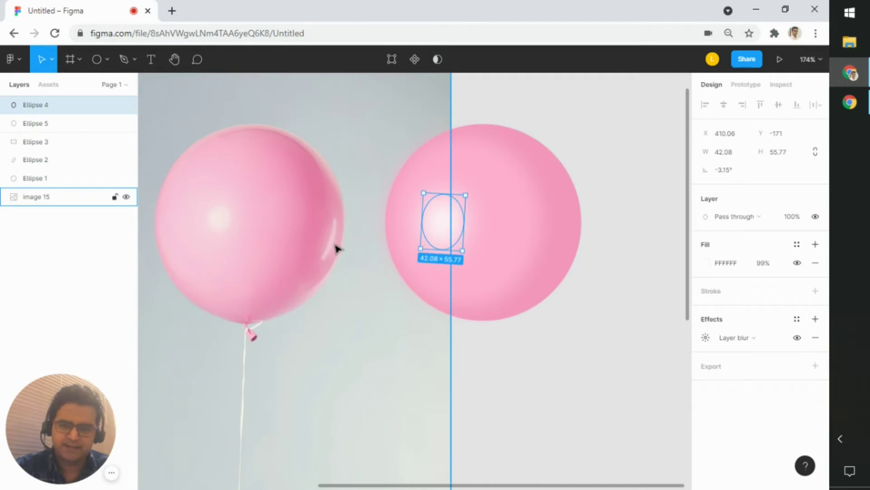
key(ctrl+v)
drag(447, 233, 523, 228)
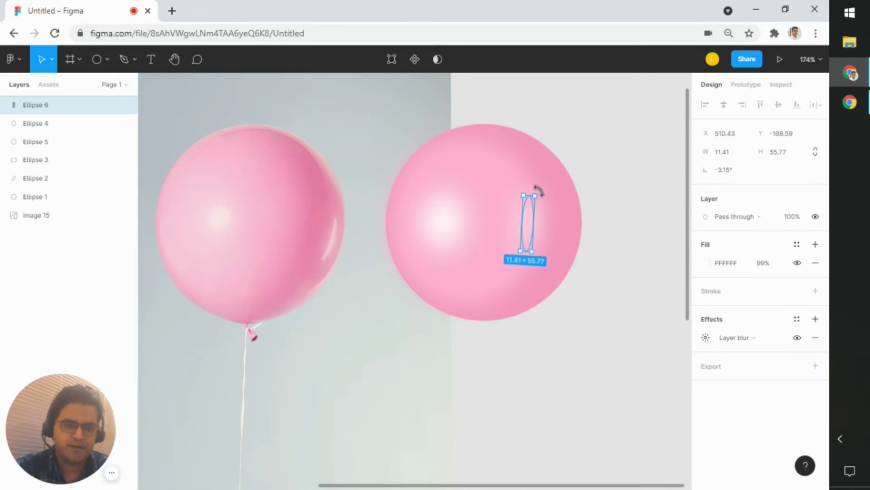
drag(536, 191, 544, 199)
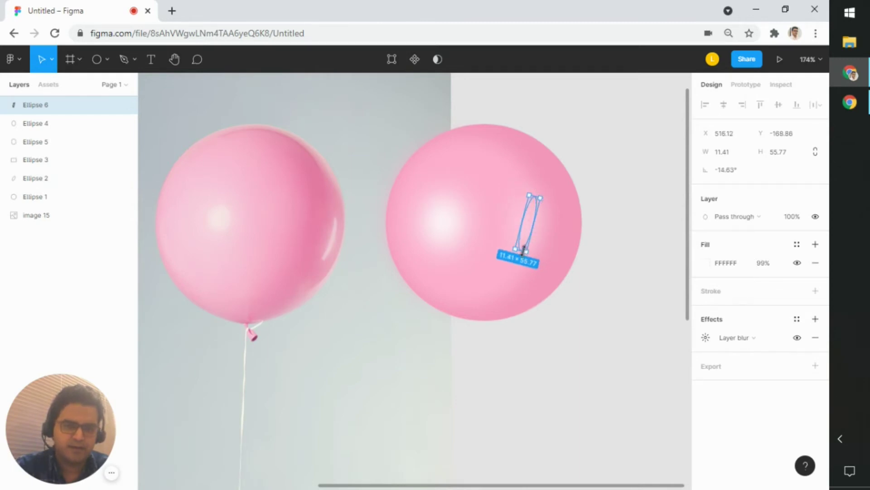
drag(523, 251, 558, 254)
Shrink the narrow highlight to about 7 × 37 close to the balloon's right edge, with its fill at 100% opacity.
scroll(570, 253, up, 5)
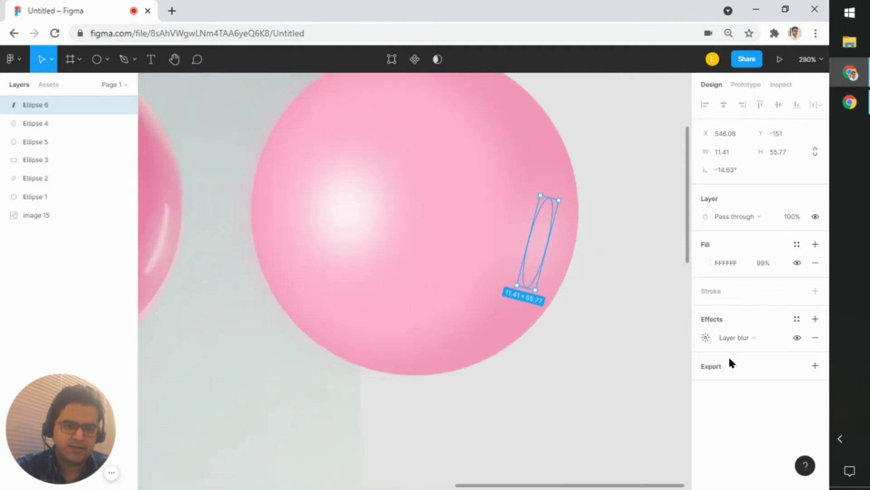
drag(540, 195, 544, 223)
click(707, 263)
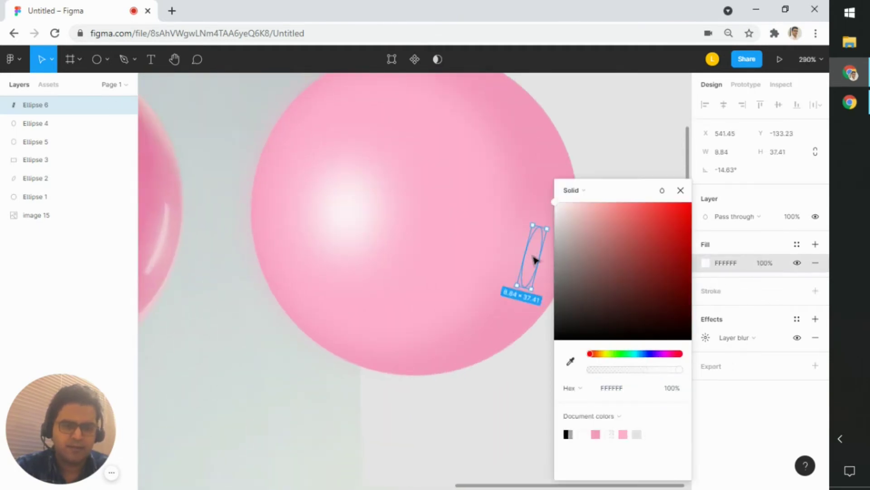
drag(536, 256, 560, 247)
Set the narrow right-edge highlight's layer blur to 10.
click(706, 337)
click(593, 365)
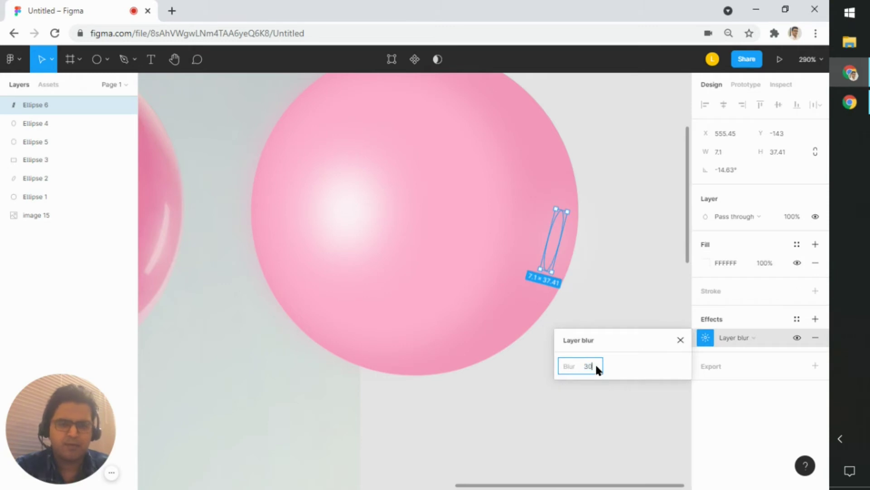
text(10)
key(Return)
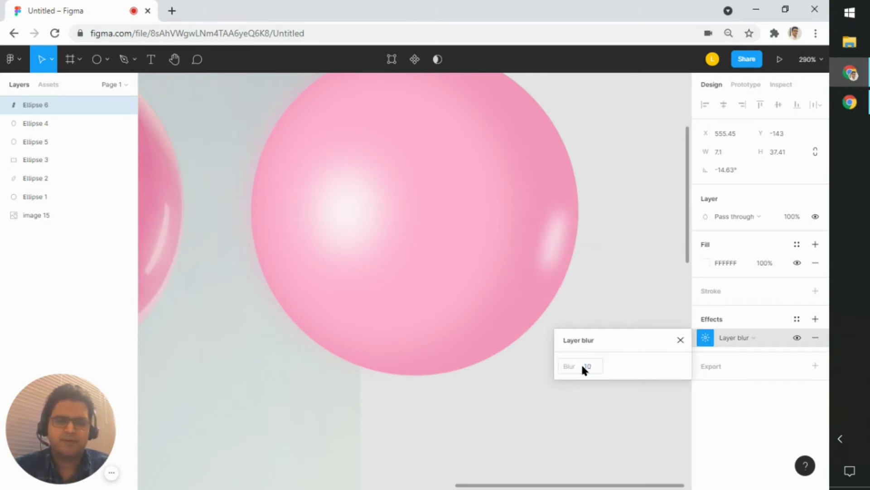
Nudge the narrow right-edge highlight slightly up and outward, and move the large white highlight closer to the shaded balloon's left edge.
scroll(608, 254, down, 3)
click(608, 254)
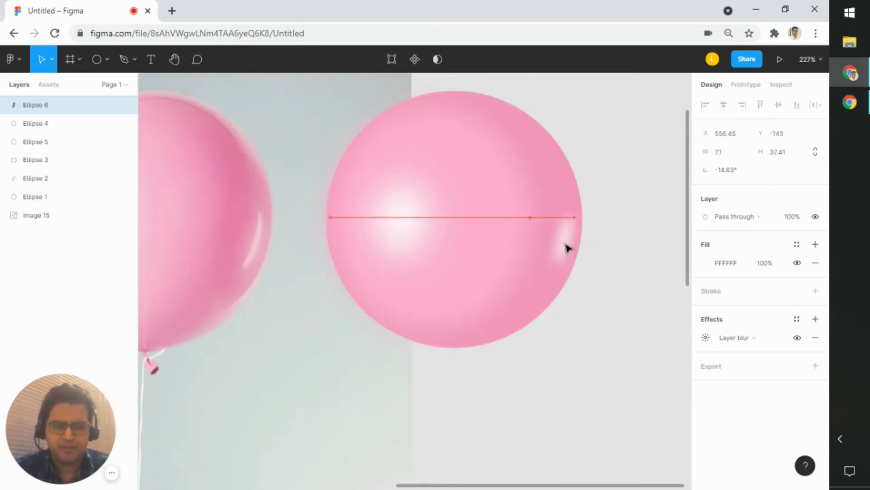
scroll(610, 261, down, 3)
scroll(610, 262, down, 2)
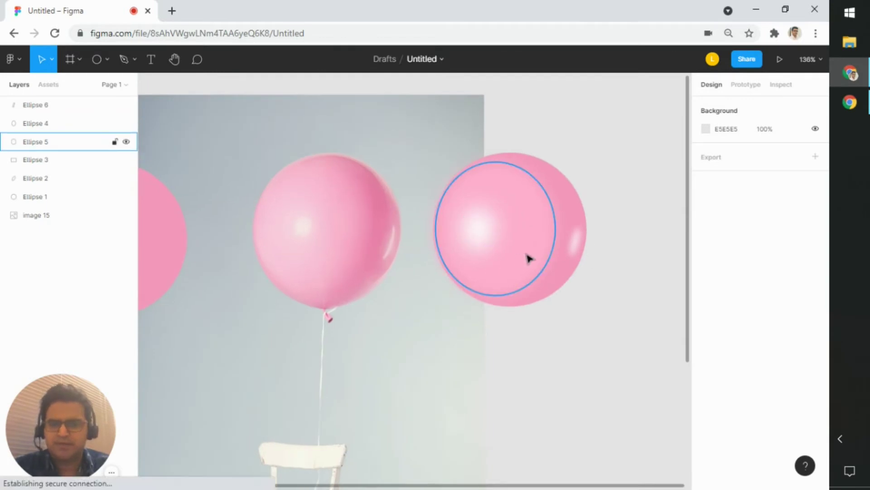
click(476, 227)
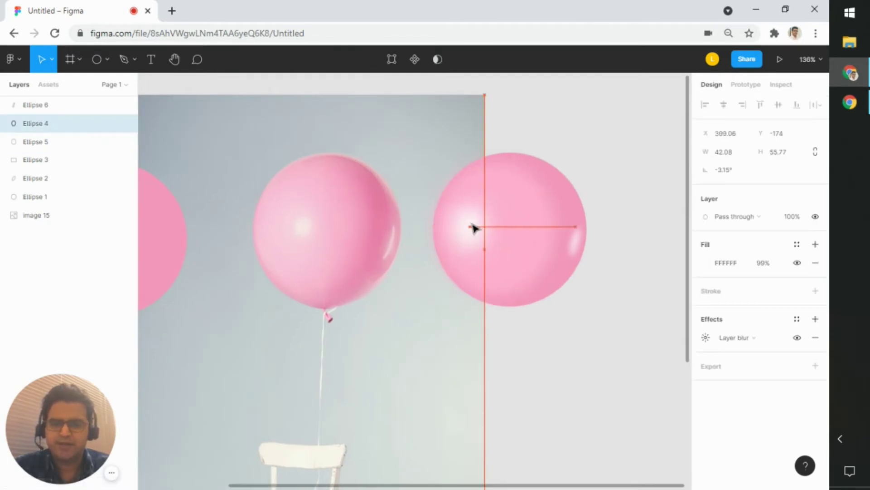
click(634, 313)
Compare the shaded balloon with the reference photo and examine the shape of the reference balloon's knot and string.
scroll(635, 312, down, 1)
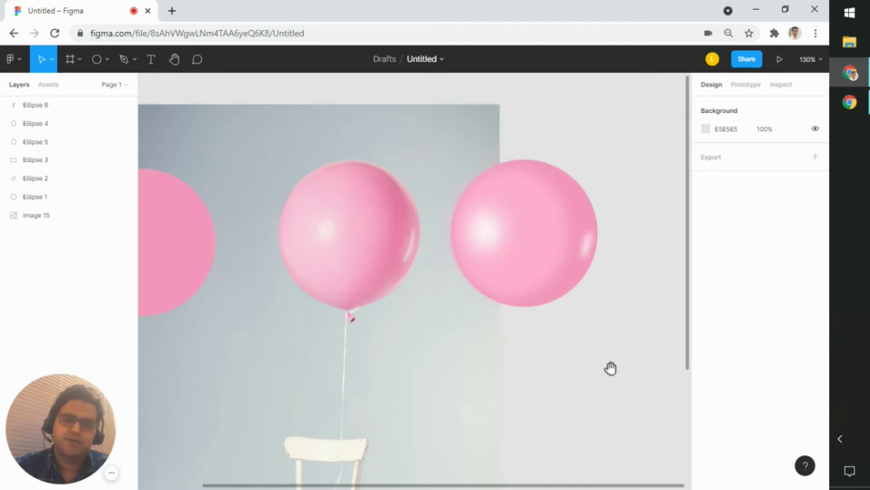
drag(610, 367, 647, 310)
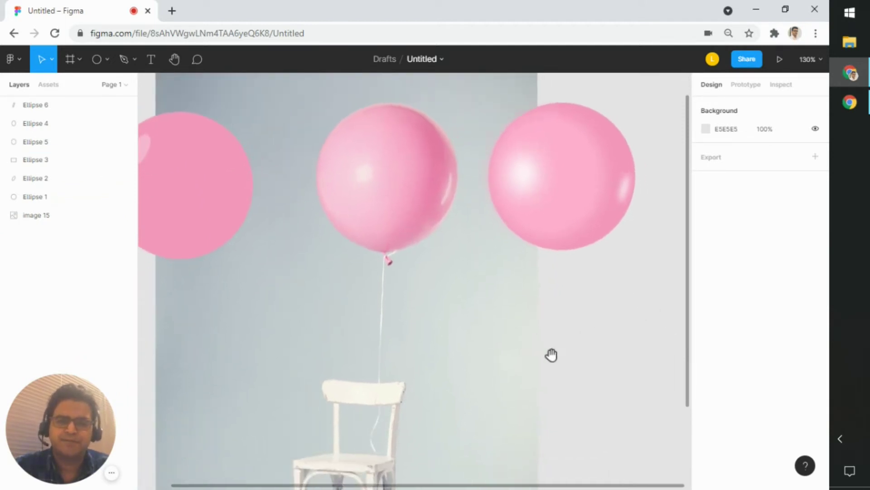
drag(522, 348, 485, 354)
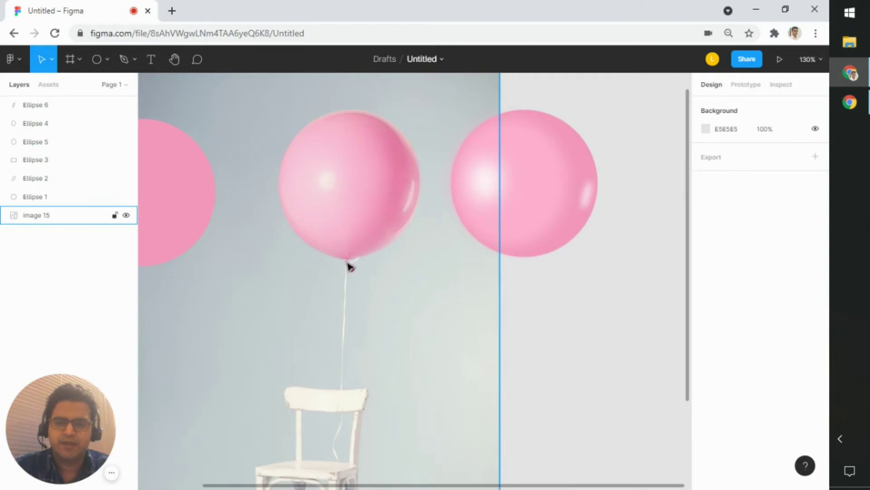
scroll(484, 295, up, 5)
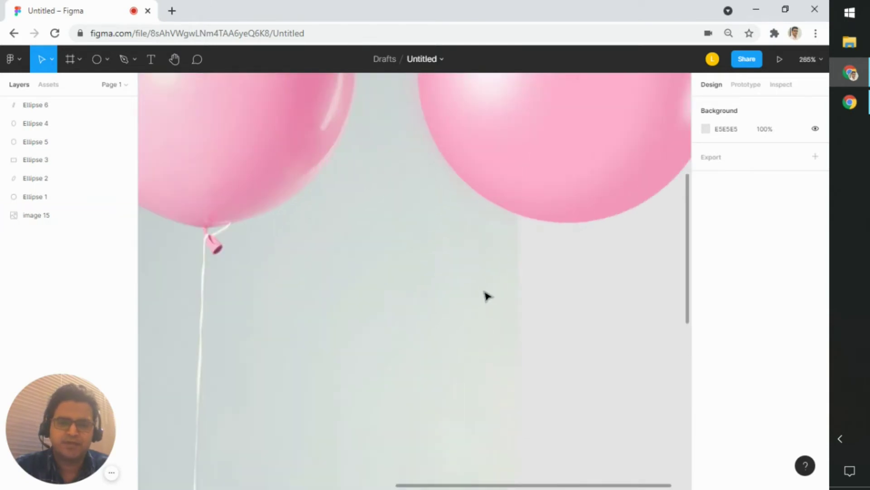
drag(594, 274, 544, 283)
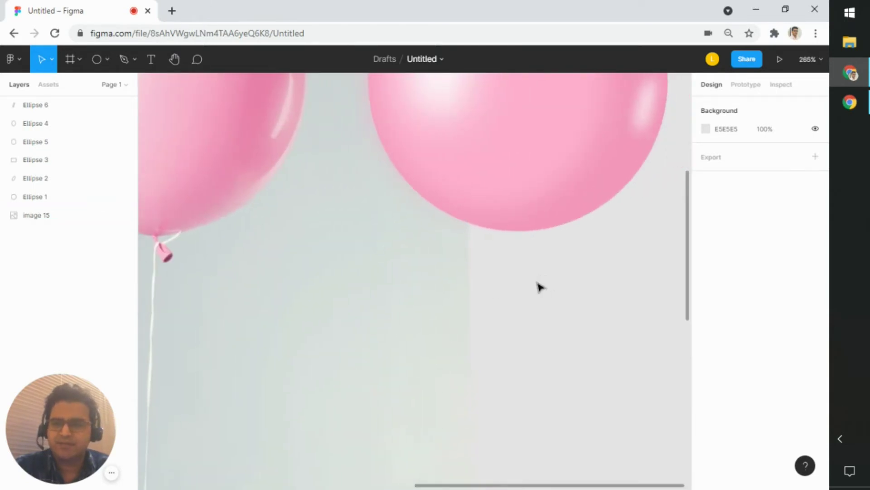
drag(587, 274, 585, 278)
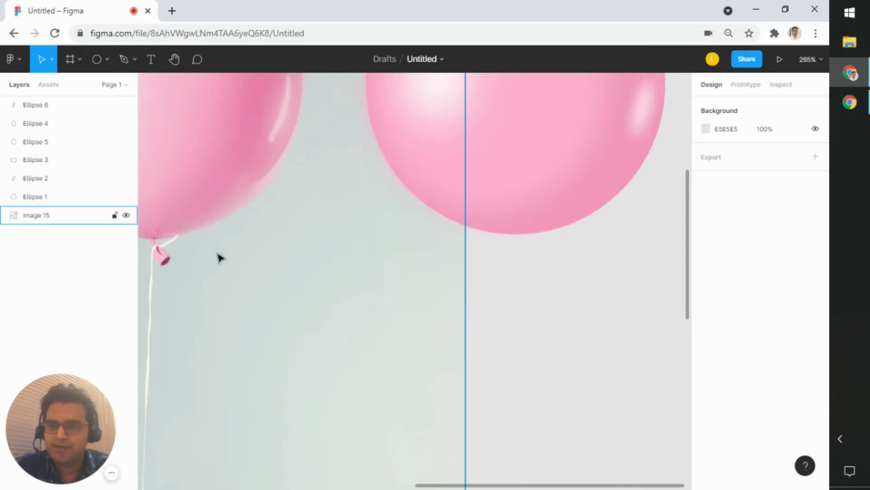
scroll(220, 255, up, 3)
scroll(255, 251, up, 4)
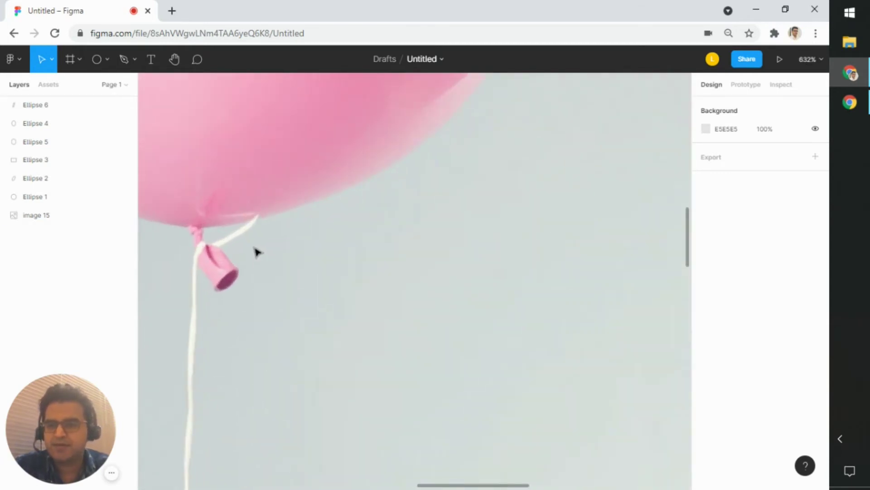
scroll(227, 270, down, 3)
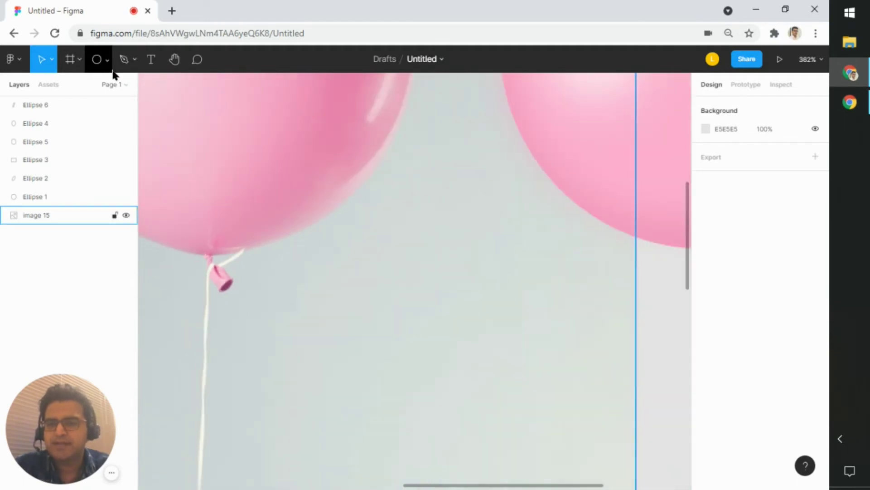
scroll(555, 244, down, 2)
drag(633, 285, 593, 286)
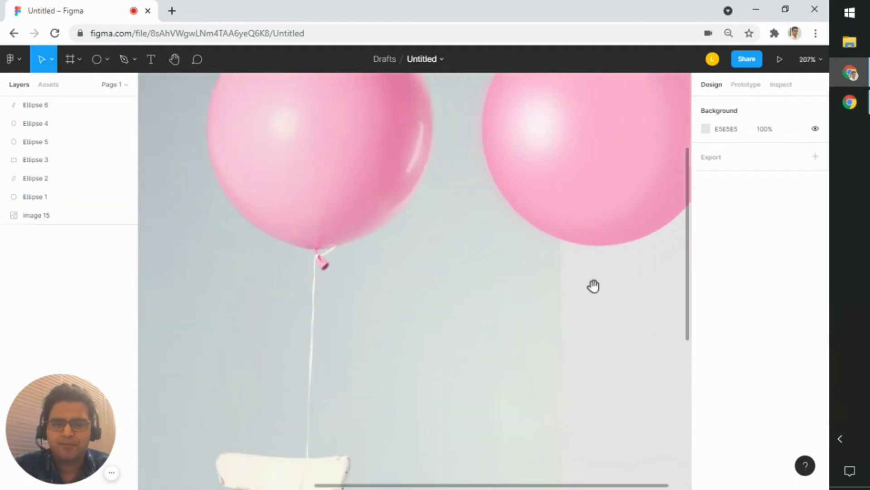
scroll(335, 268, up, 5)
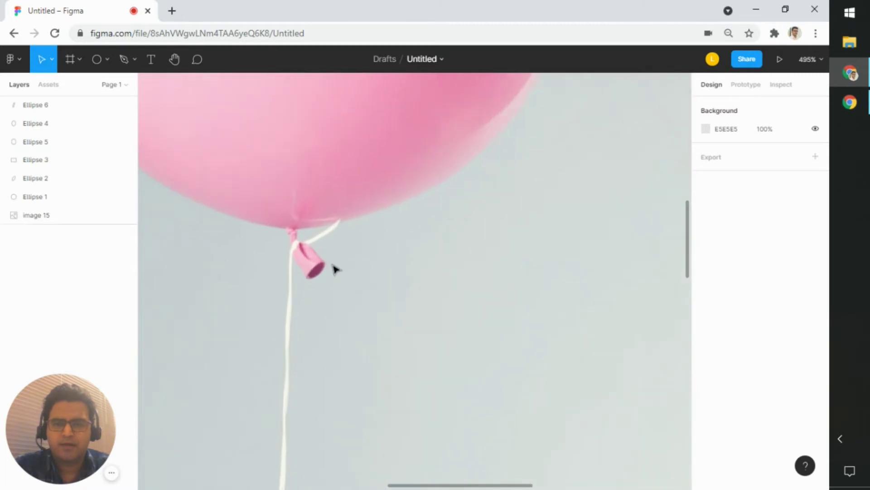
Draw an upright rectangle about 14 × 31 between the reference balloon's knot and the shaded balloon.
click(107, 59)
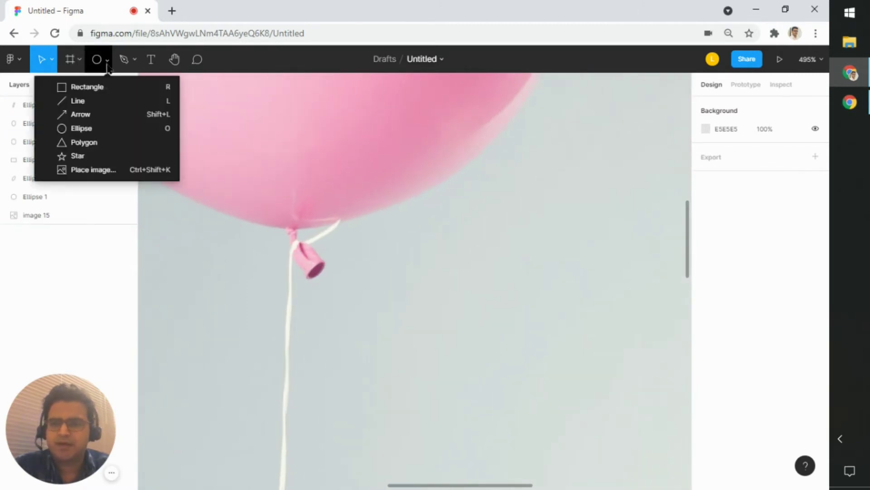
click(105, 85)
mouse_move(506, 173)
mouse_down()
mouse_move(539, 268)
mouse_move(561, 276)
mouse_up()
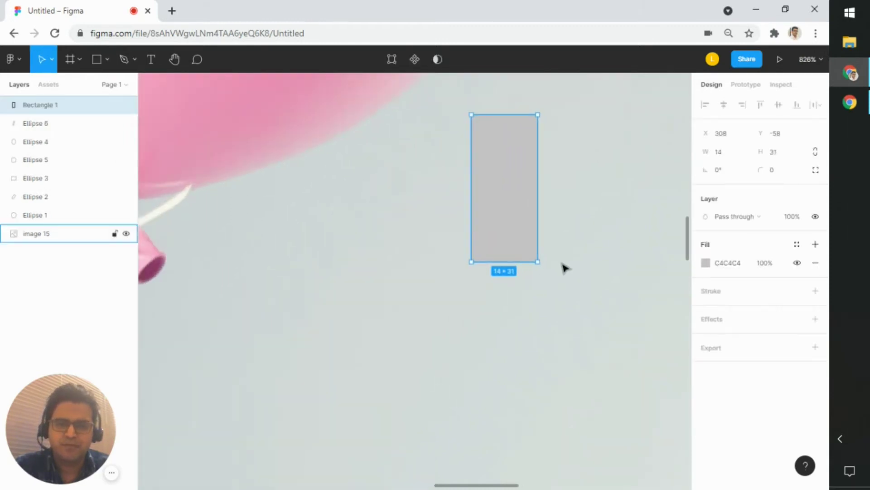
drag(503, 206, 499, 229)
scroll(499, 230, down, 2)
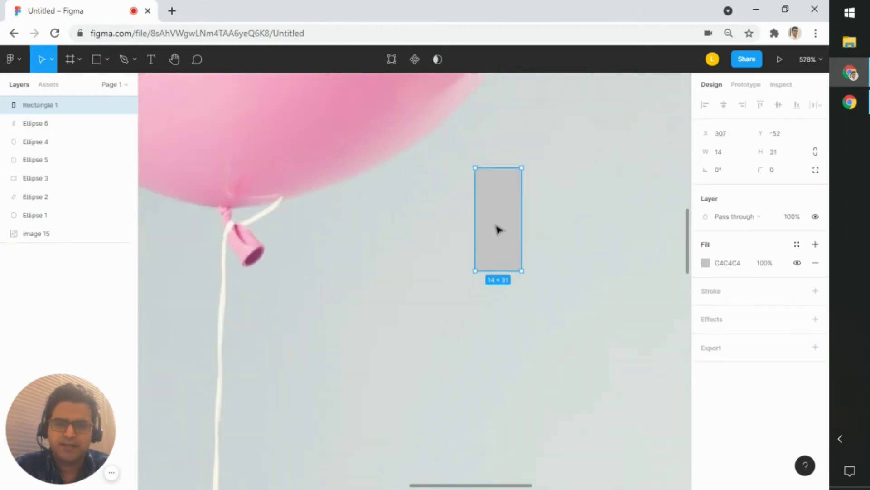
Round the rectangle's corners to a radius of 7 so it becomes a capsule.
scroll(498, 235, up, 3)
mouse_move(476, 296)
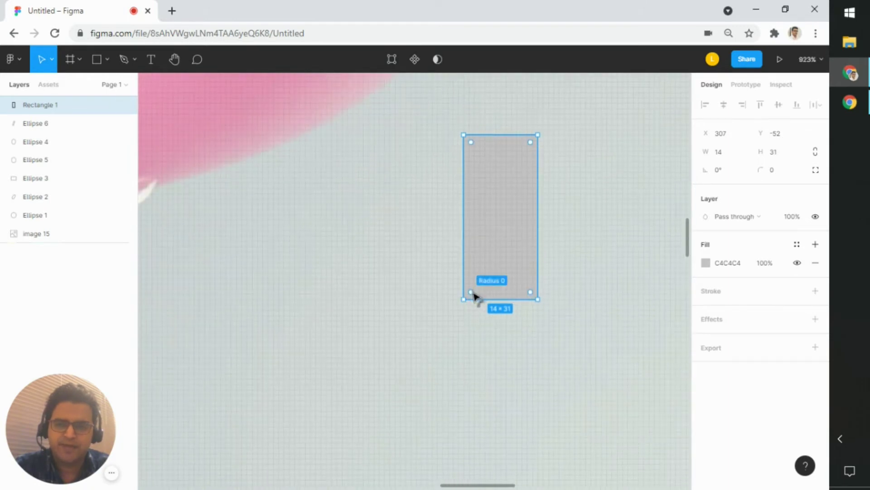
drag(475, 296, 497, 250)
scroll(488, 236, down, 3)
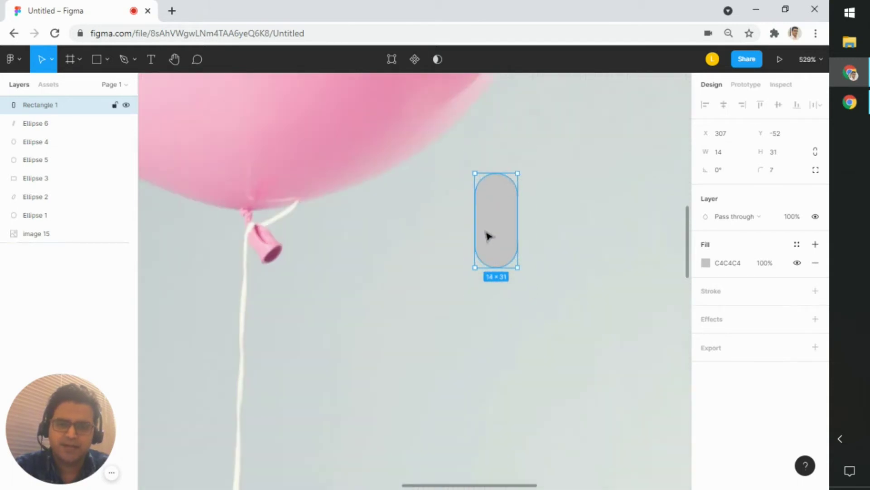
Move the capsule to the shaded balloon's bottom edge and rotate it to about 21°.
scroll(489, 235, down, 2)
drag(572, 250, 421, 253)
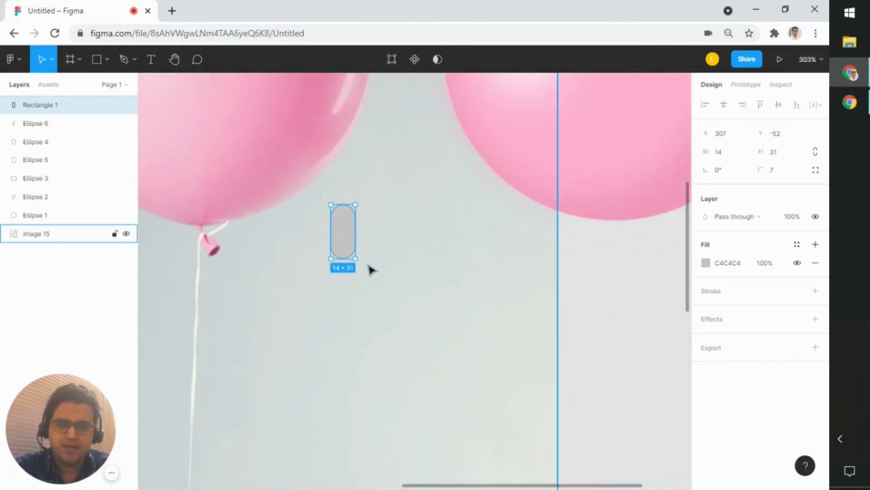
drag(359, 267, 370, 263)
drag(349, 236, 619, 240)
drag(629, 287, 532, 285)
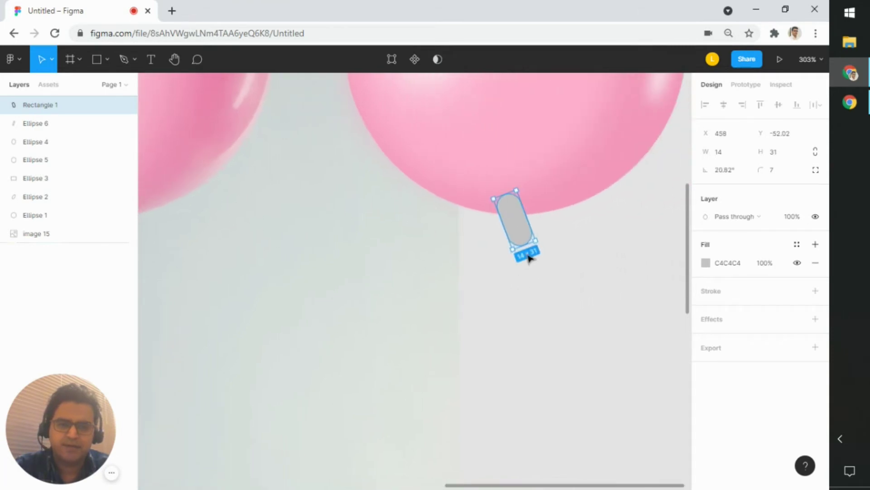
scroll(530, 206, up, 4)
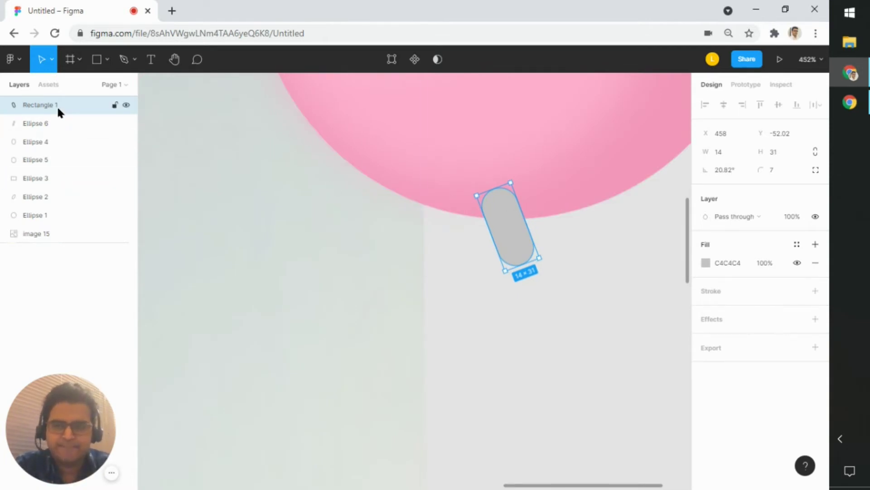
Fill the capsule with the pink FABDD4 sampled from the reference balloon's knot.
scroll(214, 185, down, 5)
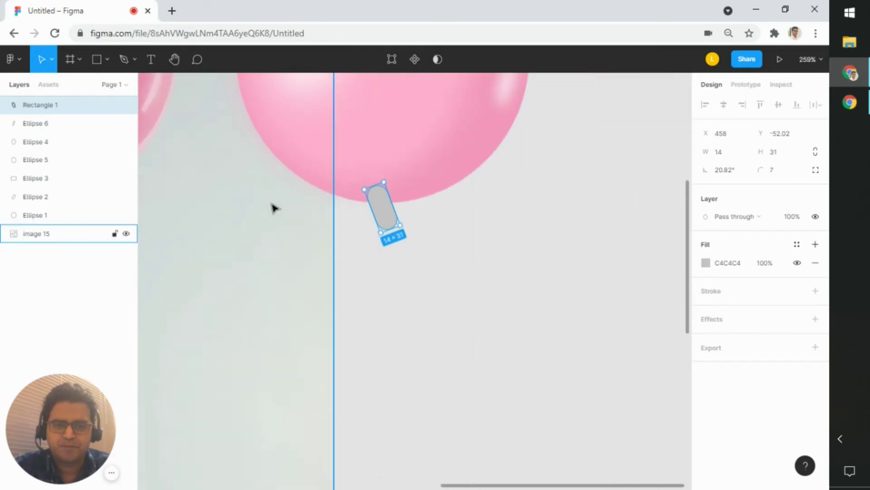
drag(381, 274, 555, 274)
drag(418, 259, 583, 253)
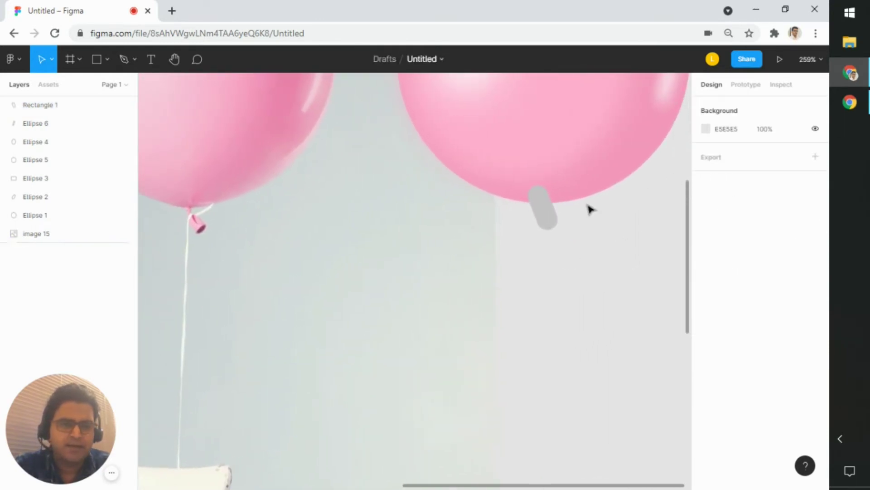
click(547, 211)
click(706, 263)
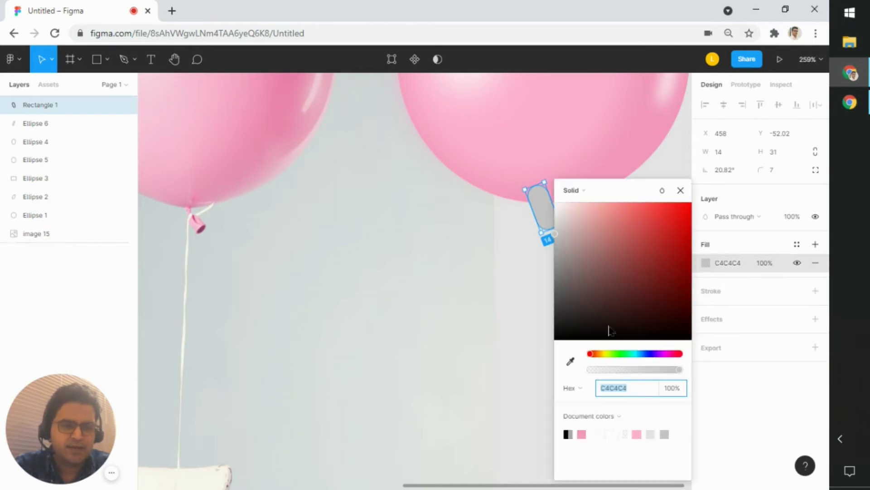
click(571, 362)
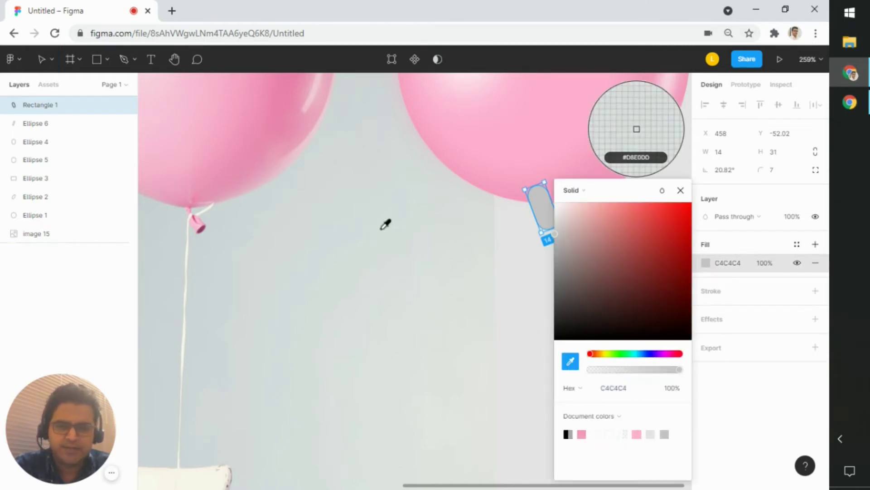
click(199, 222)
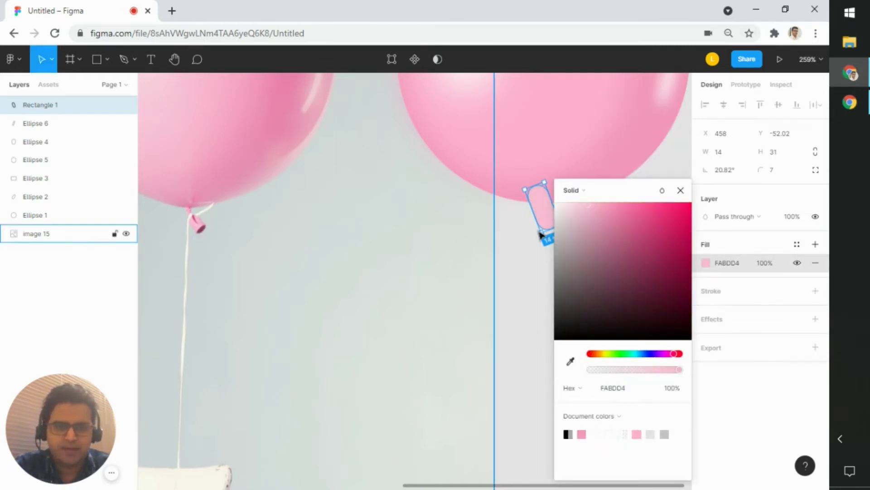
click(679, 191)
Lower the pink capsule slightly and place its layer behind the balloon, just above the reference image.
scroll(572, 238, up, 3)
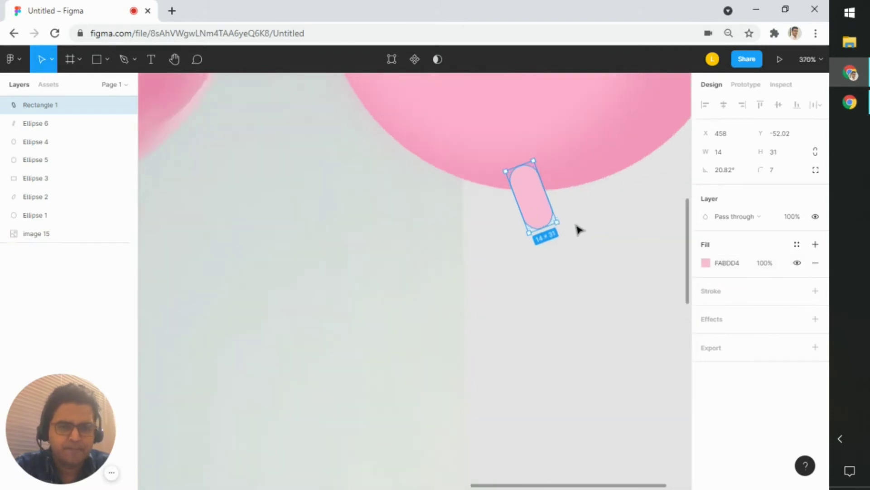
drag(550, 209, 547, 218)
drag(41, 105, 45, 219)
click(505, 251)
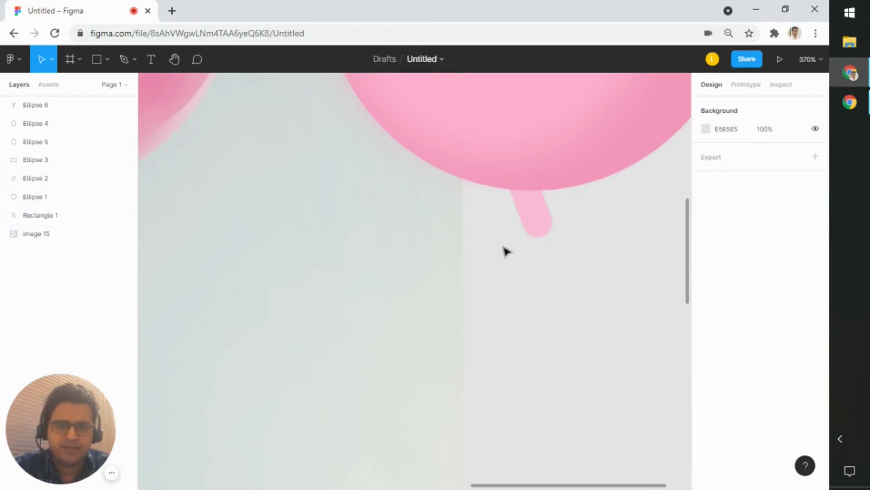
scroll(512, 247, down, 3)
scroll(513, 244, up, 4)
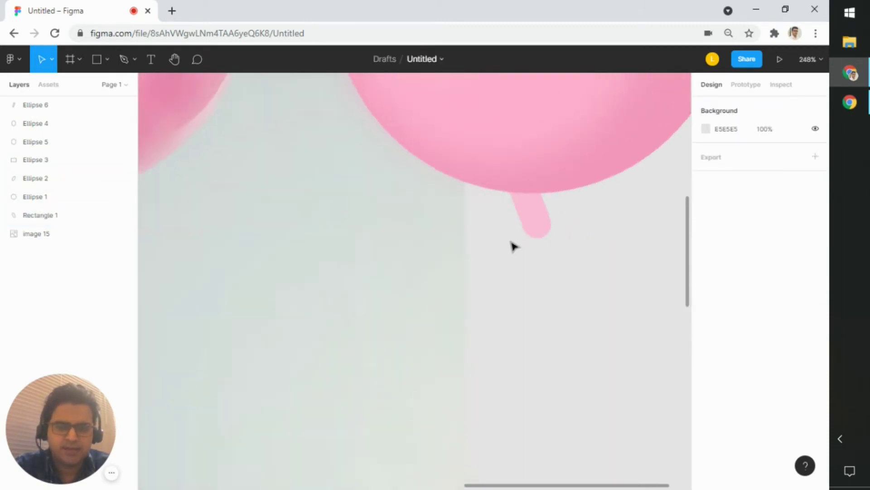
Scale the pink capsule down proportionally to about 11 × 24 under the shaded balloon.
click(550, 228)
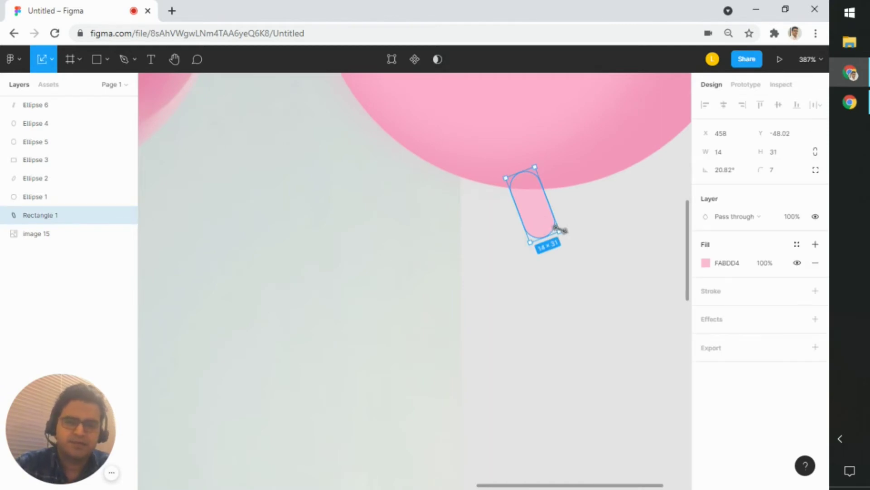
drag(560, 230, 538, 215)
scroll(553, 245, down, 2)
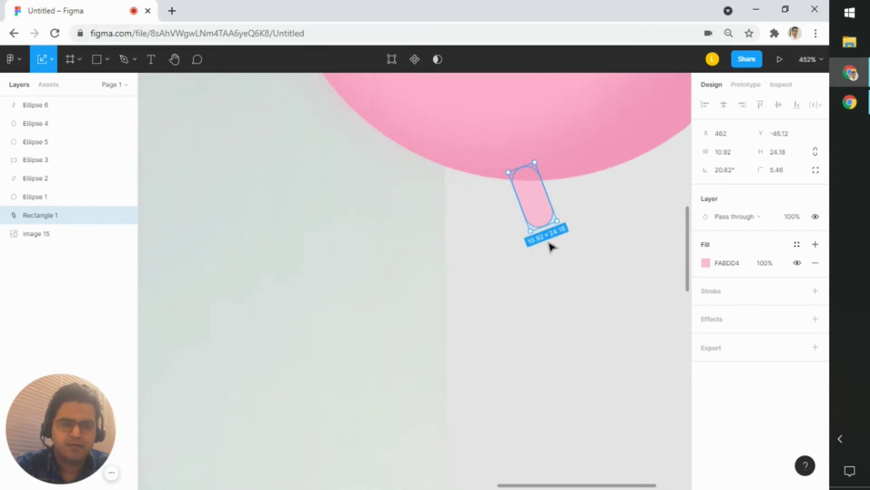
Draw a small ellipse about 7 × 11 over the lower end of the pink capsule.
click(107, 59)
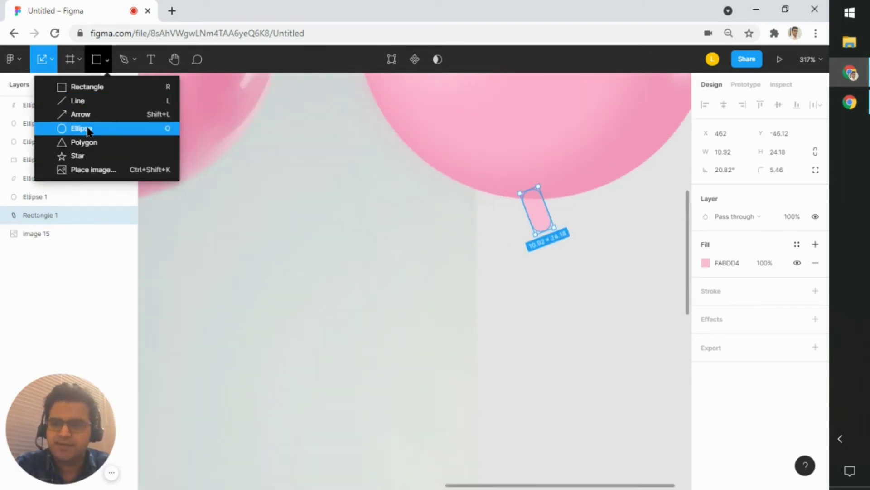
click(82, 128)
drag(537, 211, 548, 228)
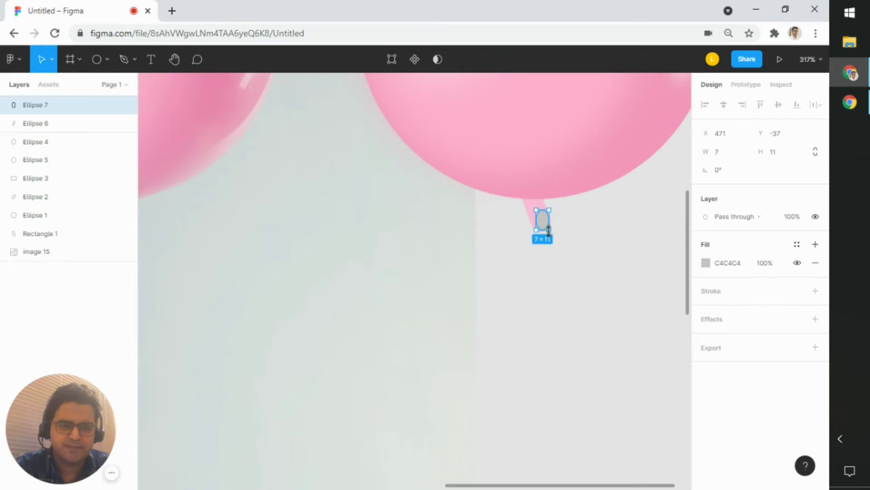
Fill the small ellipse with the dark magenta 993C6E sampled from the opening of the reference balloon's knot.
mouse_move(437, 252)
mouse_down()
mouse_move(545, 233)
mouse_move(526, 233)
mouse_up()
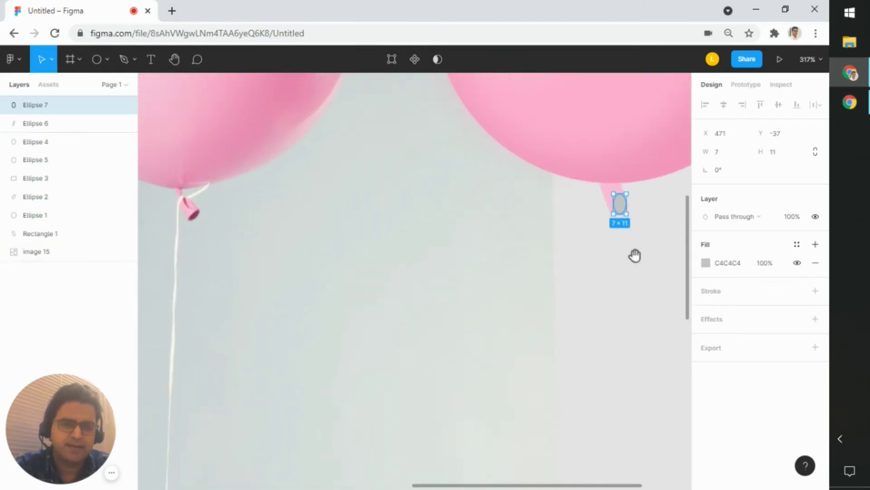
click(710, 266)
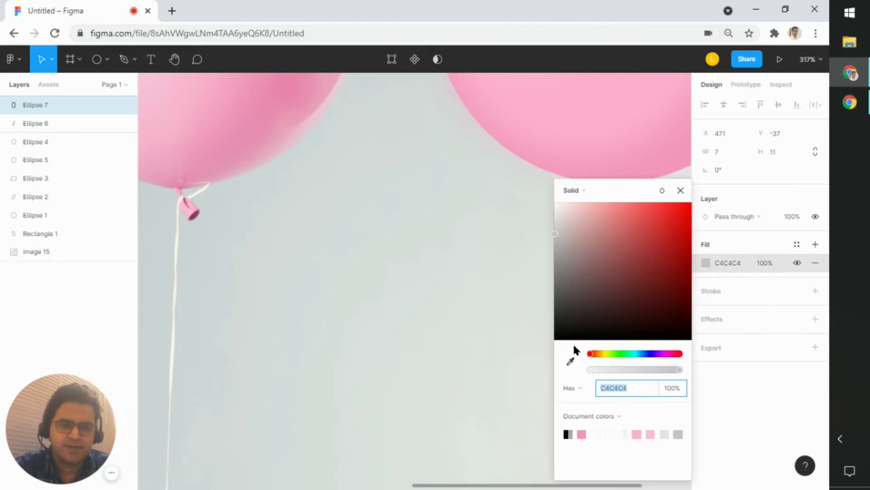
click(571, 363)
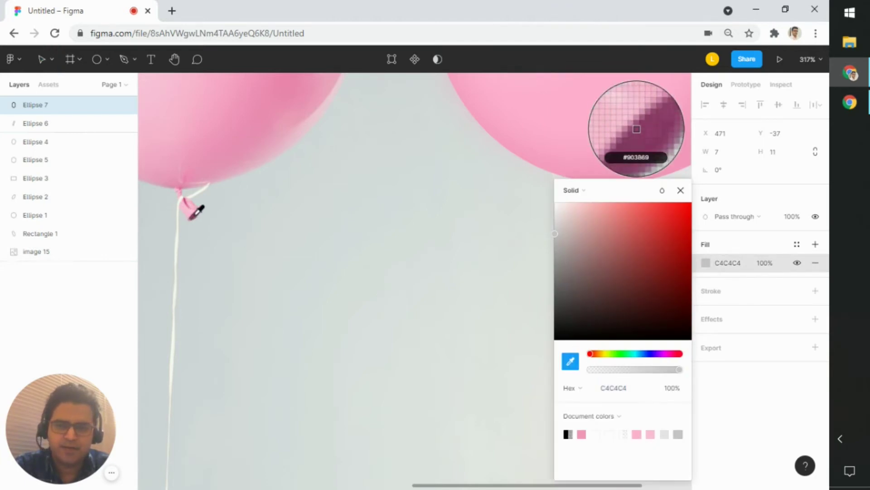
click(195, 207)
drag(622, 189, 392, 227)
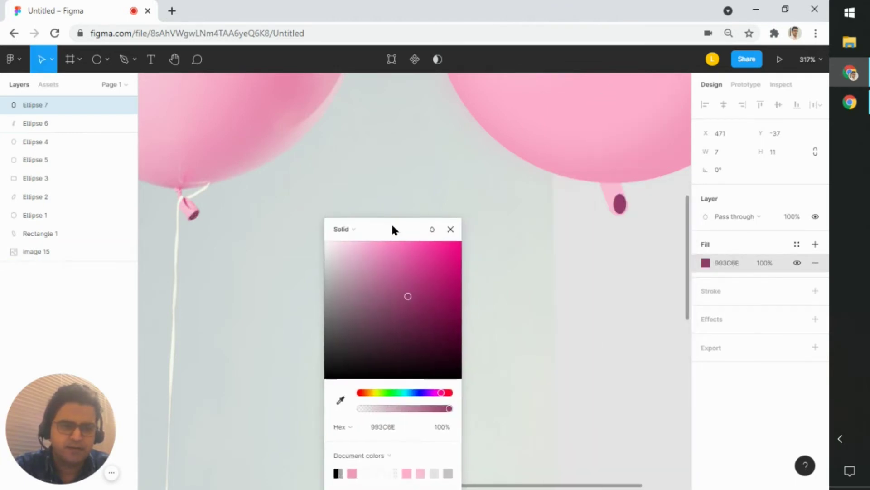
click(585, 260)
Rotate the dark magenta ellipse to about -50° and fit it over the lower end of the pink capsule.
scroll(589, 209, up, 5)
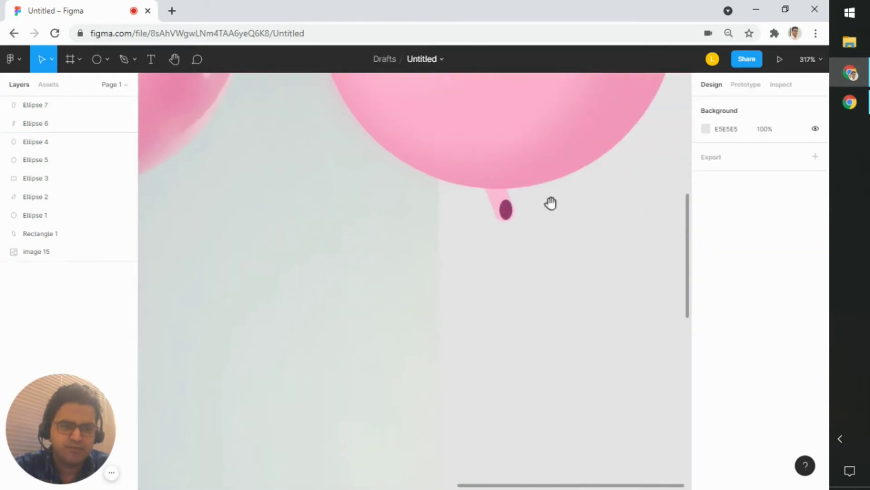
click(481, 217)
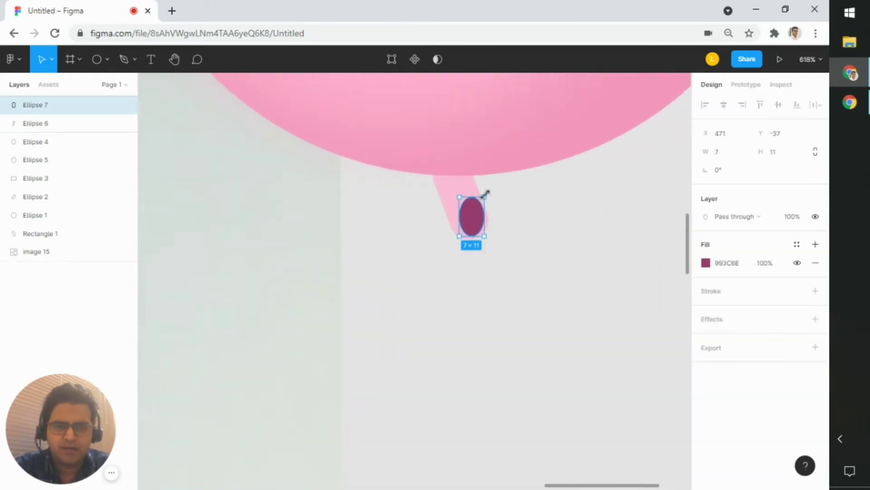
drag(485, 194, 523, 215)
click(457, 195)
click(517, 249)
scroll(478, 216, up, 4)
click(535, 249)
scroll(524, 266, down, 1)
click(472, 188)
scroll(480, 216, down, 6)
click(508, 261)
scroll(504, 259, up, 4)
scroll(499, 250, up, 3)
Fine-tune the dark ellipse to about 7 × 10.27 and seat it on the capsule's lower end at X 479.9, Y -39.
click(459, 254)
shift+click(478, 285)
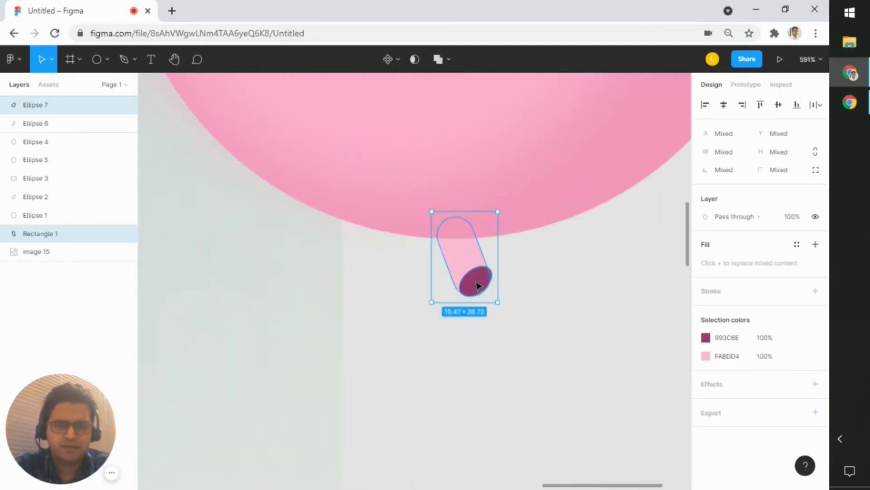
scroll(523, 294, up, 3)
scroll(499, 266, up, 3)
click(418, 282)
click(426, 242)
click(416, 284)
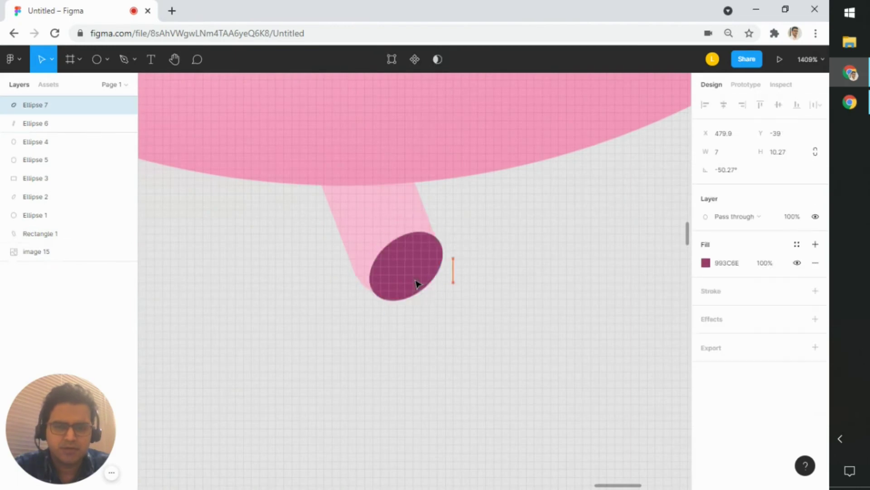
click(490, 241)
scroll(489, 247, down, 12)
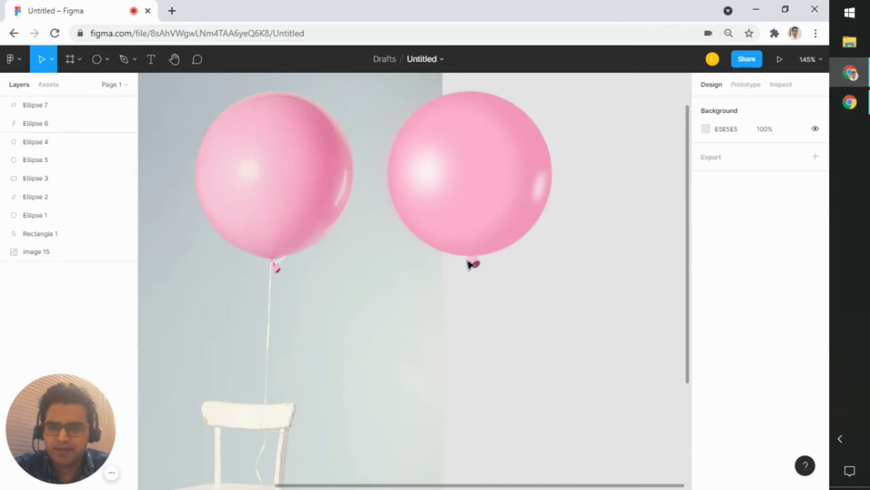
Edit the pink capsule's outline, moving its upper-left point to X 467, Y -49.5 and its upper-right point to X 474.5, Y -50.5.
scroll(474, 263, up, 4)
scroll(498, 363, up, 3)
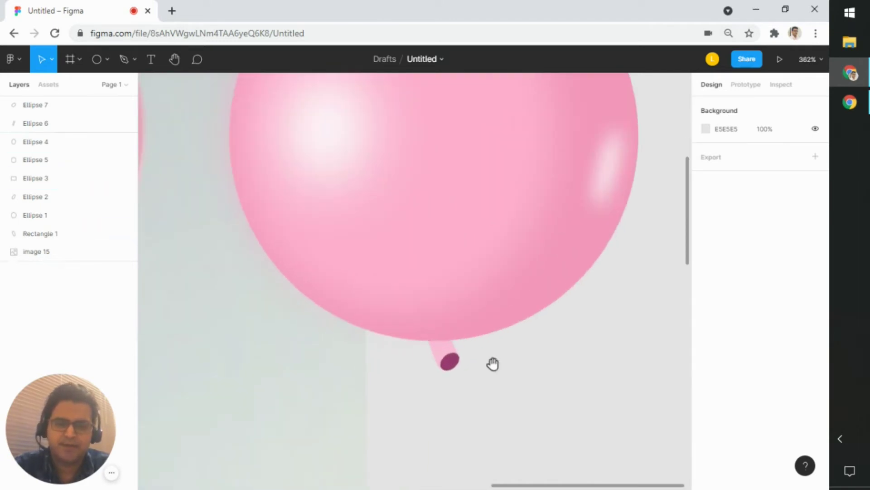
drag(493, 363, 495, 278)
double_click(455, 264)
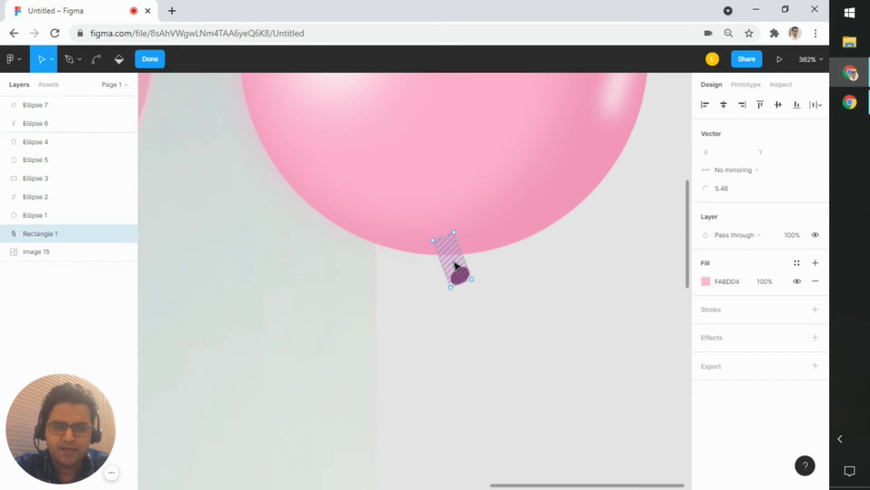
scroll(456, 266, up, 5)
drag(407, 213, 415, 216)
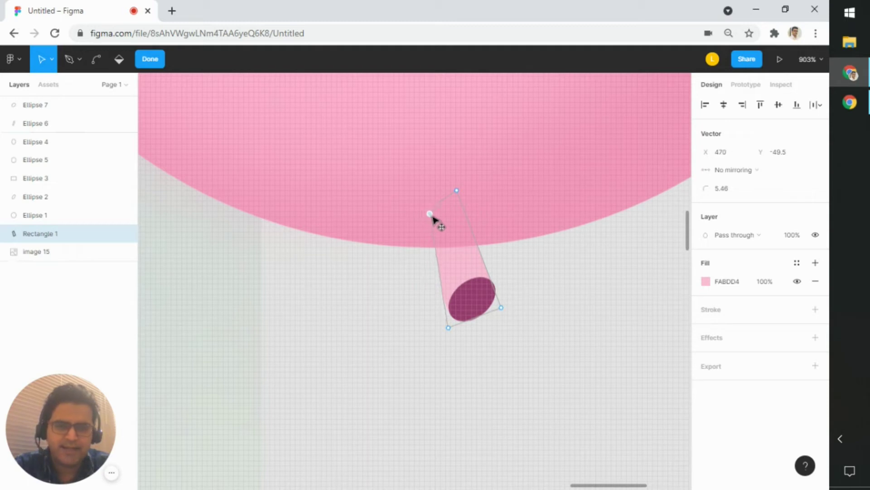
drag(432, 216, 414, 216)
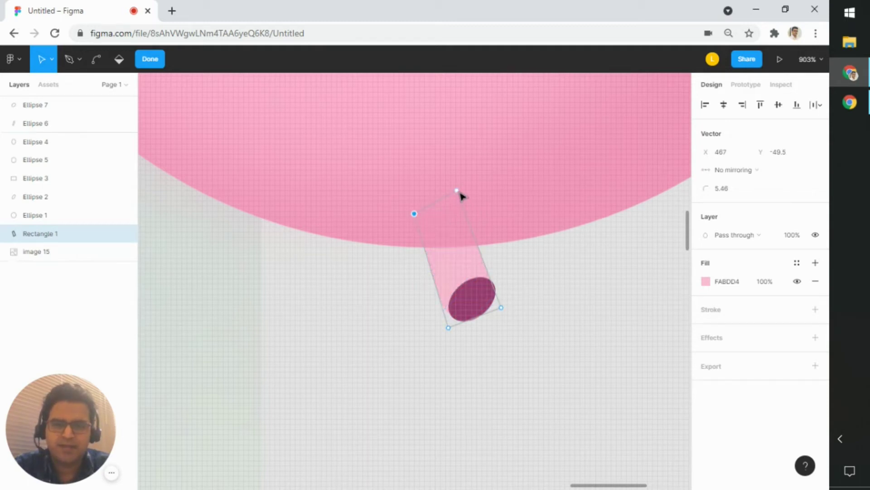
drag(461, 194, 455, 212)
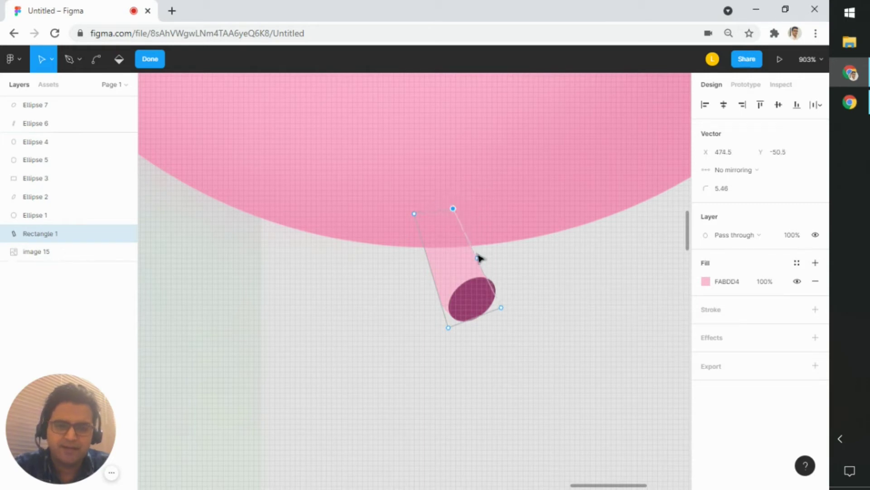
Add a point on each long edge of the knot, placing the right one at X 480, Y -42 and the left one at X 470, Y -38.
scroll(484, 265, up, 5)
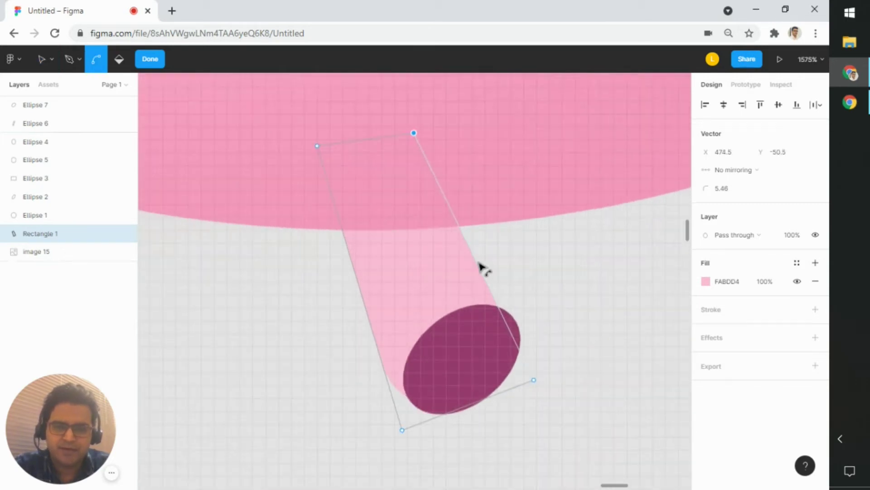
mouse_move(479, 263)
mouse_down()
mouse_move(485, 227)
mouse_move(477, 225)
mouse_move(488, 227)
mouse_move(489, 246)
mouse_up()
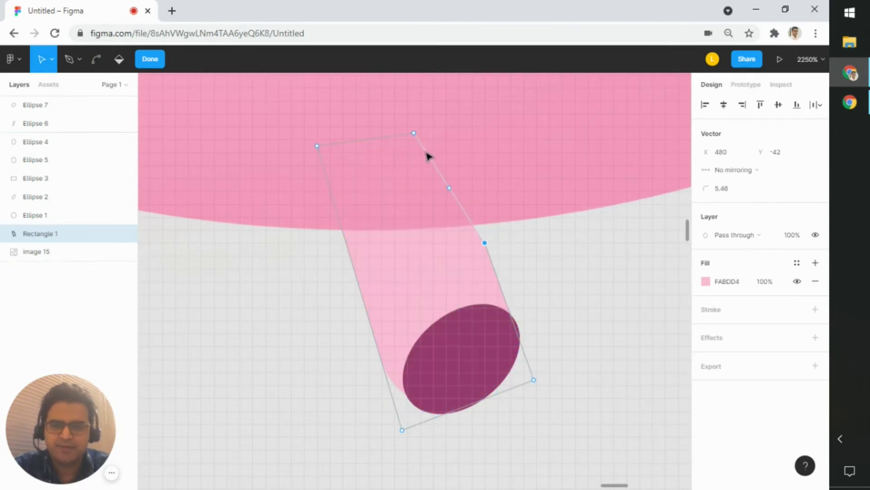
click(361, 289)
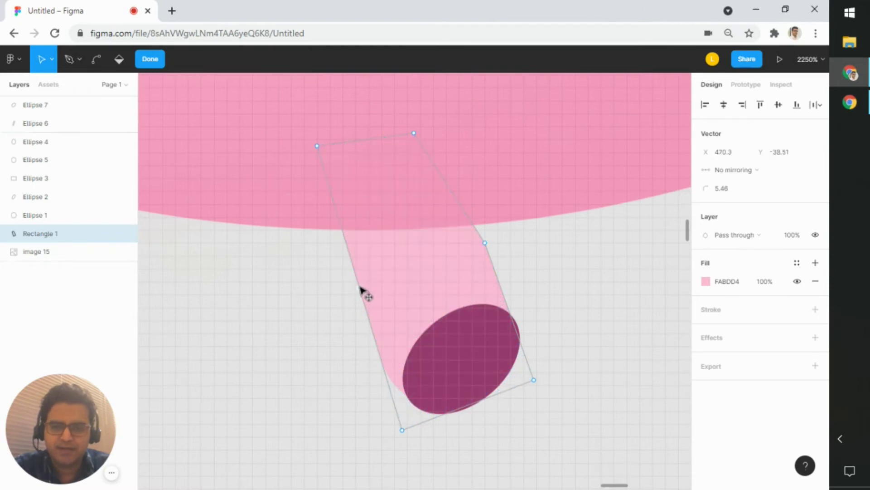
drag(356, 277, 358, 297)
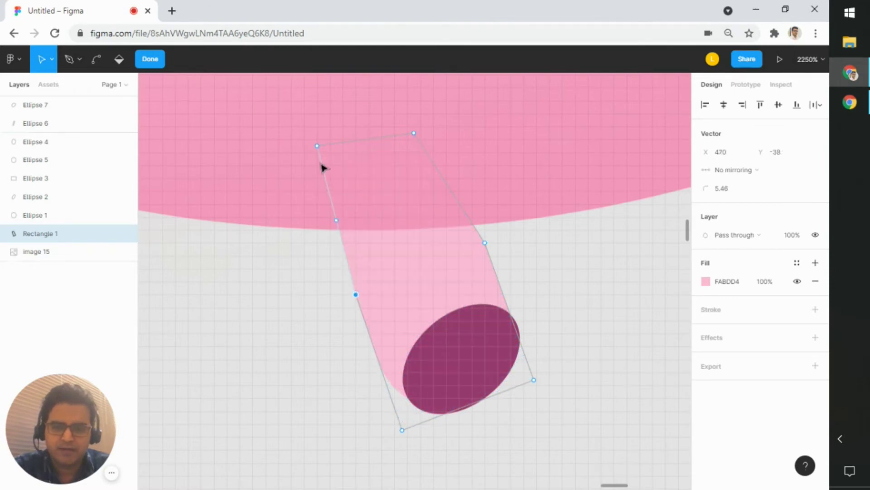
Move the knot's upper-left point to X 469, Y -48 and its left-edge point to X 471, Y -36.5, and finish editing the outline.
drag(318, 151, 342, 176)
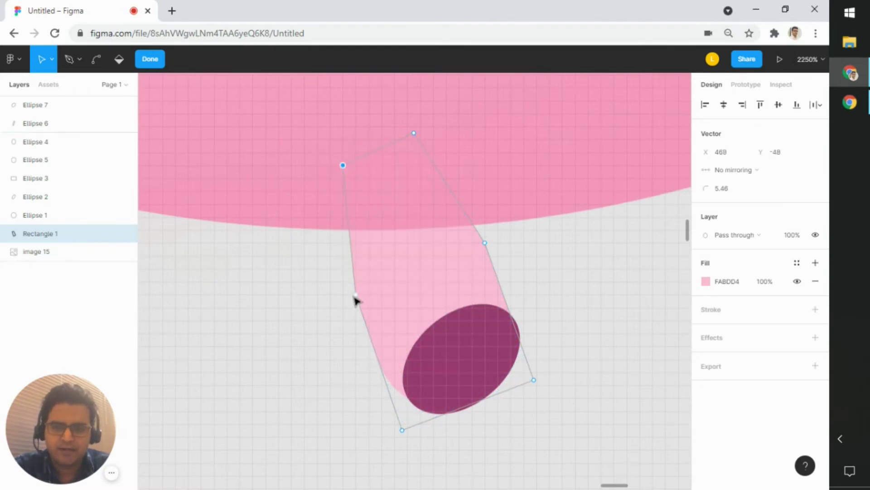
drag(362, 298, 372, 314)
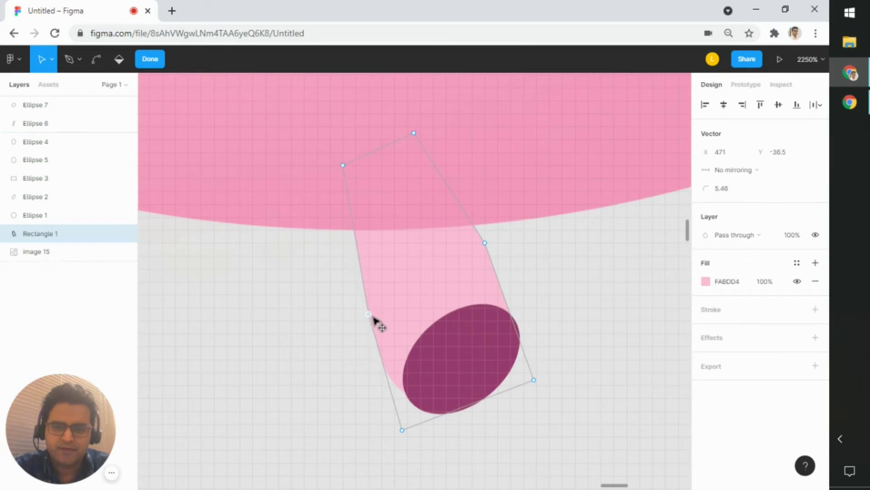
click(372, 316)
drag(386, 372, 394, 385)
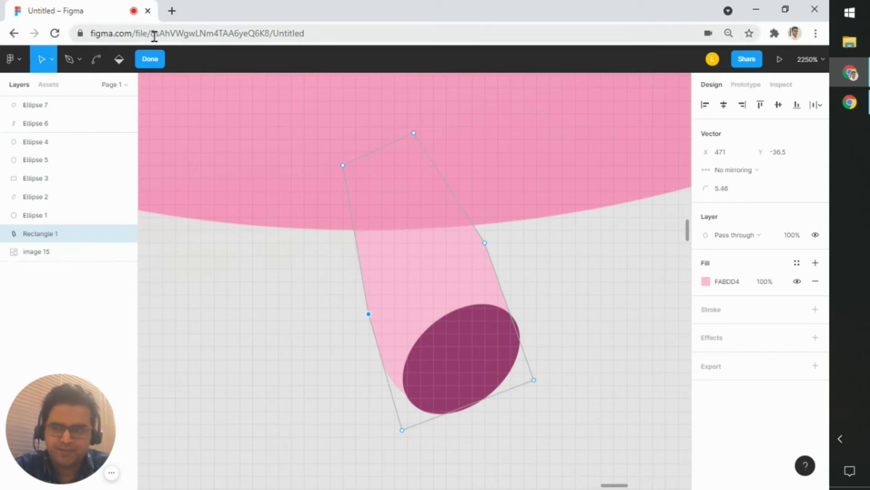
key(Escape)
click(605, 324)
mouse_move(472, 352)
mouse_down()
mouse_move(461, 338)
mouse_move(472, 354)
mouse_up()
click(590, 331)
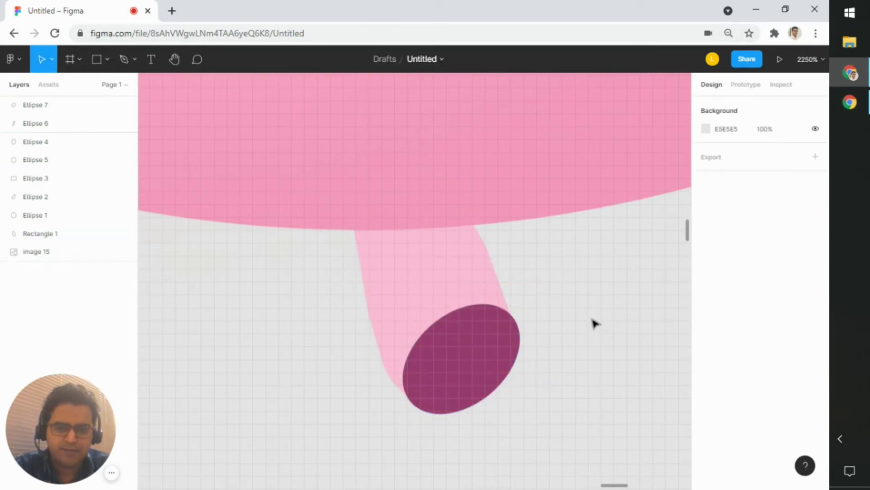
Reopen the knot's outline and move its right-edge point to X 481.5, Y -39 to flare the lower part.
ctrl+scroll(591, 318, down, 2)
ctrl+scroll(589, 314, up, 2)
double_click(499, 262)
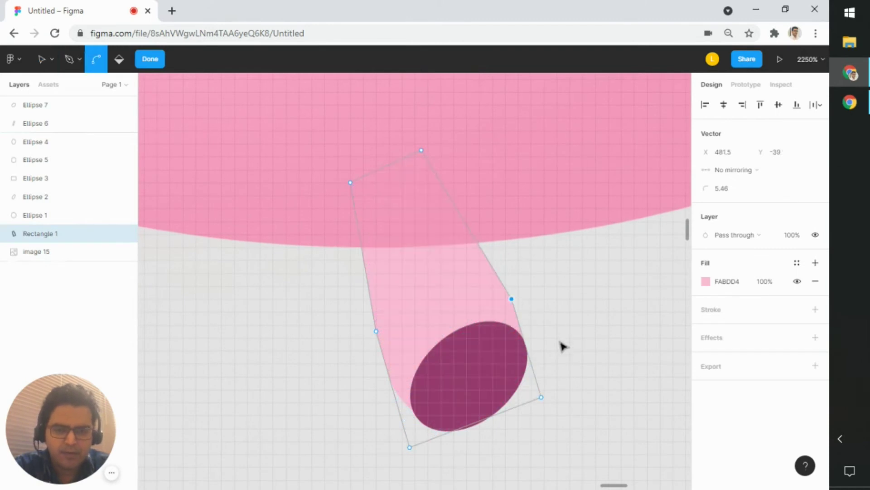
click(584, 349)
Draw a nearly vertical straight line about 134 long from the knot downwards as the balloon's string.
ctrl+scroll(571, 331, down, 10)
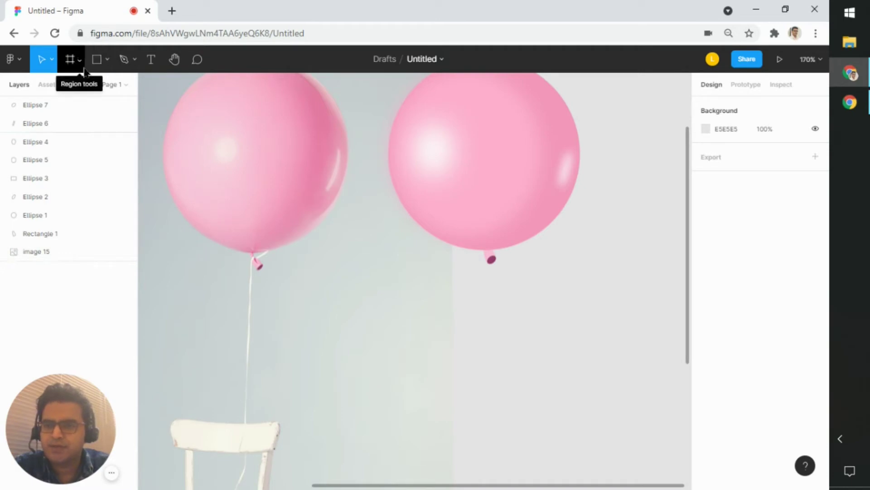
click(106, 60)
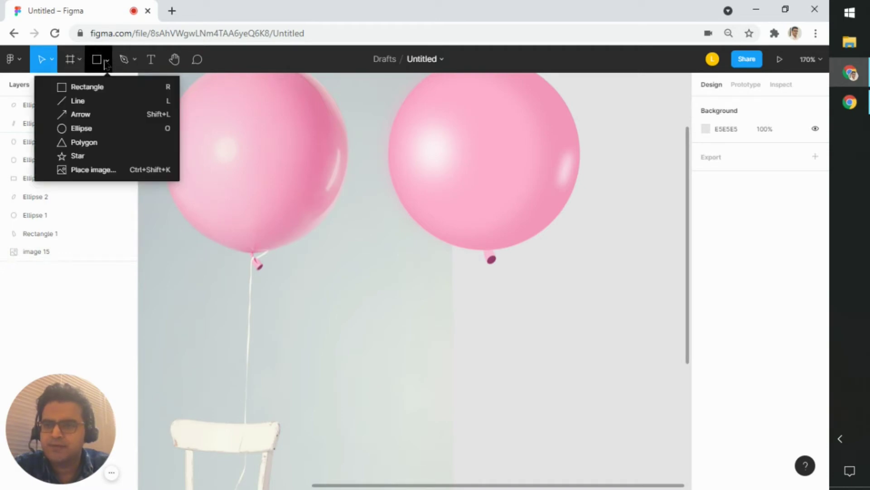
click(105, 100)
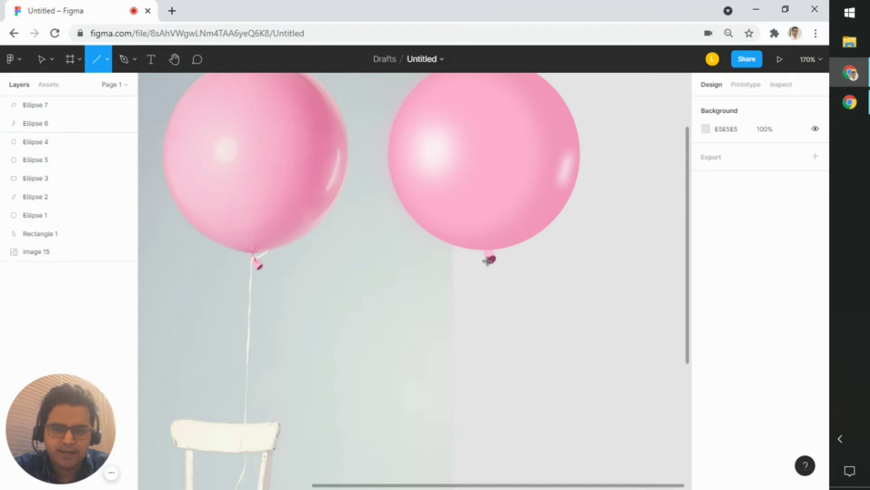
drag(488, 254, 497, 383)
Shift the string line sideways to X 472 so that it starts on the left part of the knot.
scroll(537, 294, up, 5)
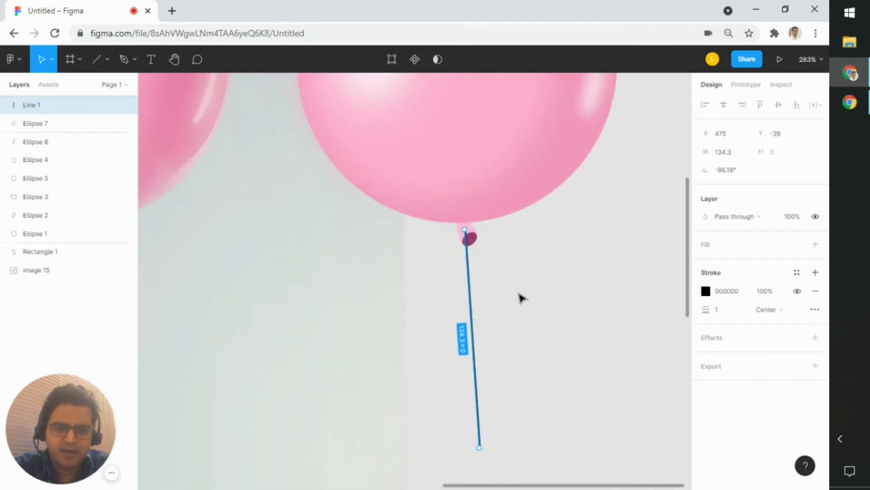
mouse_move(519, 297)
mouse_down()
mouse_move(586, 303)
mouse_move(540, 287)
mouse_move(528, 295)
mouse_up()
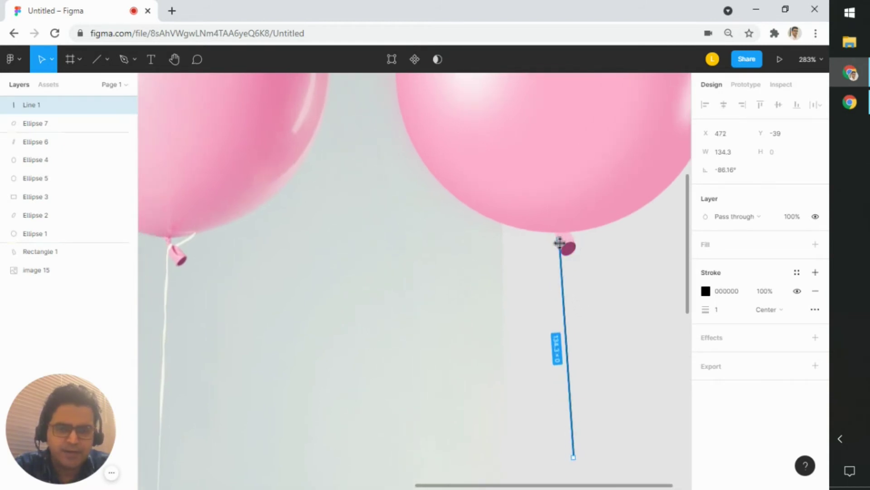
mouse_move(560, 243)
mouse_down()
mouse_move(558, 254)
mouse_move(561, 241)
mouse_up()
Compare the string with the reference knot and move the line's upper endpoint to the knot's left edge at X 471, Y -38.
scroll(609, 254, up, 2)
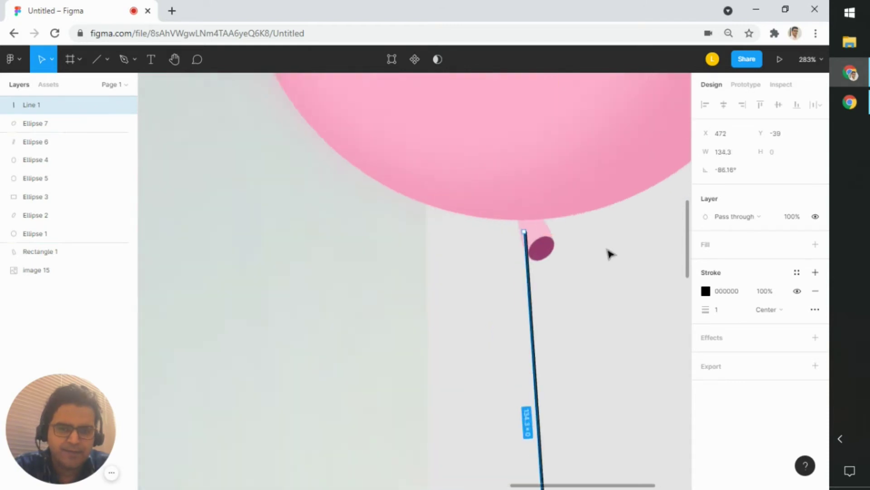
scroll(610, 254, up, 4)
scroll(589, 223, left, 3)
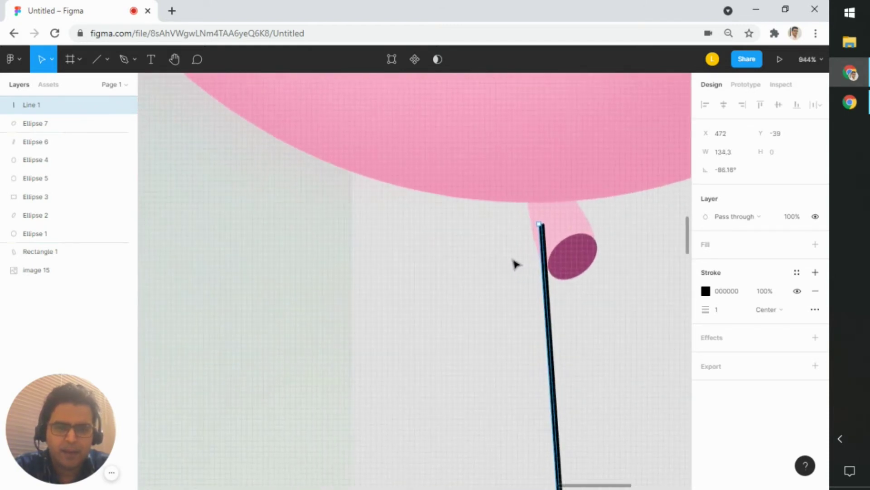
scroll(515, 264, down, 5)
scroll(507, 284, left, 1)
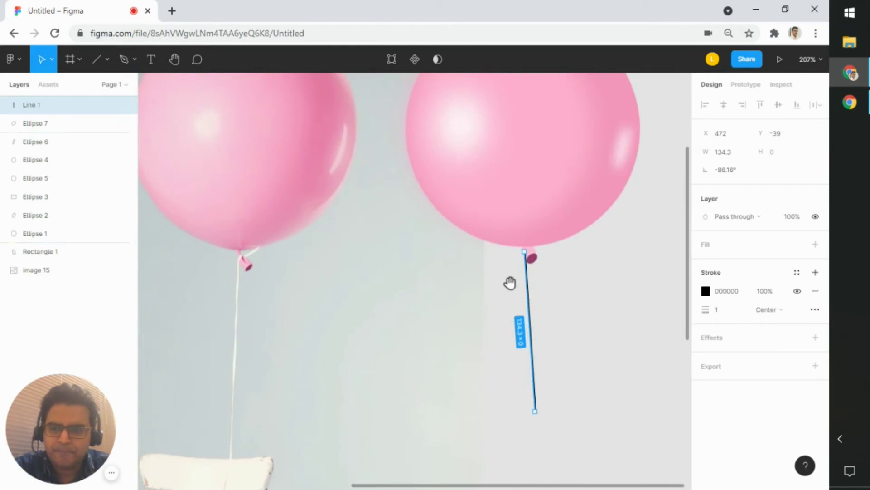
scroll(240, 263, up, 3)
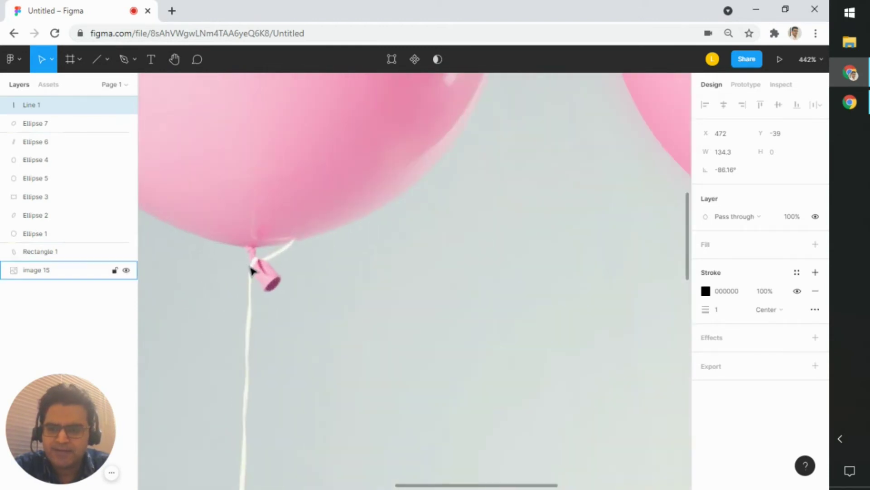
scroll(290, 258, down, 4)
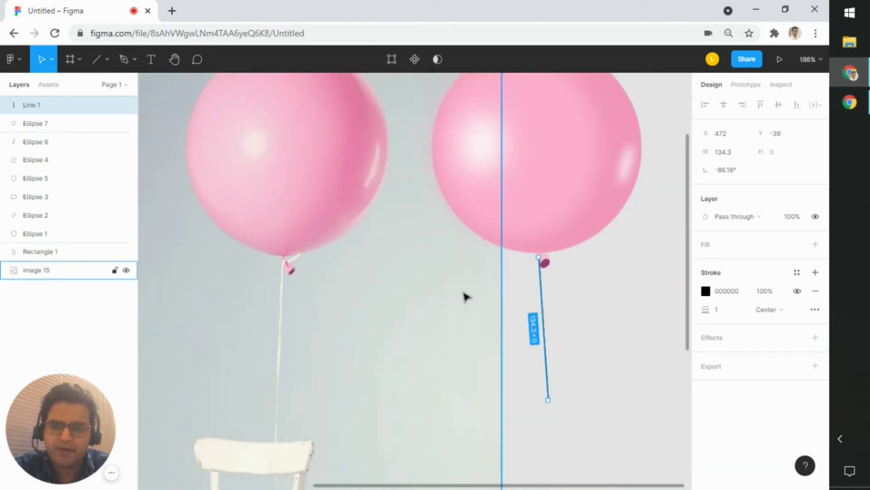
scroll(558, 286, right, 1)
scroll(515, 265, up, 5)
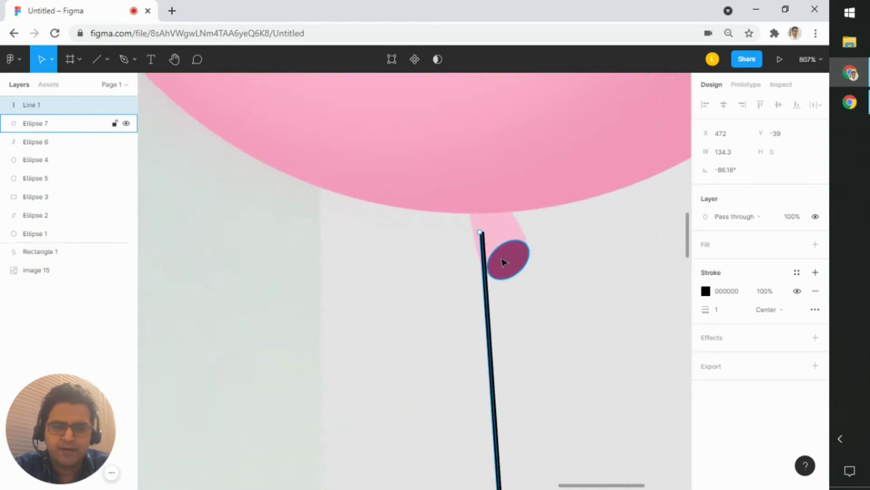
mouse_move(476, 232)
mouse_down()
mouse_move(466, 239)
mouse_move(474, 236)
mouse_up()
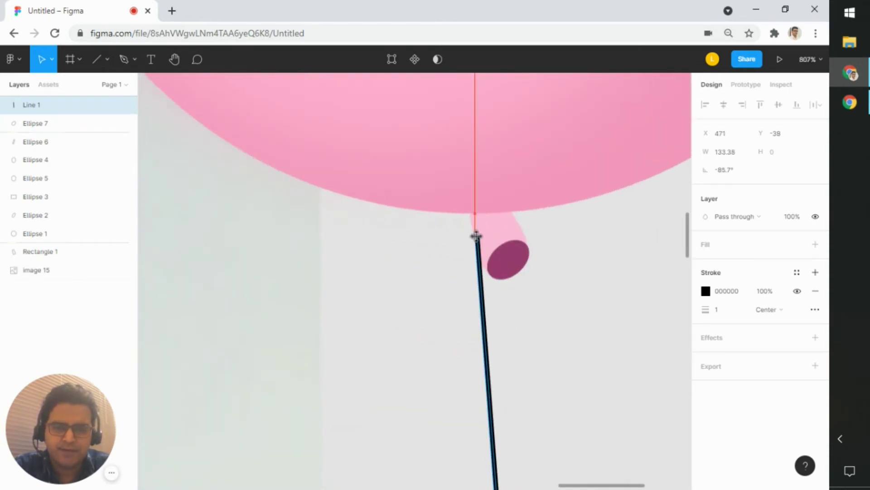
Draw a Pen tool curve arching across the knot from the string's upper end at X 471.5, Y -37.5 to X 480, Y -40.5.
click(570, 301)
drag(595, 239, 453, 263)
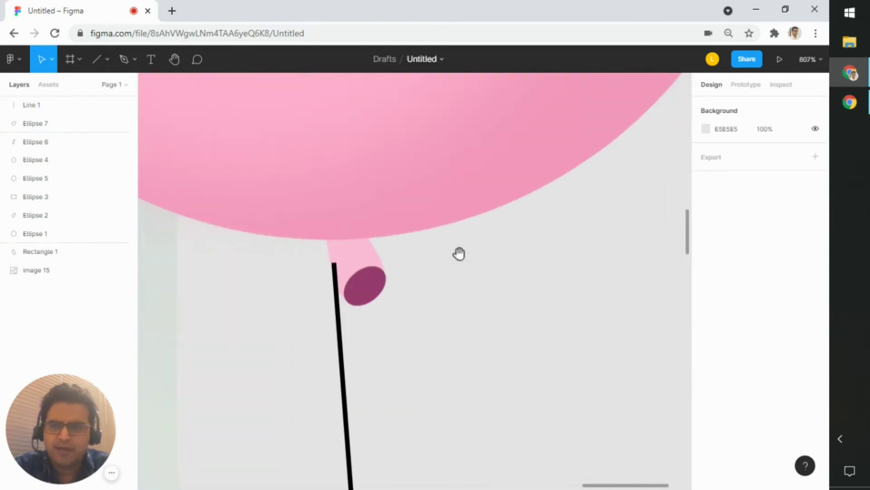
click(135, 63)
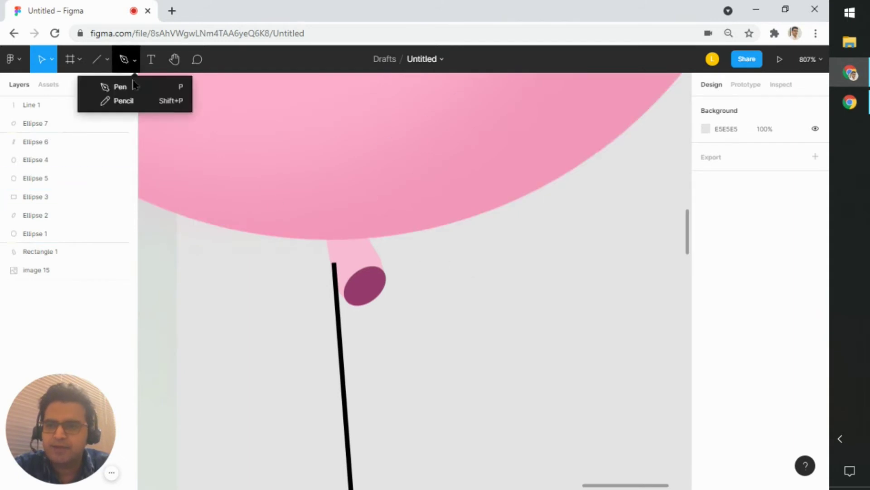
click(135, 86)
click(335, 266)
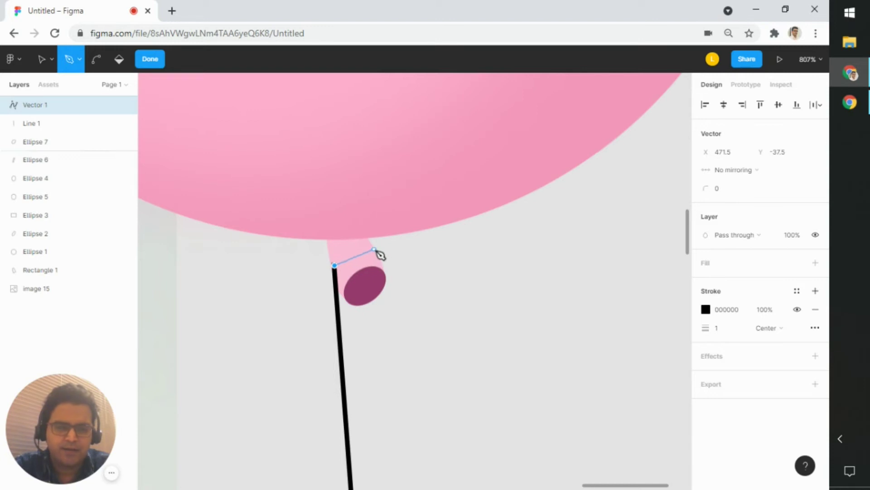
drag(375, 250, 404, 257)
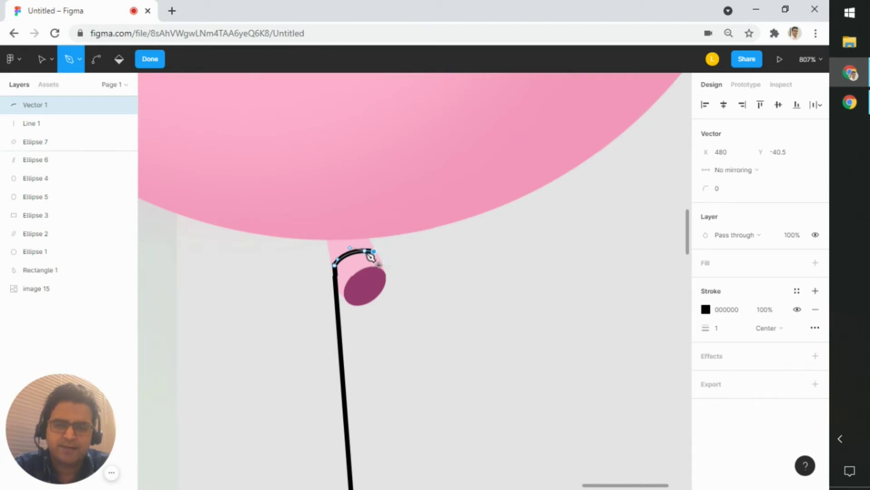
scroll(370, 257, up, 5)
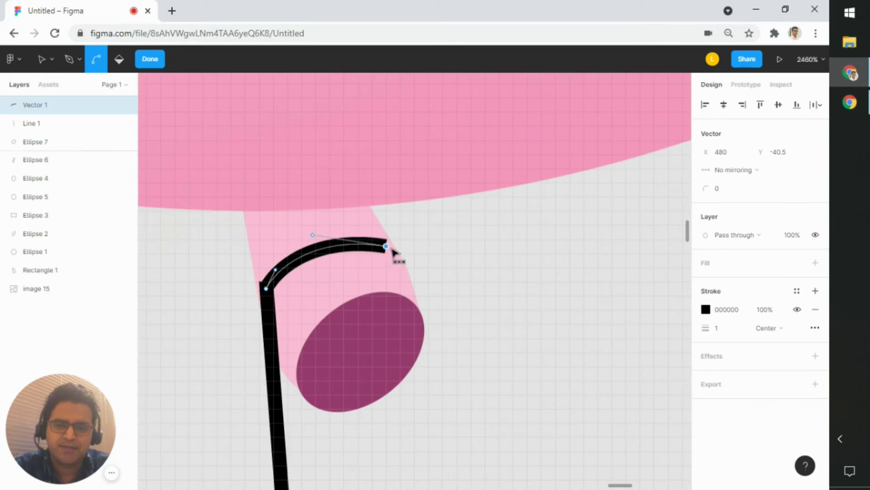
scroll(393, 252, down, 5)
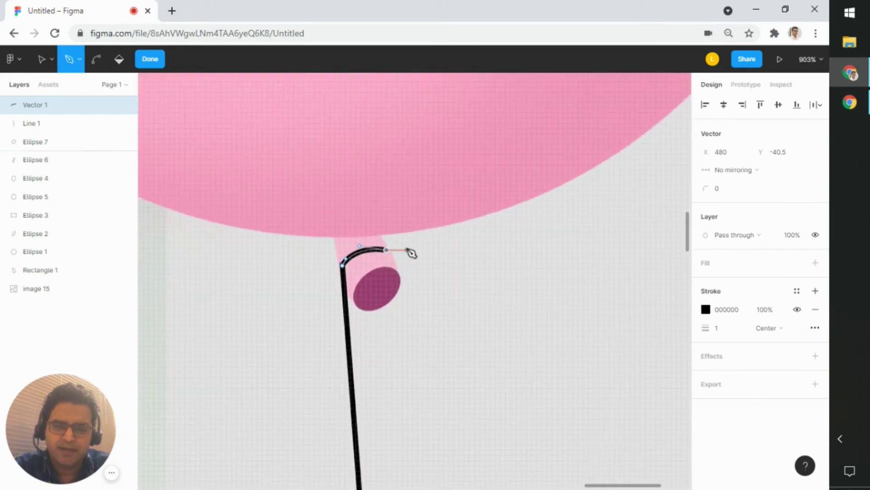
Extend the curve past the knot's edge with an upward-bending tail, making the path about 15 × 5.5, and finish it.
scroll(399, 252, down, 3)
drag(385, 262, 442, 257)
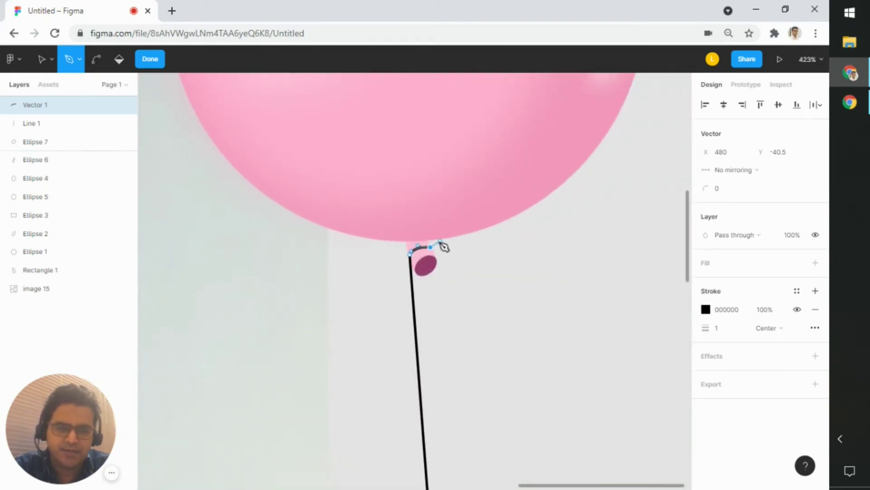
scroll(441, 243, up, 5)
drag(465, 229, 475, 205)
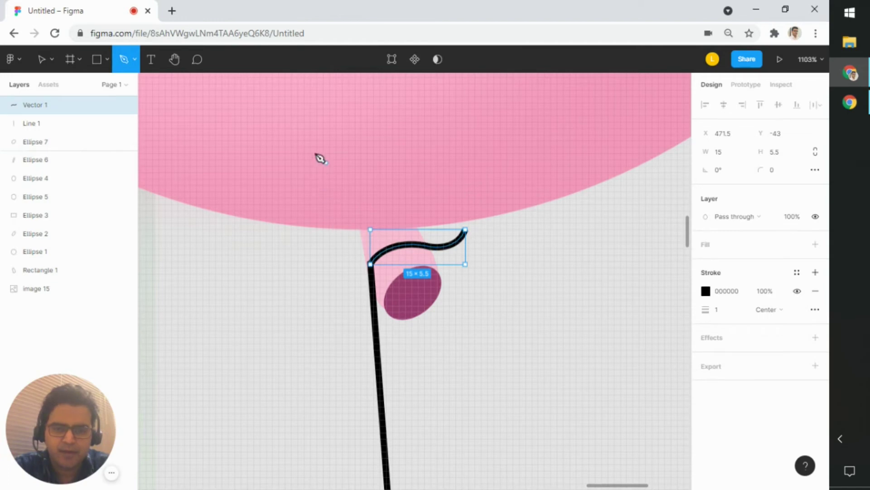
scroll(305, 200, up, 3)
drag(487, 345, 388, 286)
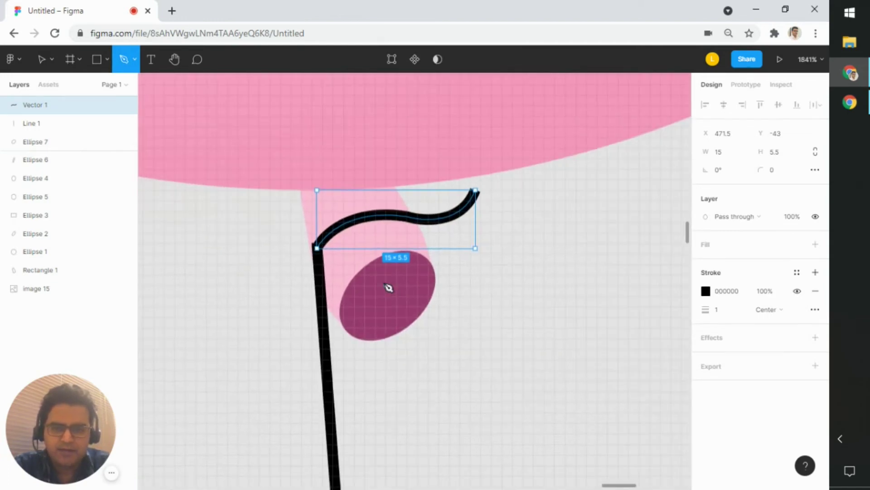
Reopen the wrapped string curve and move its starting point's handle to X 471, Y -39 to round the bend where it meets the string.
scroll(389, 287, up, 2)
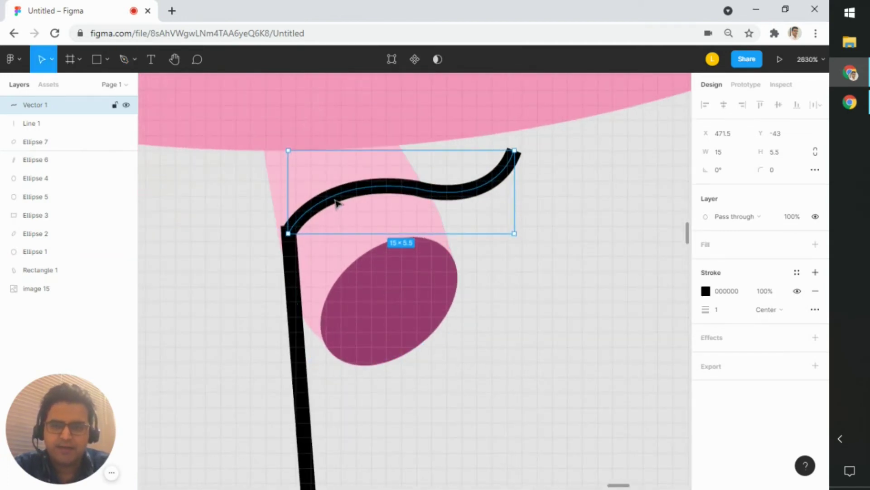
double_click(300, 228)
click(289, 234)
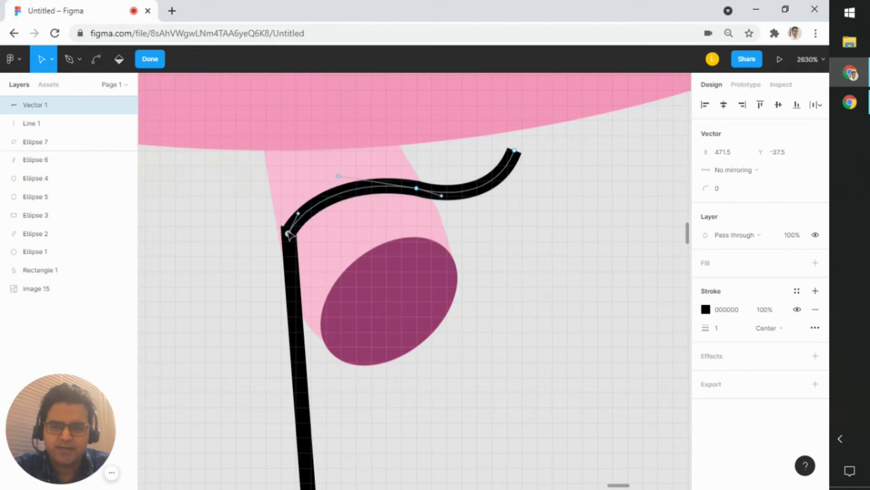
drag(299, 213, 283, 212)
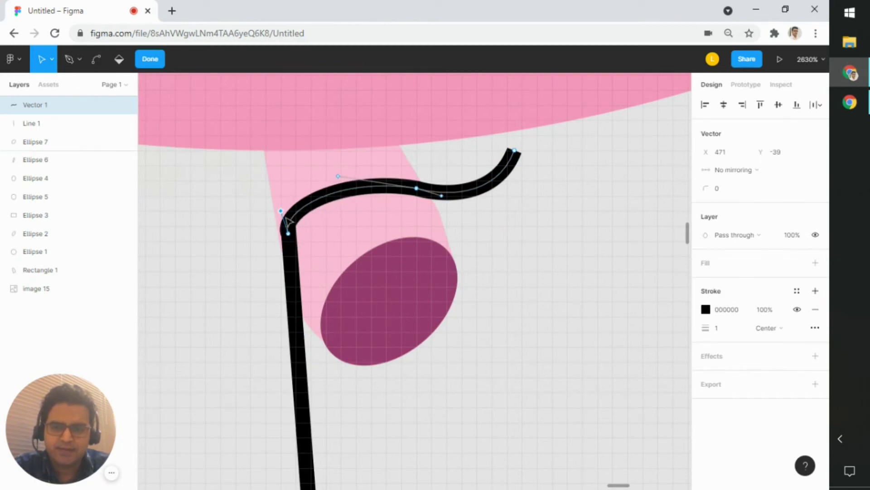
click(231, 181)
click(150, 59)
scroll(291, 261, down, 5)
click(322, 294)
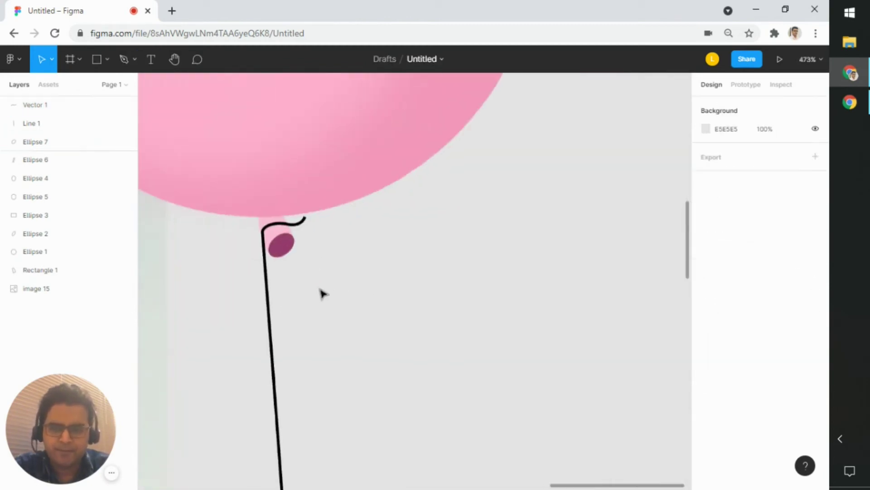
Add two points along the straight string and offset them in opposite directions to kink it, placing the lower one at X 480, Y 58.
scroll(322, 294, down, 5)
drag(363, 320, 563, 263)
scroll(501, 257, up, 3)
click(501, 256)
scroll(503, 295, up, 5)
double_click(503, 295)
drag(503, 295, 481, 252)
drag(496, 348, 507, 358)
key(ctrl)
scroll(510, 356, up, 3)
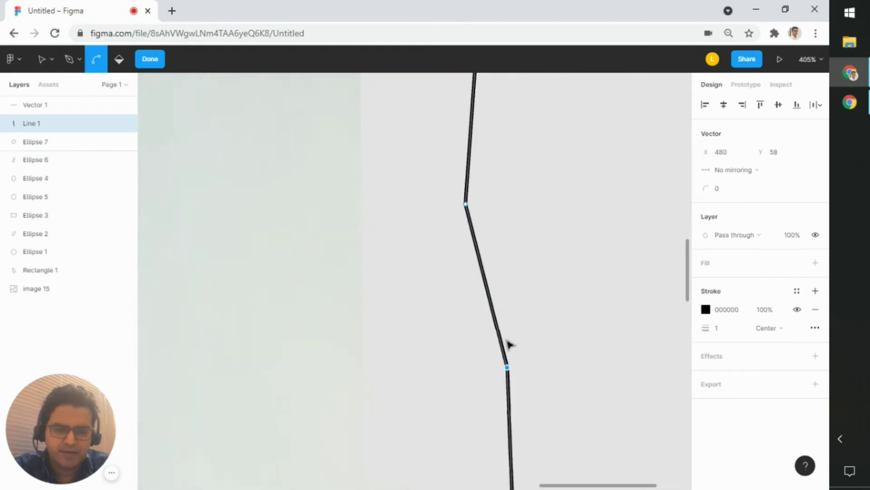
scroll(503, 320, down, 4)
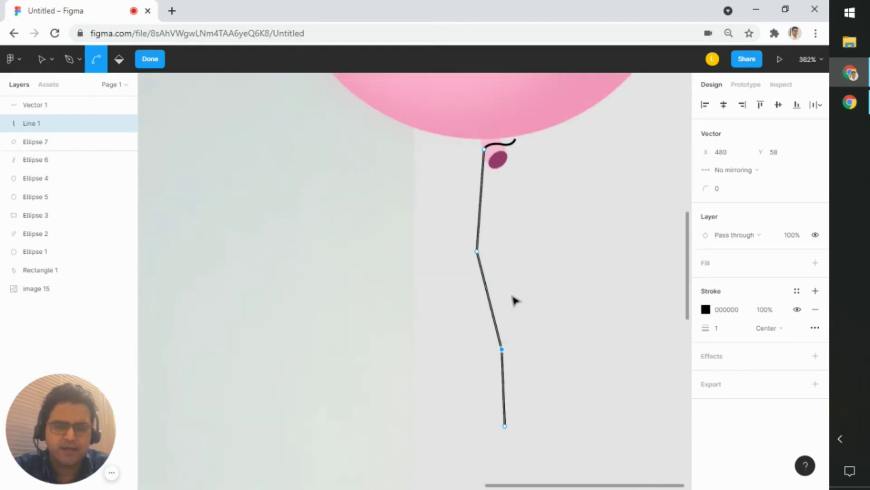
key(space)
drag(517, 278, 426, 315)
scroll(423, 316, down, 3)
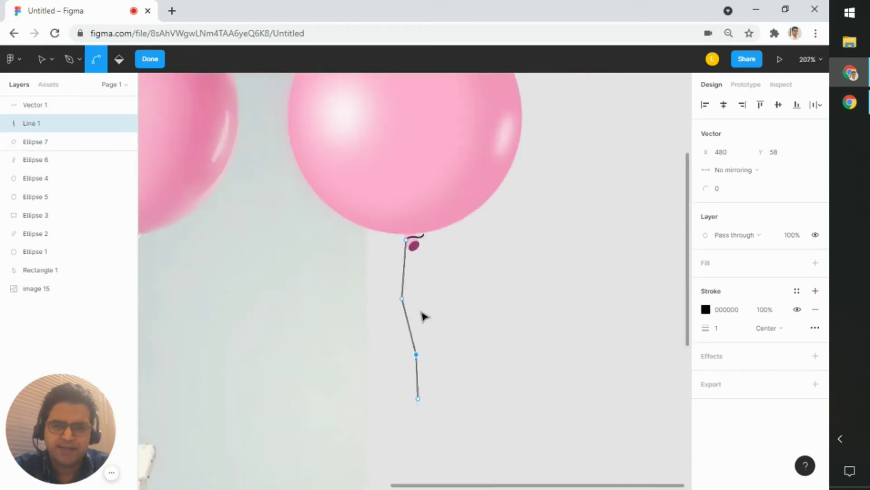
scroll(419, 299, up, 1)
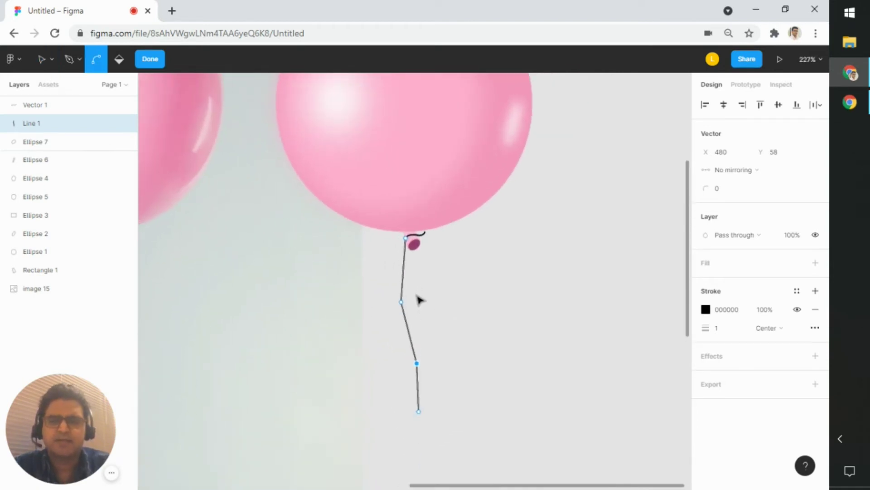
key(ctrl)
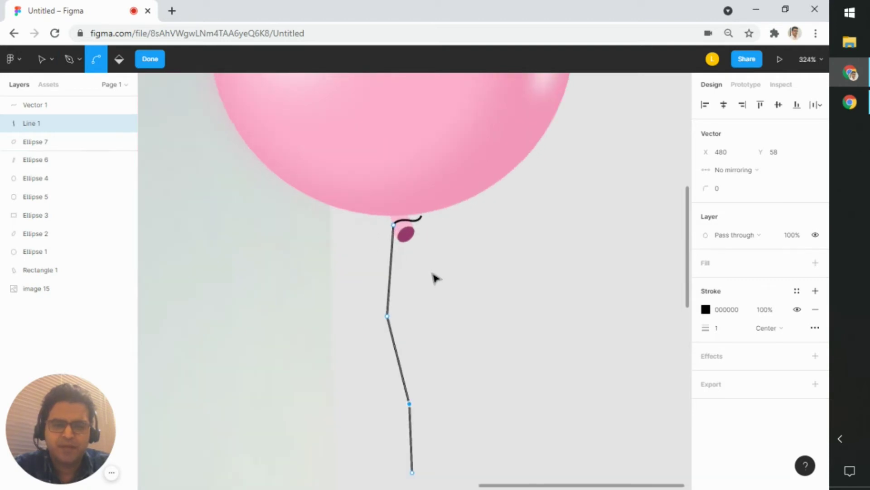
scroll(434, 275, up, 2)
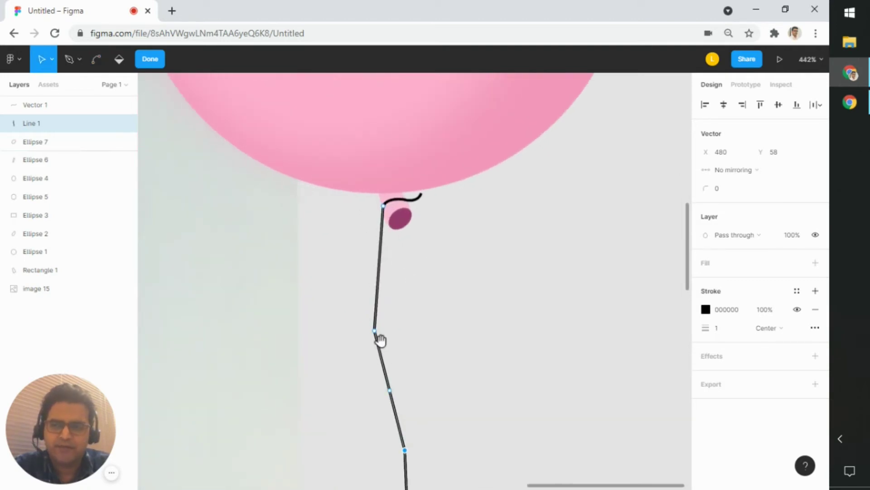
drag(380, 340, 379, 307)
scroll(447, 282, down, 2)
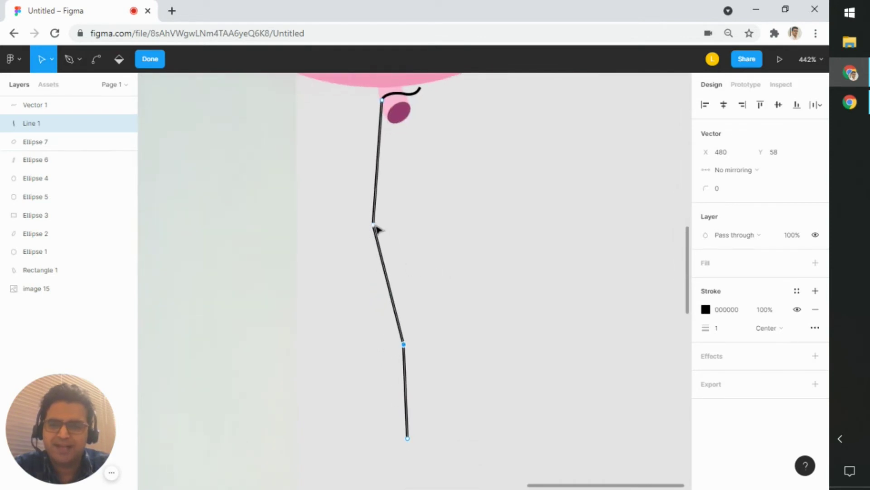
mouse_move(375, 226)
mouse_down()
mouse_move(393, 232)
mouse_move(353, 218)
mouse_move(377, 221)
mouse_up()
key(ctrl+z)
scroll(372, 218, up, 1)
scroll(373, 220, up, 1)
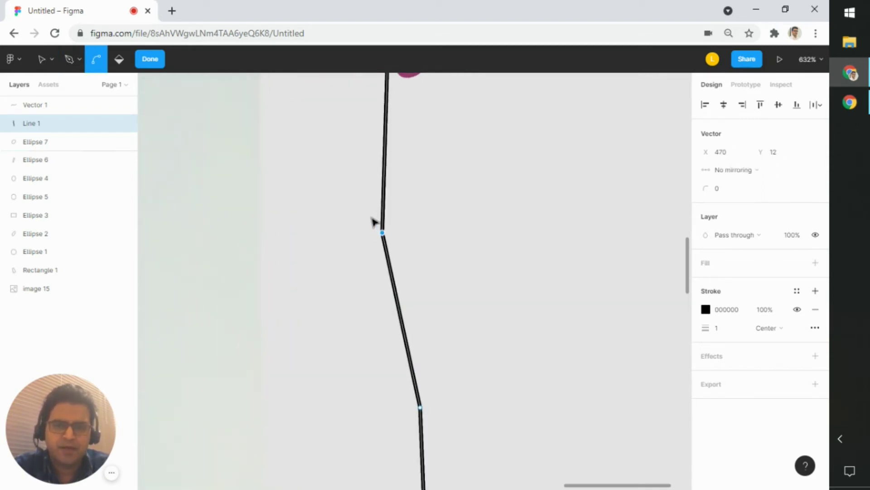
scroll(373, 221, down, 1)
scroll(414, 219, right, 1)
scroll(396, 219, up, 1)
key(v)
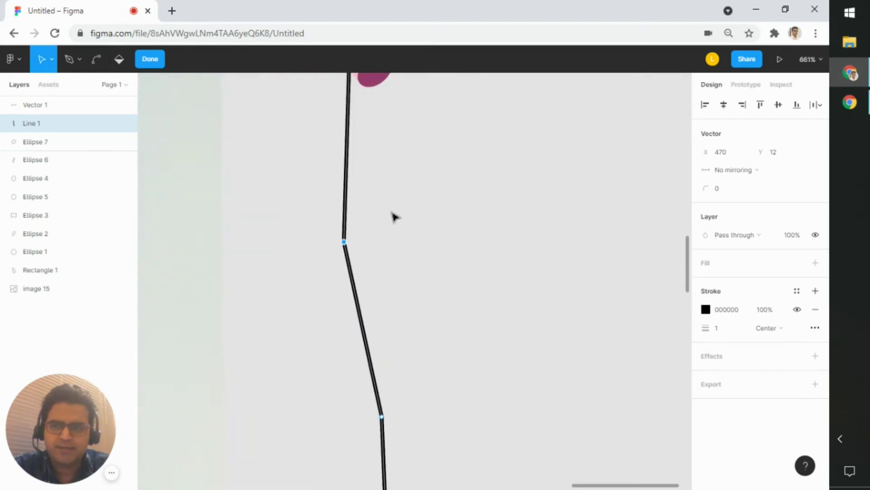
mouse_move(360, 244)
mouse_down()
mouse_move(373, 220)
mouse_move(364, 233)
mouse_up()
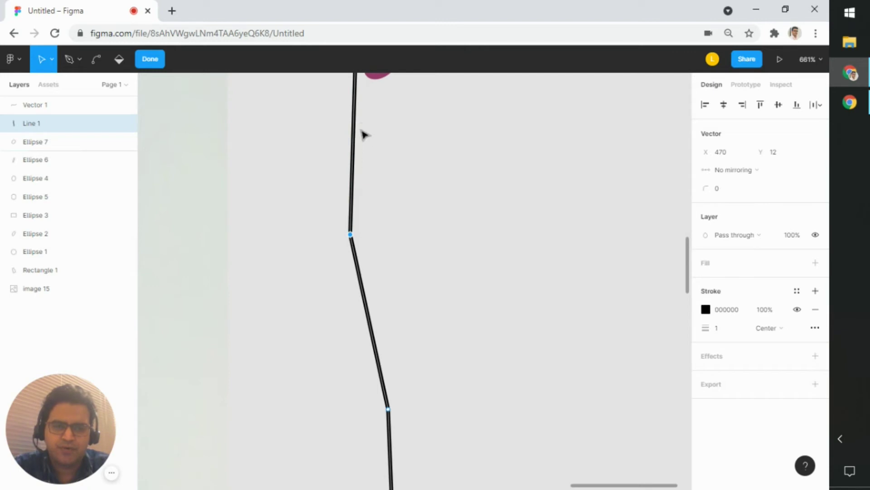
scroll(394, 268, right, 2)
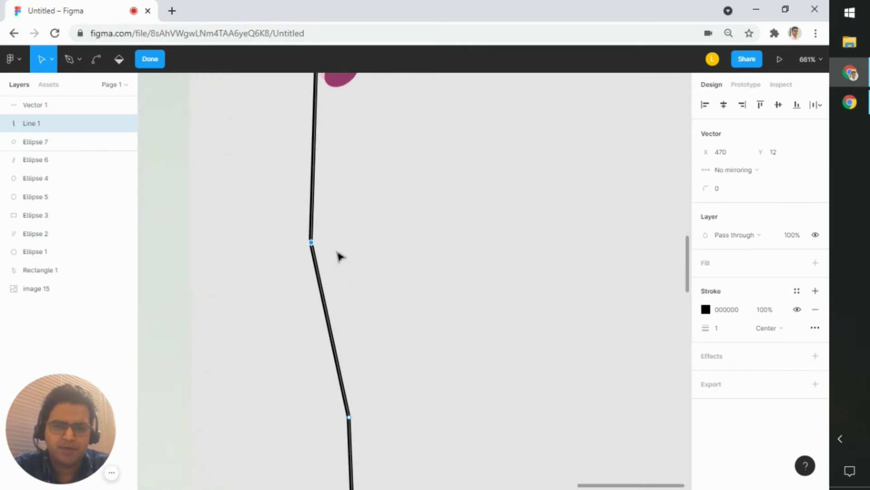
drag(317, 275, 329, 330)
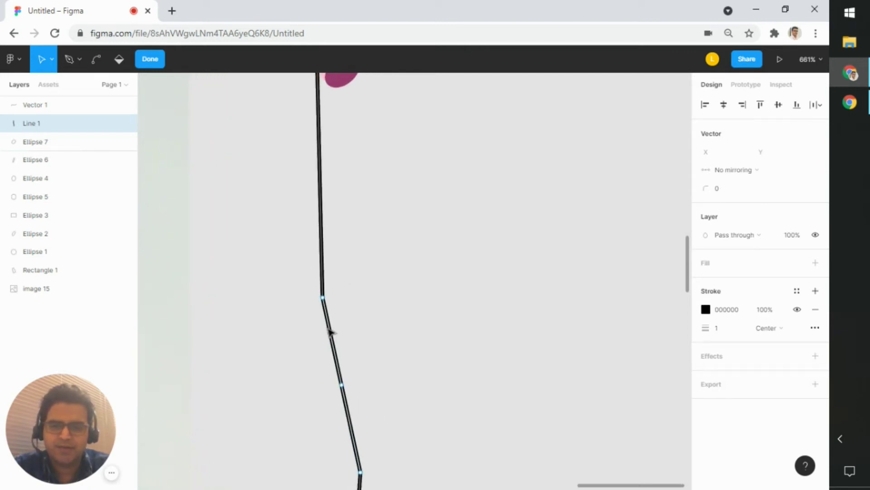
key(ctrl+z)
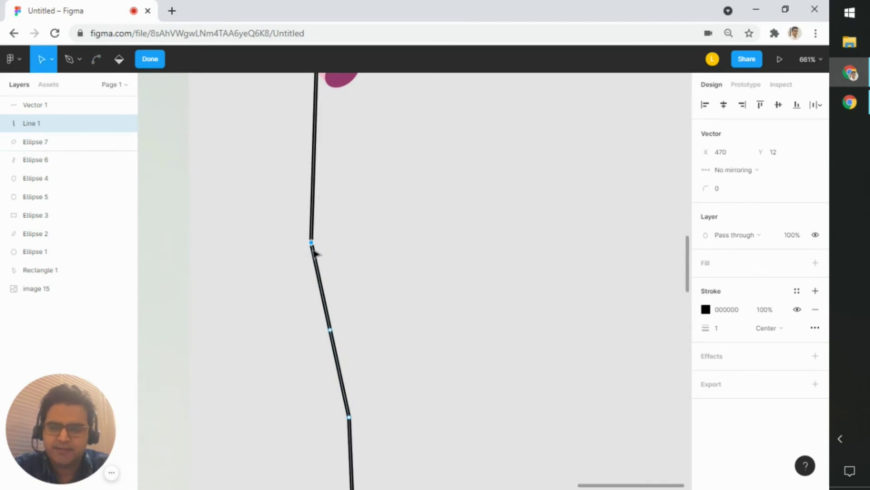
Bend the balloon string at its upper corner point, pulling the mirrored curve handle up to X 469, Y -1.
key(ctrl)
key(ctrl)
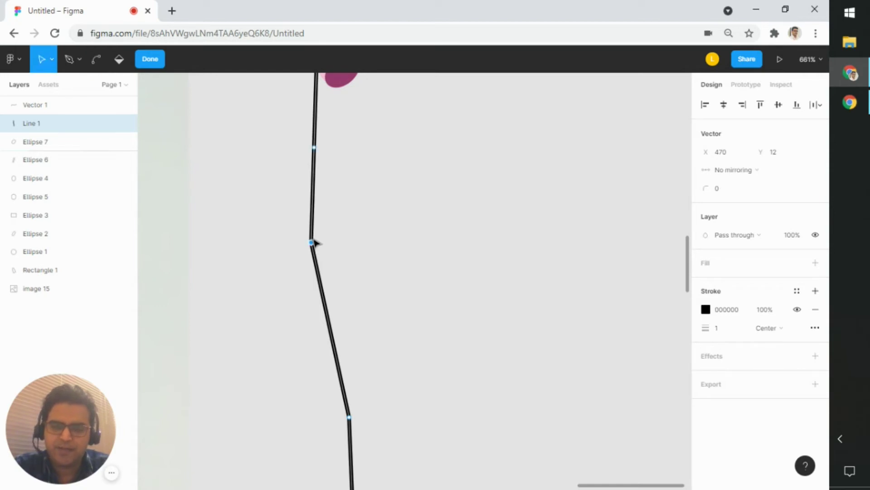
key(ctrl)
drag(311, 242, 310, 198)
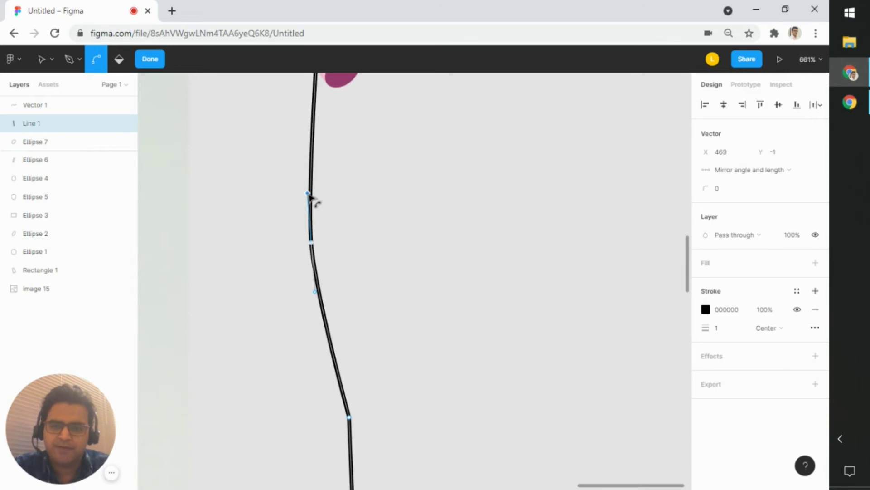
Shift the string's upper curve point to X 468.5, Y 12 and lengthen its mirrored handles, with the upper handle at X 463.41, Y -9.
key(v)
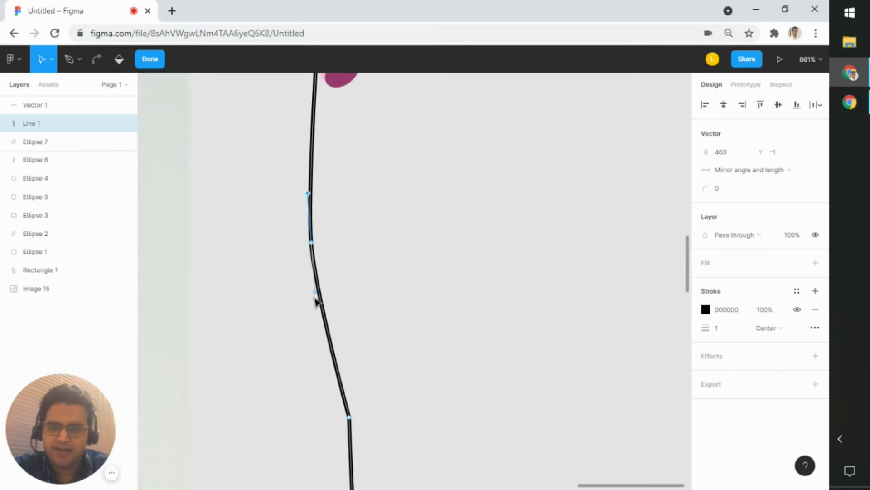
drag(310, 242, 306, 243)
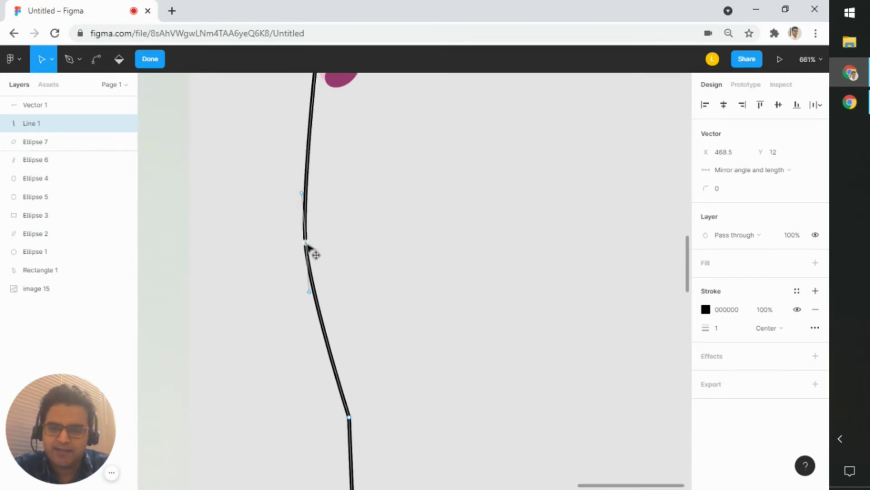
drag(312, 296, 322, 306)
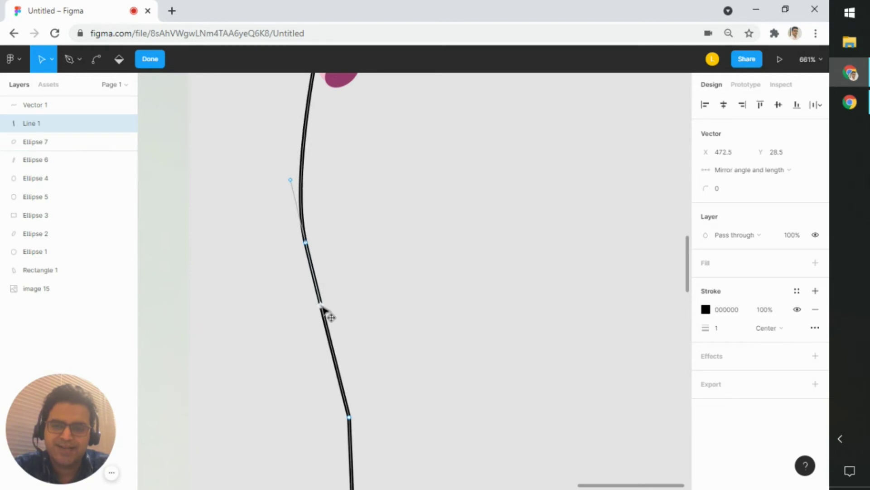
drag(291, 180, 289, 164)
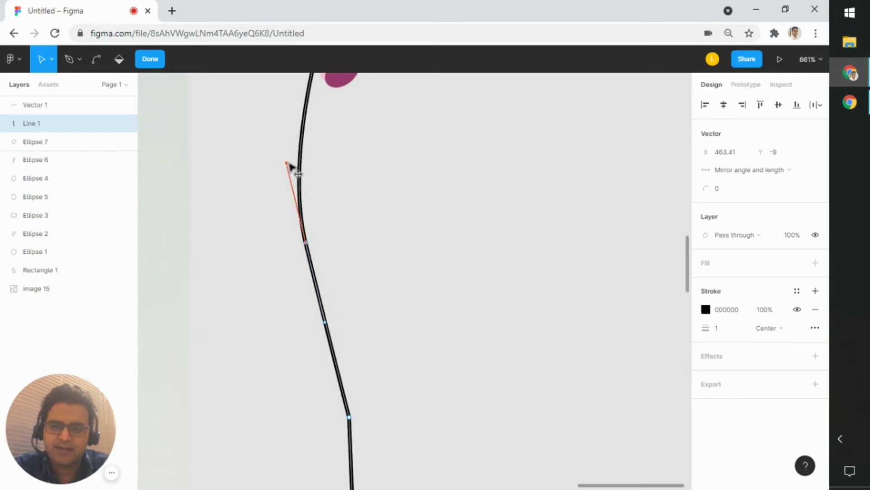
Check which mirroring options are available for the curve handles of the string's upper point.
drag(348, 234, 343, 205)
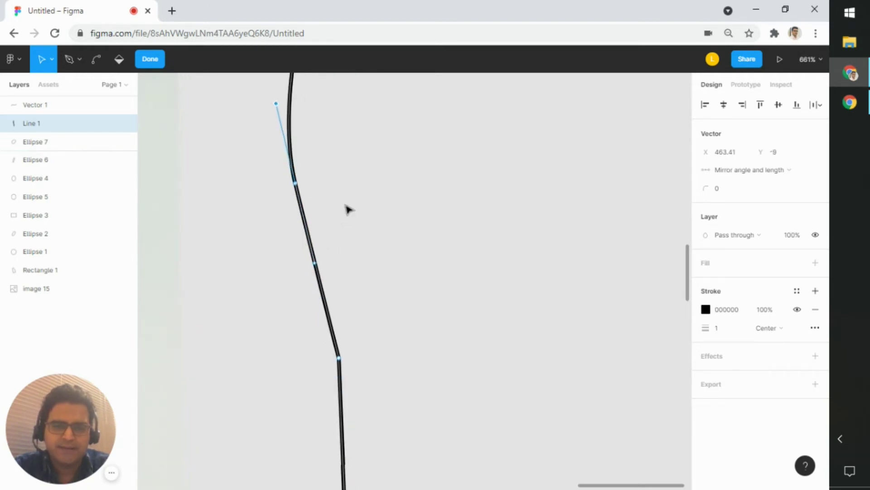
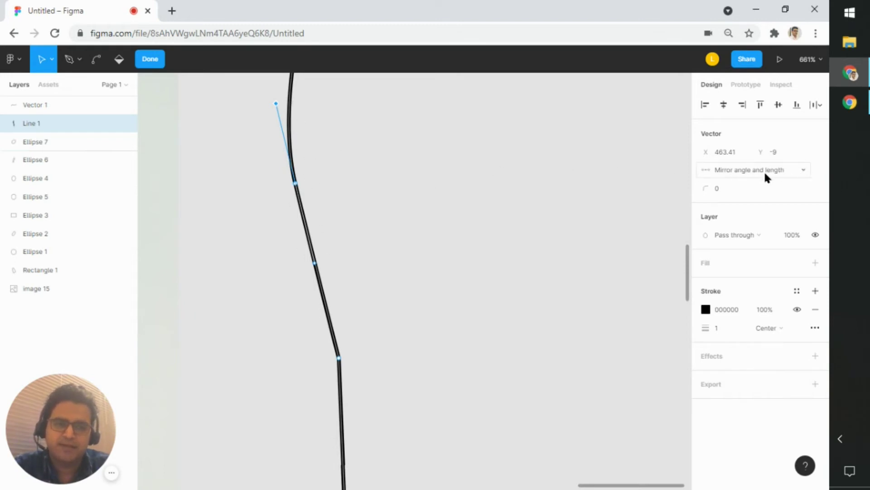
click(753, 170)
click(790, 169)
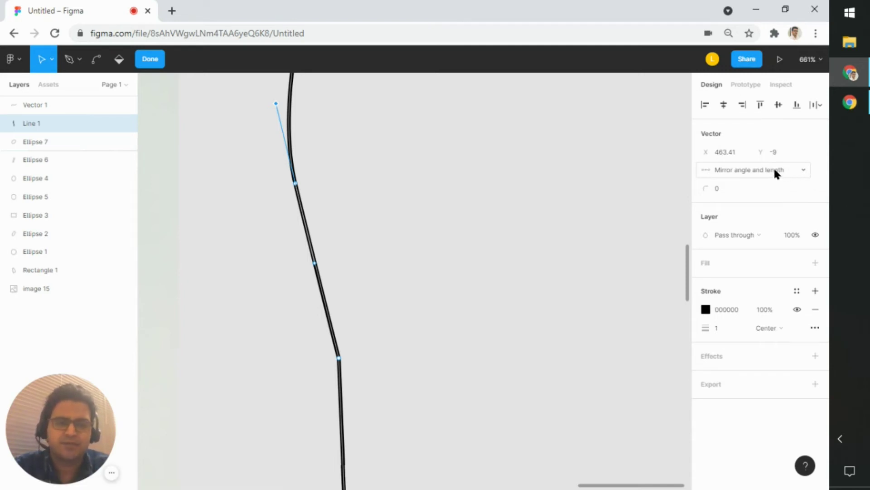
click(774, 170)
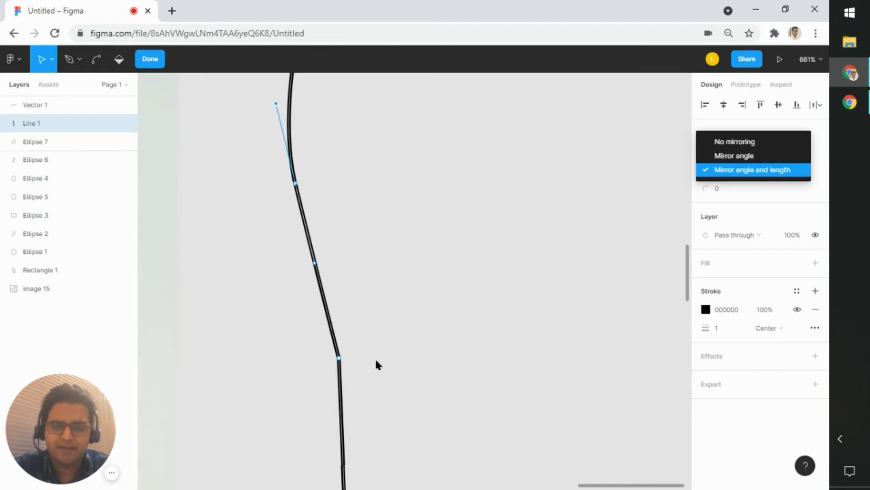
Bend the string at its lower corner point into a smooth curve and stretch the mirrored lower handle to X 480, Y 75.
click(338, 360)
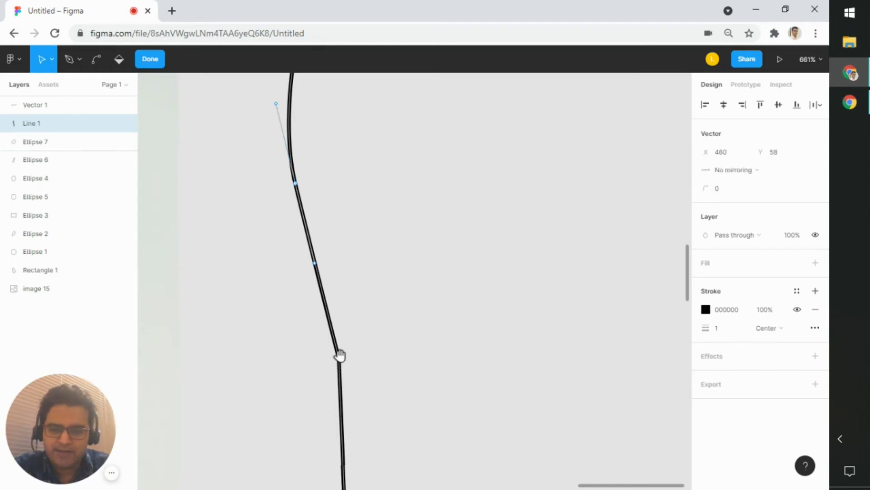
scroll(341, 354, down, 1)
key(ctrl)
drag(343, 348, 340, 286)
drag(340, 397, 341, 411)
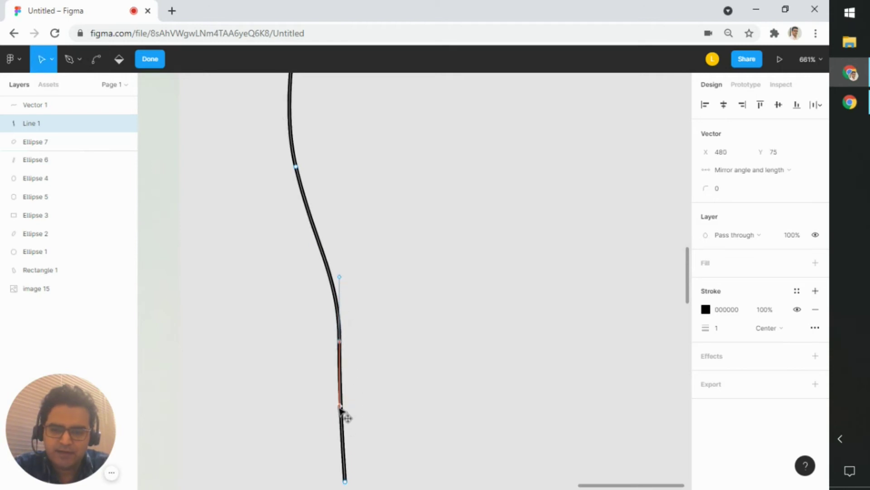
Shift the string's lower curve point outward, reshape its mirrored handles with the lower one at X 480, Y 82, and finish editing the line.
drag(343, 348, 357, 366)
drag(355, 288, 352, 267)
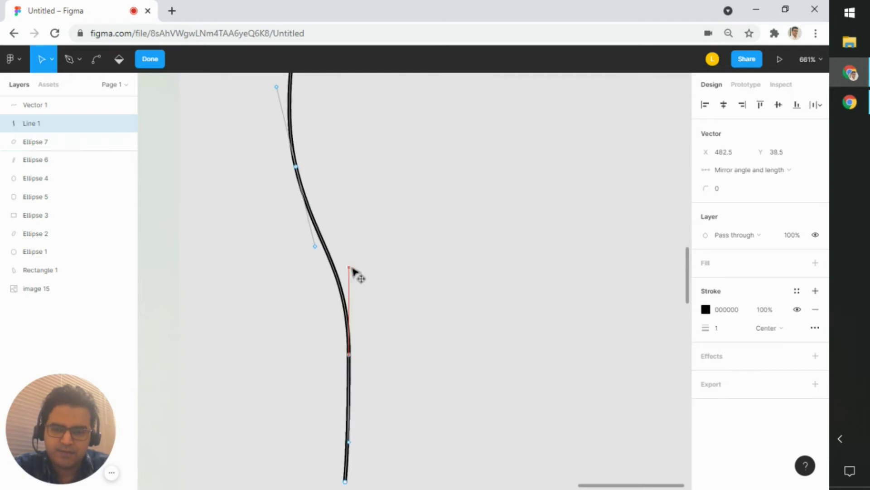
mouse_move(350, 446)
mouse_down()
mouse_move(352, 466)
mouse_move(344, 422)
mouse_move(344, 436)
mouse_up()
ctrl+scroll(392, 409, down, 3)
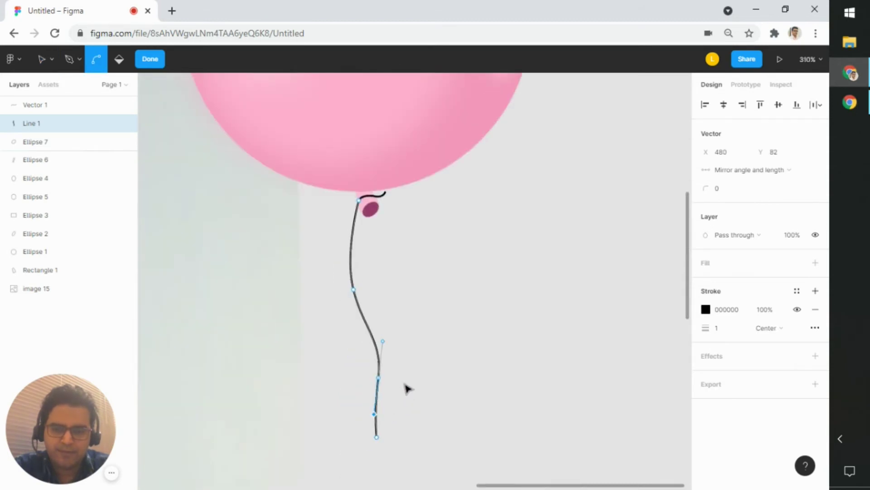
ctrl+scroll(407, 388, down, 3)
ctrl+scroll(399, 347, up, 3)
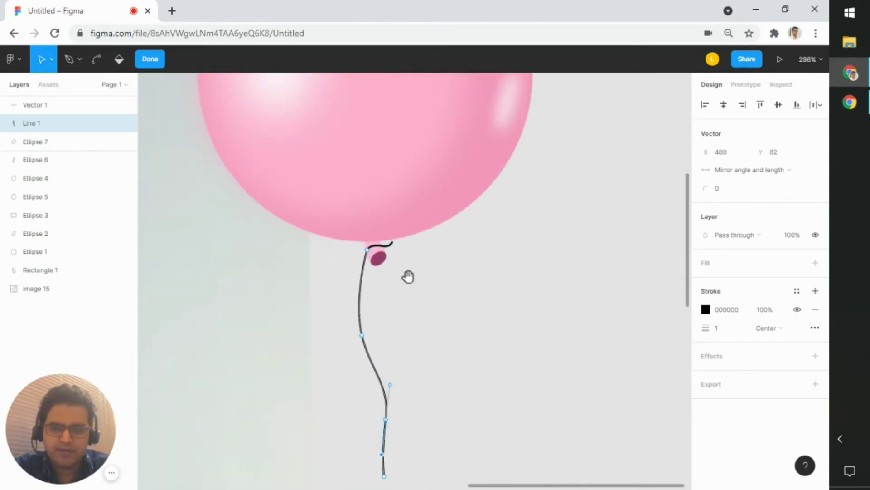
ctrl+scroll(408, 276, up, 4)
ctrl+scroll(389, 340, up, 2)
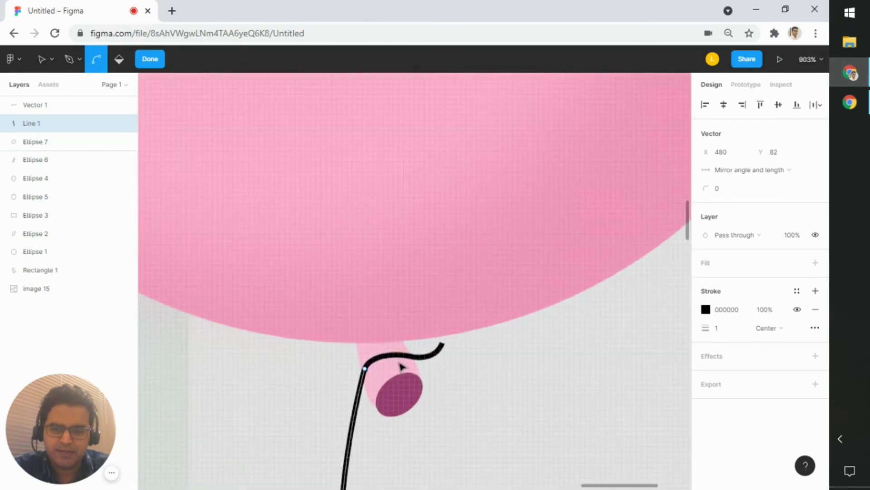
click(152, 60)
Duplicate the short curved stroke across the knot, offset the copy slightly upward, and place its layer below Rectangle 1.
ctrl+scroll(460, 369, down, 3)
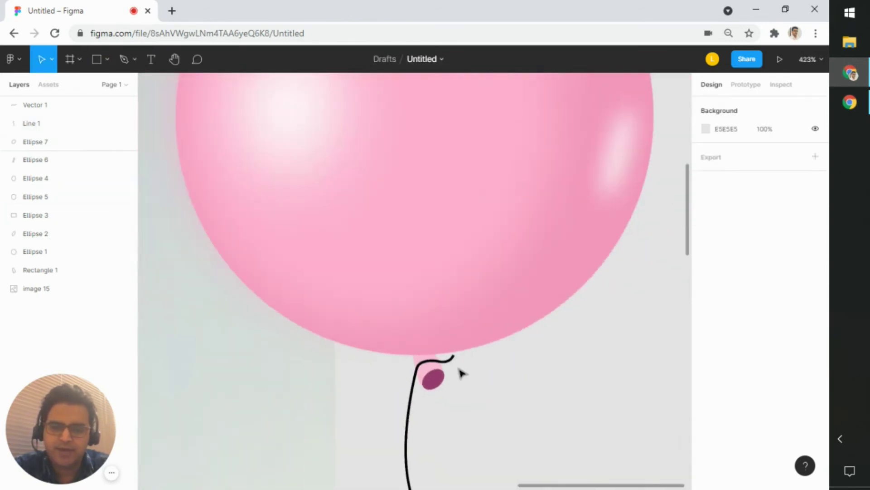
ctrl+scroll(461, 371, up, 4)
ctrl+scroll(460, 371, up, 3)
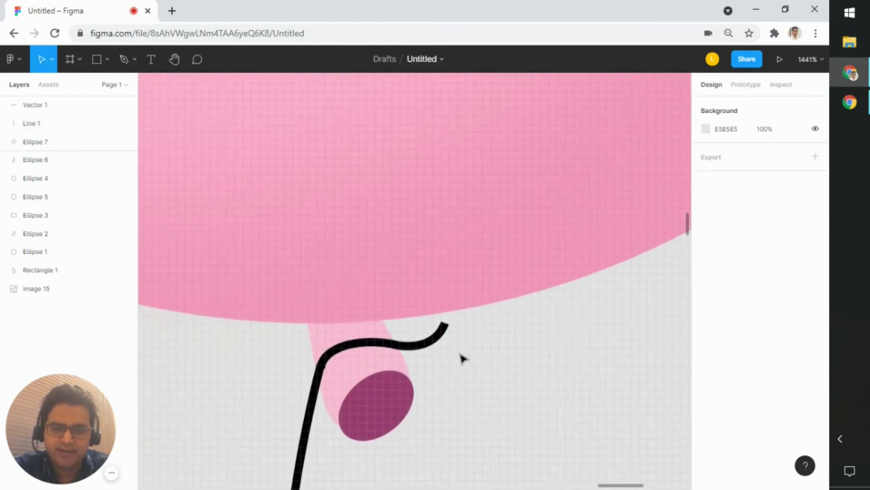
click(429, 348)
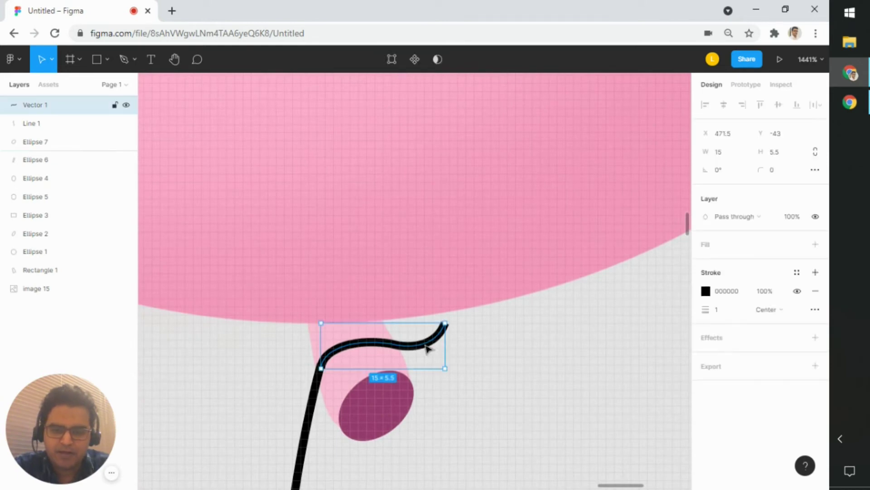
key(ctrl+c)
key(ctrl+v)
drag(428, 348, 418, 332)
drag(39, 105, 55, 302)
Rotate the copied stroke behind the knot to 10.3° and resize it to 11.7 × 4.65.
drag(418, 334, 427, 342)
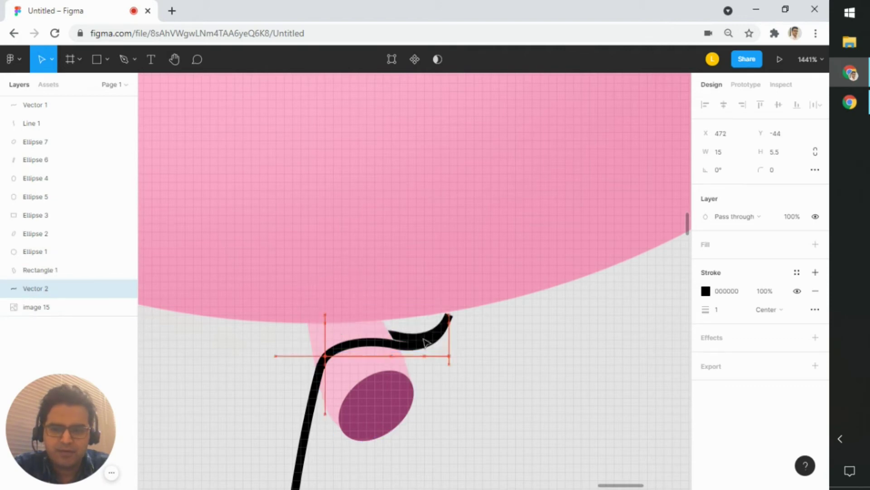
drag(452, 368, 466, 357)
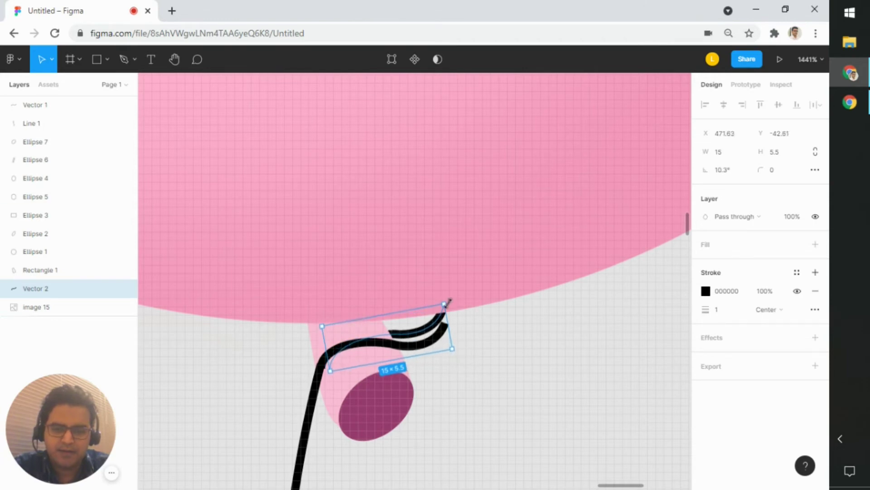
drag(444, 304, 412, 331)
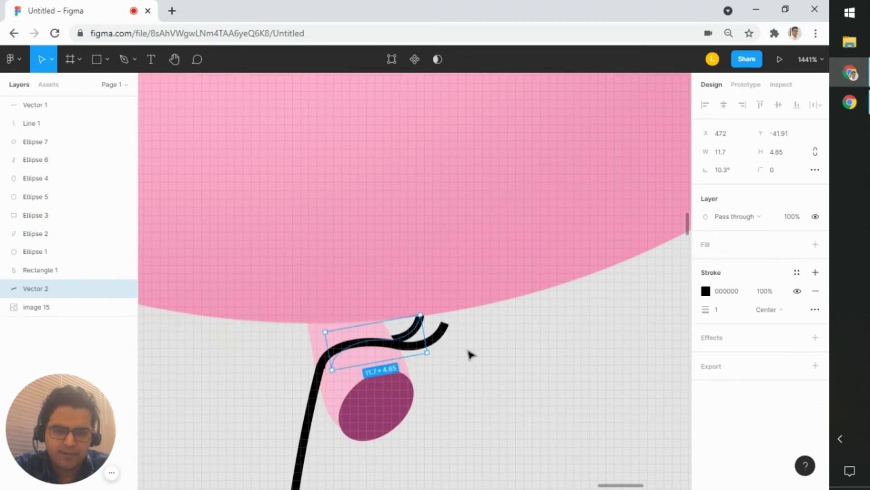
click(479, 359)
Move the copied stroke sideways to X 473 so its end sits closer to the original stroke's tip, and deselect it.
scroll(482, 361, down, 5)
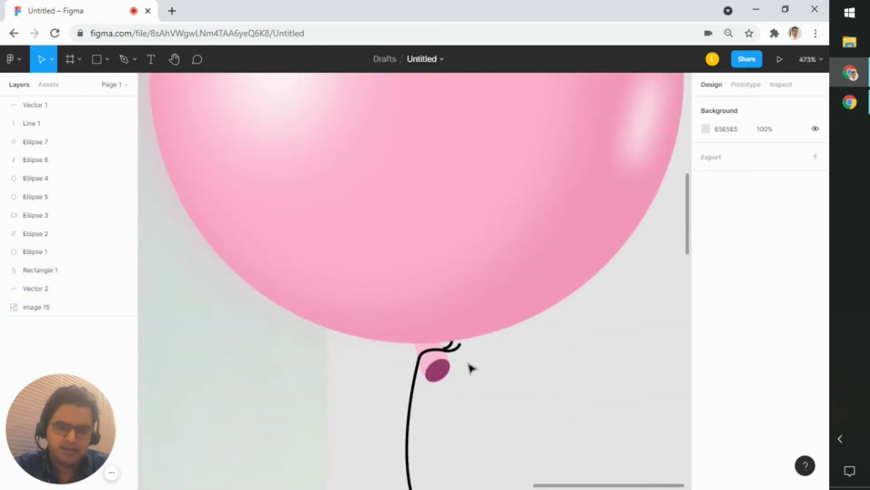
scroll(467, 354, up, 5)
drag(418, 347, 429, 346)
scroll(429, 346, down, 2)
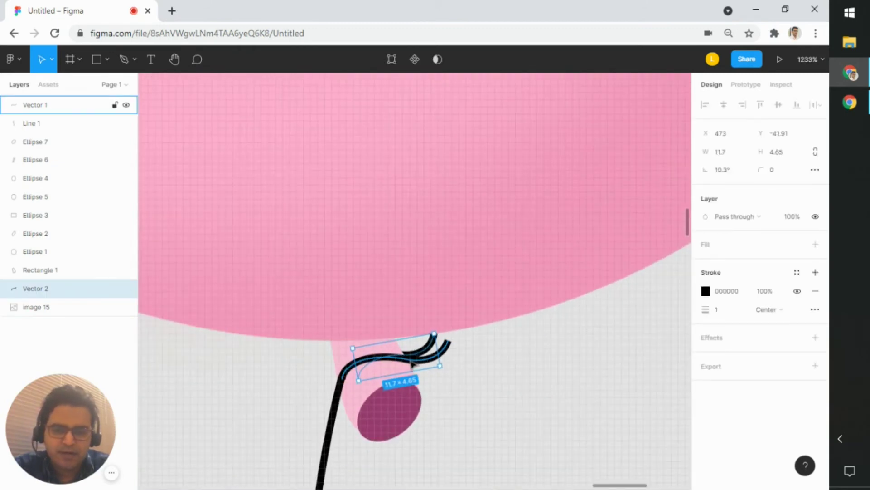
scroll(389, 364, down, 2)
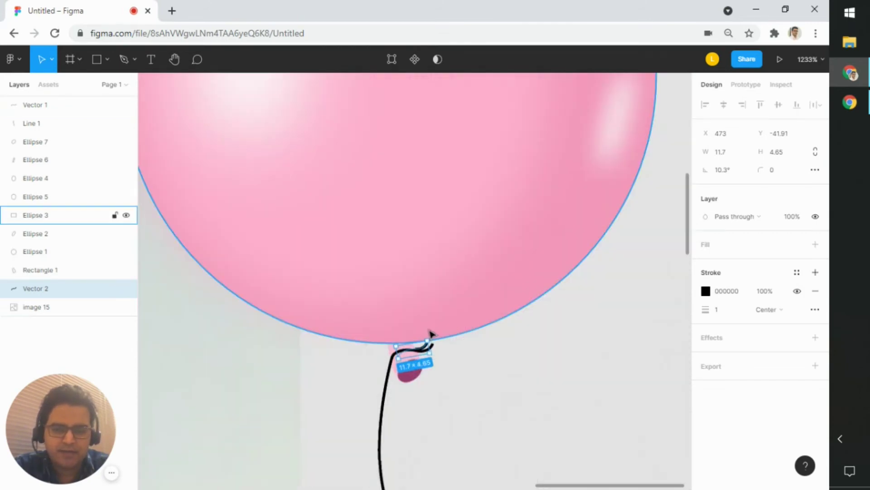
scroll(428, 333, down, 3)
scroll(428, 333, down, 2)
click(453, 401)
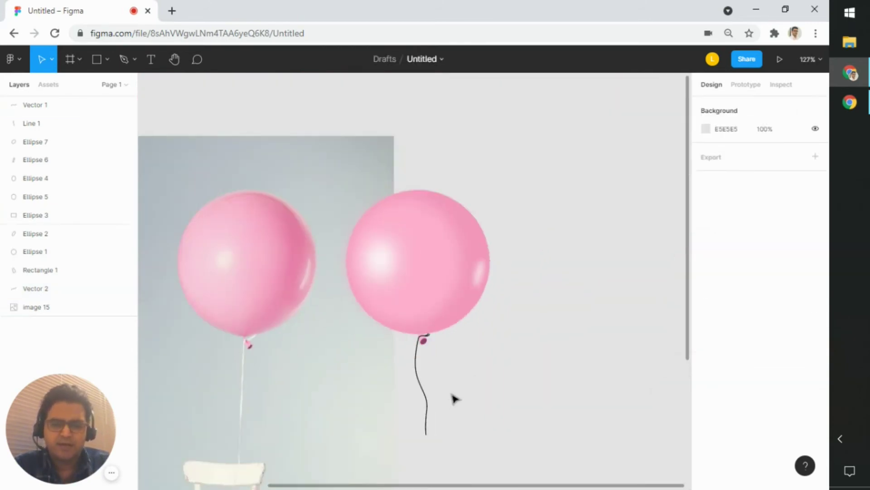
drag(473, 397, 650, 304)
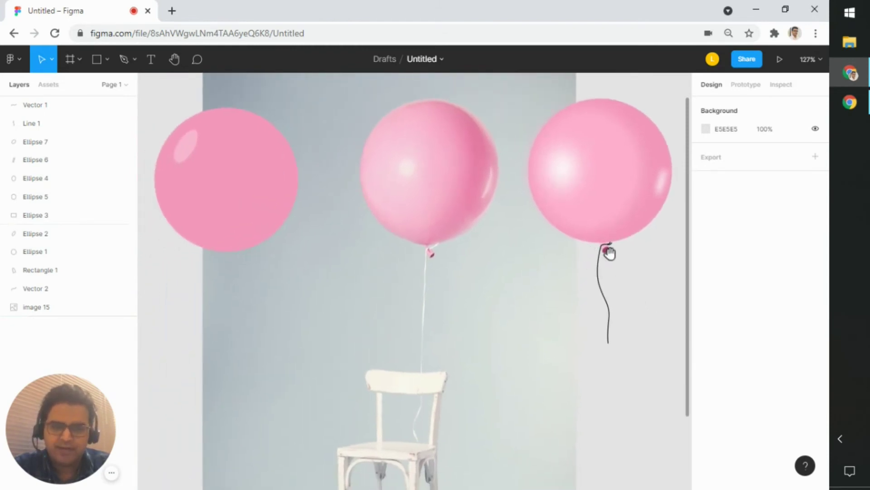
Move the reference photo sideways, clear of both drawn balloons, and deselect it.
drag(631, 260, 521, 272)
scroll(520, 270, up, 5)
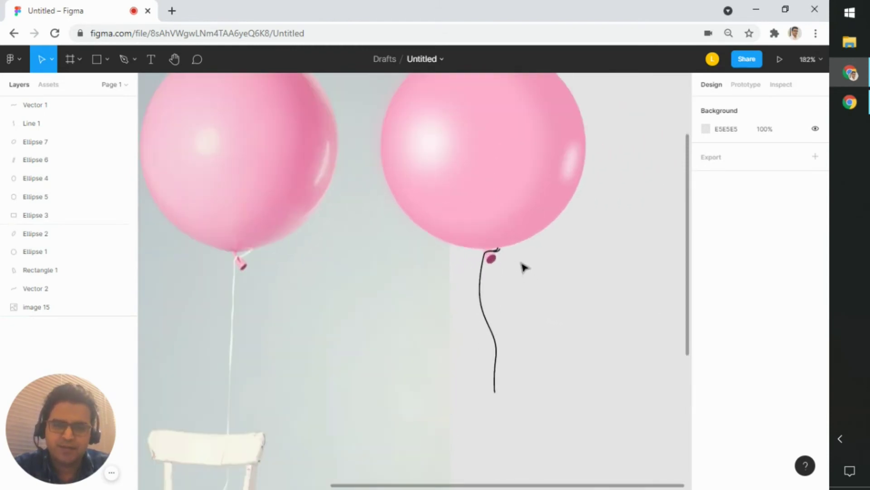
scroll(209, 295, down, 4)
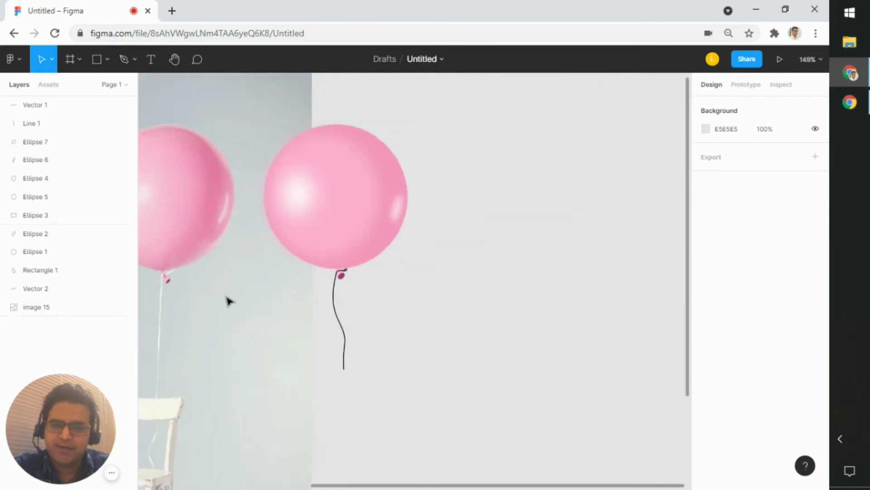
drag(442, 317, 682, 285)
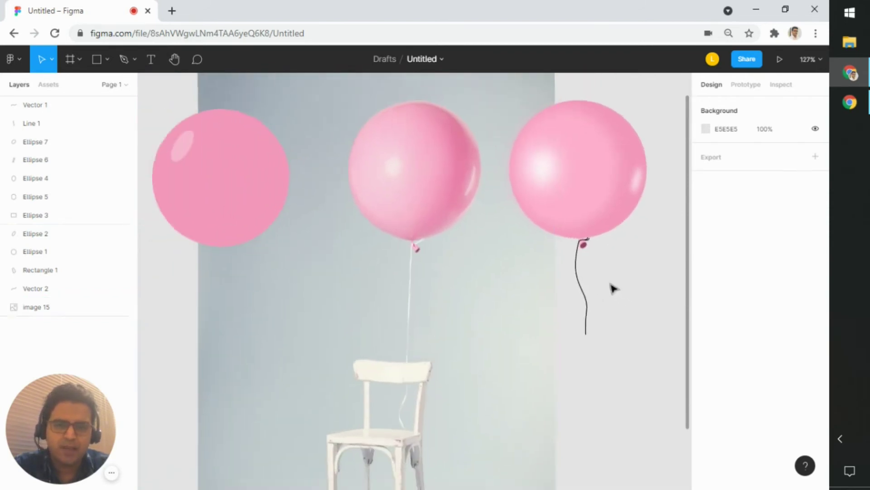
scroll(612, 288, down, 3)
scroll(608, 278, up, 3)
scroll(612, 278, down, 2)
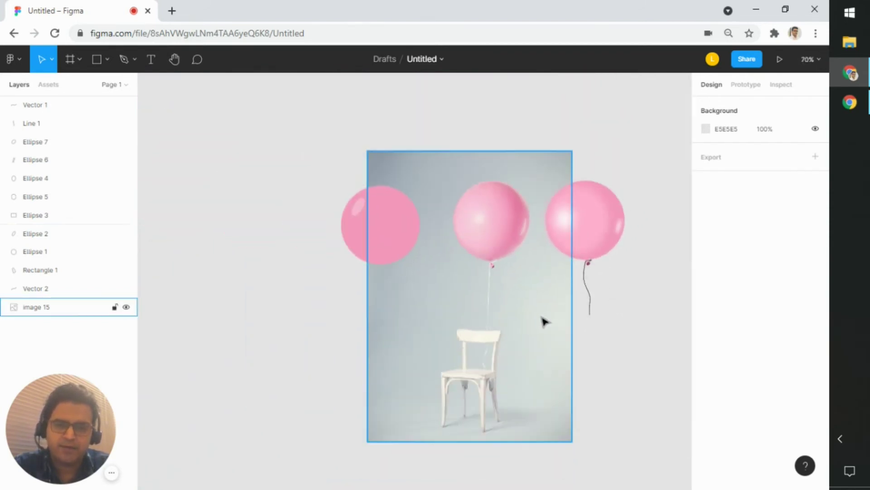
drag(542, 321, 270, 307)
click(539, 308)
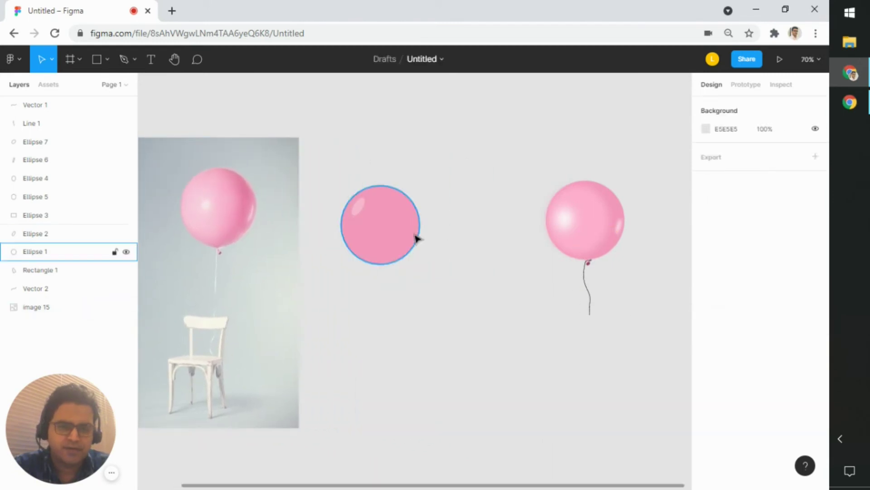
Move the plain pink balloon together with its highlight closer to the shaded balloon.
click(397, 236)
drag(498, 308, 443, 222)
click(494, 288)
drag(494, 288, 405, 282)
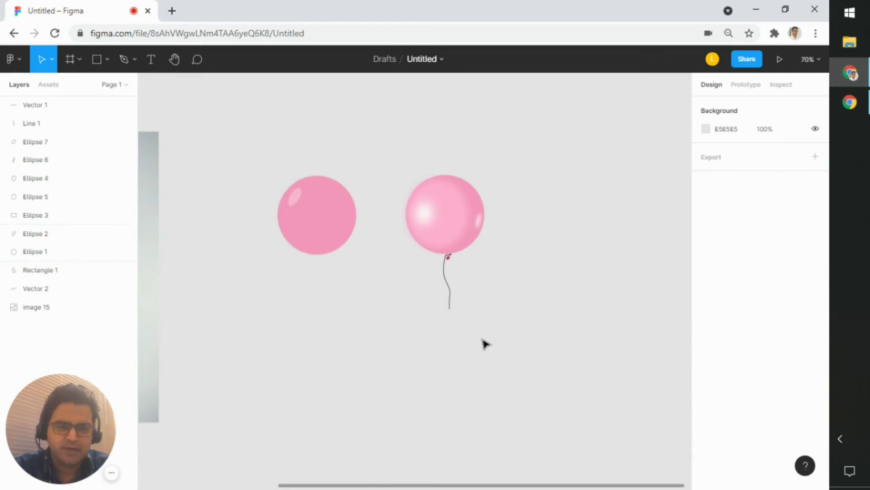
Duplicate the shaded balloon's knot and string, position the copy under the plain balloon, and place the copied layers below Ellipse 1.
drag(506, 330, 418, 243)
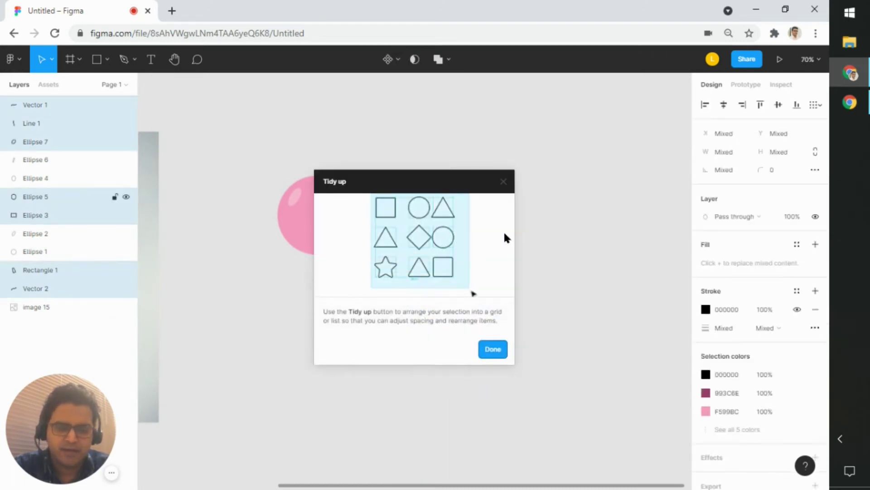
click(507, 194)
shift+click(458, 233)
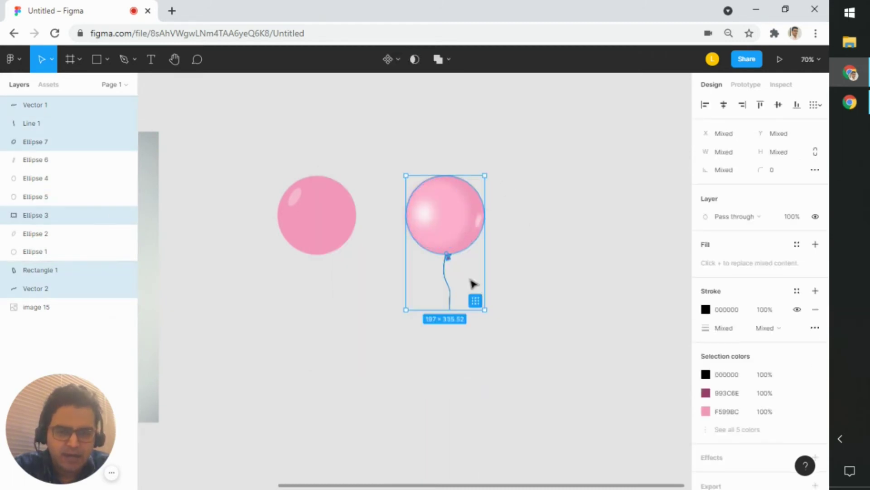
scroll(455, 260, up, 3)
shift+click(458, 244)
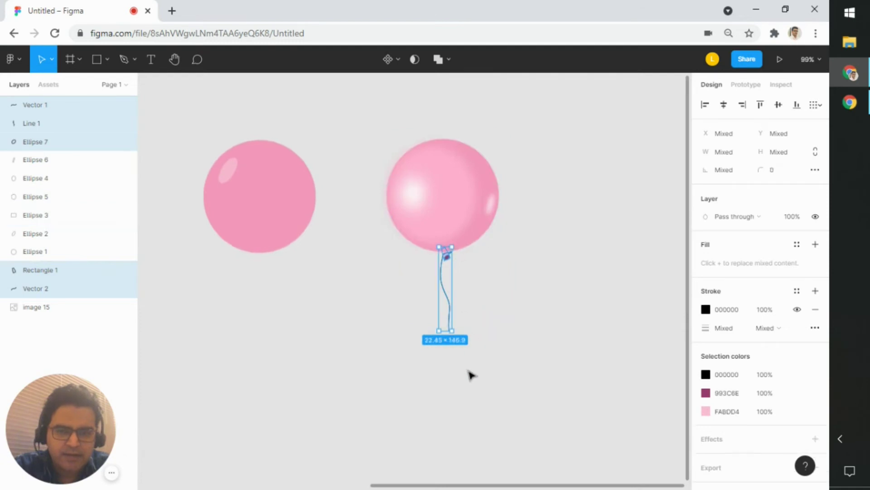
key(ctrl+c)
key(ctrl+v)
drag(446, 301, 262, 299)
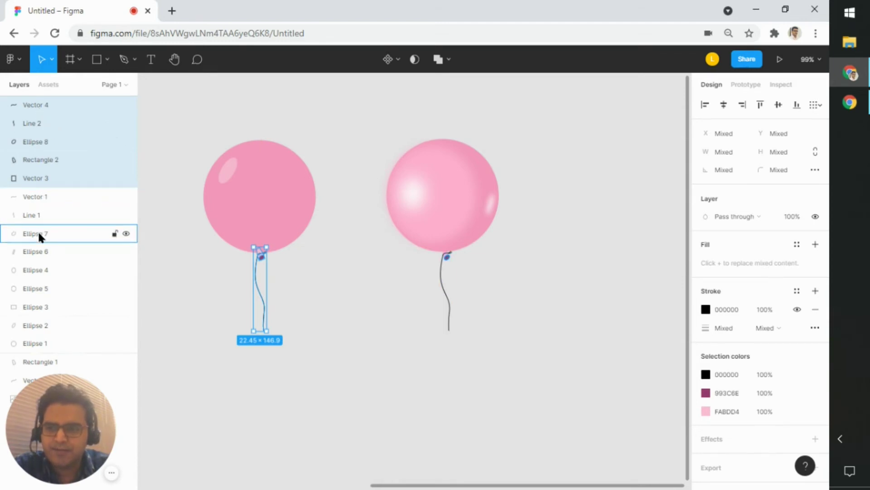
drag(41, 107, 41, 350)
click(286, 295)
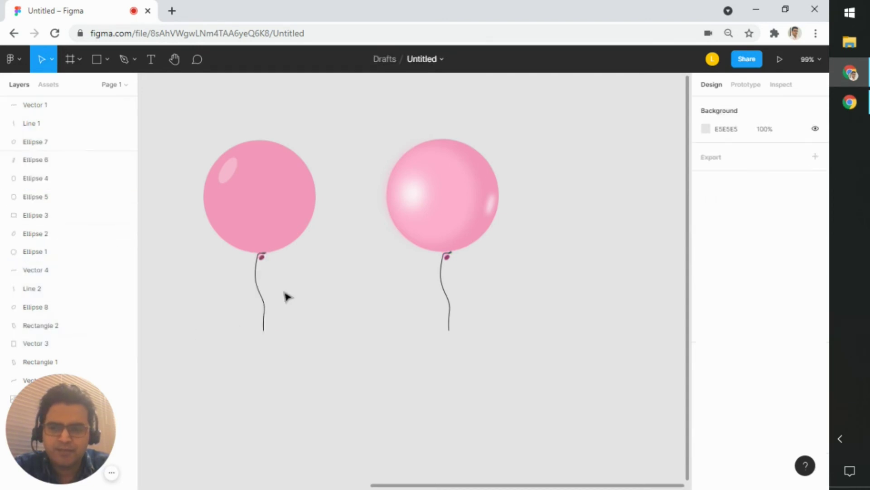
Recolor the plain balloon's knot opening, Ellipse 8, by sampling the balloon's pink and darkening it to EB77A3.
scroll(282, 292, up, 5)
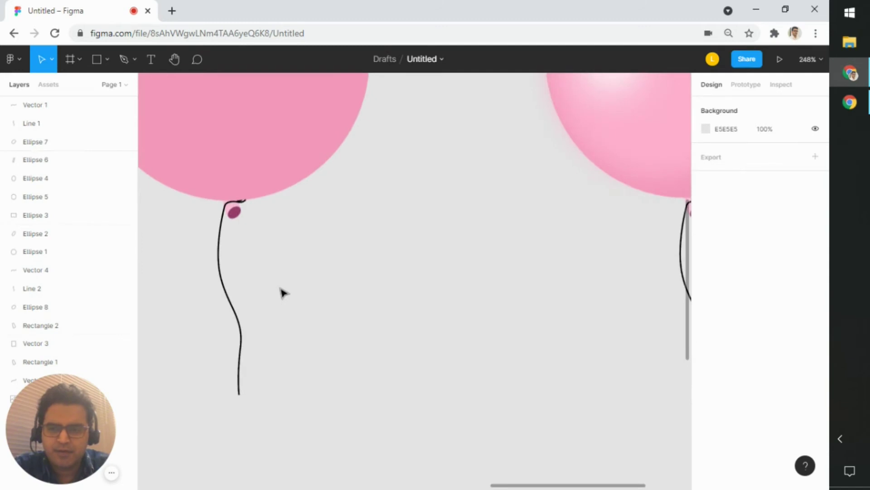
scroll(282, 292, up, 3)
drag(273, 214, 529, 355)
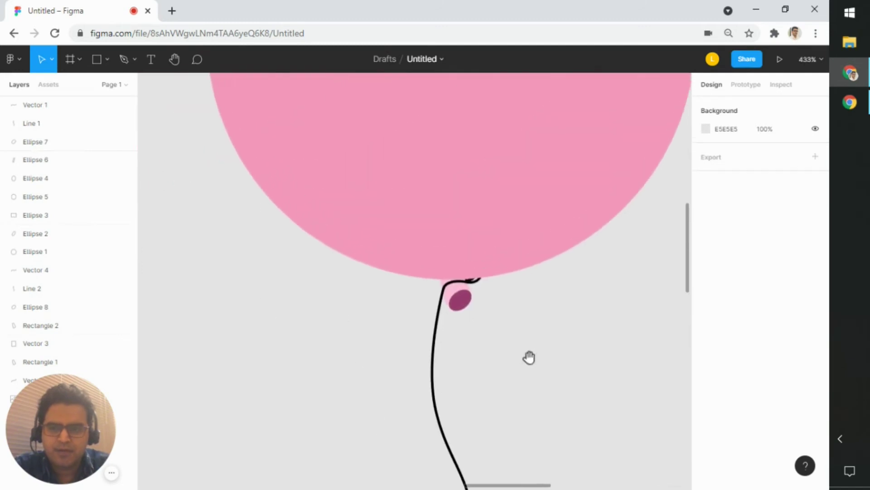
scroll(521, 326, up, 5)
click(410, 292)
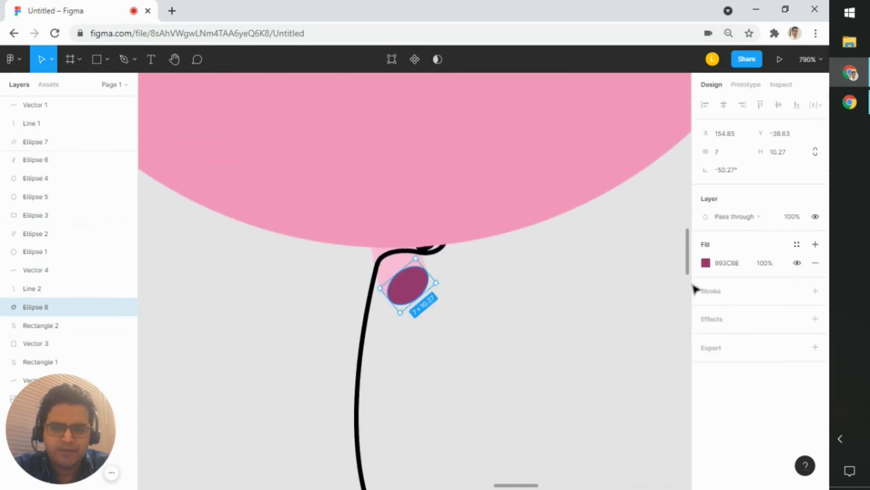
click(706, 263)
click(571, 362)
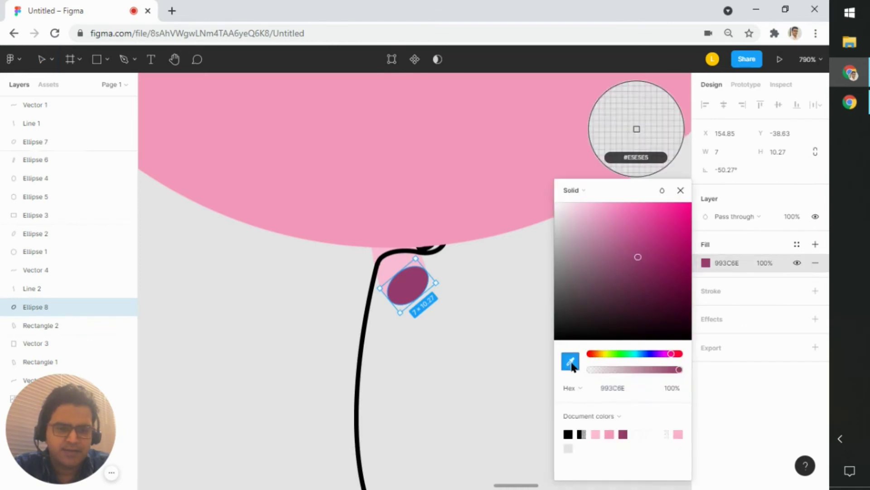
click(651, 135)
drag(614, 214, 624, 220)
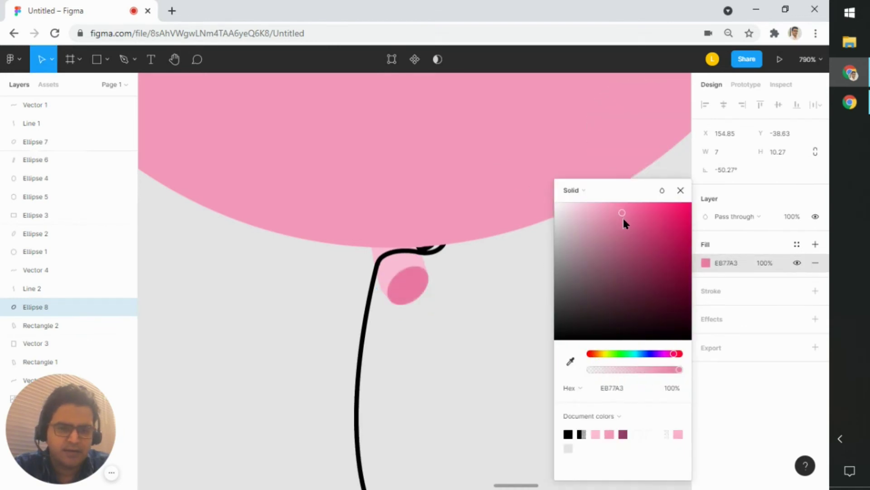
Change the fill of the plain balloon's knot body, Rectangle 2, to a slightly more saturated light pink and deselect it.
click(405, 258)
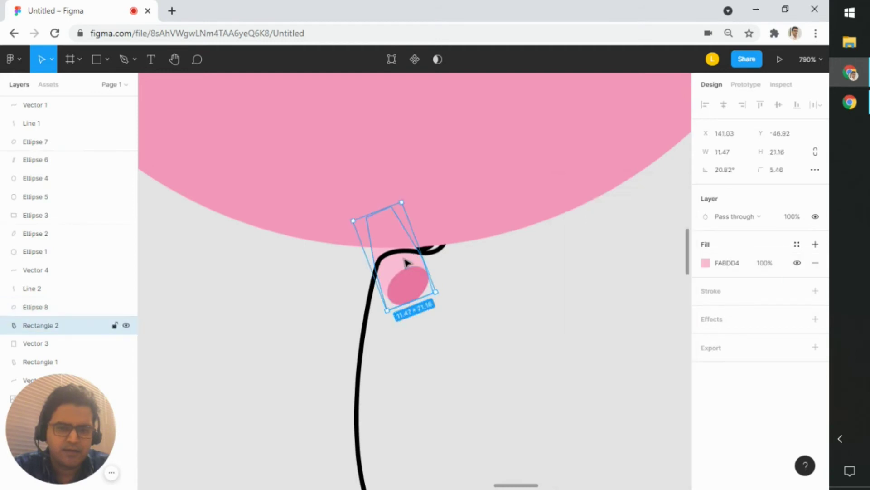
click(706, 264)
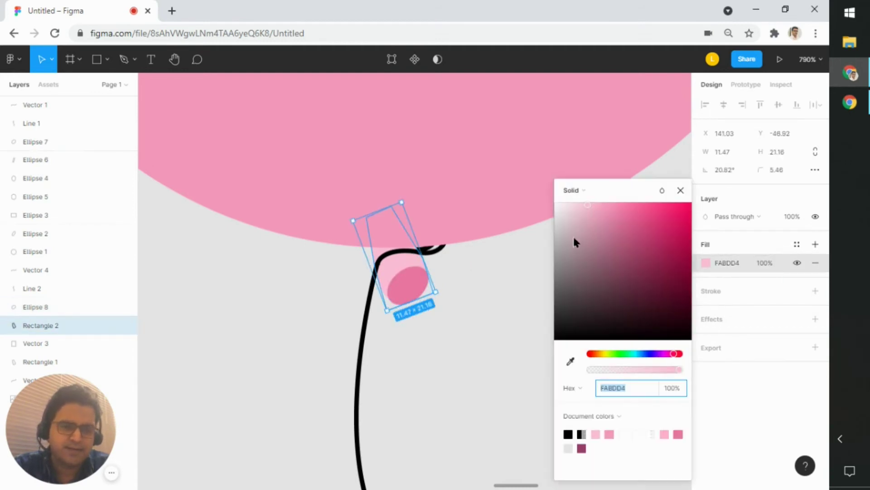
scroll(442, 267, down, 4)
drag(586, 211, 597, 207)
click(476, 283)
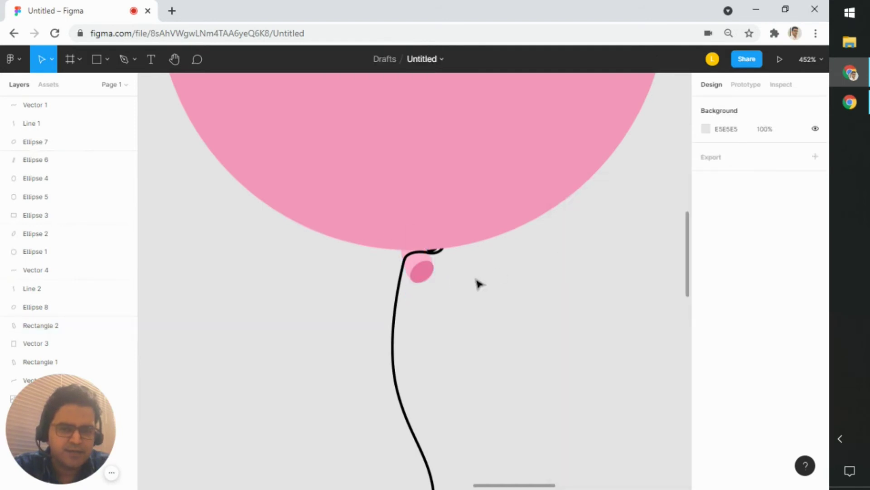
Recolor the shaded balloon's knot opening, Ellipse 7, by sampling the balloon's pink and darkening it to E46F9C.
scroll(476, 283, down, 5)
drag(522, 313, 453, 273)
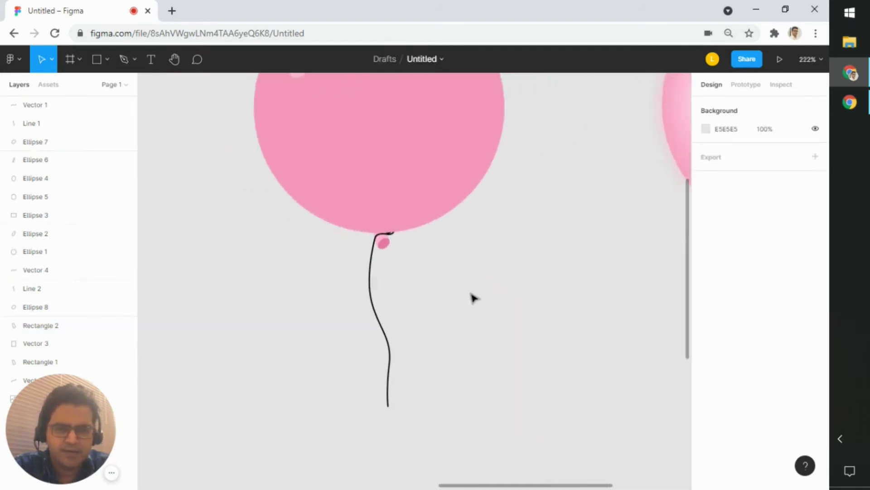
scroll(444, 358, down, 4)
drag(529, 341, 402, 338)
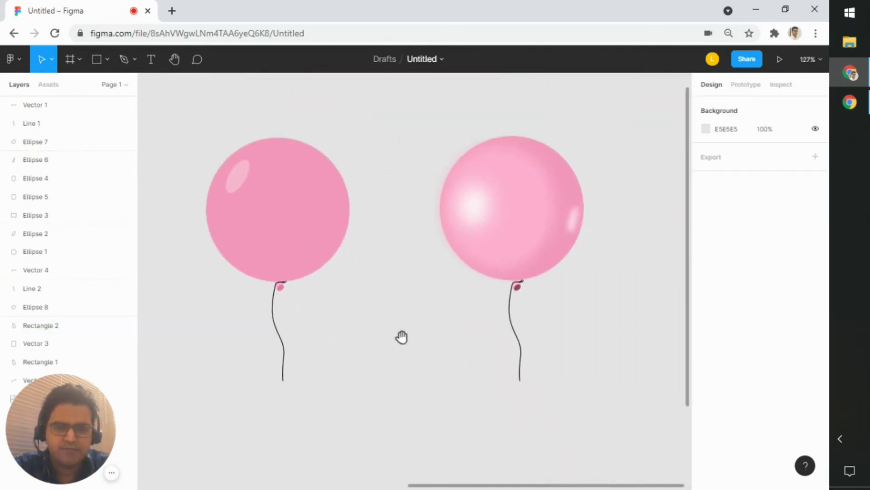
scroll(538, 303, up, 9)
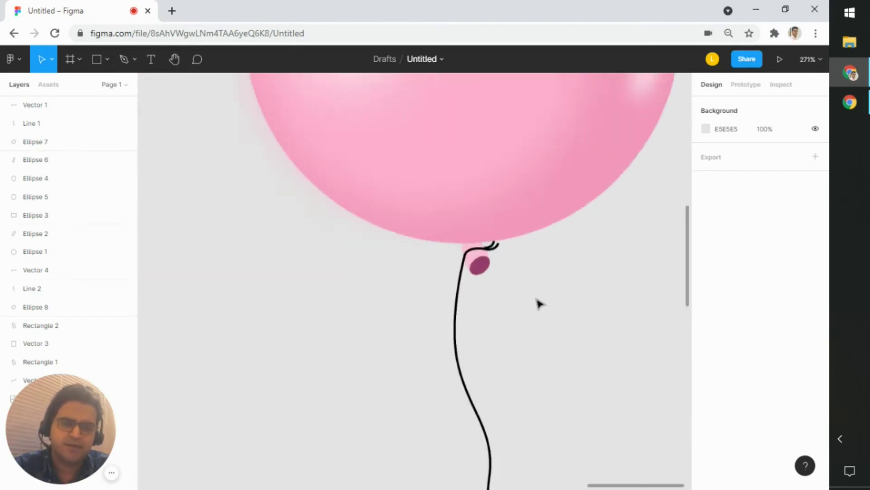
click(477, 263)
click(706, 263)
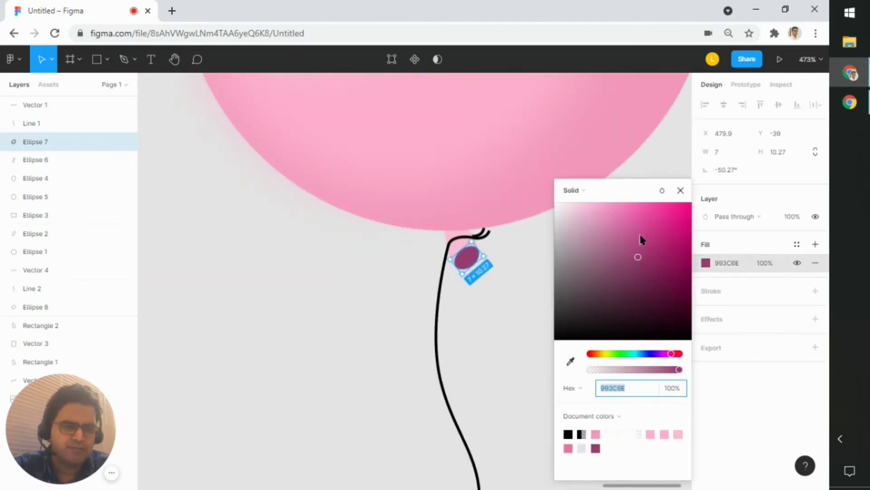
click(571, 362)
click(523, 207)
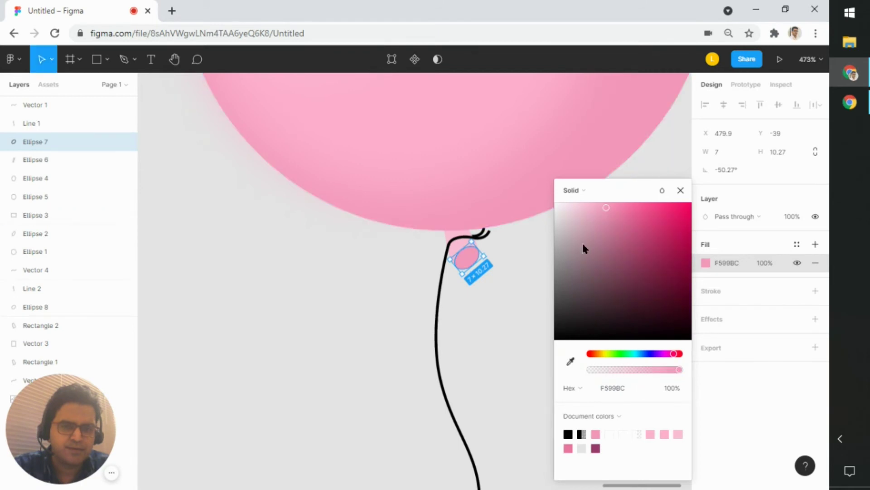
drag(607, 209, 627, 223)
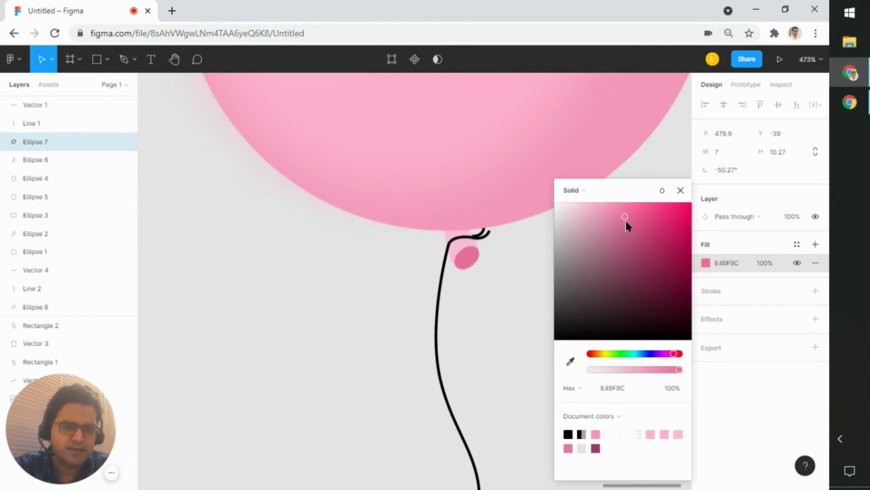
Set the fill of the shaded balloon's knot body, Rectangle 1, to the more saturated pink FFAFCD and deselect it.
click(464, 240)
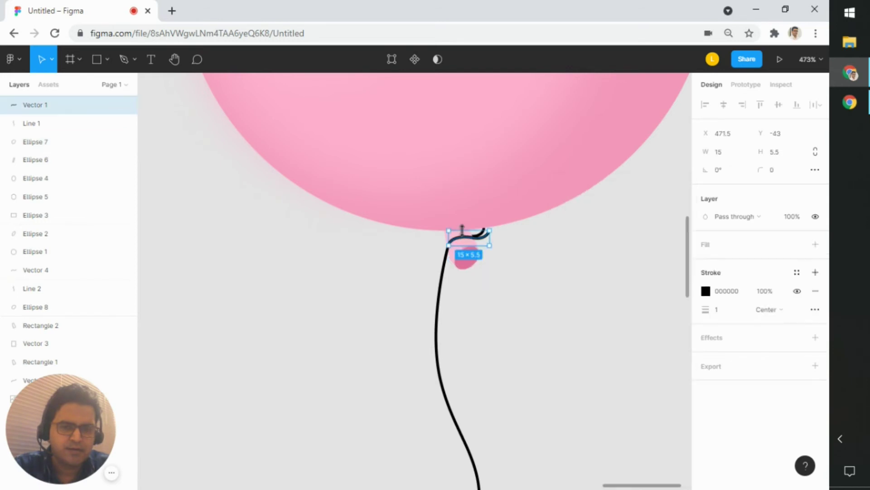
scroll(464, 233, up, 5)
click(583, 267)
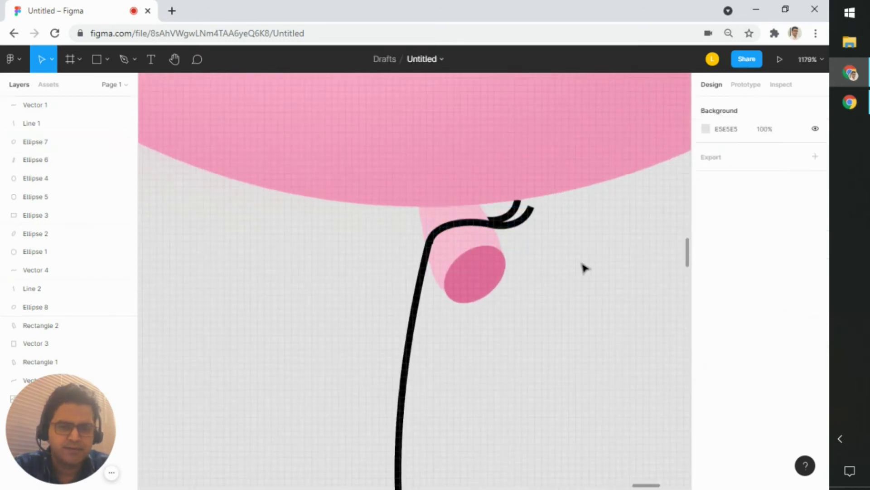
click(457, 250)
click(708, 263)
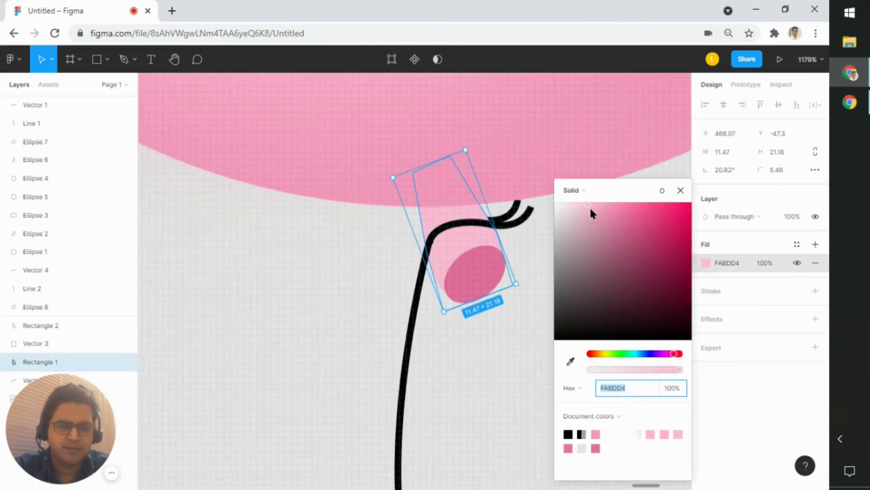
drag(590, 209, 597, 202)
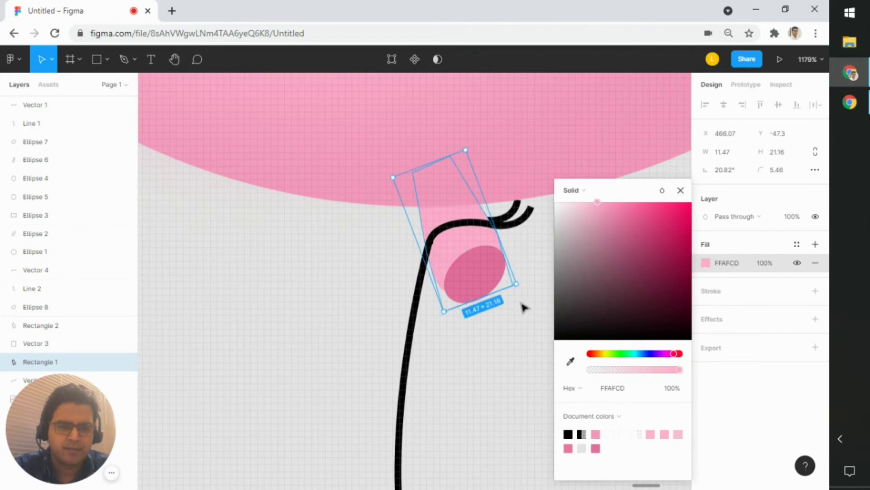
click(509, 315)
Compare the plain and shaded balloons, including their knots and strings, with the reference photo.
scroll(509, 315, down, 15)
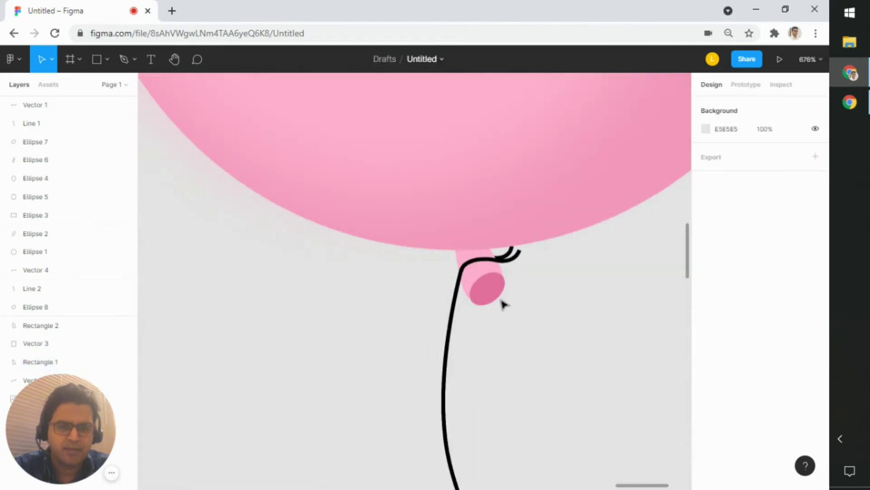
drag(428, 322, 417, 298)
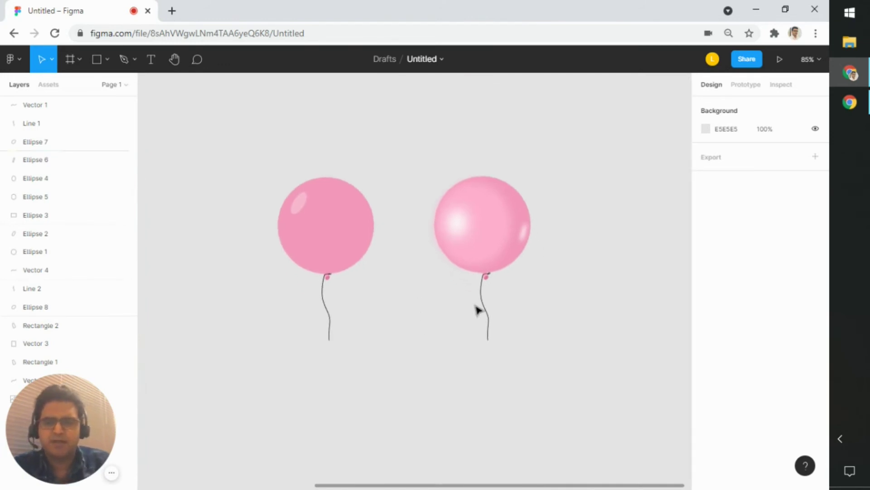
scroll(435, 273, up, 2)
scroll(436, 275, down, 5)
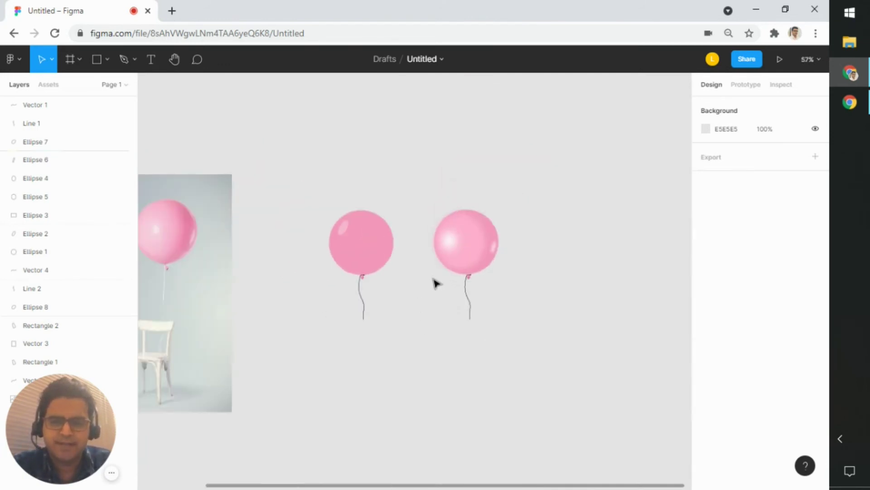
drag(428, 315, 478, 307)
click(286, 292)
drag(286, 293, 336, 305)
scroll(336, 305, up, 5)
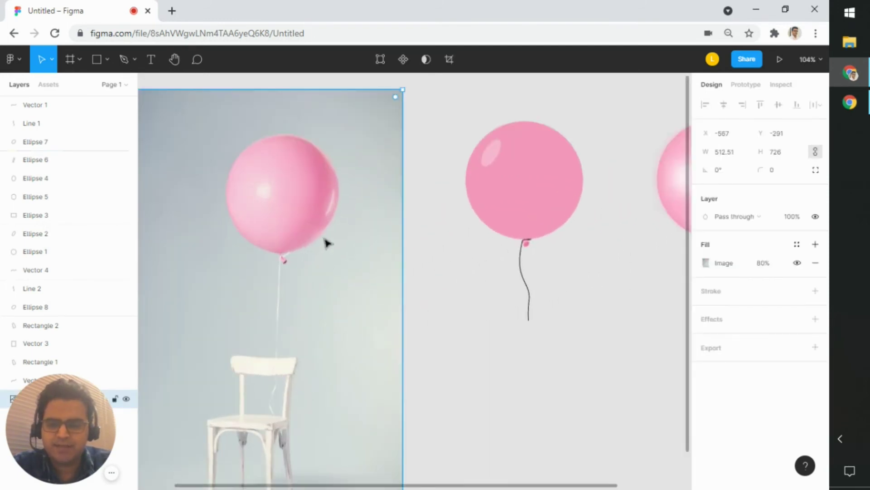
drag(326, 243, 372, 277)
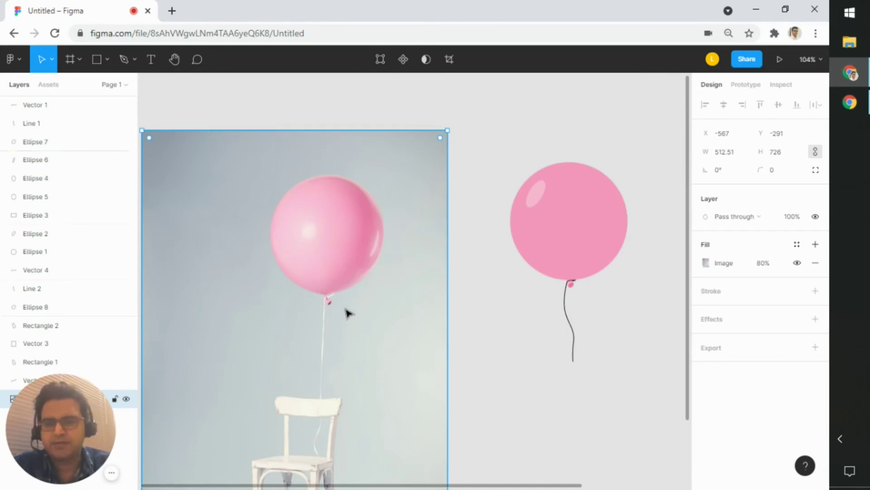
drag(401, 299, 318, 296)
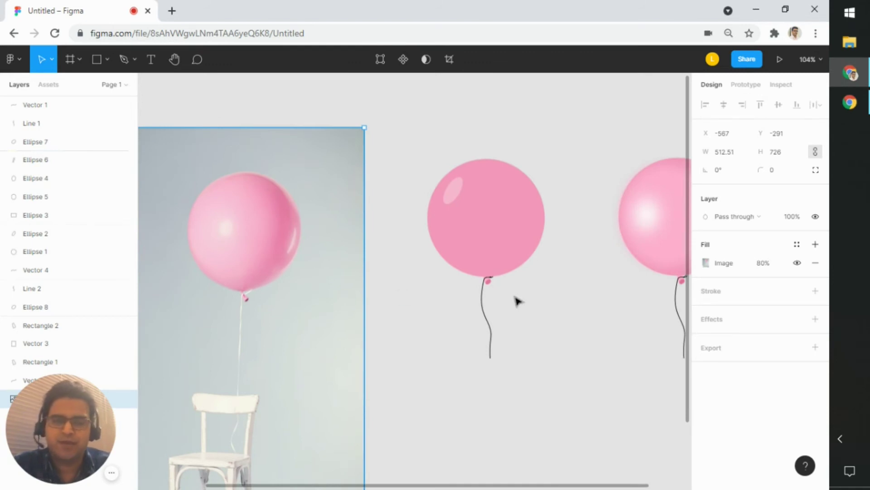
Set the fill of the plain balloon's body, Ellipse 1, to the lighter pink FFADCC and deselect it.
drag(571, 311, 607, 329)
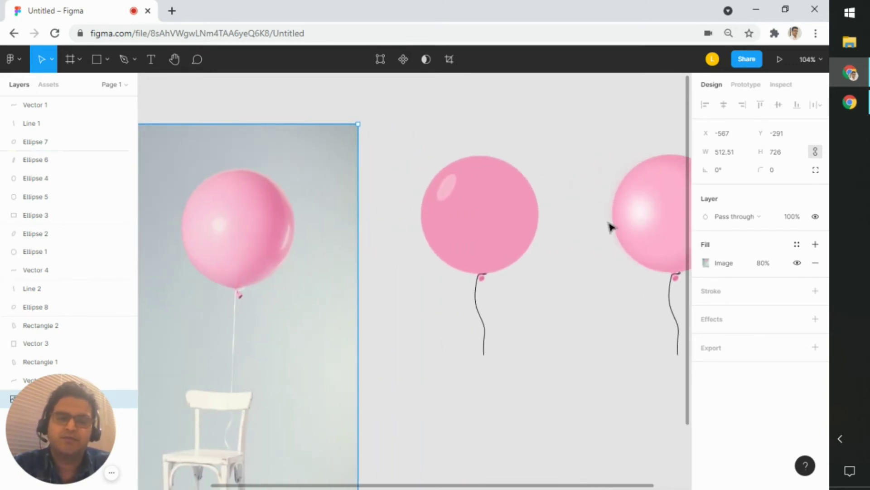
drag(420, 311, 443, 305)
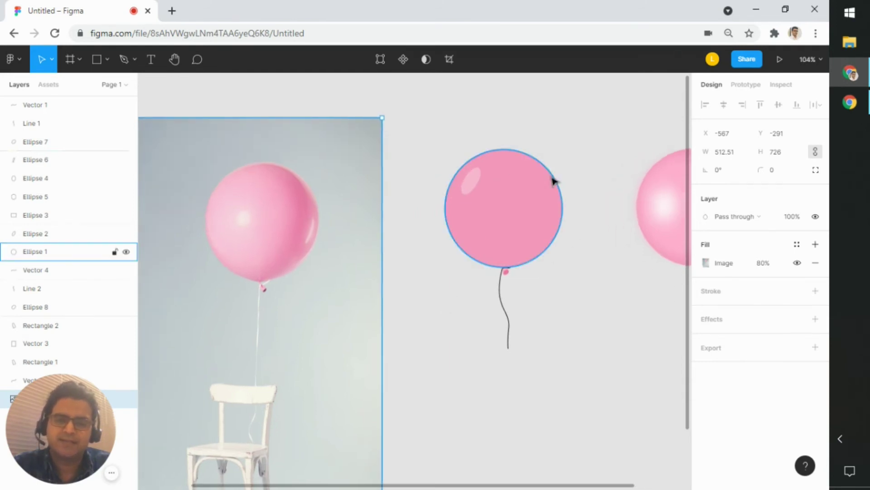
click(520, 223)
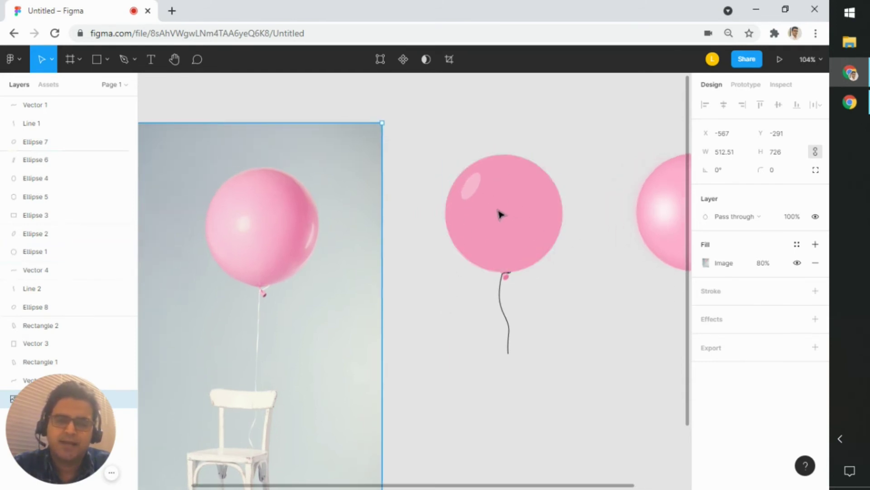
click(706, 263)
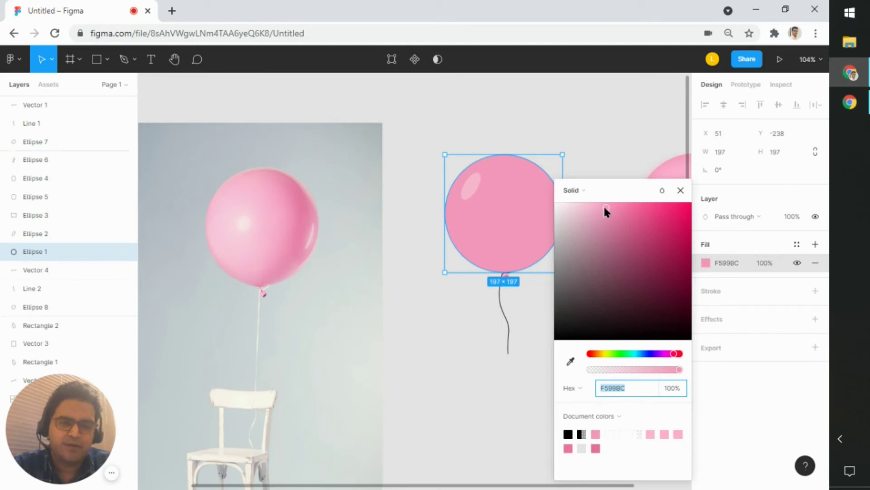
drag(604, 208, 601, 202)
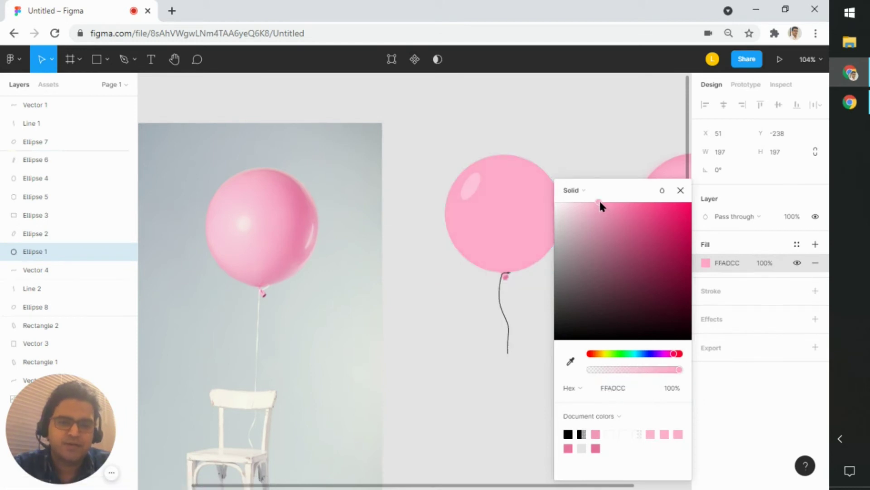
click(469, 320)
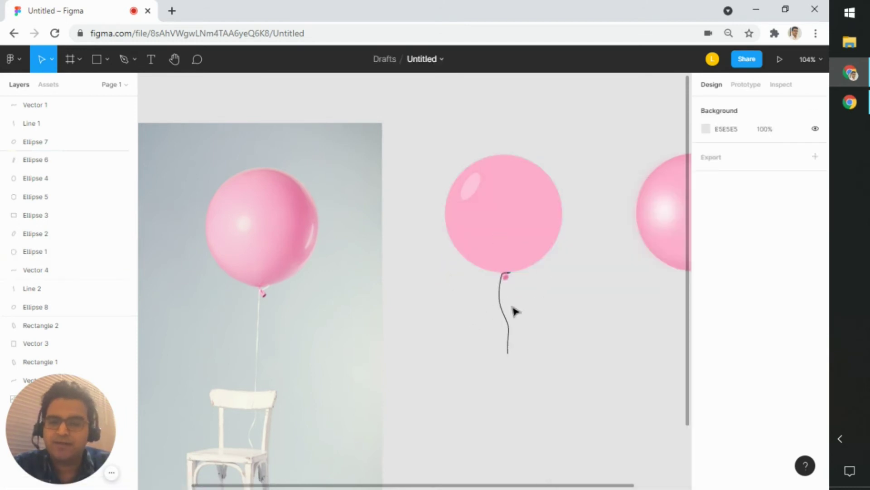
Lighten the stroke of the plain balloon's string and knot tie from black to dark grey, and deselect them.
scroll(515, 315, up, 5)
drag(536, 414, 475, 253)
drag(551, 399, 482, 238)
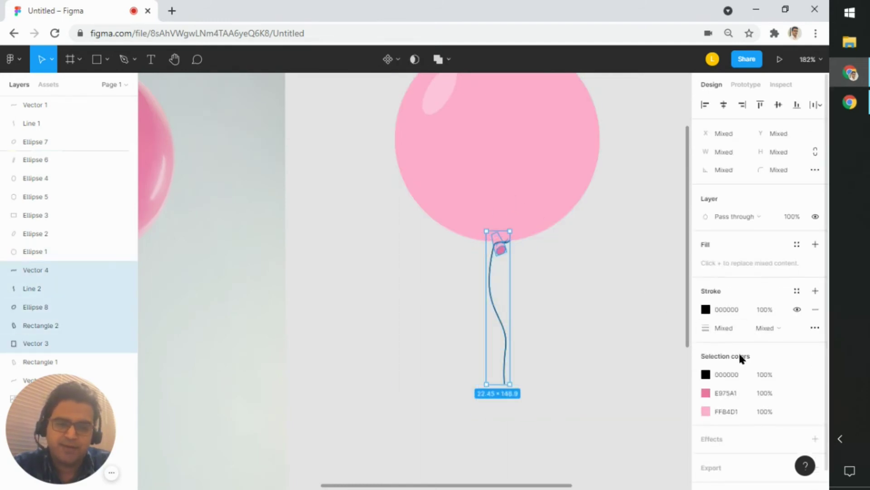
click(706, 310)
drag(578, 335, 542, 286)
click(532, 296)
scroll(451, 308, down, 3)
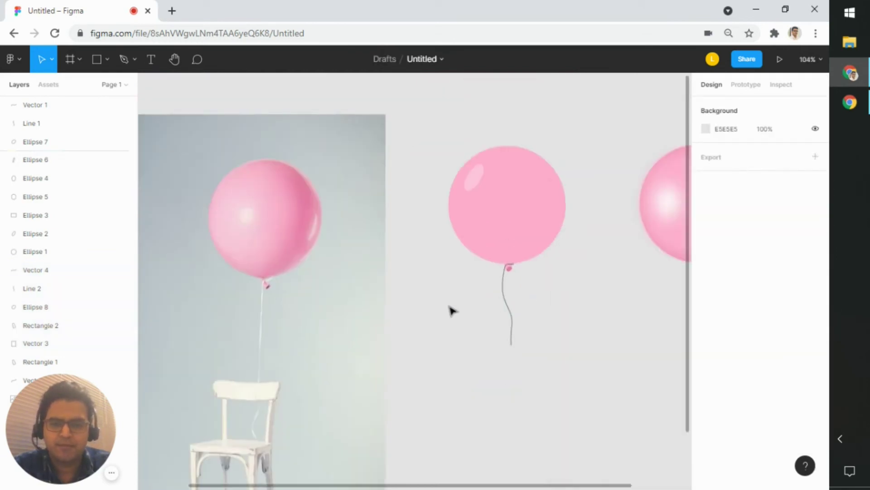
Set the stroke colour of the shaded balloon's string and knot tie to dark grey 565656 and deselect everything.
drag(451, 309, 408, 295)
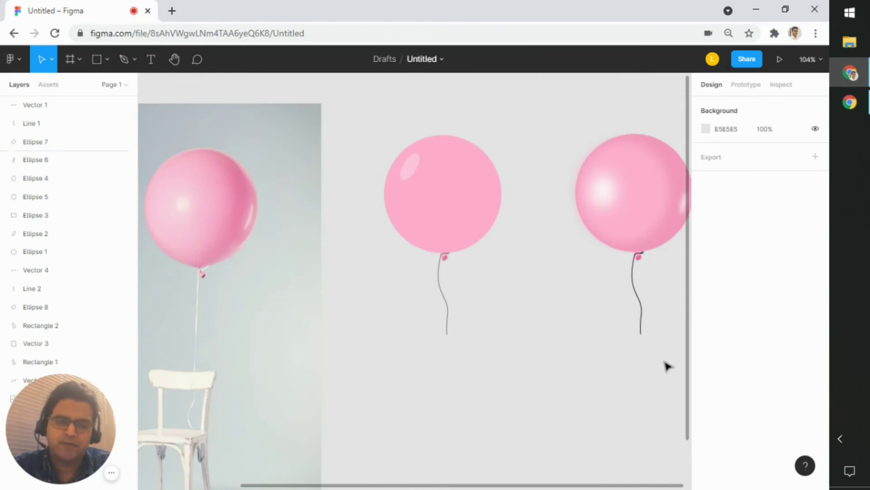
drag(664, 359, 615, 254)
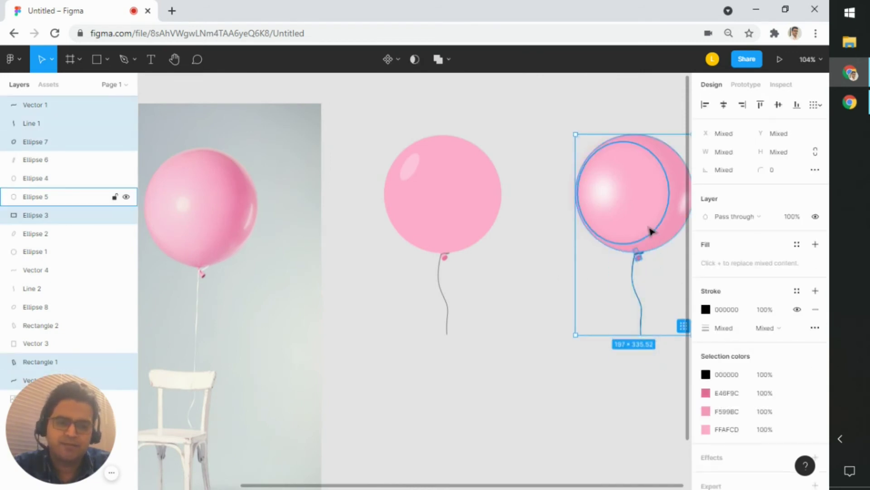
click(706, 309)
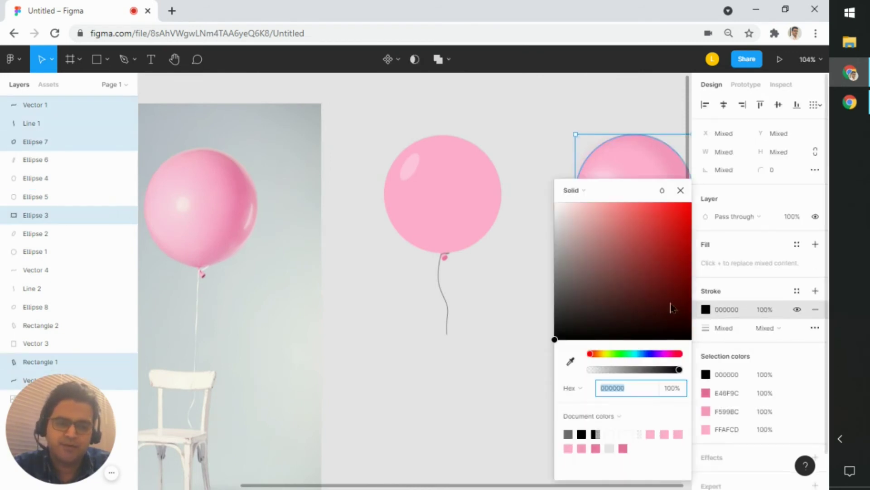
click(606, 191)
drag(619, 188, 510, 190)
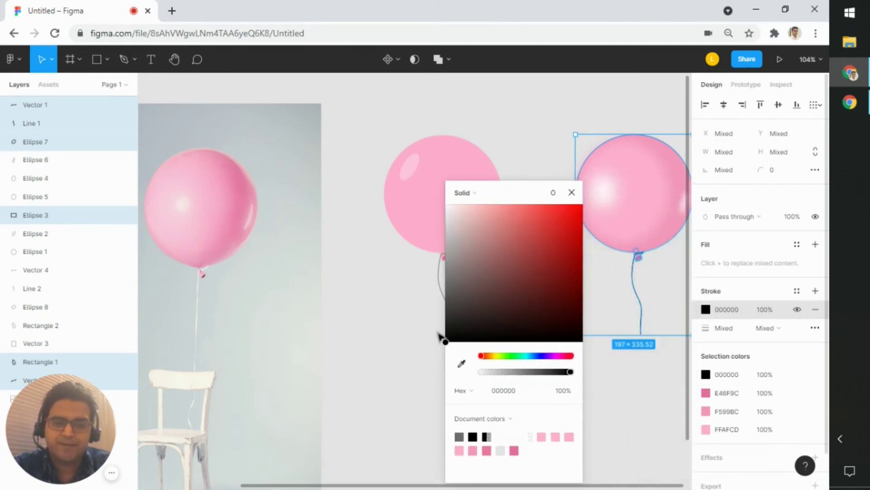
mouse_move(447, 340)
mouse_down()
mouse_move(443, 311)
mouse_move(431, 303)
mouse_up()
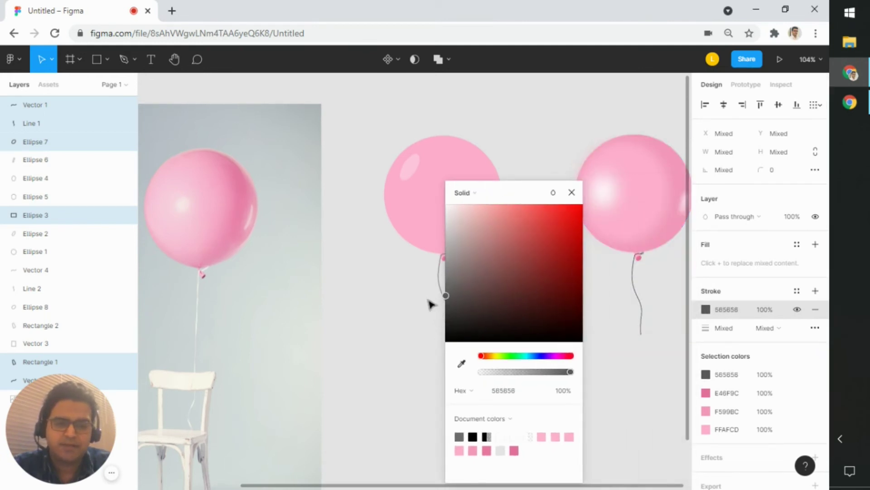
click(572, 192)
click(540, 138)
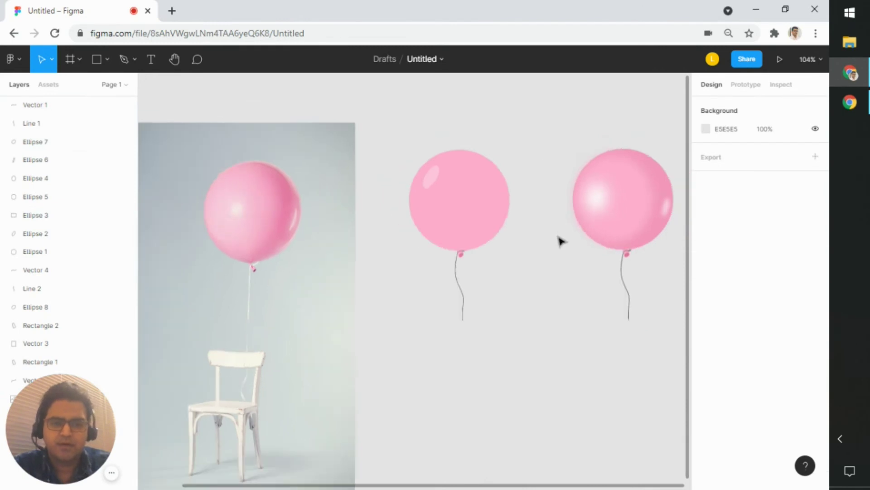
Compare both balloons with the reference photo and inspect the plain balloon's body fill and oval highlight.
scroll(549, 263, right, 2)
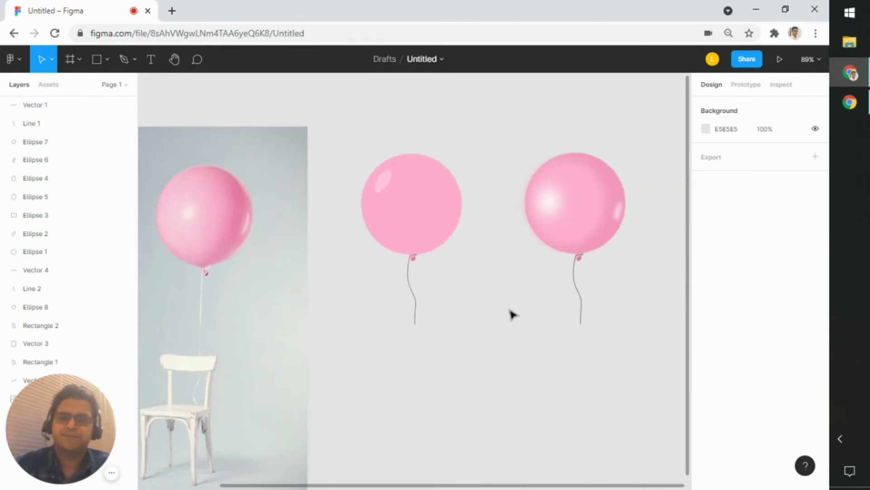
scroll(522, 313, left, 1)
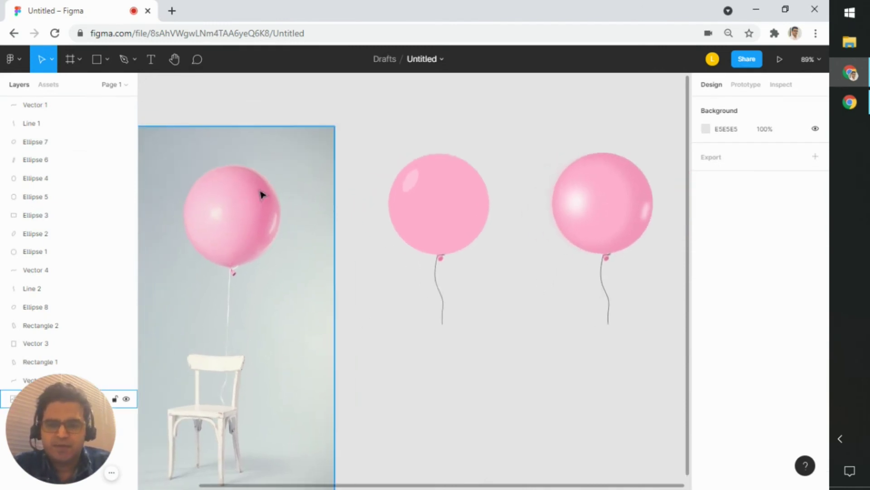
scroll(396, 249, up, 3)
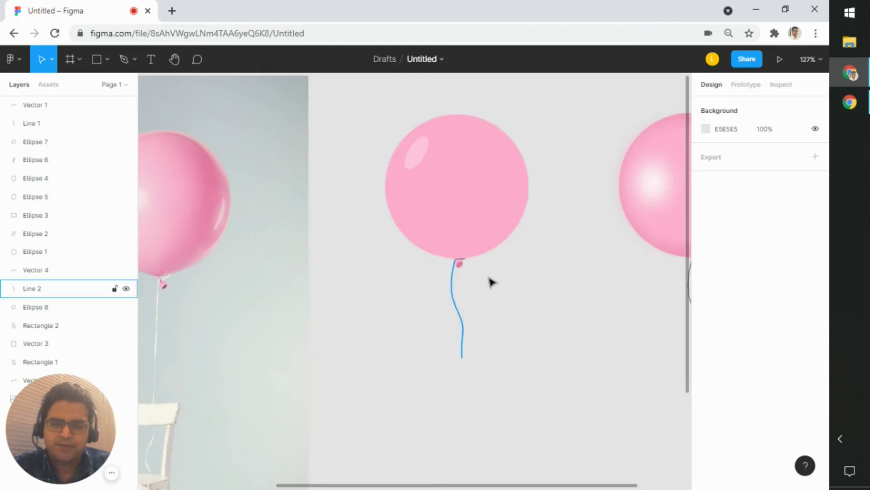
scroll(522, 280, right, 1)
click(493, 201)
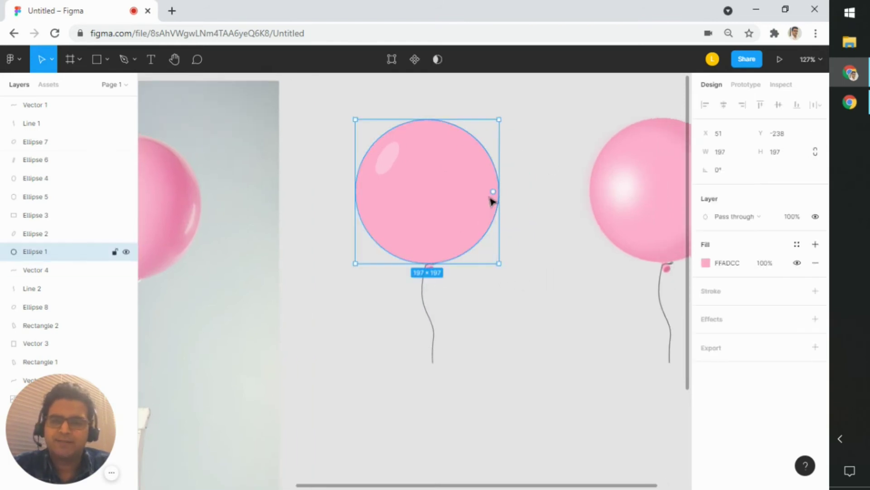
click(394, 162)
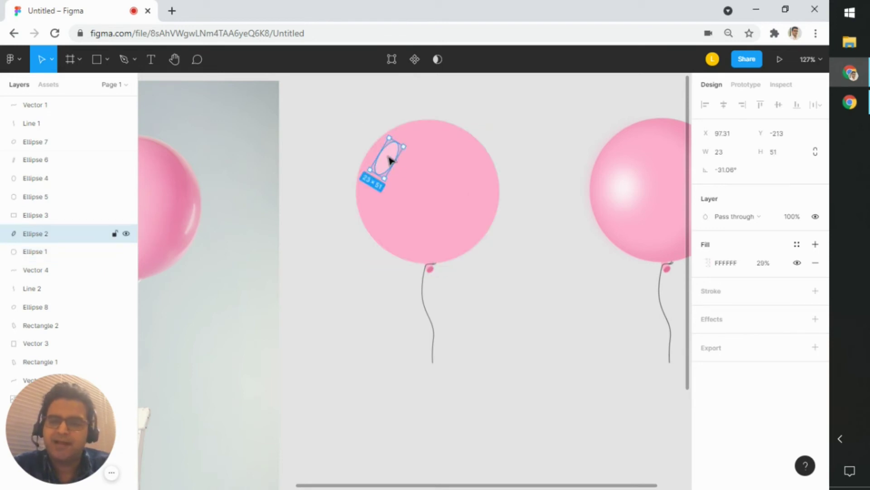
click(509, 229)
drag(509, 229, 455, 231)
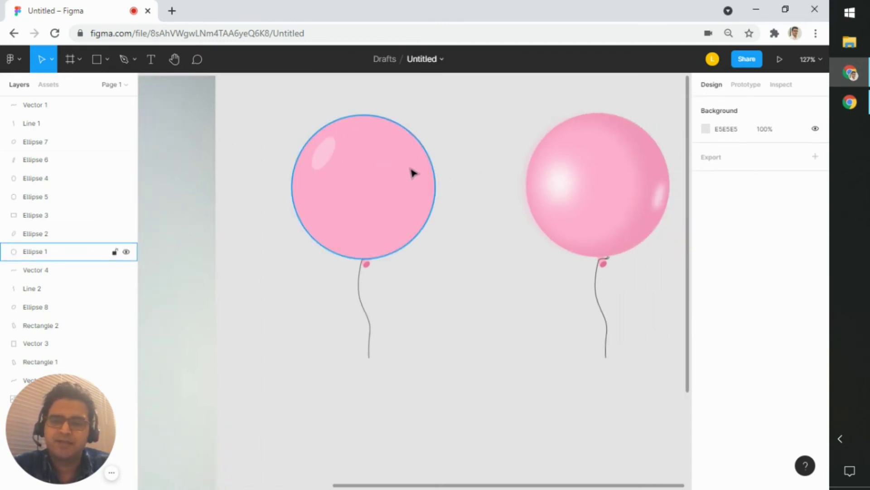
Examine the plain balloon's highlight, knot and curved string up close.
scroll(366, 198, up, 5)
scroll(407, 195, down, 3)
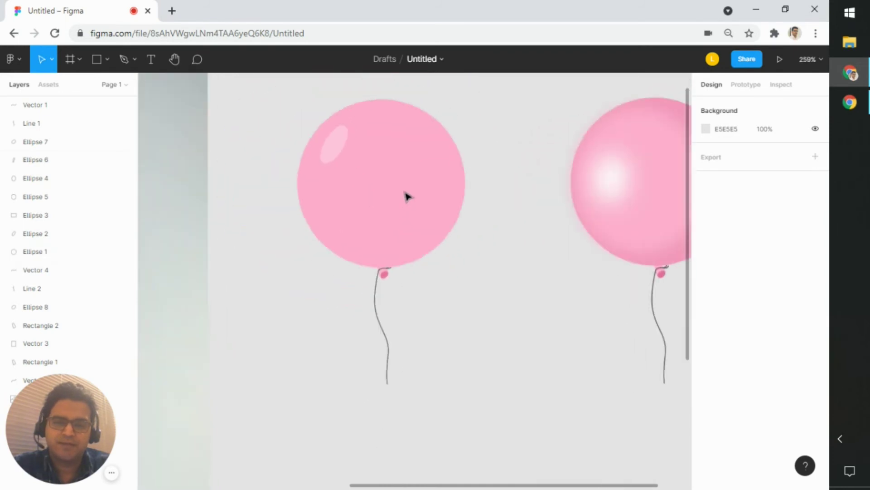
scroll(460, 171, up, 1)
scroll(369, 188, up, 2)
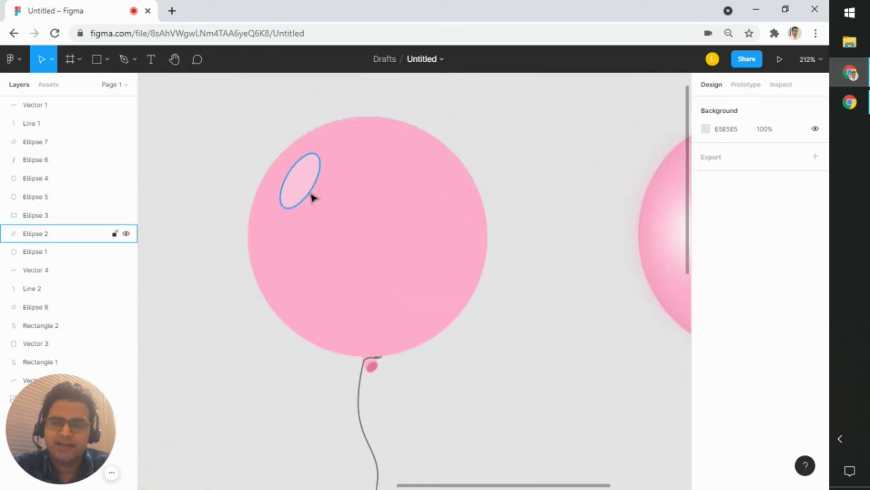
scroll(537, 263, down, 3)
drag(540, 275, 504, 199)
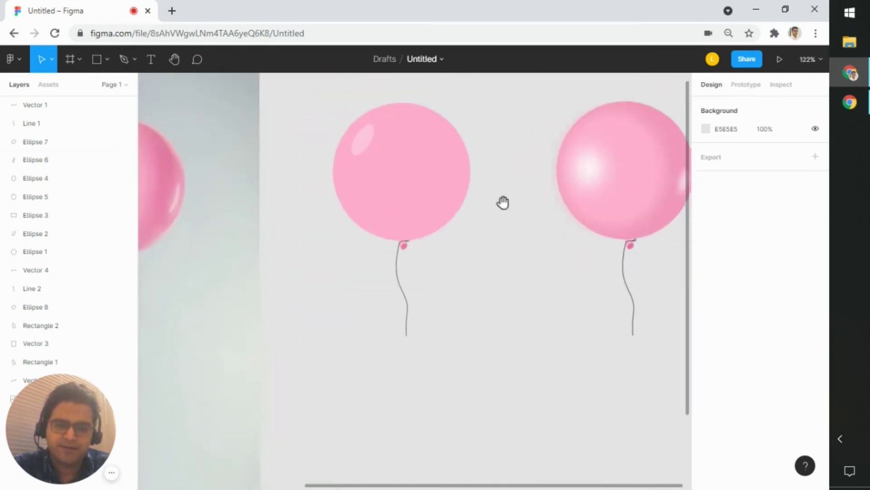
scroll(418, 282, up, 3)
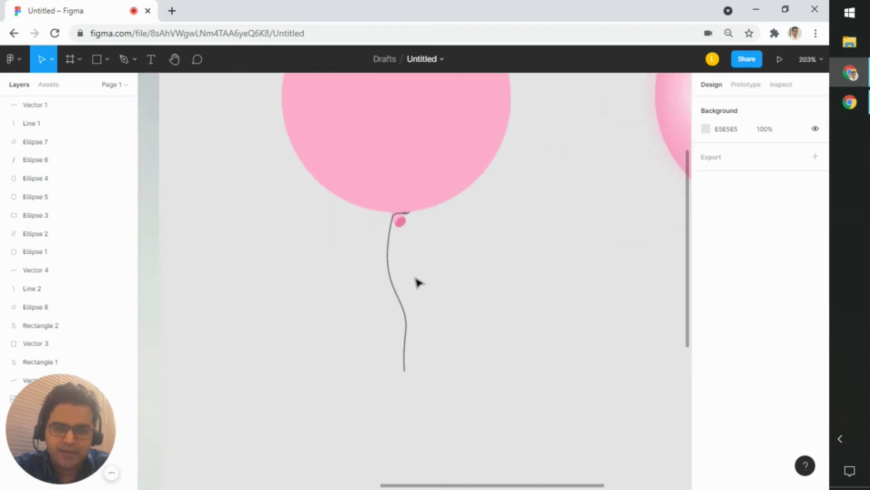
scroll(411, 291, down, 2)
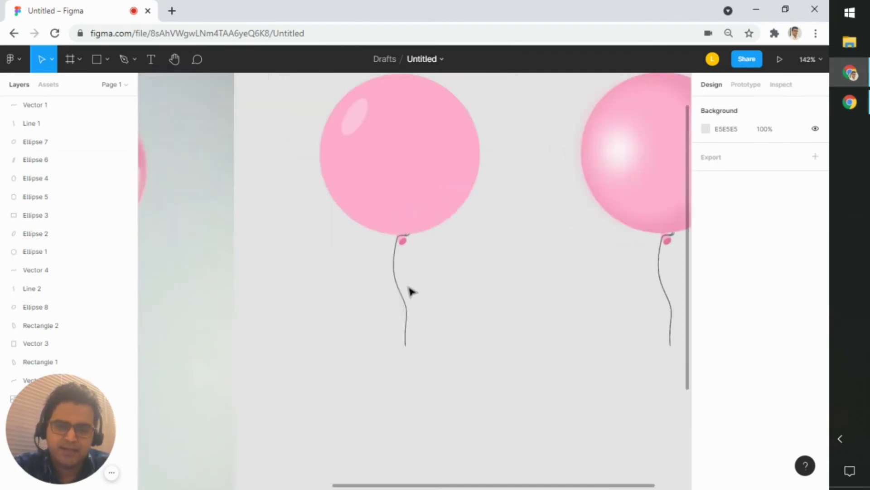
Examine the shaded balloon's soft glow, side highlight and darker edge shading, comparing them with the reference photo and the plain balloon.
drag(569, 281, 374, 285)
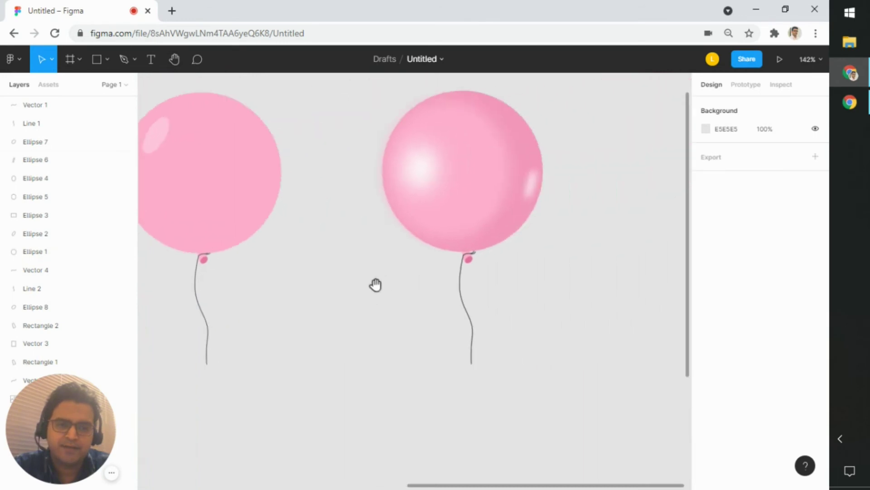
drag(578, 286, 539, 301)
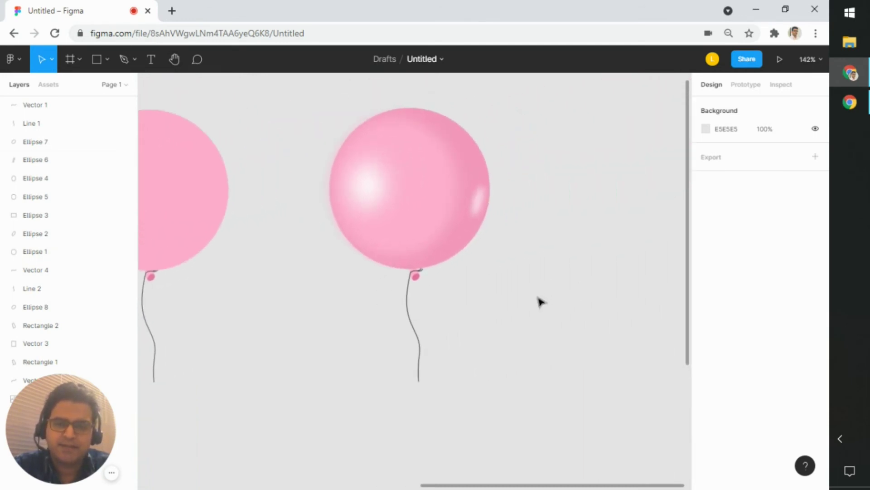
scroll(517, 192, down, 3)
scroll(503, 189, up, 2)
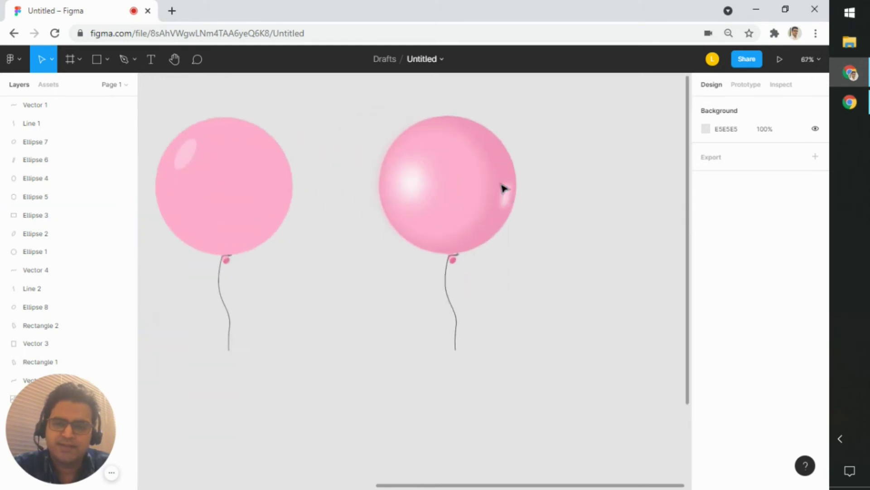
scroll(439, 270, left, 8)
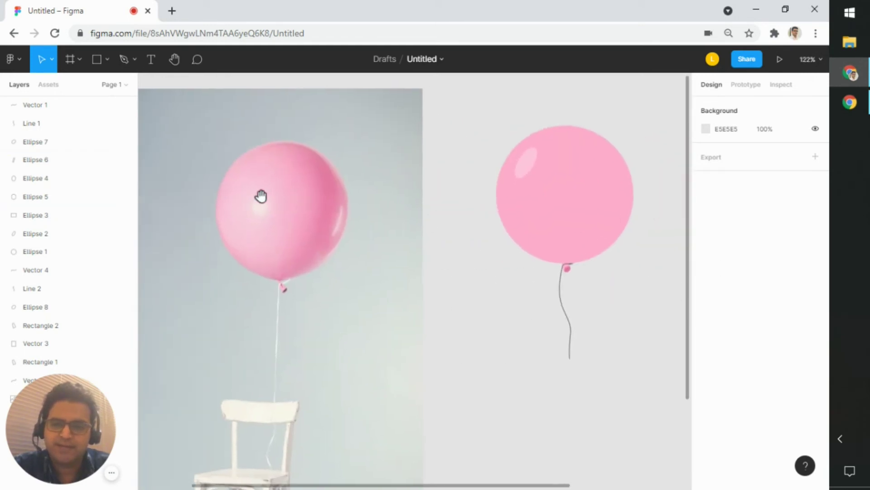
scroll(485, 281, right, 8)
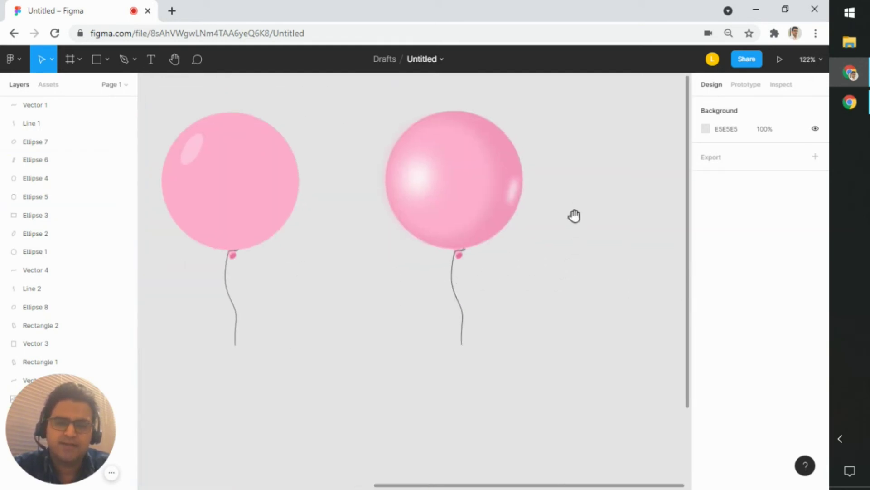
scroll(565, 220, up, 1)
scroll(555, 221, right, 3)
scroll(528, 196, up, 3)
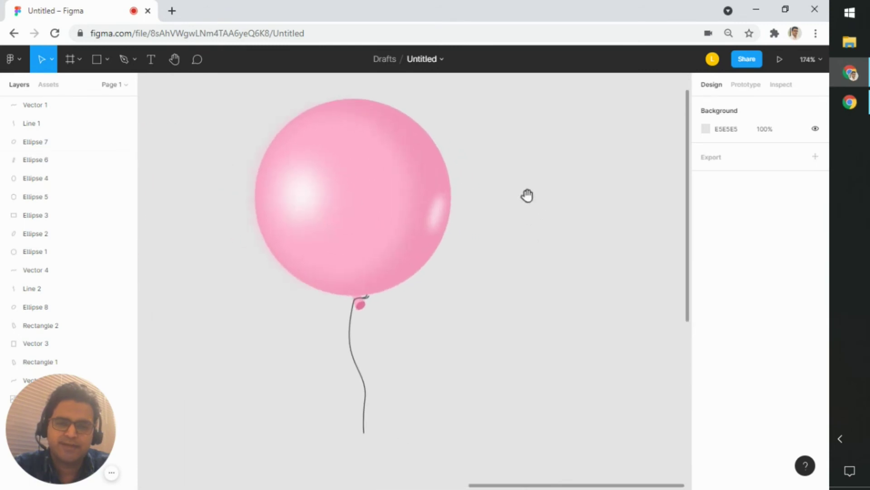
scroll(531, 199, down, 2)
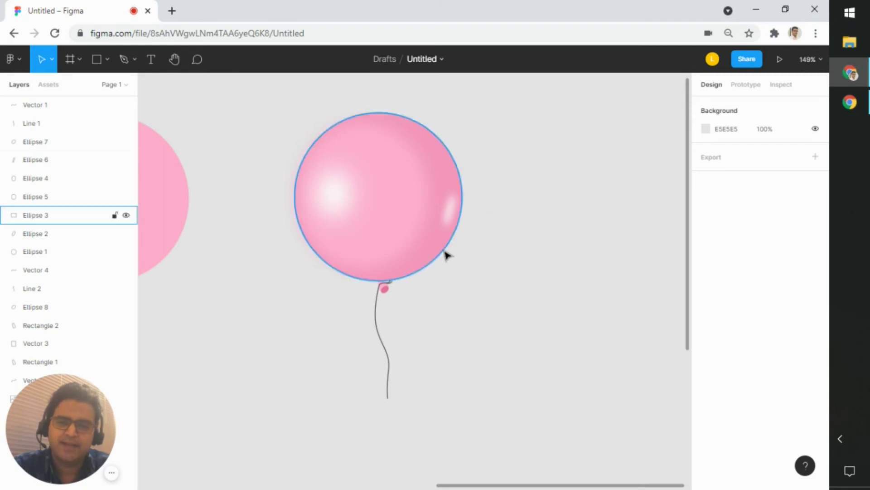
scroll(496, 264, down, 3)
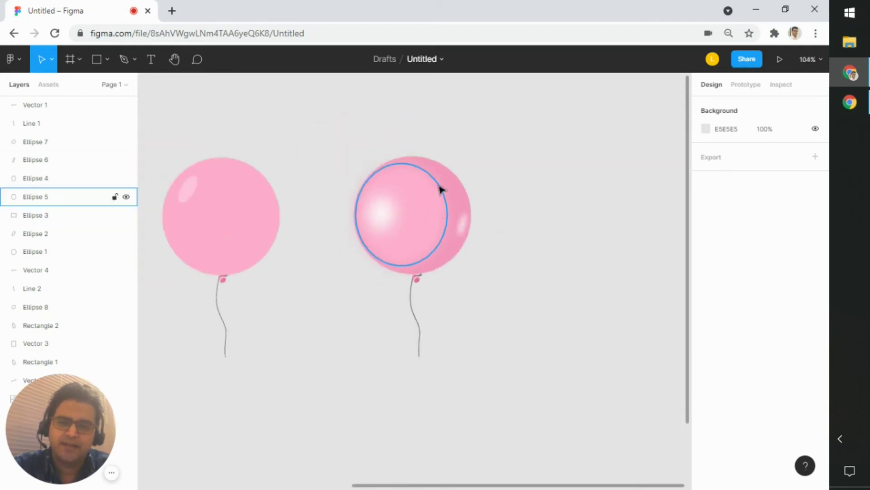
scroll(463, 182, up, 2)
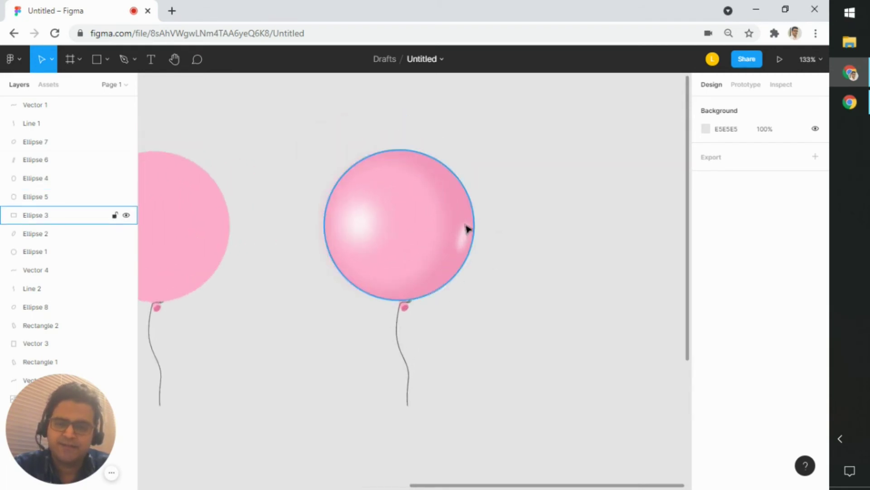
drag(495, 291, 565, 294)
scroll(513, 211, up, 3)
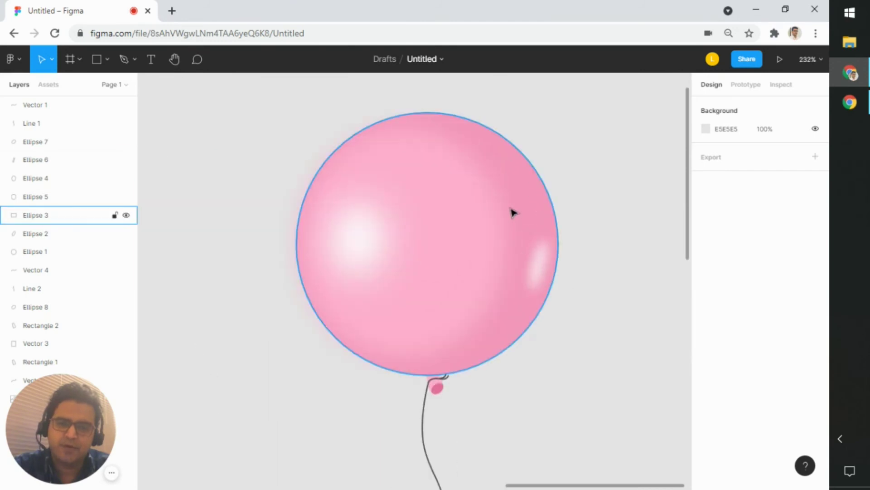
Examine the shaded balloon's glow, side highlight and edge shading up close and beside the plain balloon.
scroll(513, 212, down, 3)
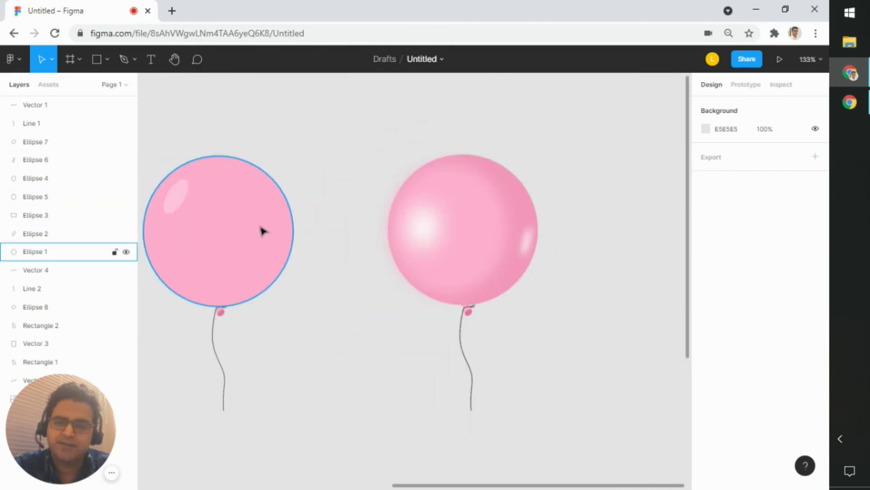
drag(567, 207, 531, 233)
scroll(529, 233, up, 3)
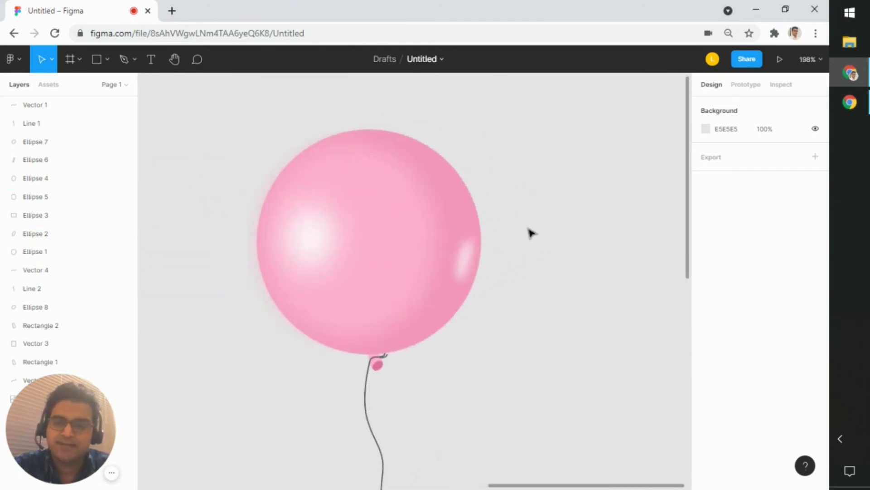
scroll(530, 234, up, 1)
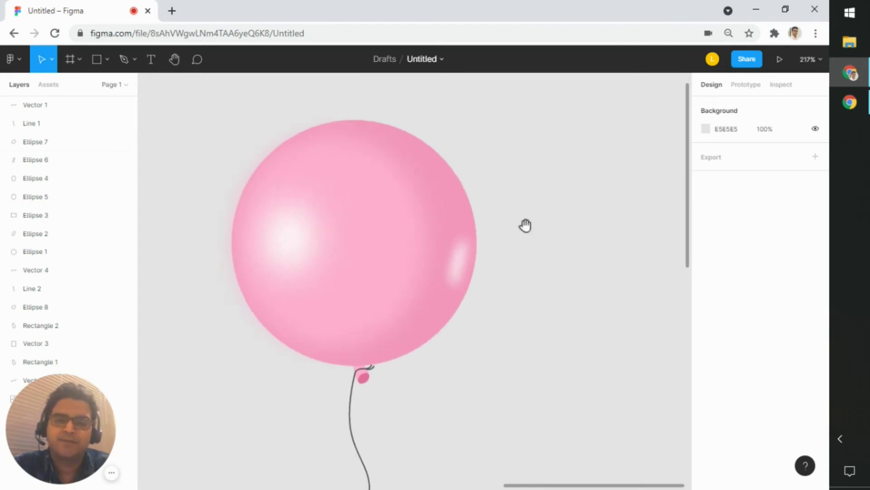
drag(525, 225, 580, 230)
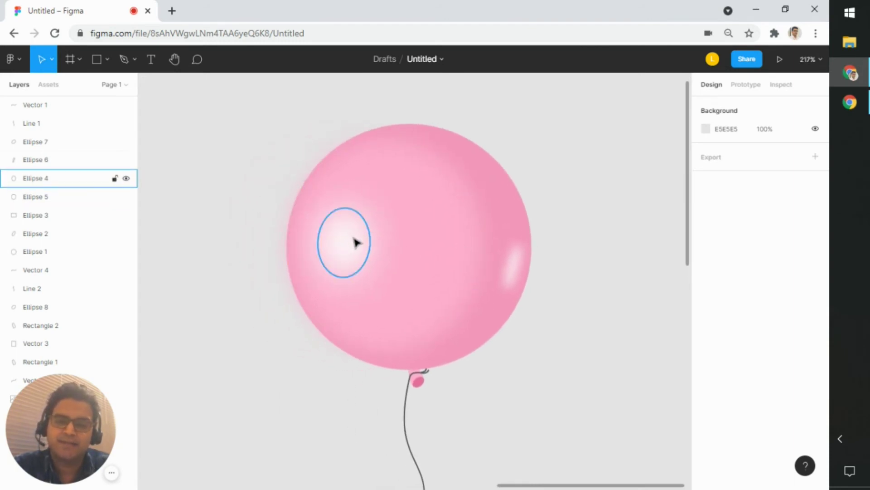
scroll(537, 235, down, 1)
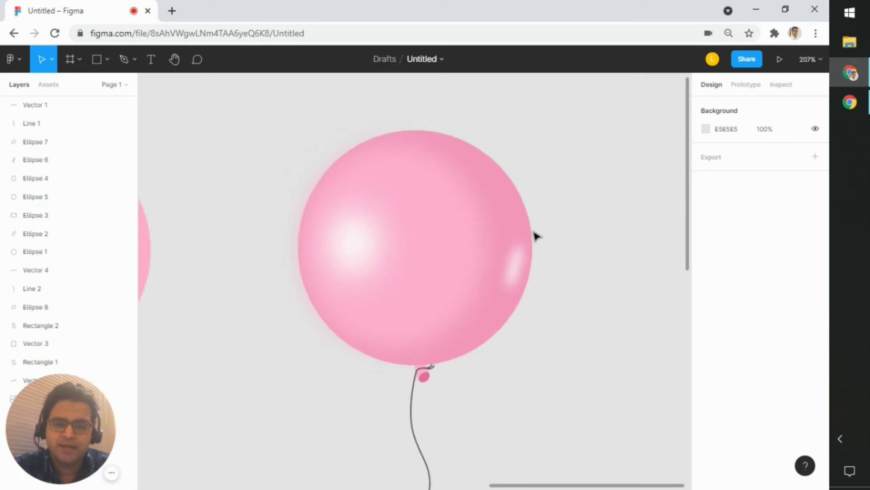
scroll(510, 236, down, 5)
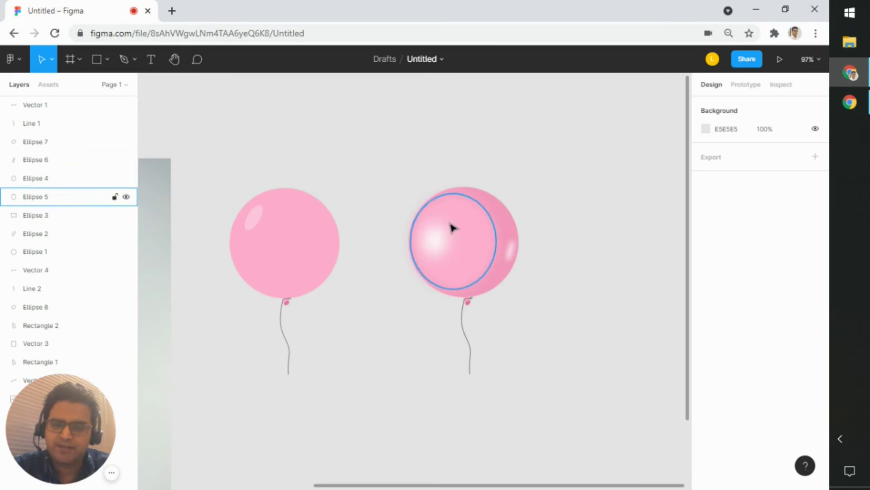
Inspect the fill and layer blur settings of the shaded balloon's lighter inner ellipse and white highlight ellipse.
click(469, 232)
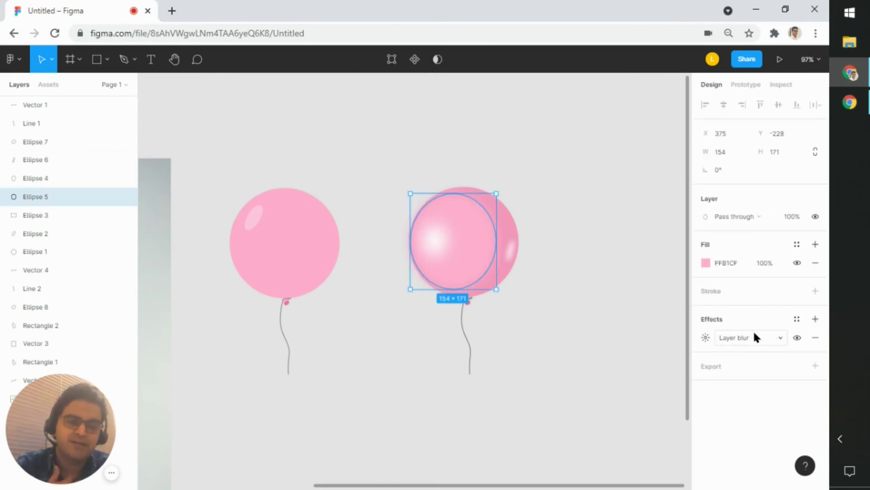
click(526, 244)
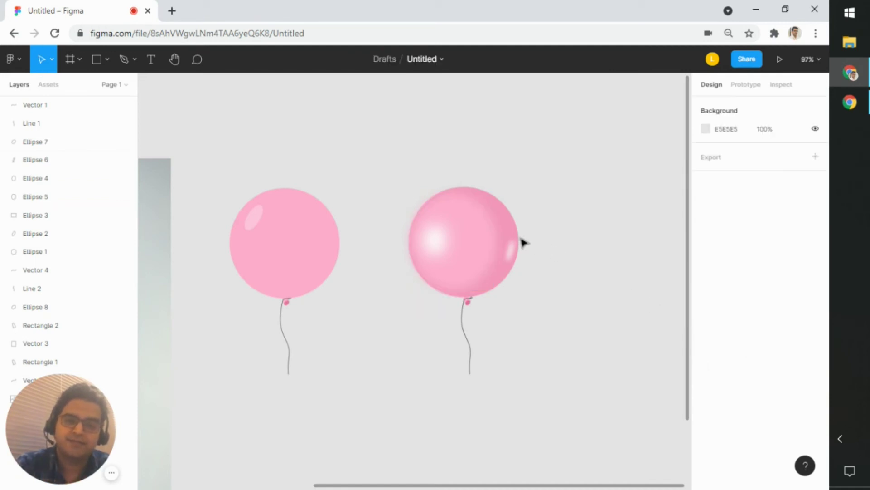
click(512, 232)
click(442, 247)
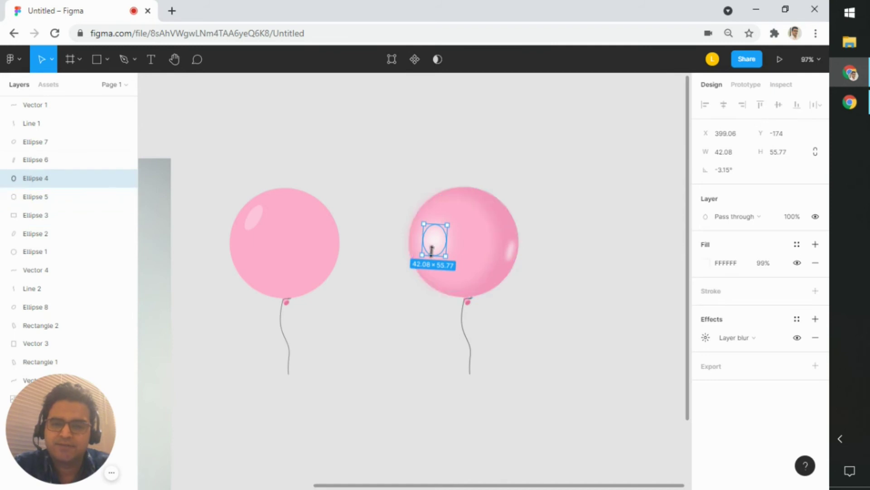
click(557, 263)
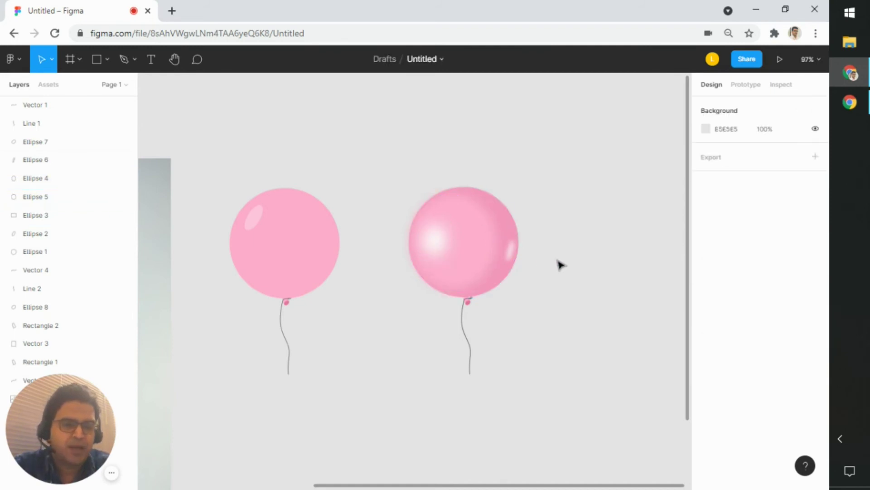
click(488, 255)
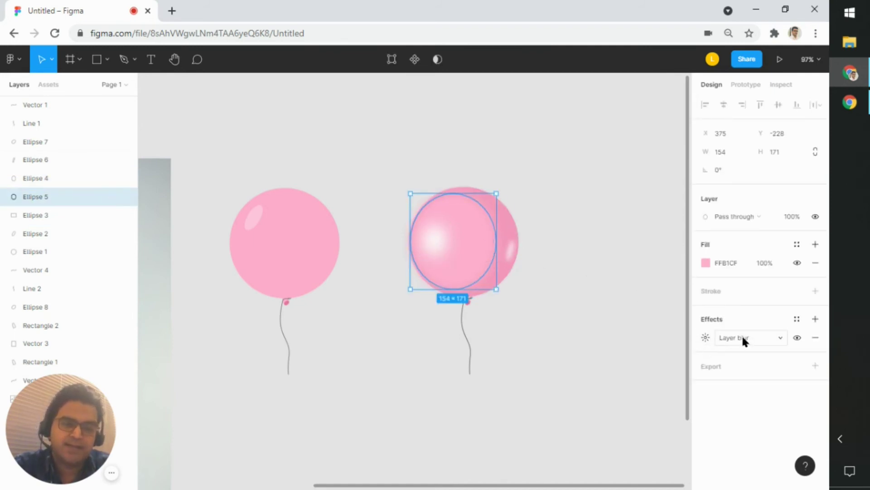
click(551, 243)
scroll(546, 243, up, 5)
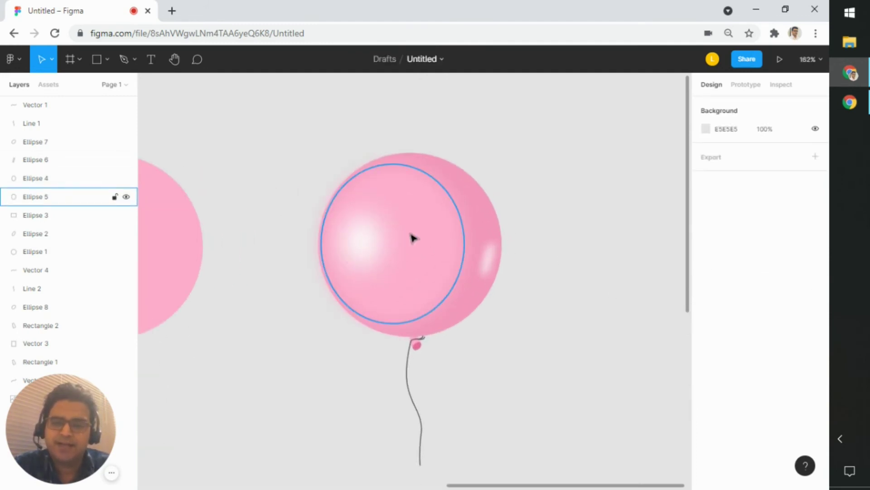
click(387, 211)
scroll(517, 233, down, 2)
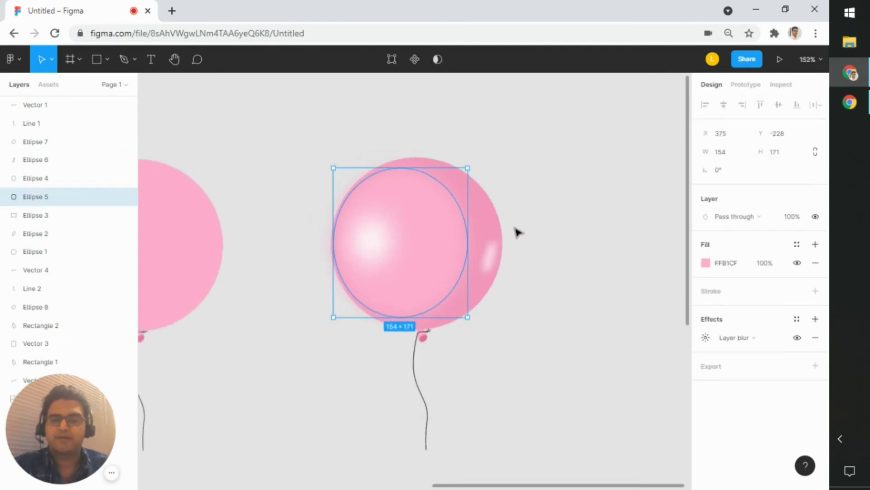
click(518, 232)
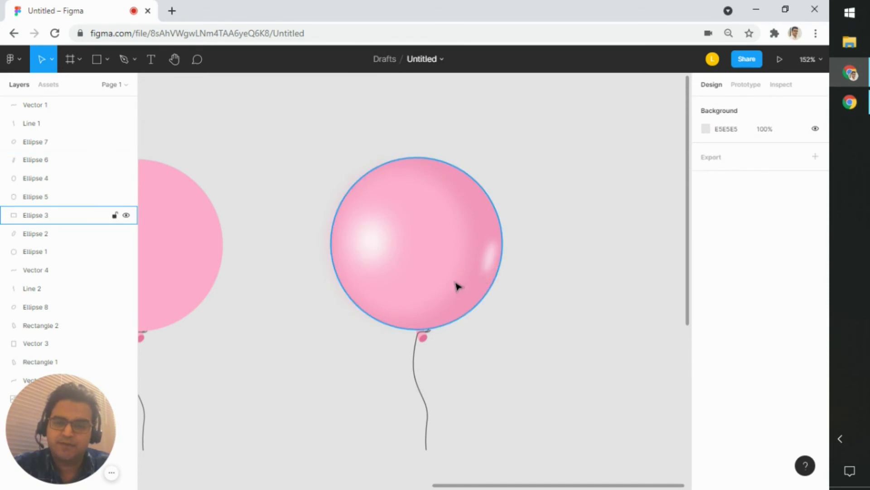
Compare the two finished balloons side by side with the reference photo.
scroll(341, 301, down, 2)
scroll(342, 301, down, 1)
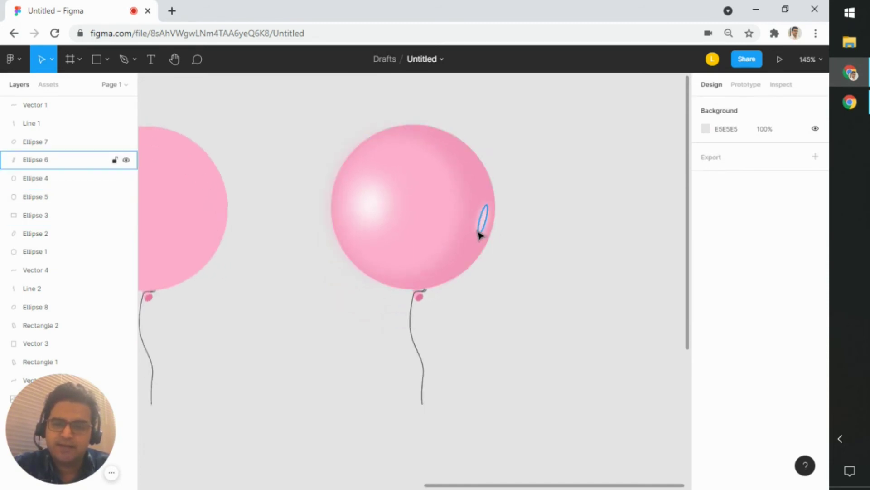
scroll(481, 250, down, 5)
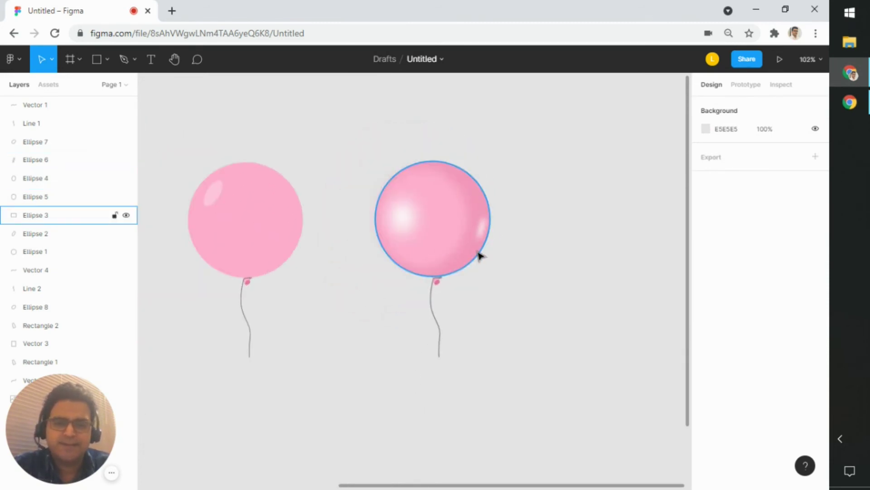
scroll(480, 254, down, 5)
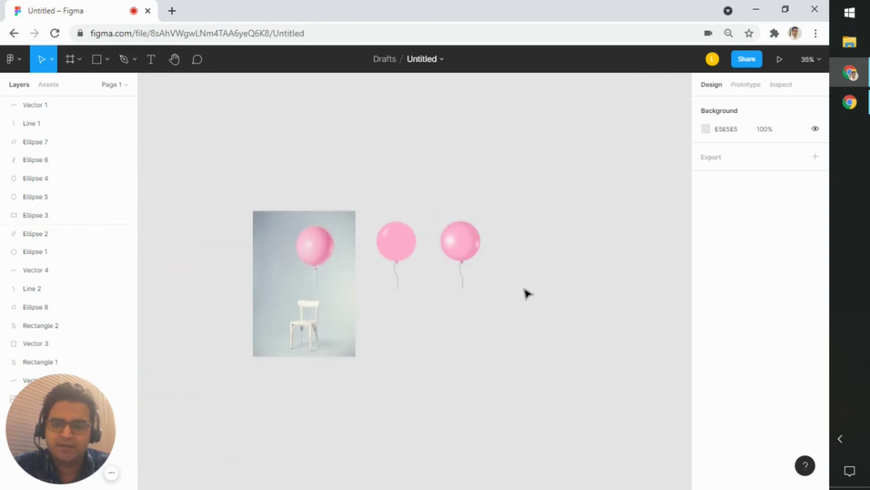
drag(499, 299, 472, 303)
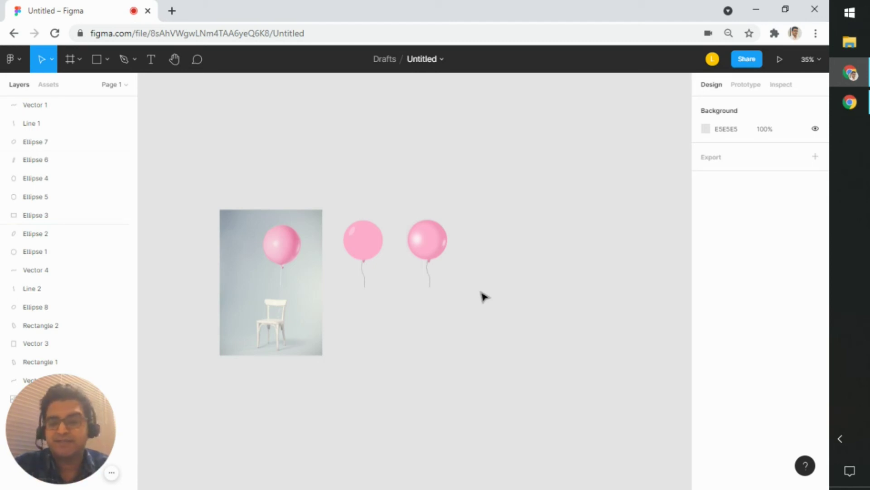
Group all parts of the shaded balloon, including its knot and string, and name the group Shiny balloon.
scroll(478, 279, up, 5)
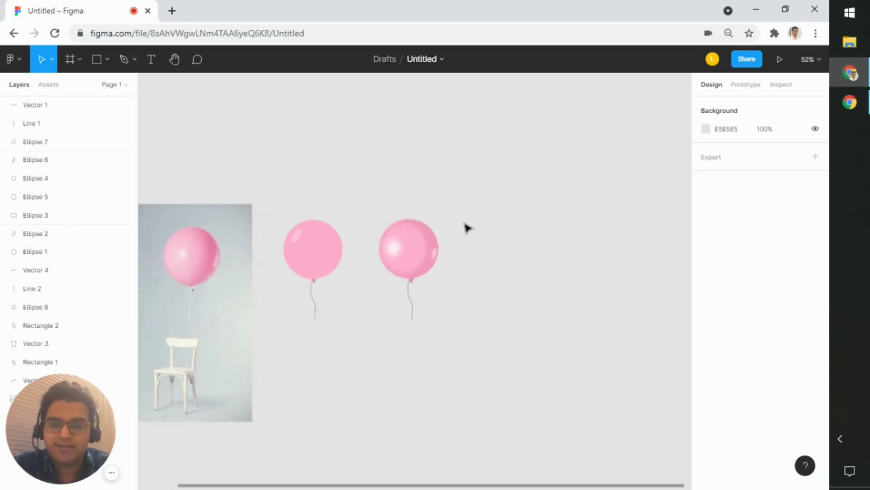
drag(467, 227, 574, 246)
drag(585, 315, 469, 192)
right_click(501, 220)
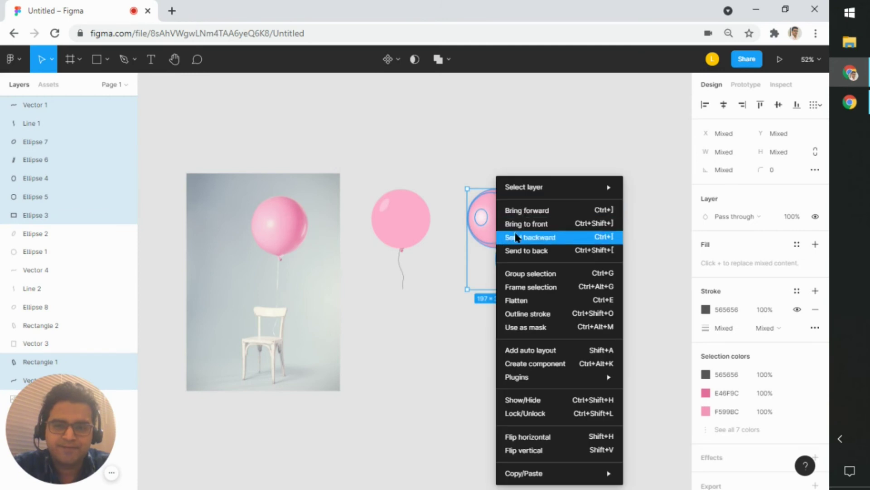
click(529, 273)
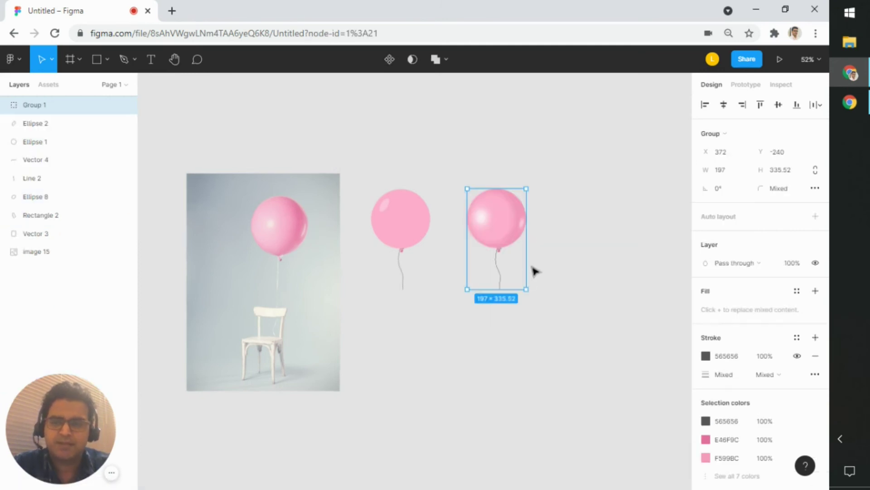
double_click(41, 106)
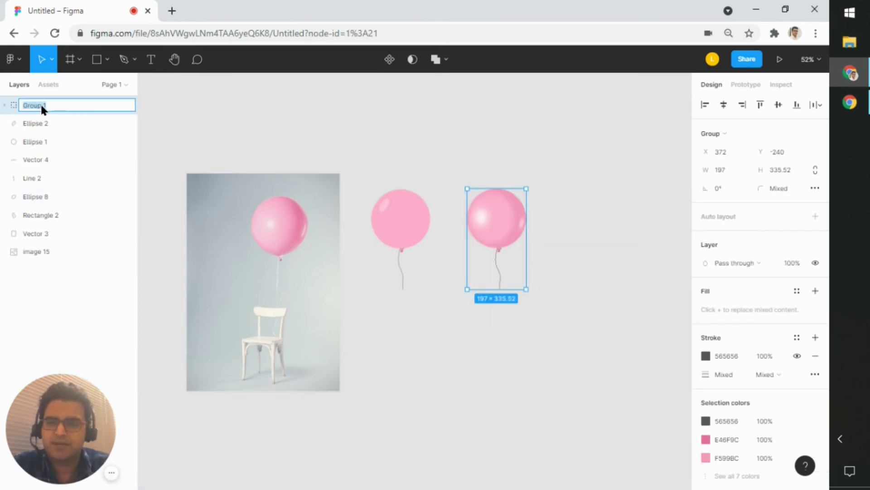
text(Sn)
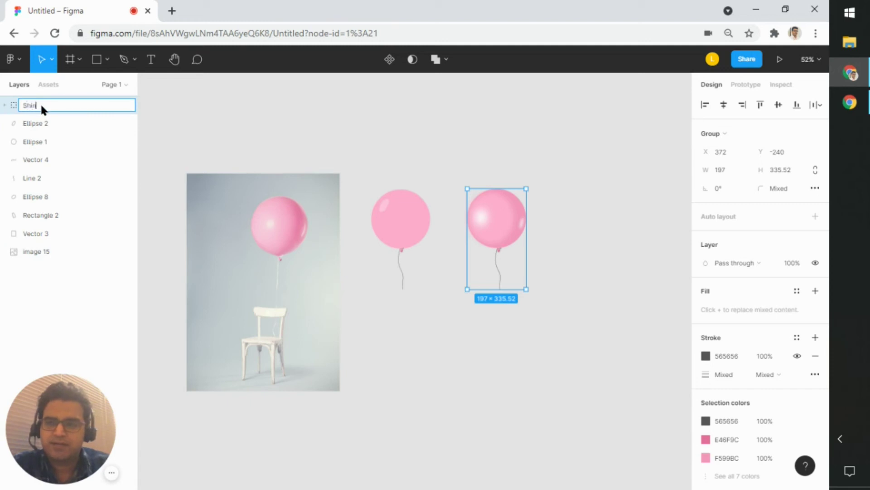
text(iny balloon)
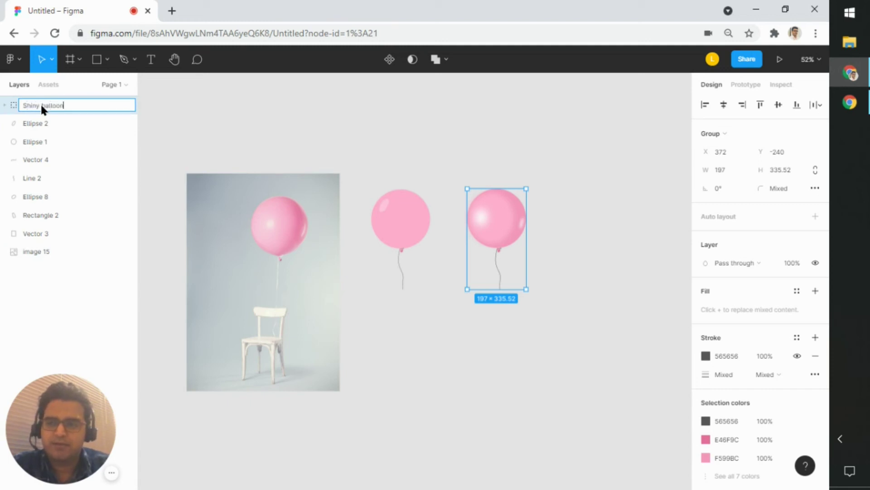
key(Return)
Group all parts of the plain balloon, including its knot and string, and name the group Matte balloon.
click(430, 329)
drag(430, 329, 374, 190)
right_click(395, 216)
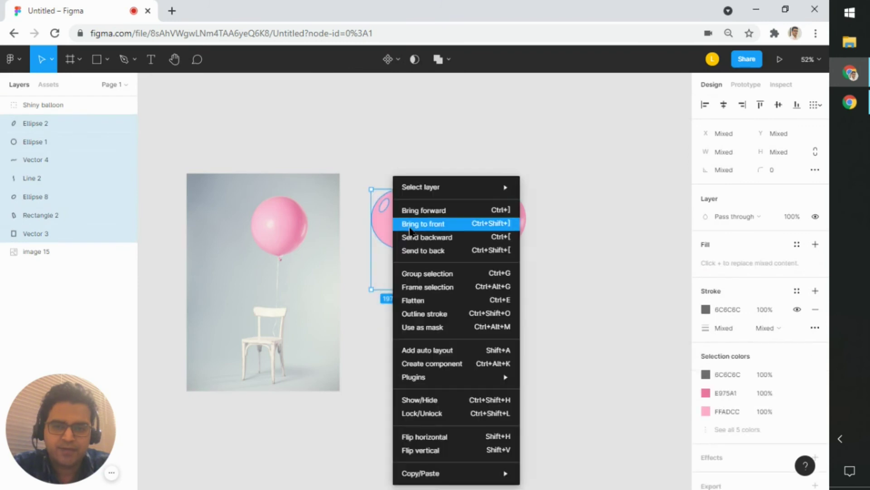
click(417, 274)
double_click(39, 125)
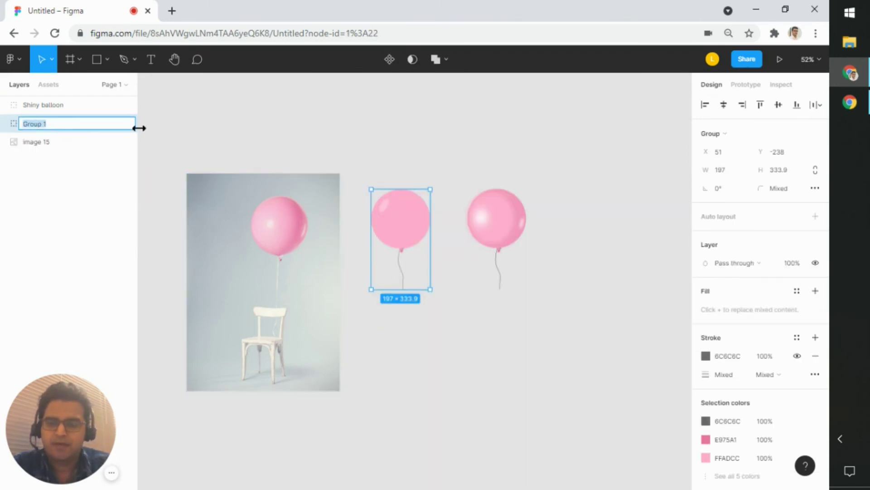
text(Matte bal)
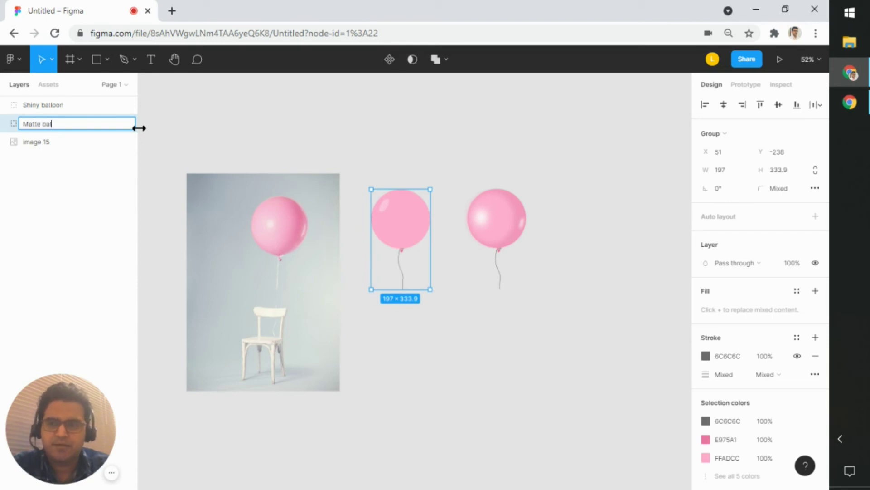
text(loon)
key(Return)
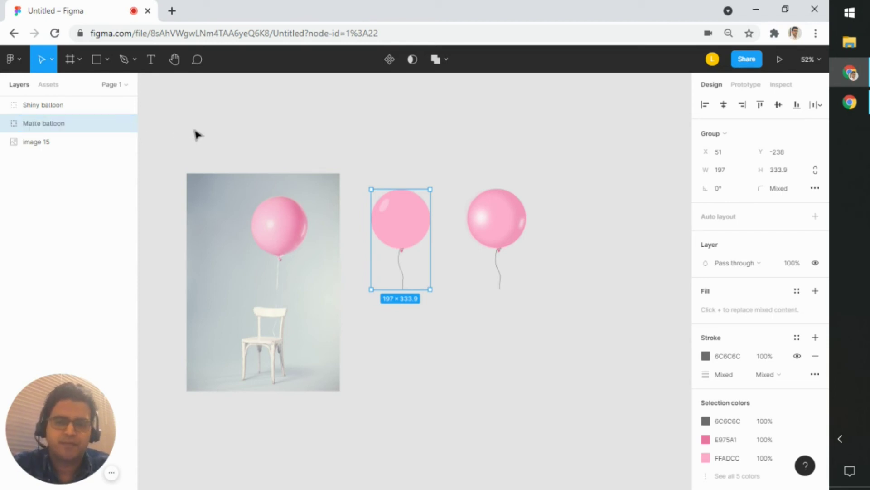
Rename the photo layer image 15 as Reference image and deselect it.
click(201, 215)
double_click(52, 142)
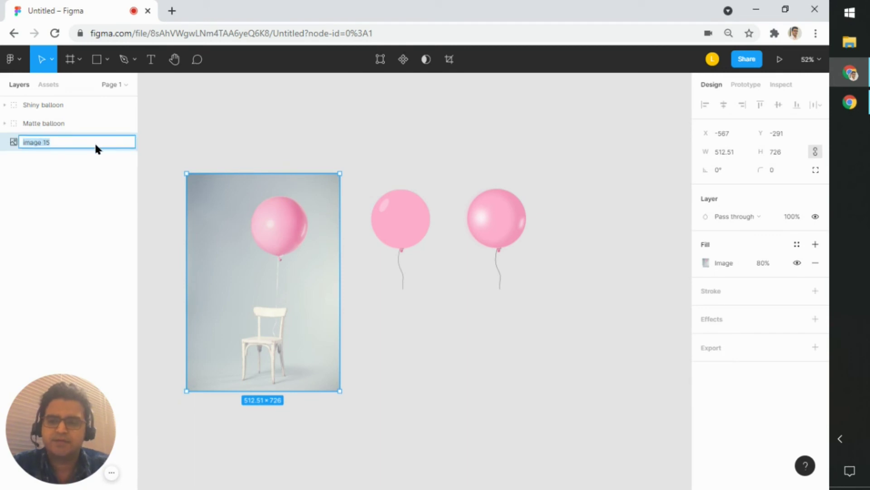
text(Referece)
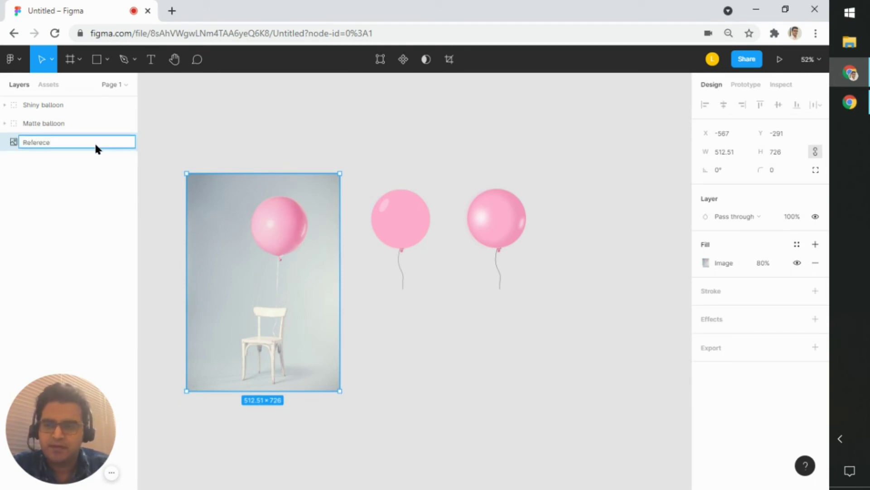
key(BackSpace)
key(BackSpace)
key(BackSpace)
text(ence image)
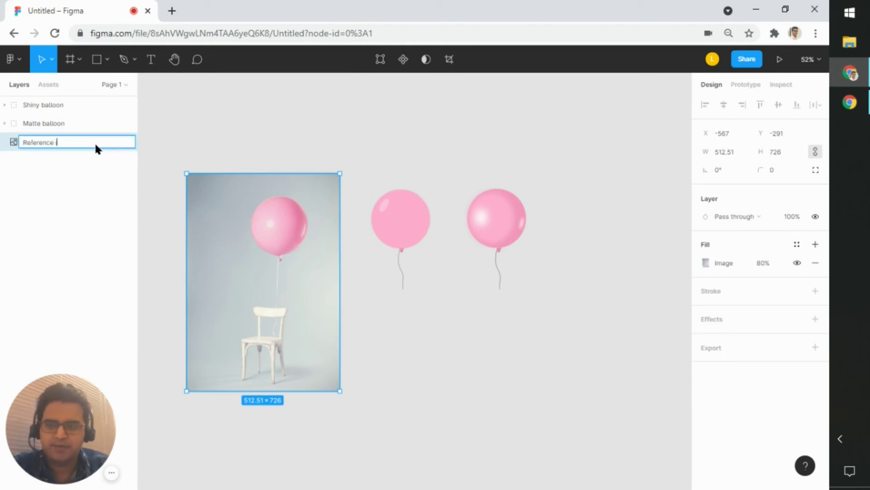
key(Return)
click(256, 131)
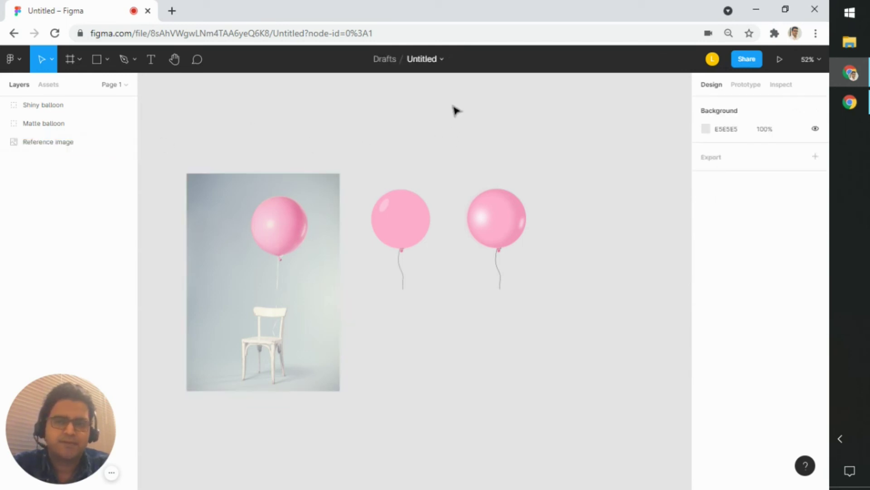
Draw a frame about 629 × 610 on the empty canvas beside the shaded balloon.
drag(494, 117, 385, 109)
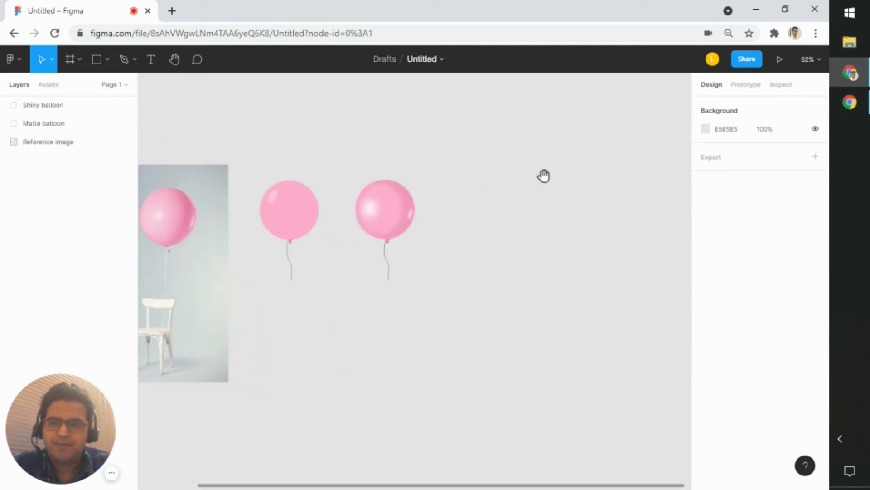
drag(487, 182, 424, 150)
click(81, 62)
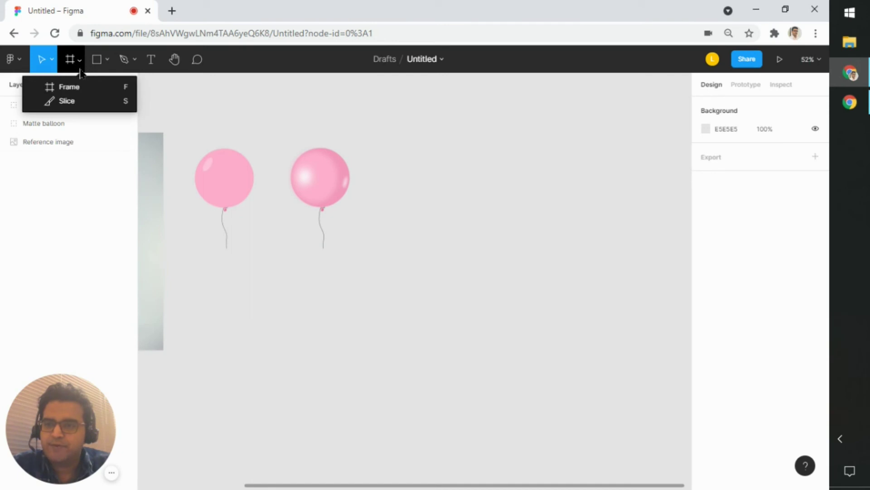
click(67, 87)
drag(427, 147, 419, 254)
scroll(419, 255, up, 3)
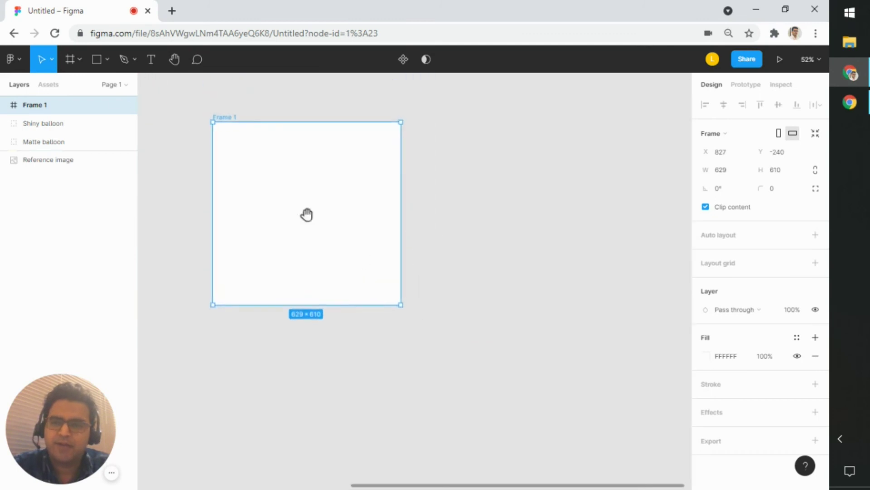
Add a 1080 × 1080 Instagram post preset frame beside the hand-drawn frame.
click(80, 59)
click(68, 88)
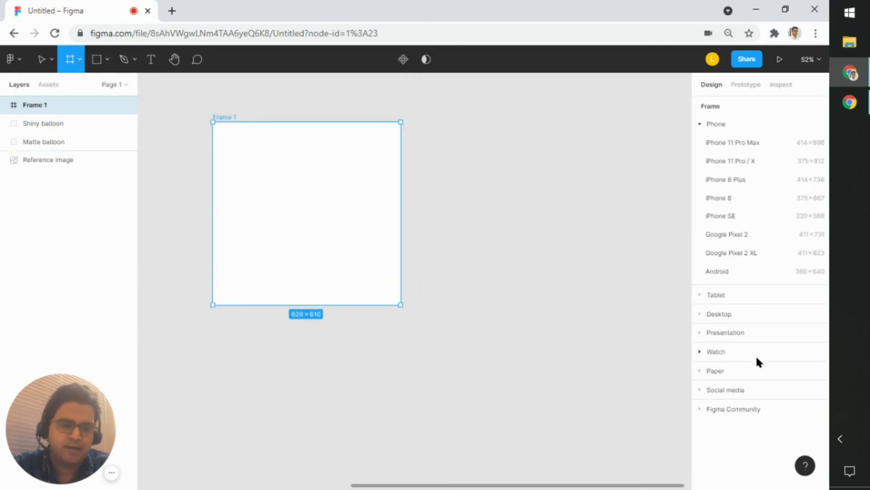
click(714, 391)
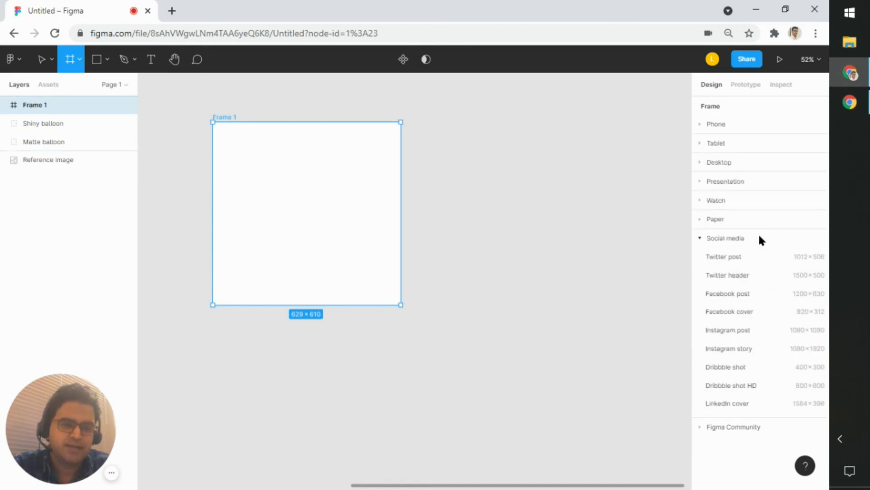
click(766, 330)
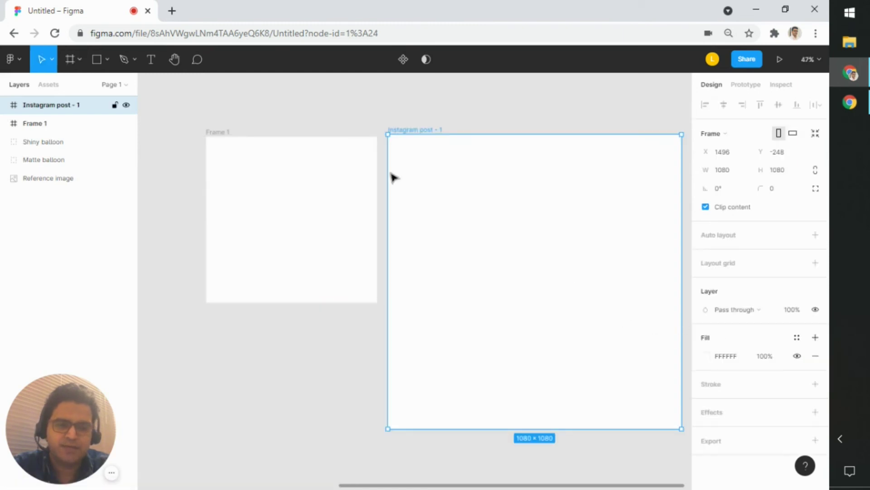
Delete the hand-drawn frame and move the Instagram post frame closer to the shaded balloon, at about X 798, Y -271.
click(292, 172)
key(Delete)
scroll(299, 184, down, 5)
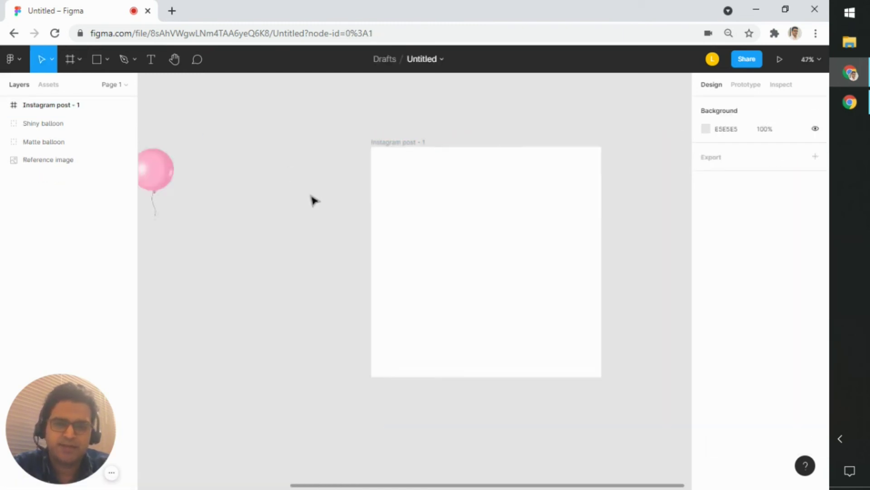
click(385, 216)
drag(385, 215, 274, 211)
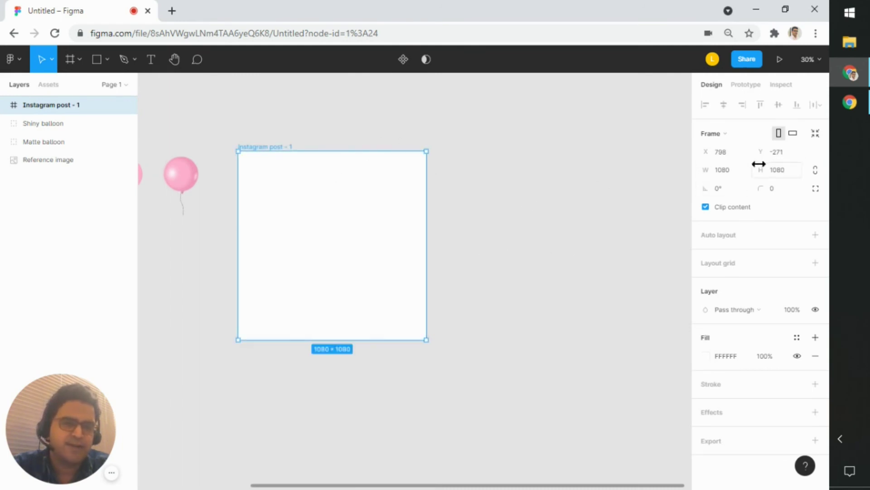
click(555, 226)
Place a copy of the plain balloon group in the left half of the Instagram post frame, at about X 209, Y 259.
scroll(480, 233, left, 3)
scroll(428, 219, up, 2)
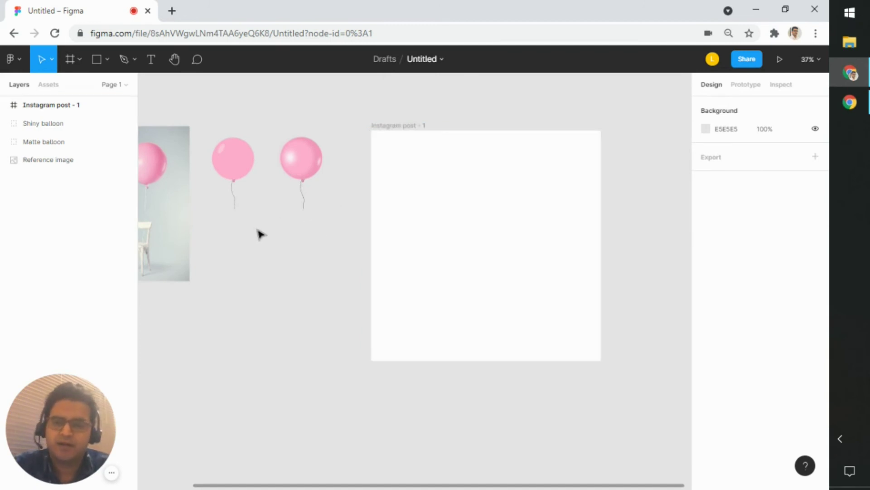
click(215, 147)
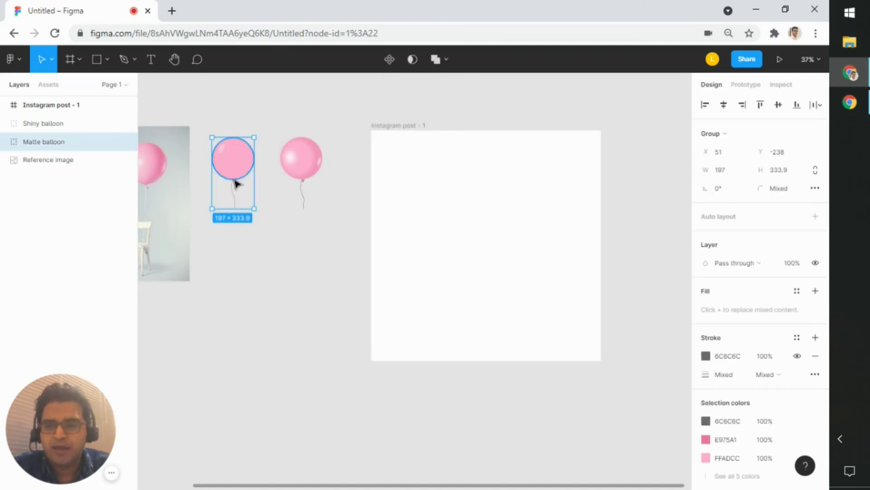
key(ctrl+v)
drag(236, 183, 439, 225)
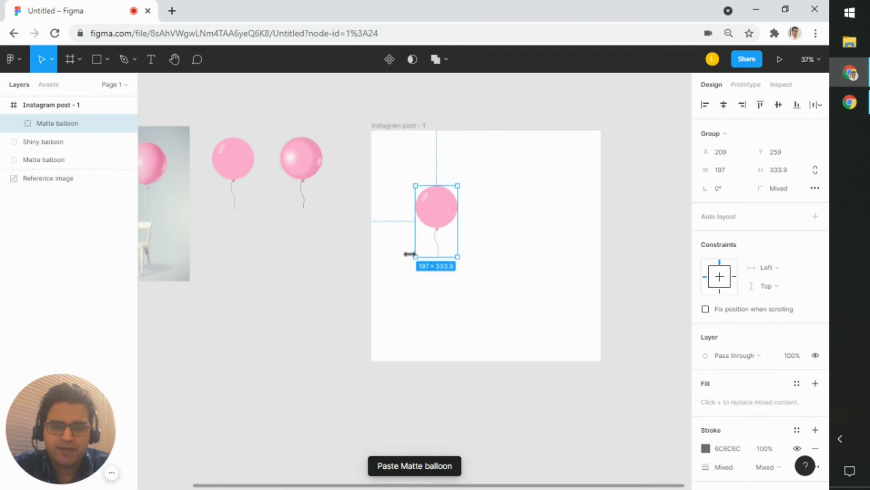
Place a copy of the shaded balloon group in the right half of the Instagram post frame, at about X 673, Y 284.
click(302, 259)
click(293, 161)
key(ctrl+c)
key(ctrl+v)
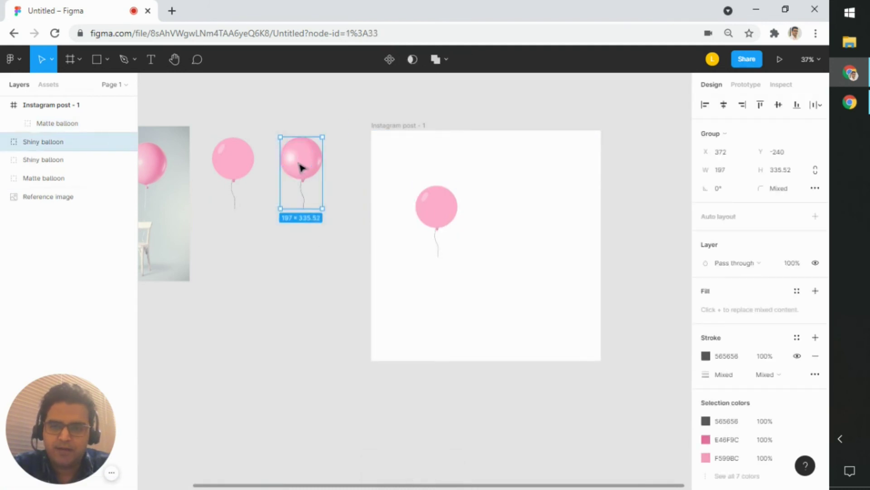
drag(301, 167, 533, 219)
drag(605, 213, 569, 198)
scroll(495, 205, up, 3)
click(535, 211)
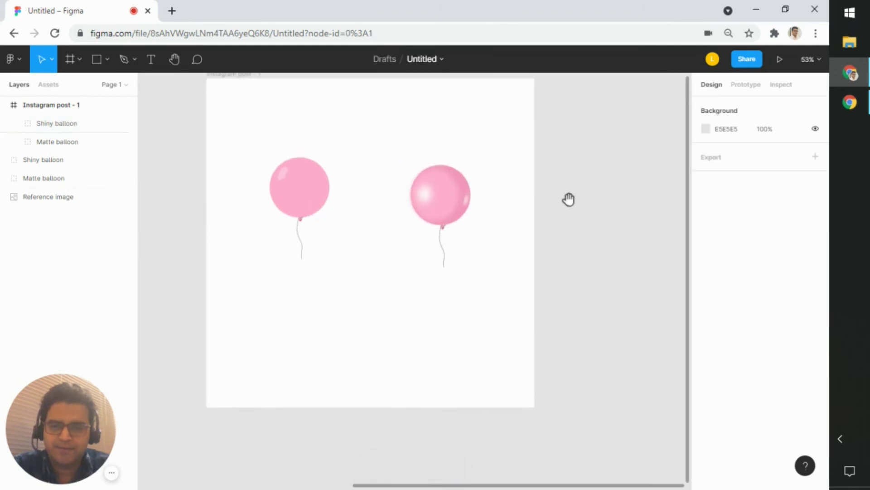
Scale the frame's shaded balloon up to about 444 × 756 and reposition it at about X 551, Y 133.
click(436, 208)
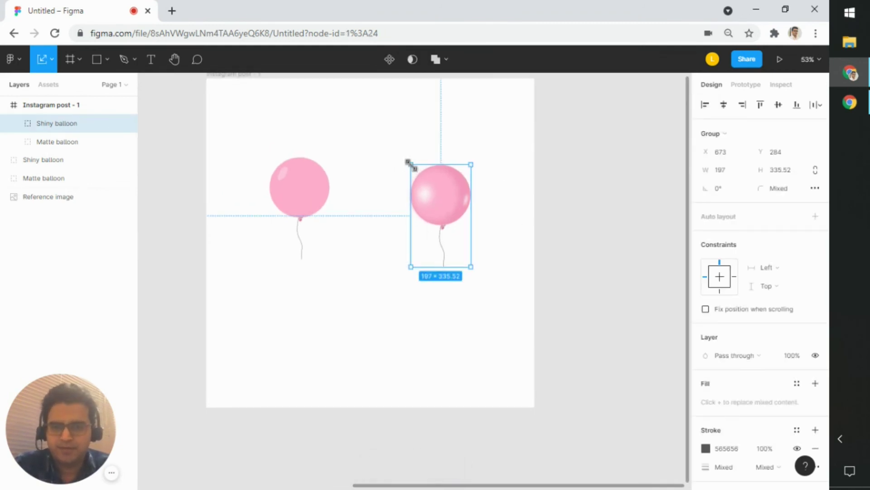
drag(411, 165, 338, 97)
drag(423, 119, 461, 202)
click(542, 209)
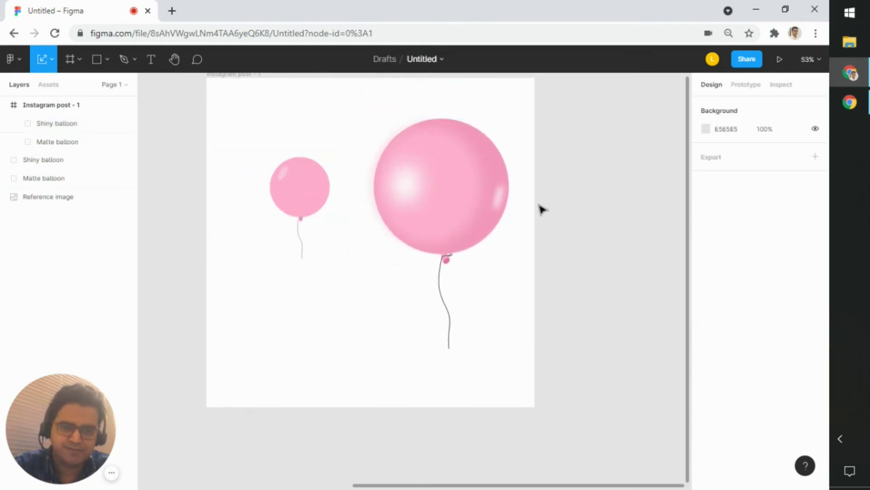
Scale the frame's plain balloon up to about 447 × 758 and position it beside the shaded balloon.
click(317, 206)
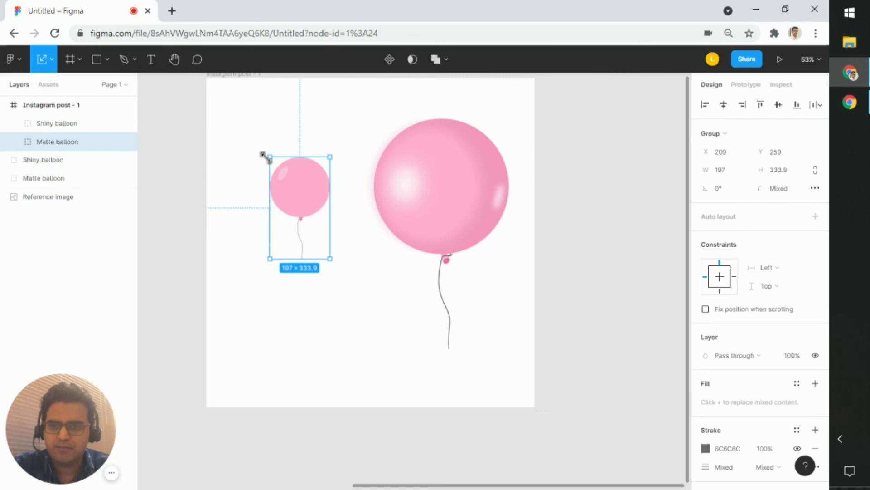
drag(266, 156, 210, 77)
drag(290, 140, 313, 206)
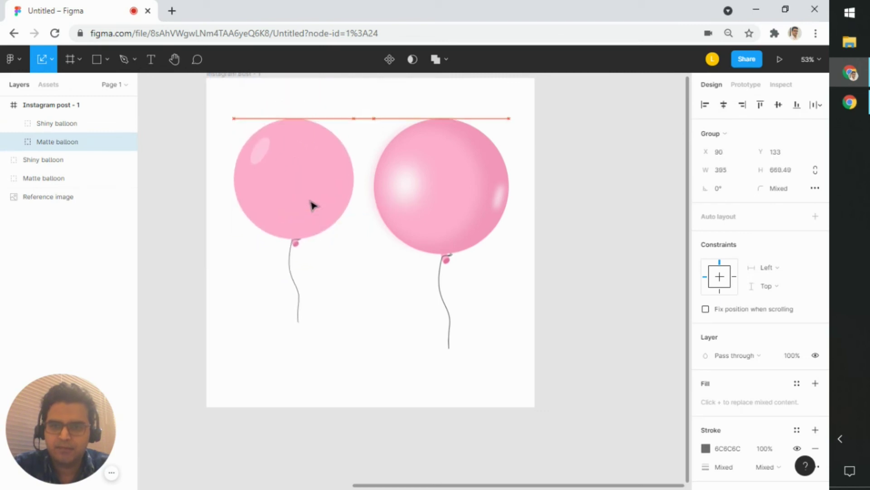
drag(229, 117, 216, 101)
drag(290, 153, 295, 168)
click(509, 119)
Nudge the blurred Ellipse 5 inside the frame's Shiny balloon group 4 px to the right, to X 561.76.
scroll(475, 132, up, 1)
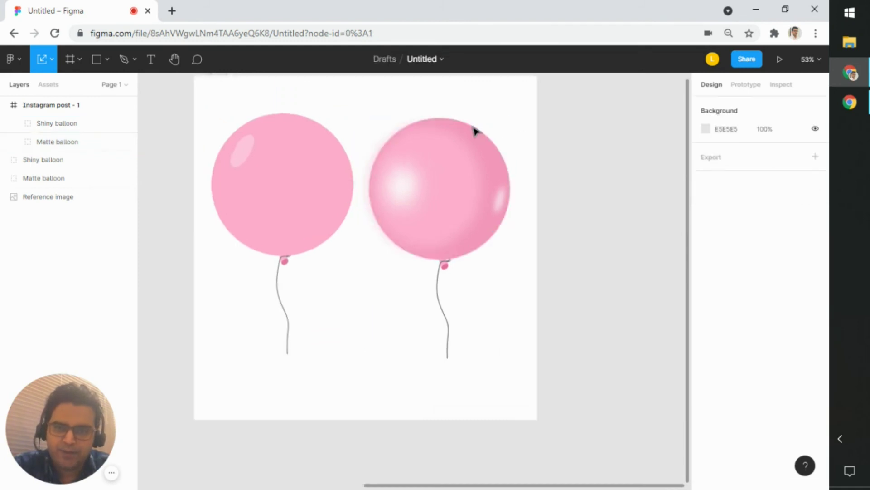
scroll(475, 131, up, 3)
click(363, 141)
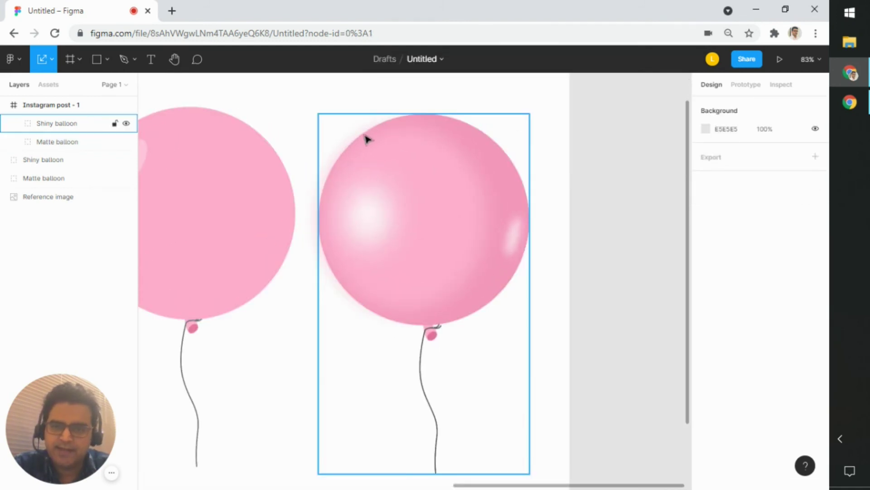
click(388, 159)
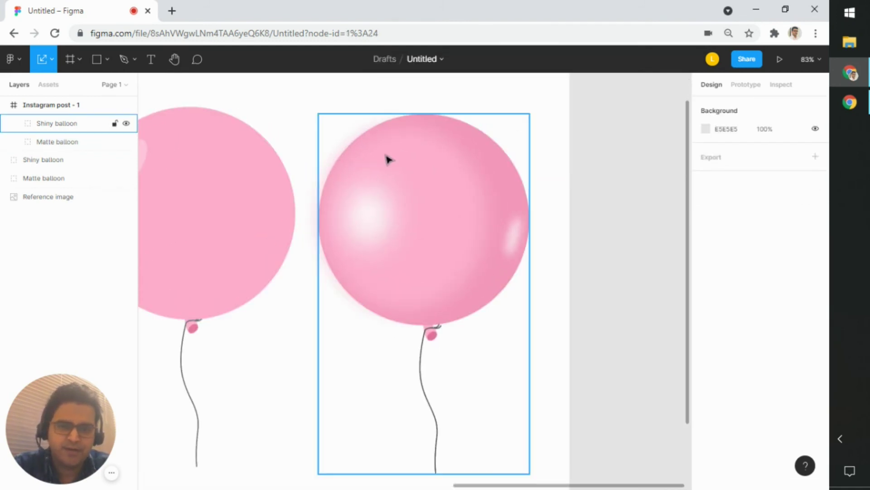
click(13, 123)
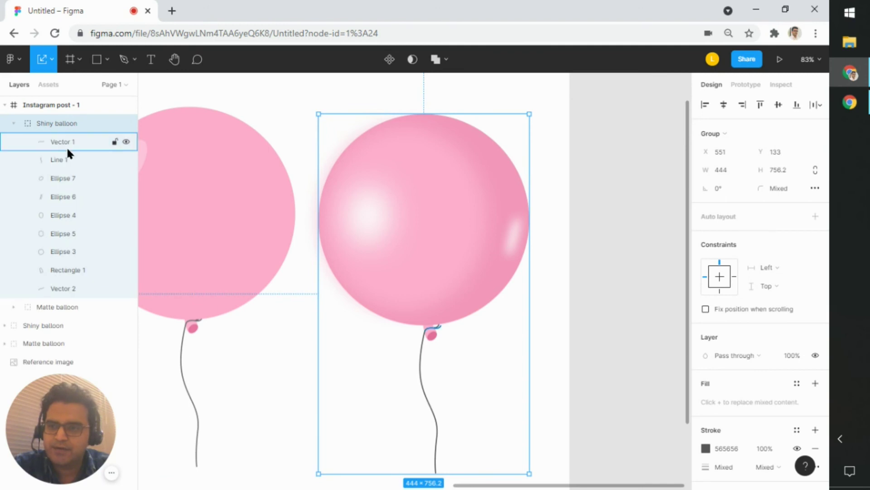
click(70, 218)
click(68, 232)
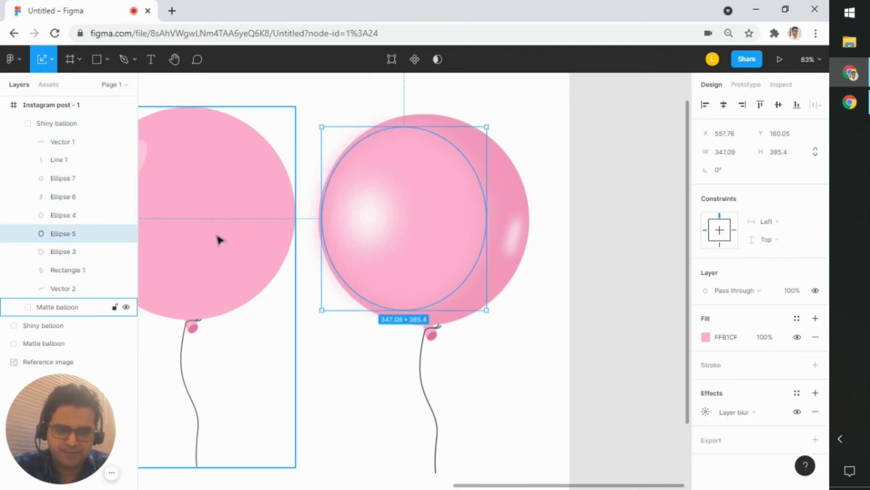
key(Right)
key(Right)
key(Right)
key(Right)
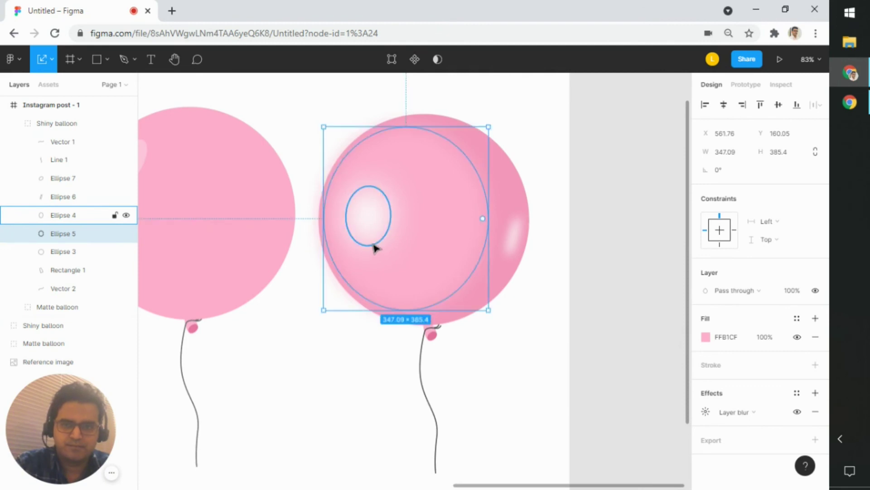
click(600, 176)
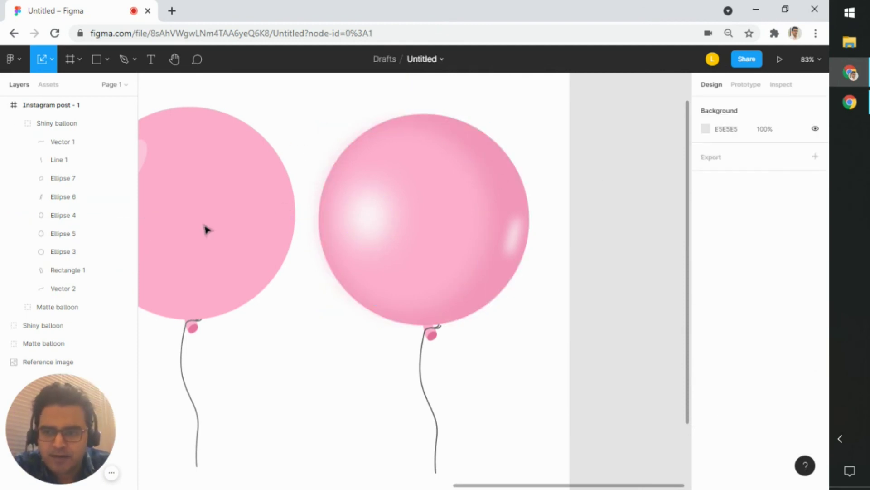
Change the Instagram post frame's fill to light blue D1ECFF.
scroll(443, 129, up, 3)
scroll(443, 129, down, 5)
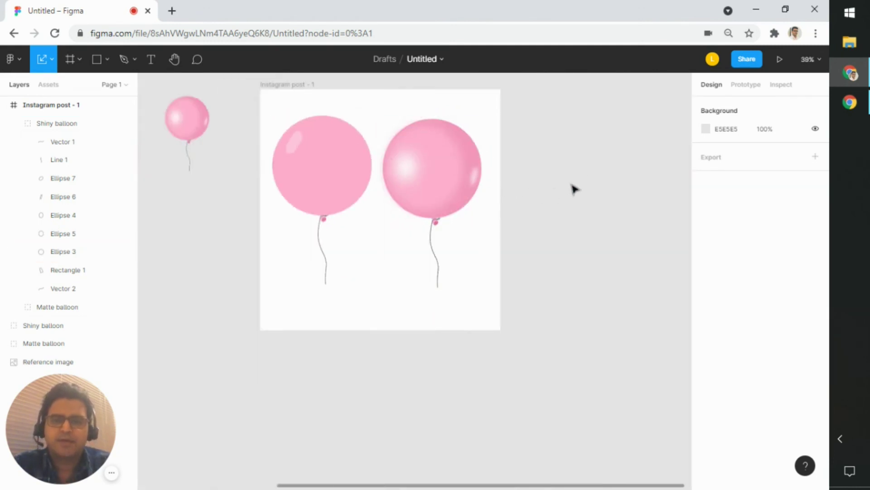
drag(580, 164, 594, 209)
click(307, 130)
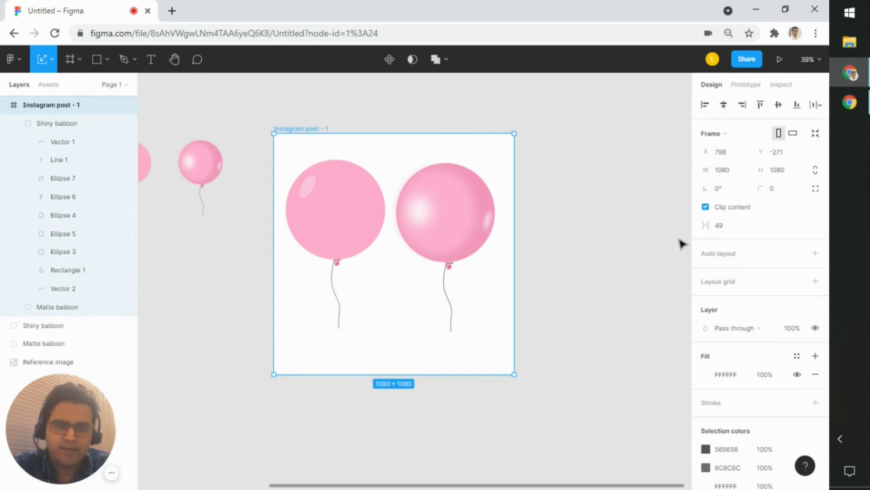
click(4, 105)
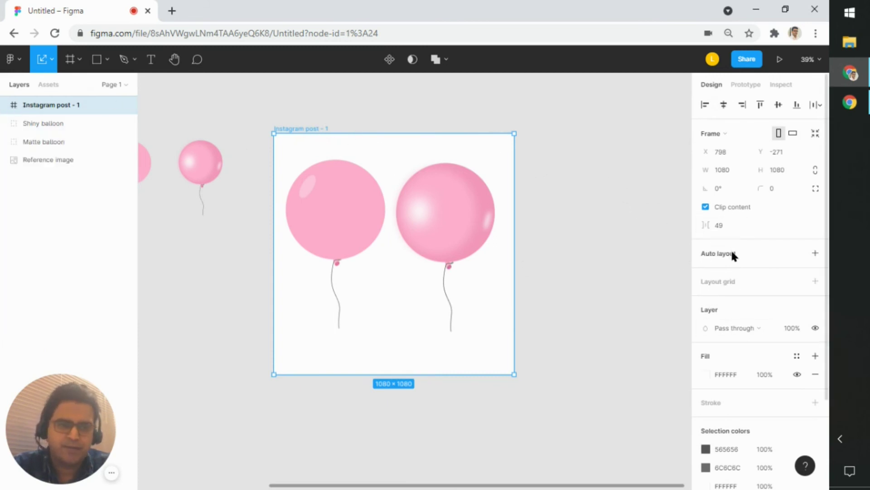
click(706, 377)
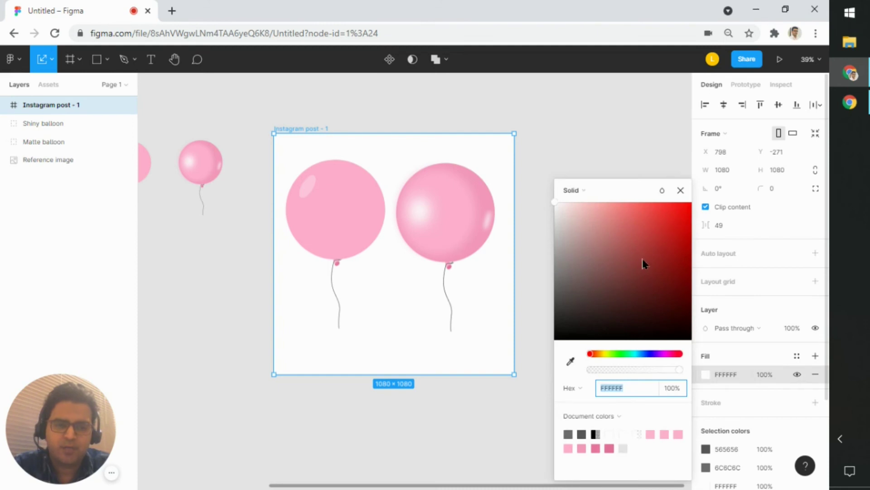
drag(614, 354, 628, 354)
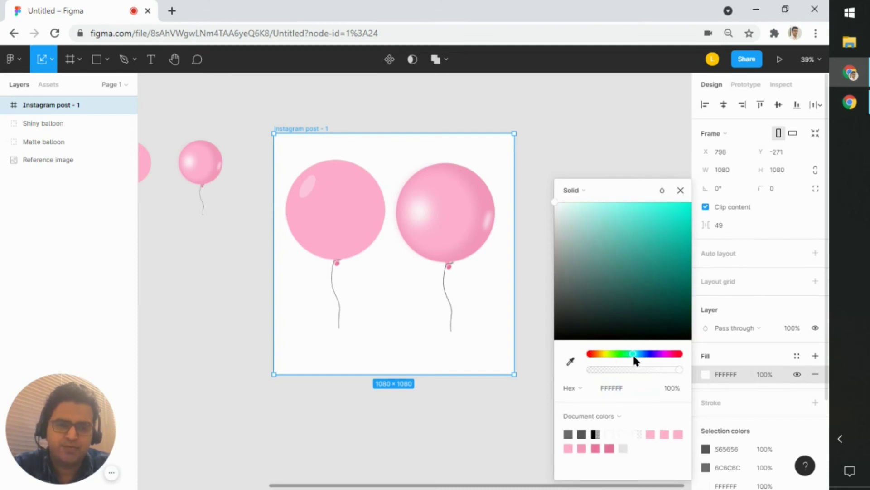
drag(633, 355, 643, 356)
drag(601, 226, 581, 198)
click(584, 156)
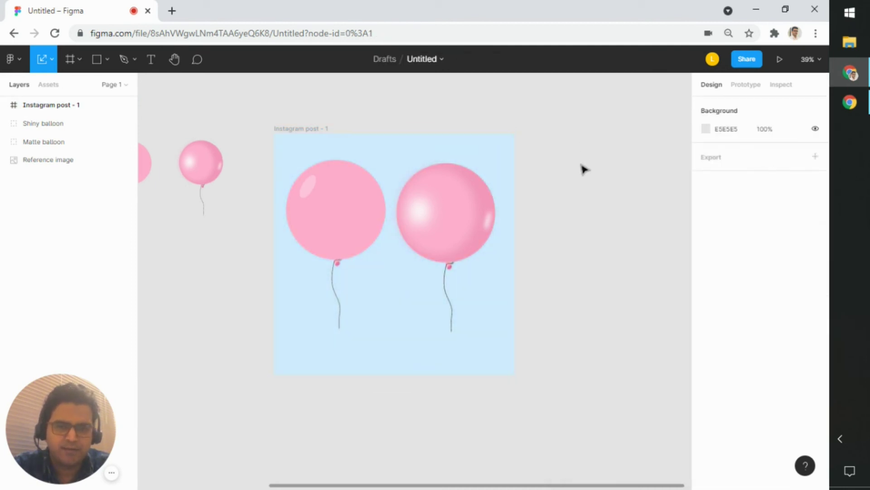
Stagger the balloons in the frame, moving the shaded one slightly up and the plain one down to about X 70, Y 249.
mouse_move(470, 225)
mouse_down()
mouse_move(472, 202)
mouse_move(473, 215)
mouse_up()
drag(368, 233, 369, 262)
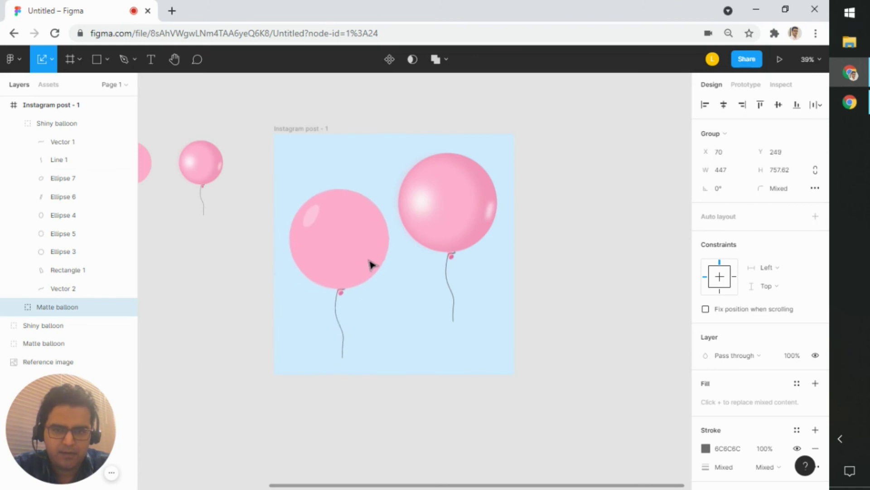
click(612, 272)
Shift the Instagram post frame's fill to a light cyan-tinted blue.
ctrl+scroll(608, 272, down, 3)
drag(608, 272, 507, 251)
ctrl+scroll(453, 240, up, 2)
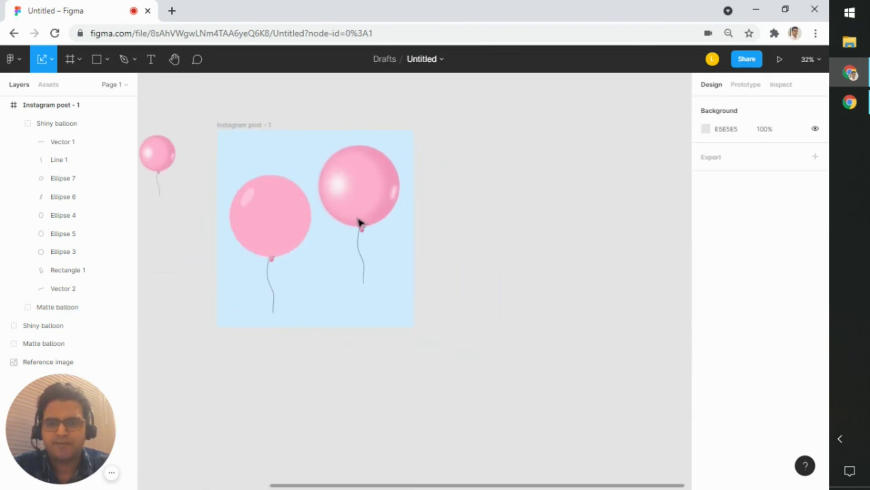
click(233, 126)
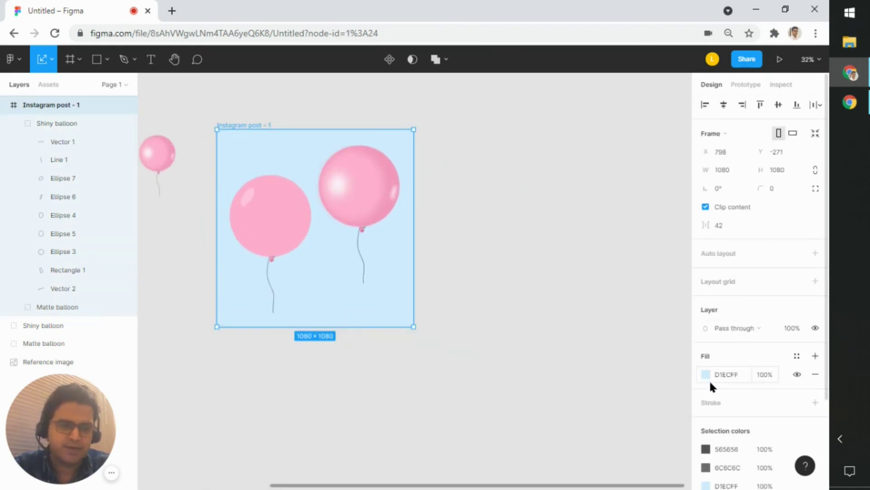
click(705, 374)
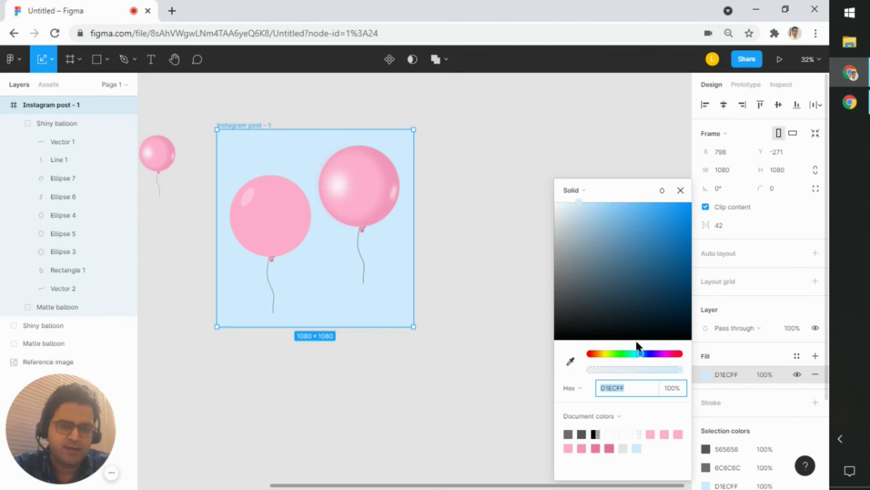
drag(575, 200, 567, 195)
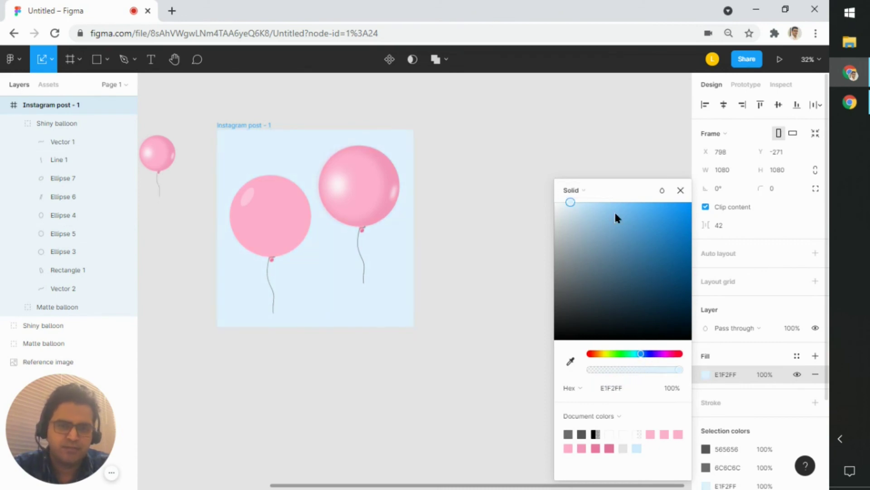
drag(642, 360, 638, 359)
drag(615, 251, 583, 200)
drag(501, 174, 587, 197)
Move the reference photo below the two small balloons, beside the Instagram post frame, at about X 248, Y 198.
scroll(495, 200, up, 5)
drag(517, 208, 623, 248)
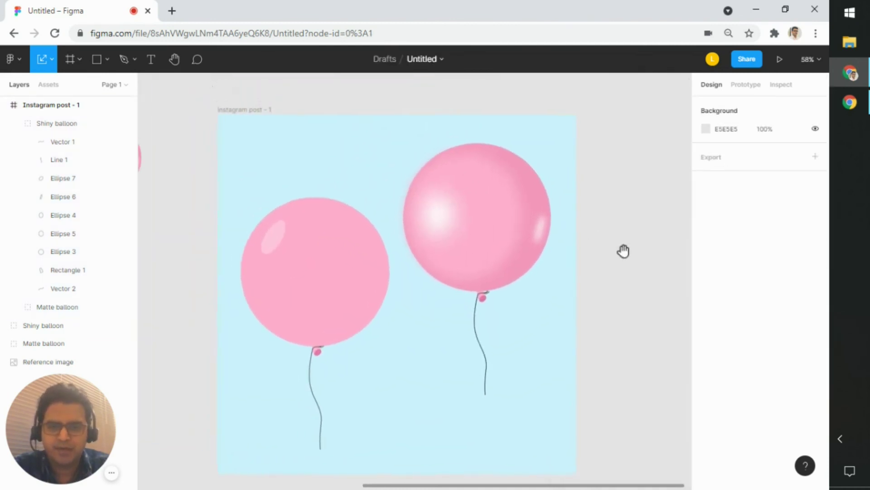
scroll(627, 253, down, 5)
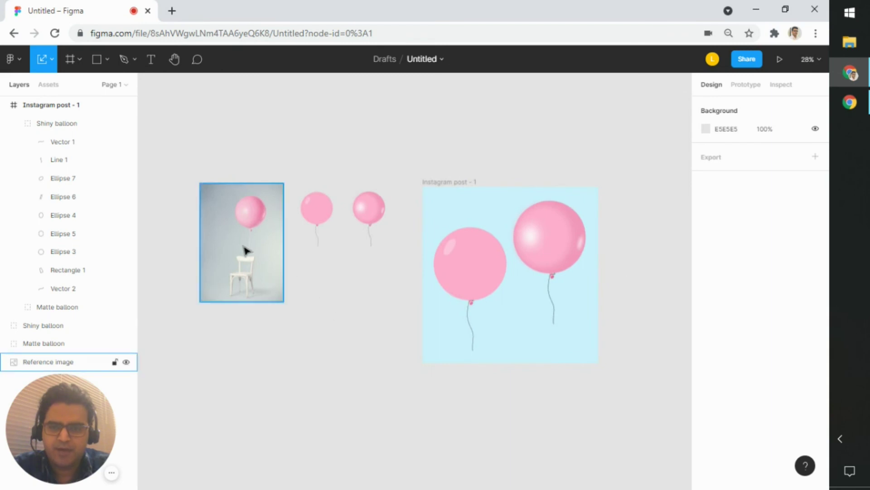
drag(247, 250, 378, 328)
scroll(375, 311, up, 5)
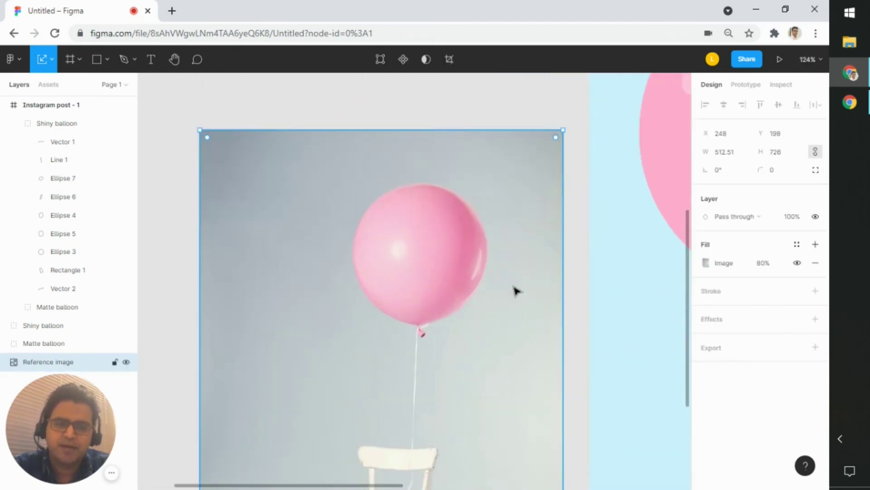
Examine the balloon in the reference photo, and the plain balloon's body, highlight, knot and string on the Instagram post frame.
drag(517, 291, 443, 287)
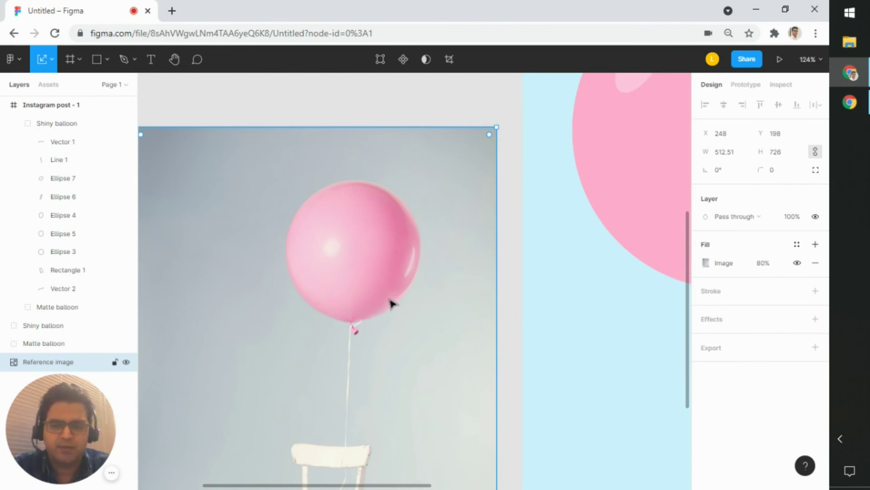
ctrl+scroll(390, 303, down, 10)
drag(438, 284, 274, 289)
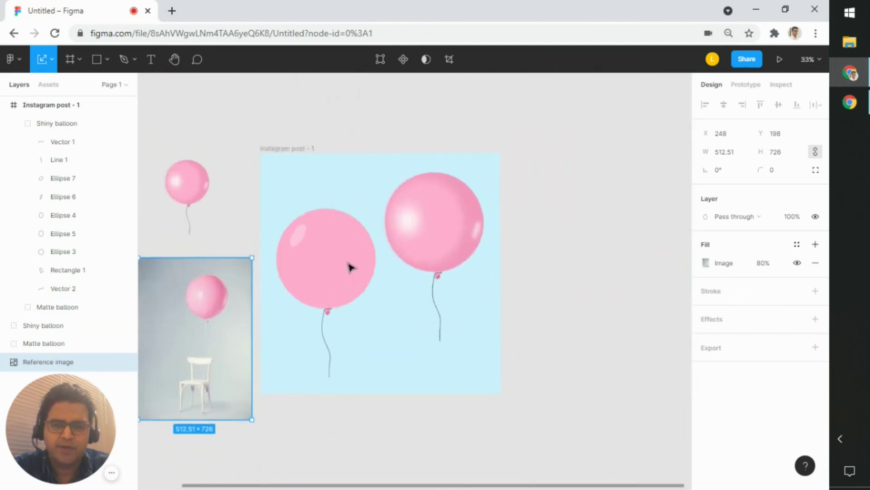
ctrl+scroll(351, 267, up, 5)
scroll(350, 267, left, 3)
scroll(350, 267, down, 2)
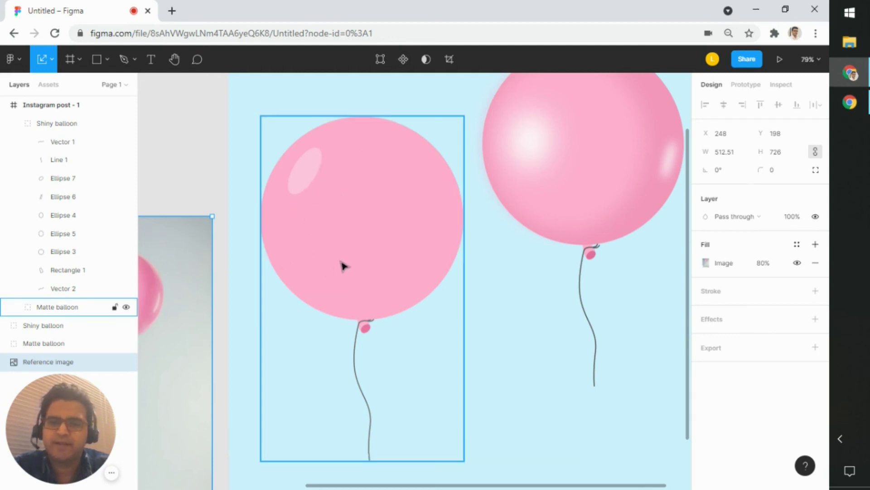
scroll(349, 253, up, 2)
scroll(349, 252, down, 4)
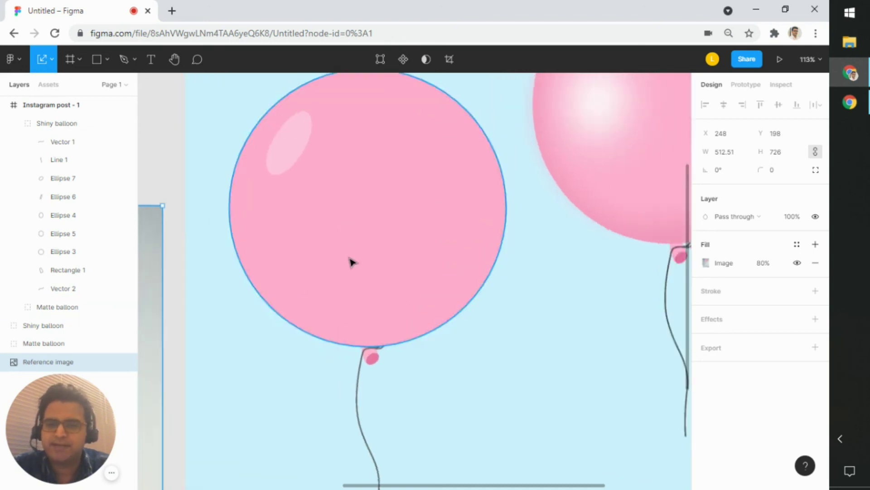
scroll(372, 326, up, 3)
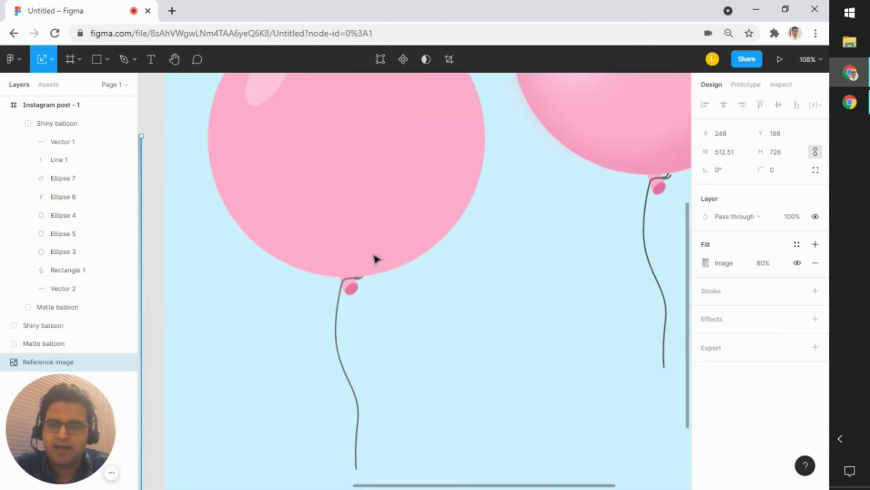
scroll(391, 118, up, 3)
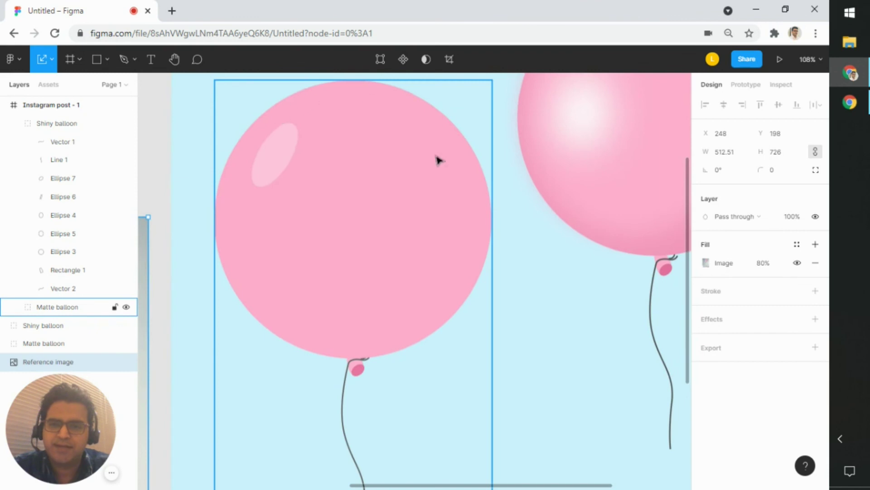
scroll(353, 347, up, 5)
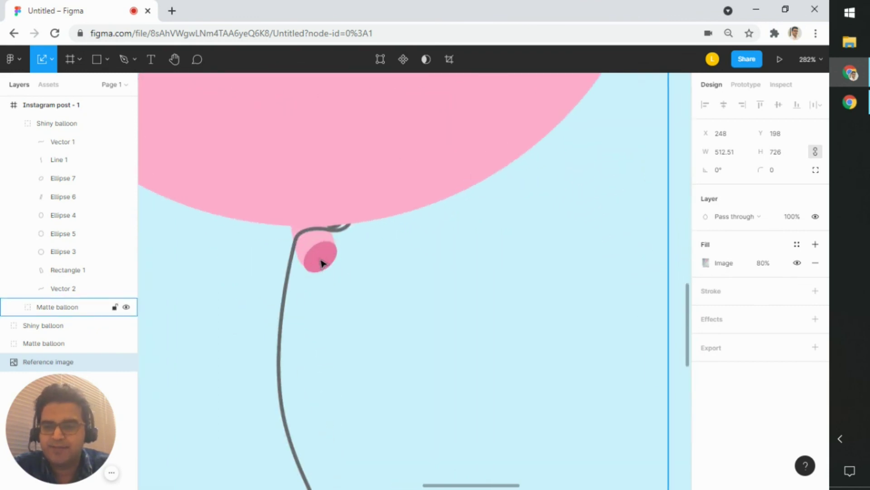
click(308, 248)
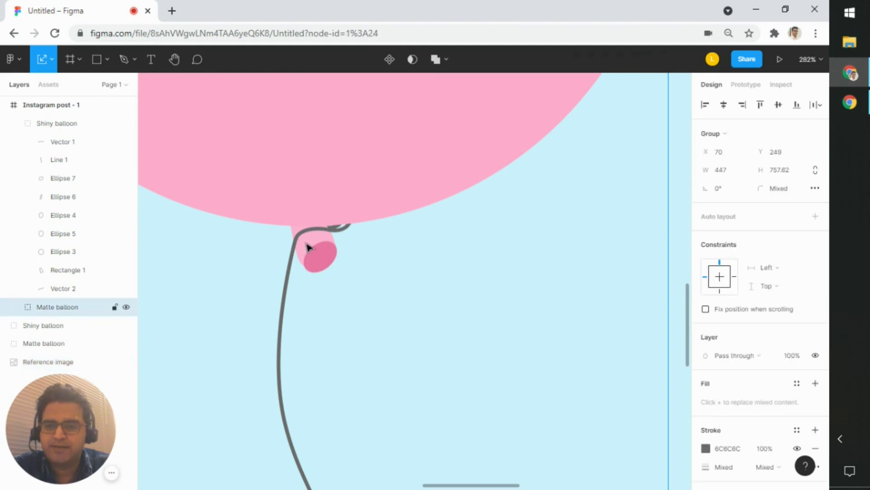
scroll(306, 253, down, 3)
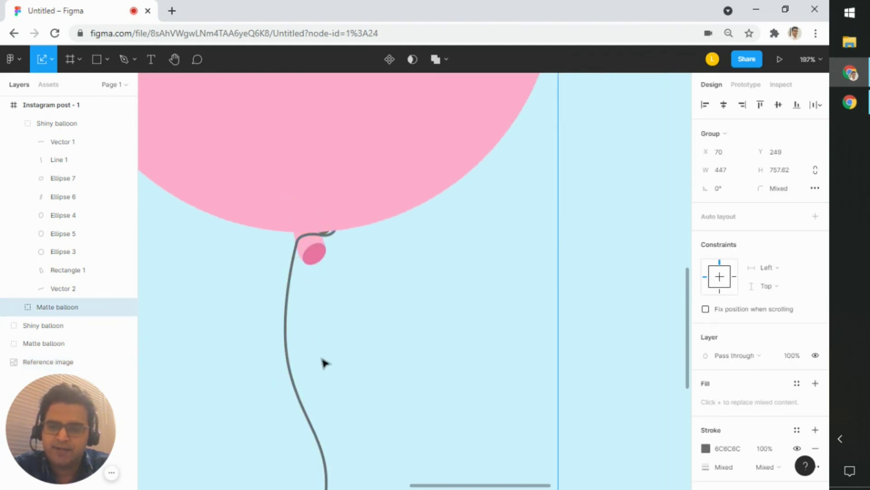
scroll(320, 354, down, 3)
drag(355, 363, 351, 298)
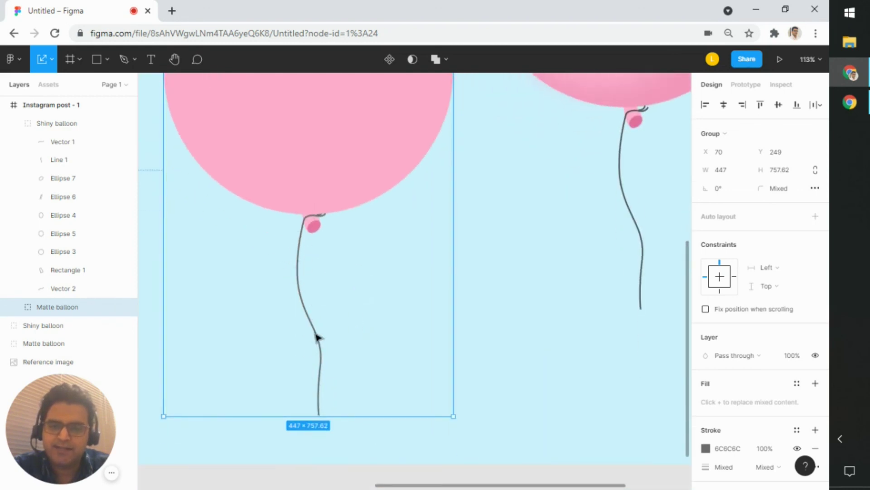
Inspect the shaded balloon on the Instagram post frame, including its blurred inner ellipse, beside the plain balloon.
drag(561, 219, 367, 389)
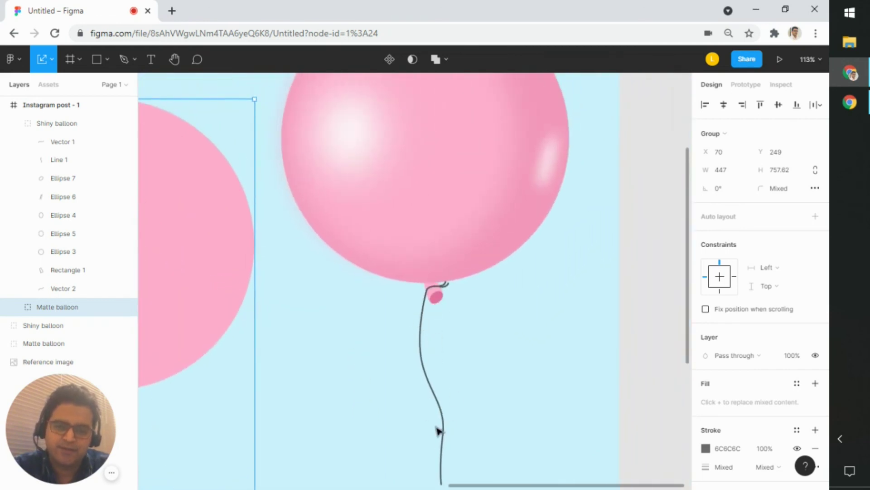
scroll(498, 316, up, 3)
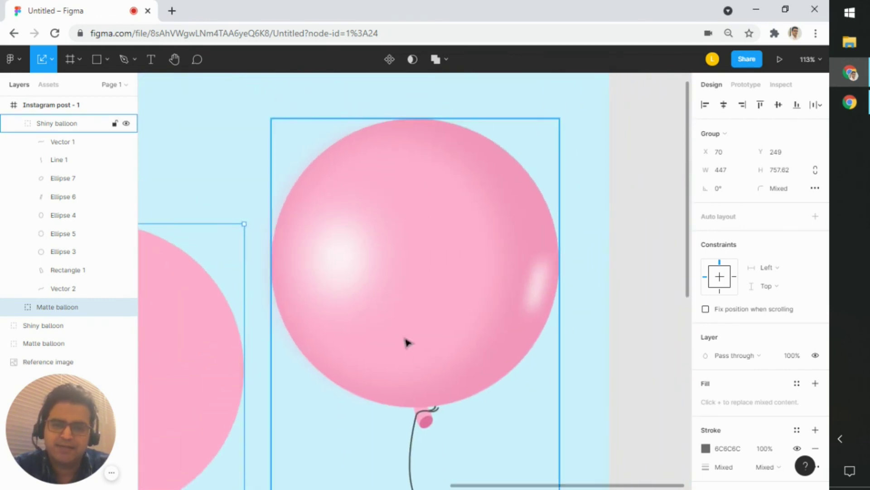
click(484, 244)
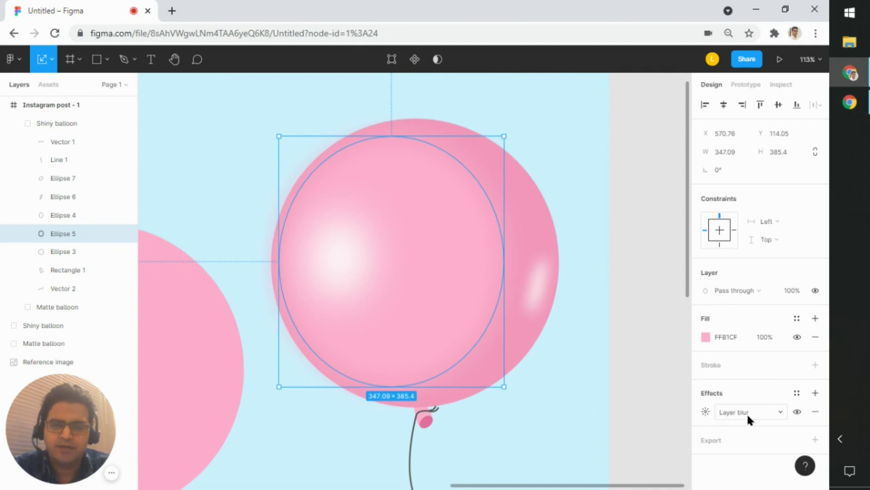
scroll(622, 403, down, 3)
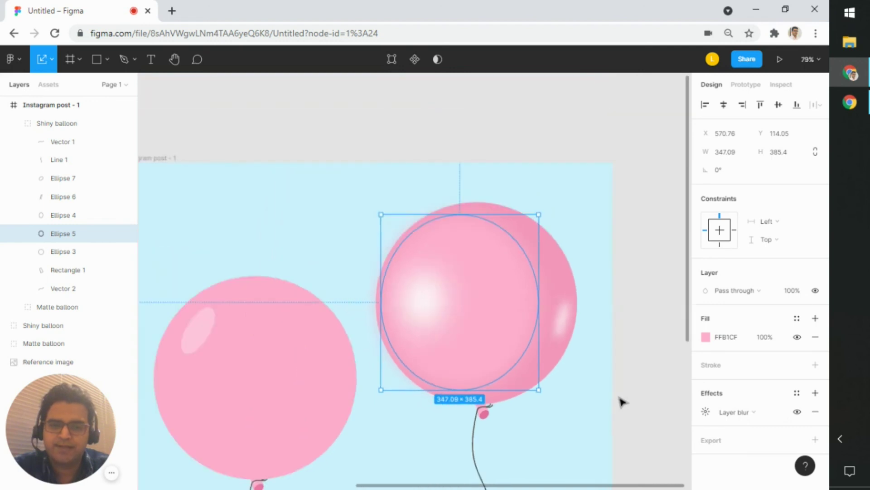
click(623, 402)
scroll(622, 399, up, 3)
scroll(623, 399, down, 5)
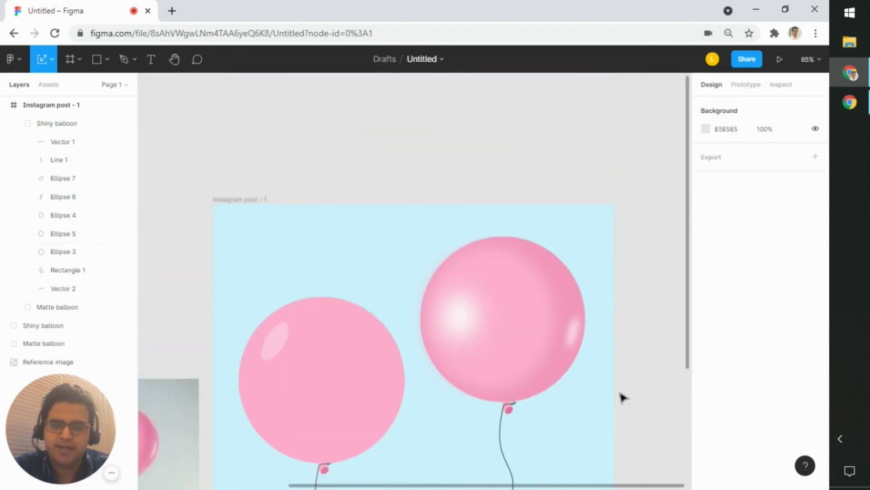
scroll(623, 398, up, 2)
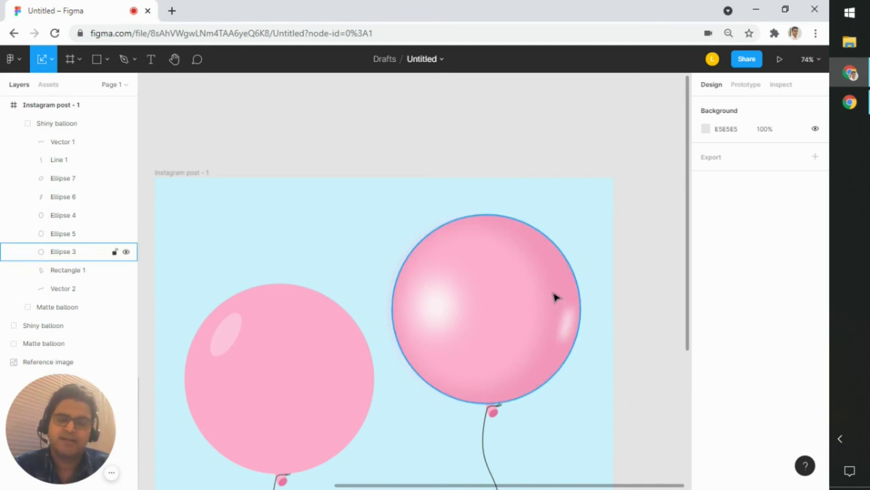
scroll(510, 299, down, 5)
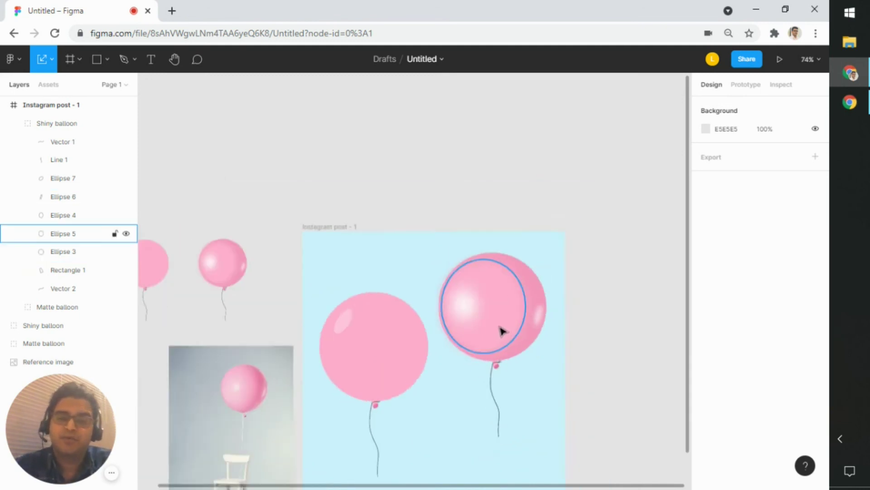
scroll(610, 334, down, 3)
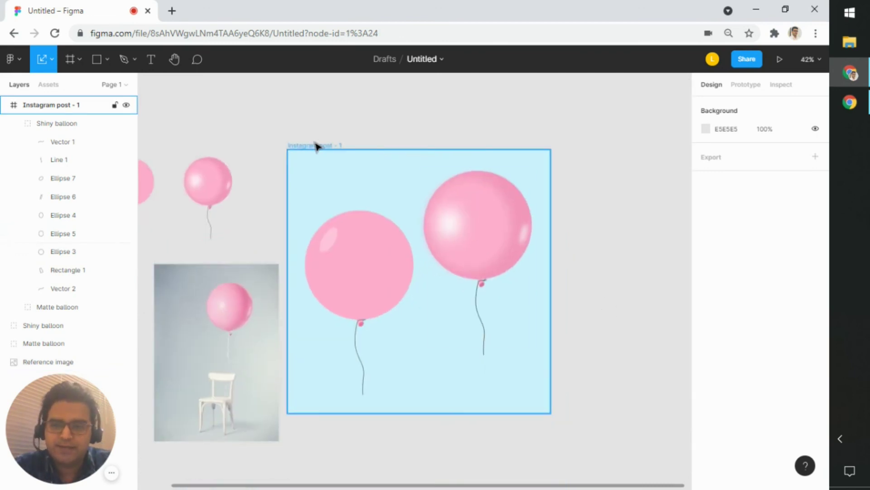
Change the Instagram post frame's fill to medium gray 818181.
click(317, 146)
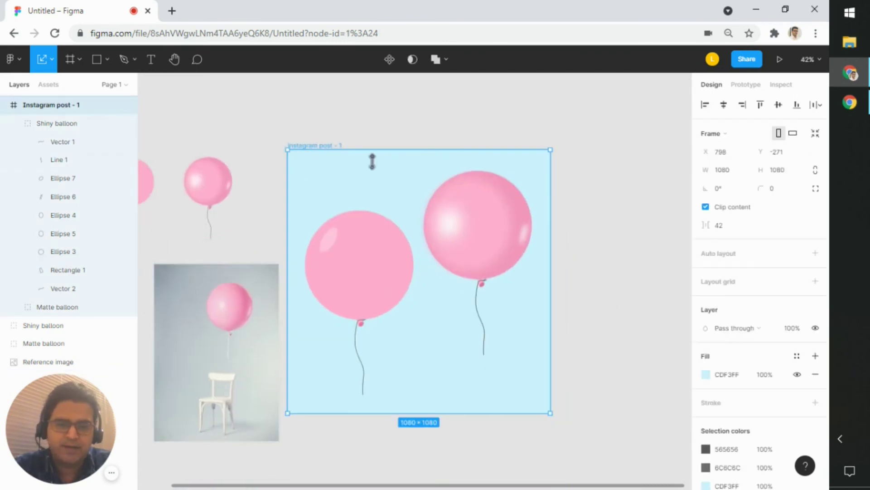
click(706, 374)
click(555, 218)
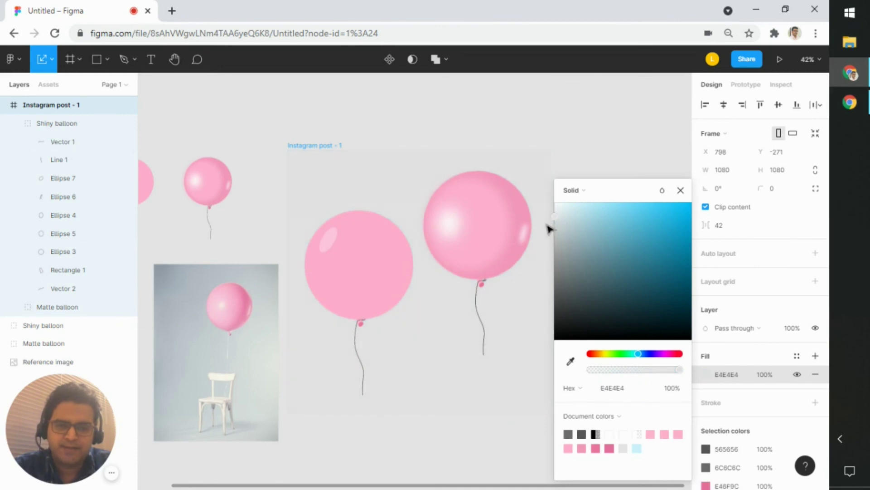
drag(547, 225, 550, 280)
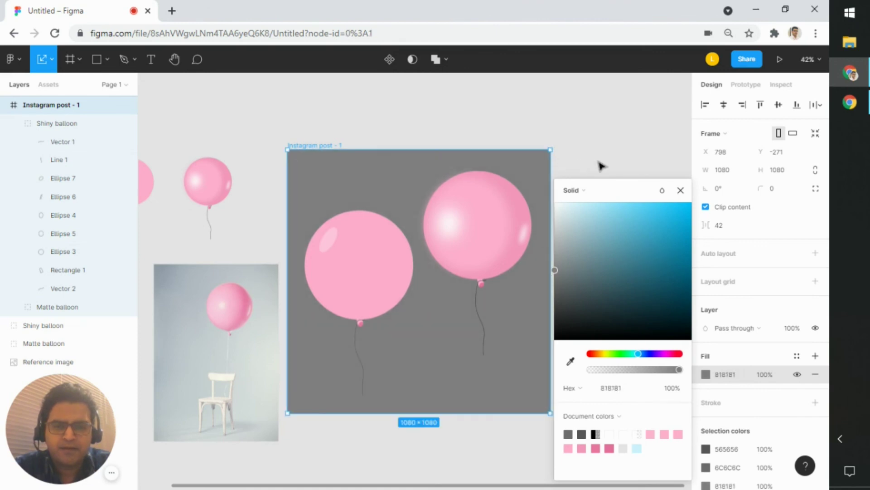
click(604, 168)
Recolor the strokes of the plain balloon on the Instagram post frame to white FFFFFF at 100% opacity.
scroll(302, 305, down, 3)
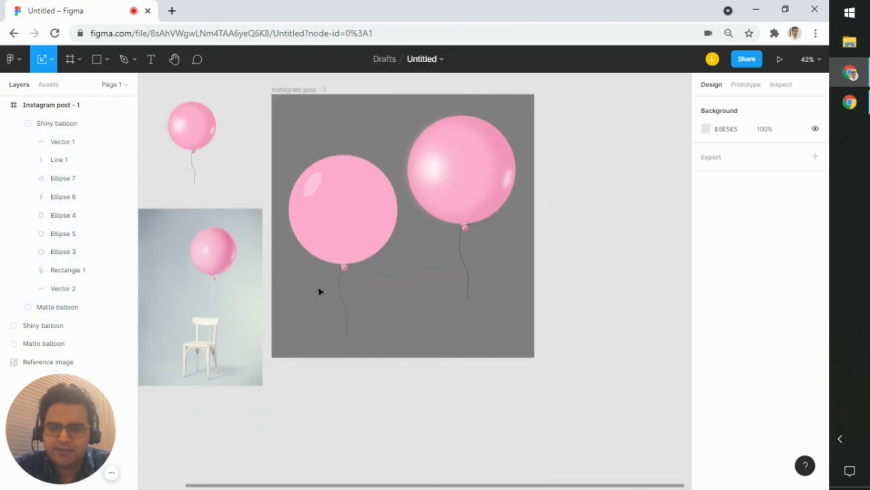
scroll(320, 289, up, 2)
click(343, 282)
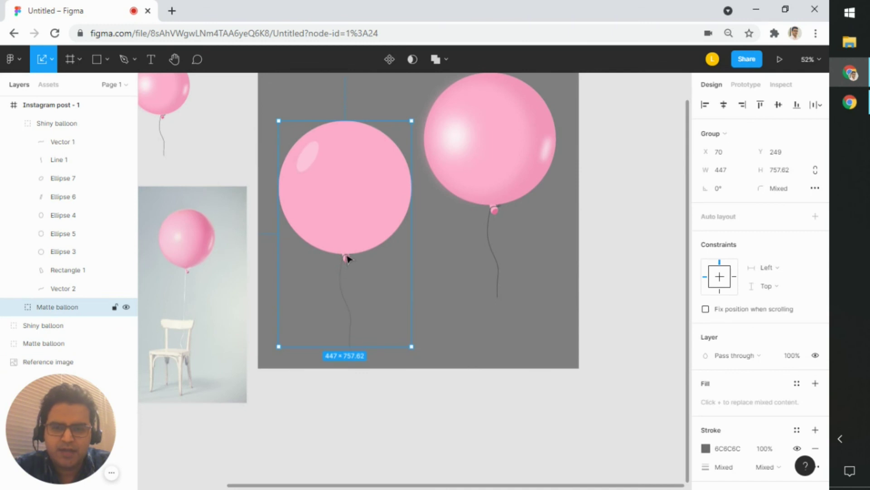
click(706, 448)
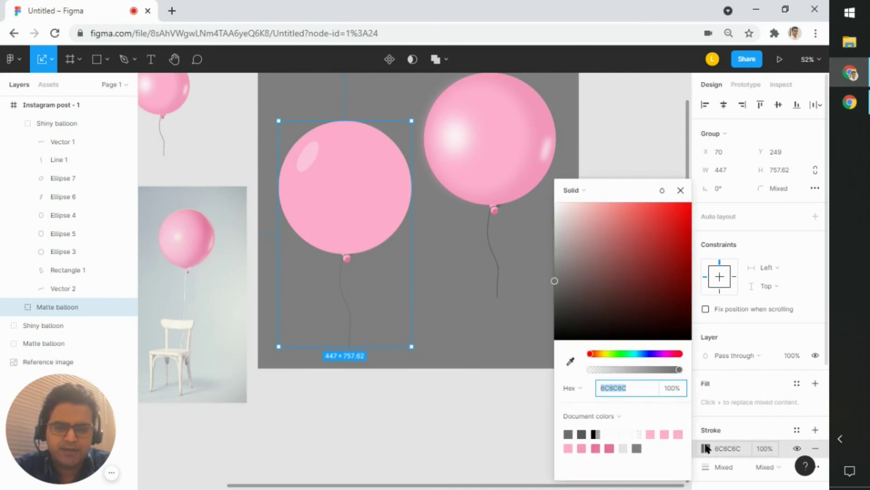
drag(618, 371, 583, 369)
click(570, 361)
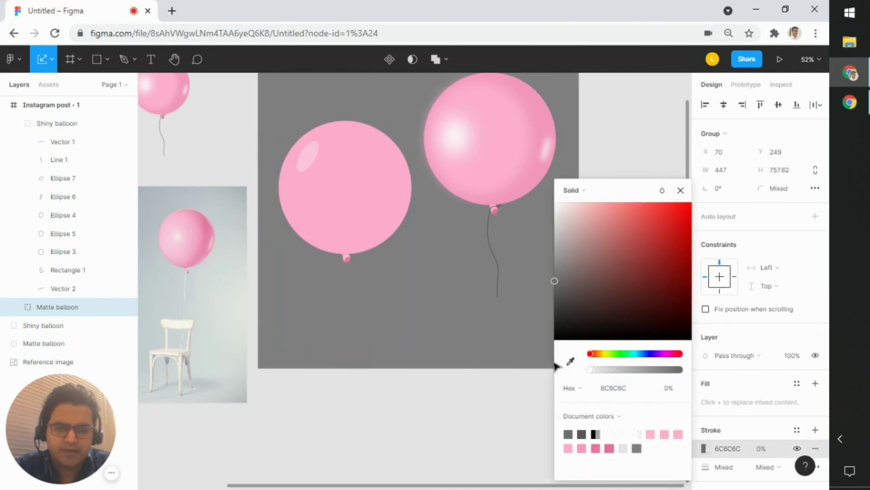
click(528, 172)
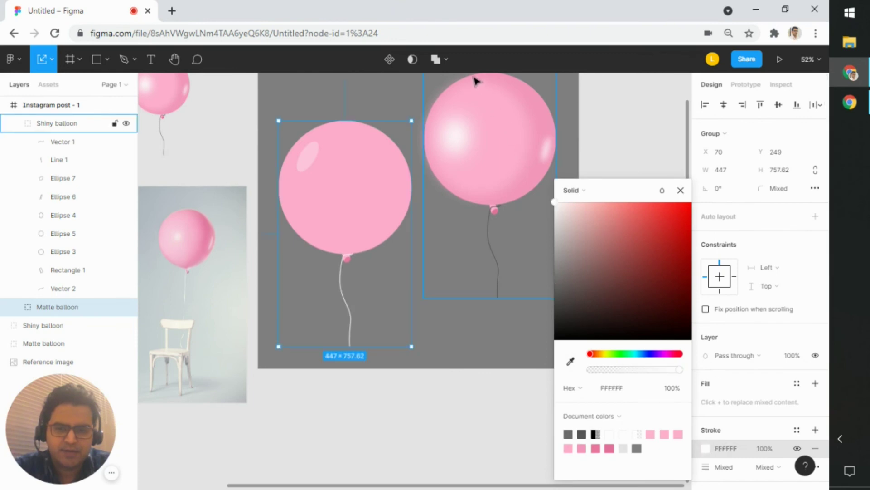
click(554, 203)
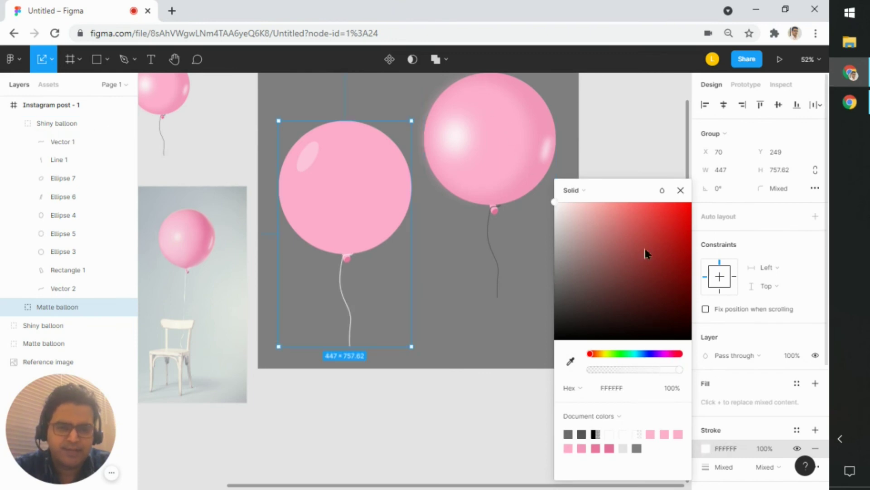
click(636, 151)
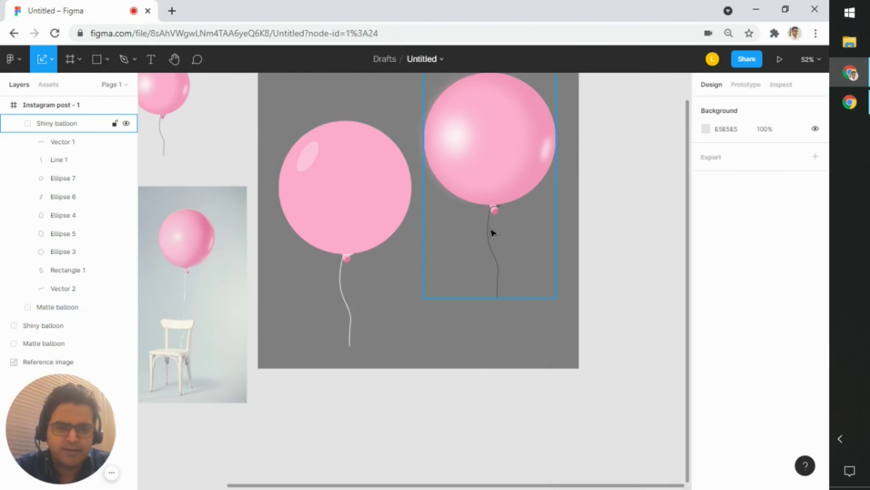
Recolor the strokes of the shaded balloon on the Instagram post frame to white FFFFFF.
click(493, 233)
click(706, 448)
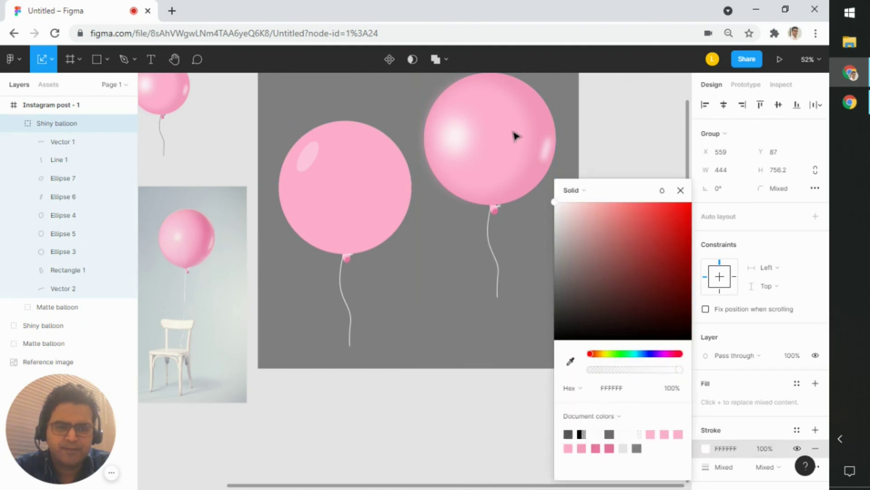
click(494, 438)
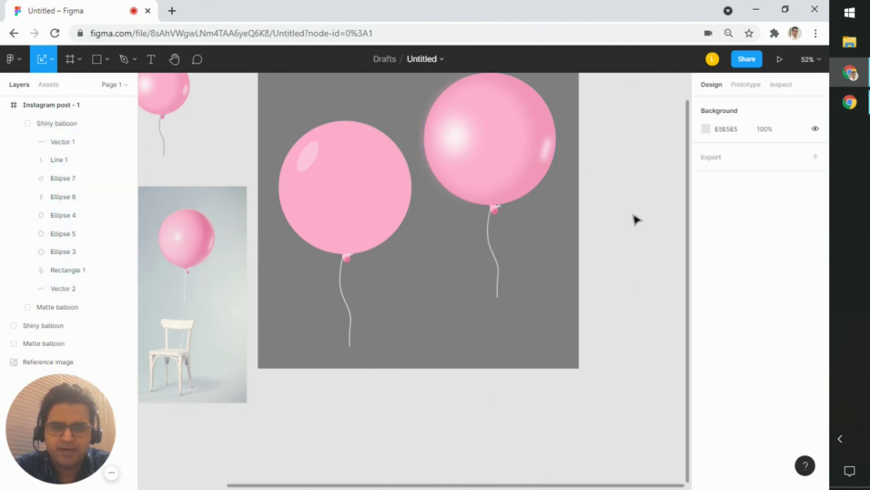
Review the shaded balloon's edges and highlights on the gray frame, and compare the whole composition with the small balloons and reference photo.
scroll(618, 272, up, 5)
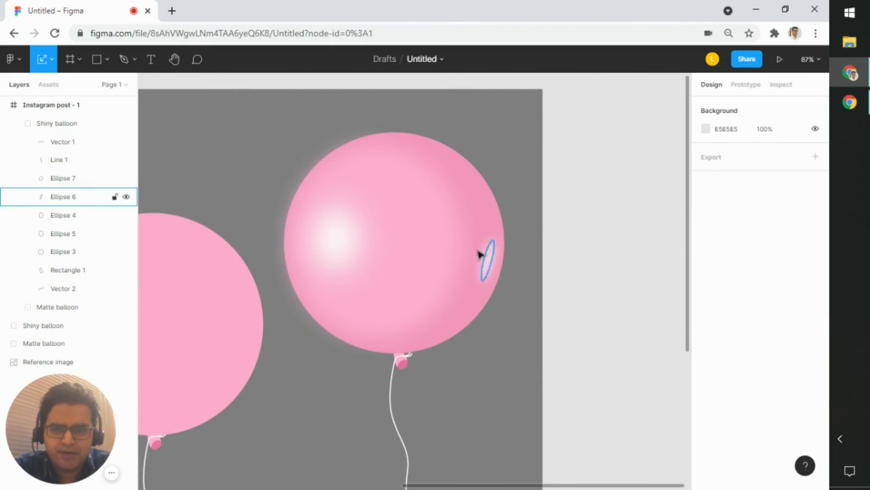
scroll(591, 240, down, 3)
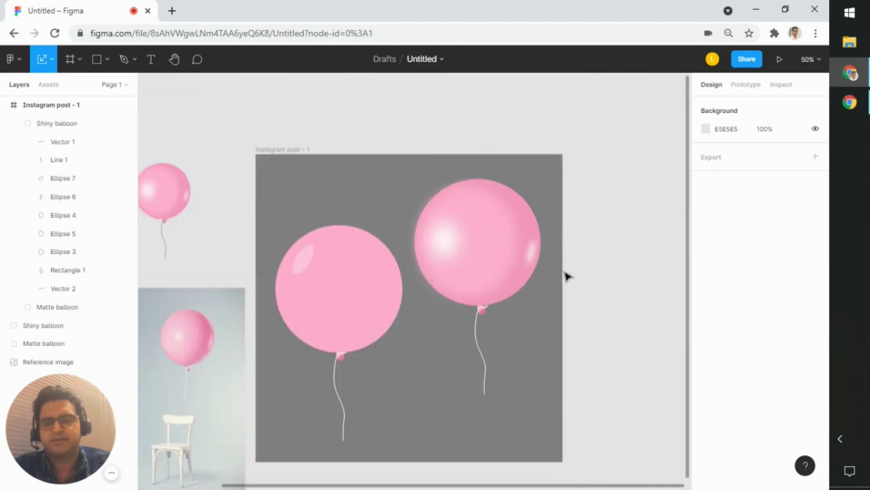
scroll(567, 275, down, 3)
drag(308, 358, 286, 355)
click(612, 243)
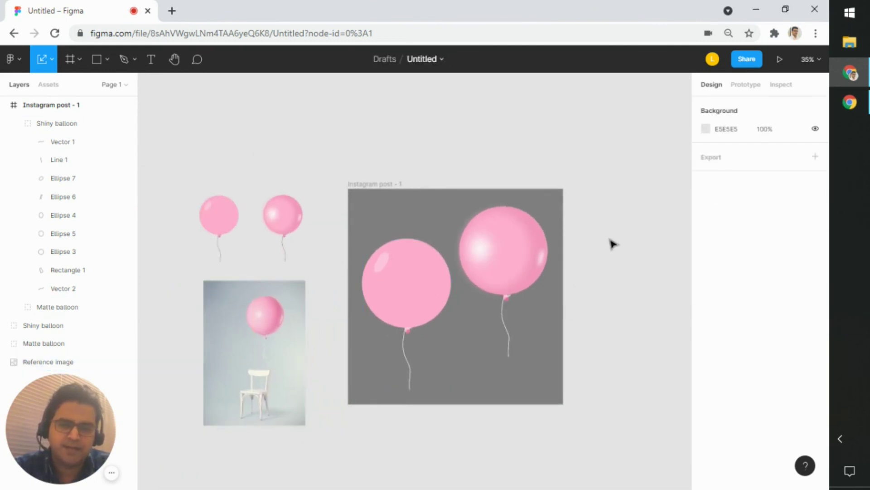
scroll(589, 222, down, 3)
scroll(589, 222, right, 2)
scroll(567, 226, up, 3)
drag(560, 246, 618, 266)
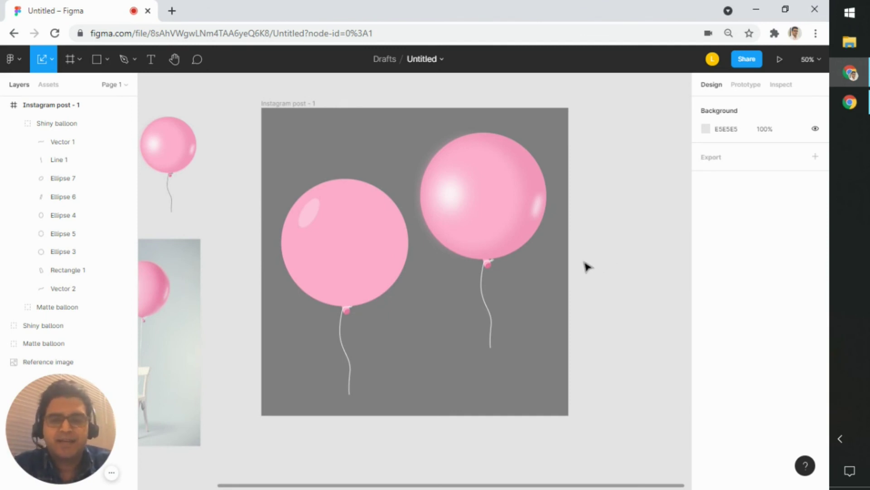
scroll(605, 254, down, 4)
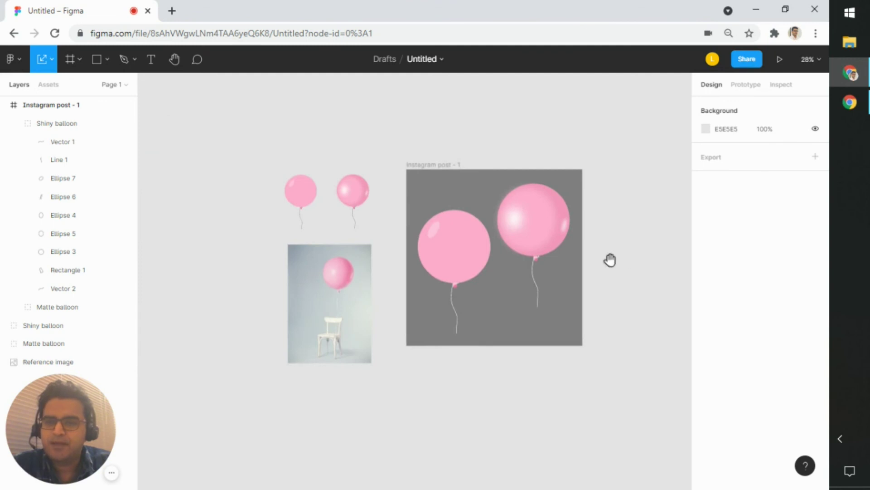
drag(608, 258, 593, 255)
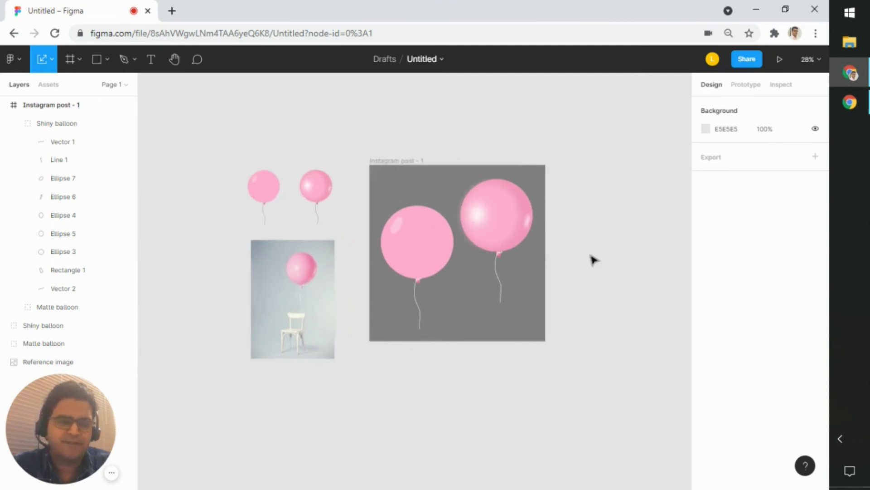
drag(649, 240, 606, 233)
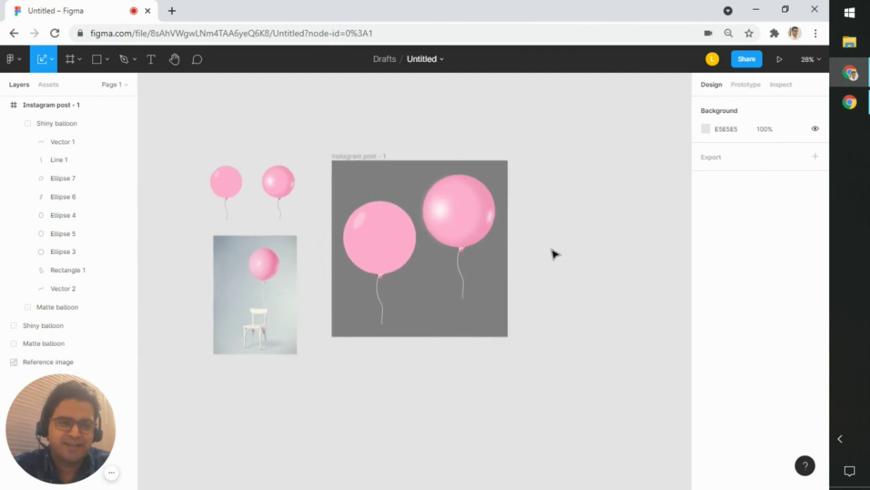
scroll(553, 252, up, 3)
drag(554, 253, 614, 252)
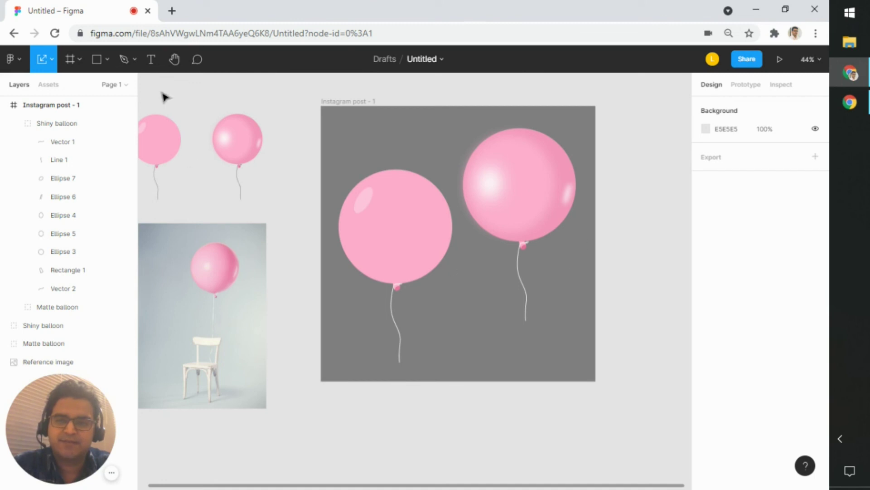
Rename the design file as Ep 2 and keep it in Drafts.
click(432, 62)
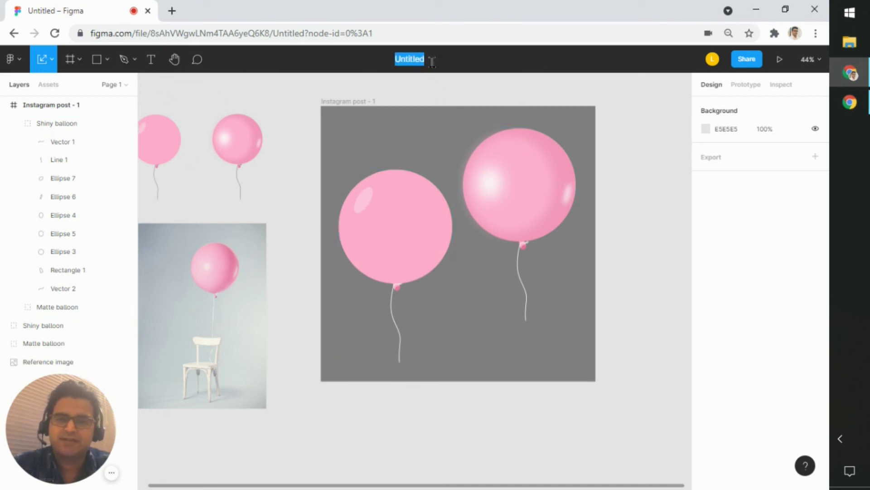
text(Ep 2)
key(Return)
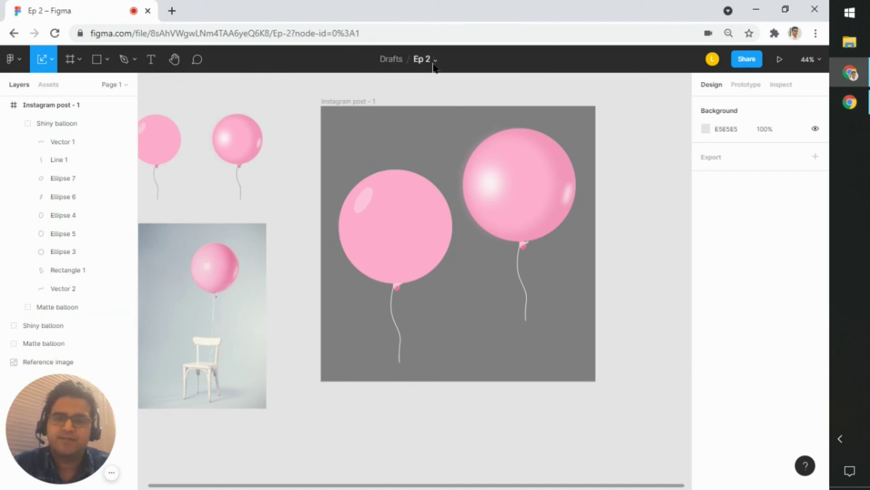
click(391, 59)
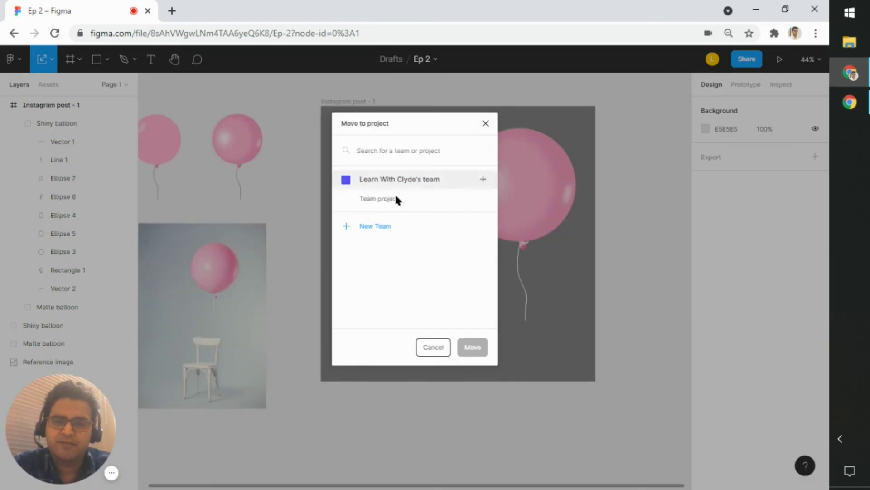
click(484, 126)
Compare the enlarged balloons on the gray frame with the small originals and the reference photo.
scroll(653, 164, down, 3)
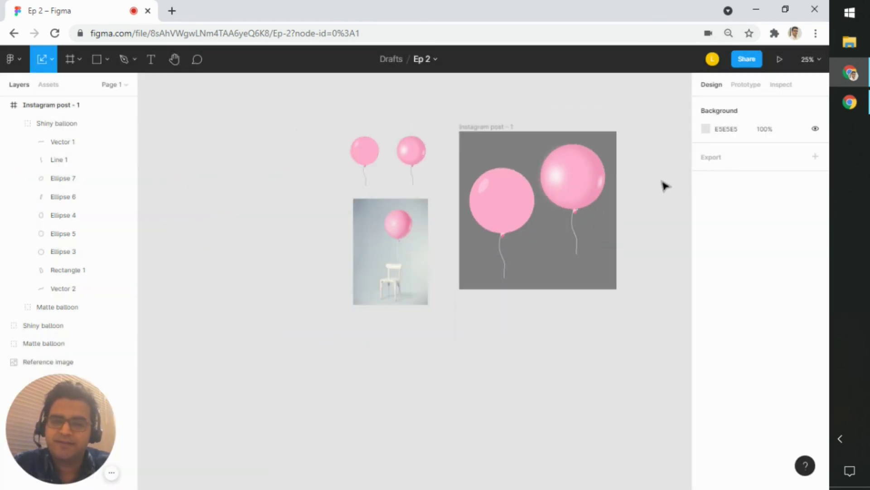
click(547, 191)
scroll(645, 219, right, 5)
click(550, 229)
scroll(550, 230, up, 3)
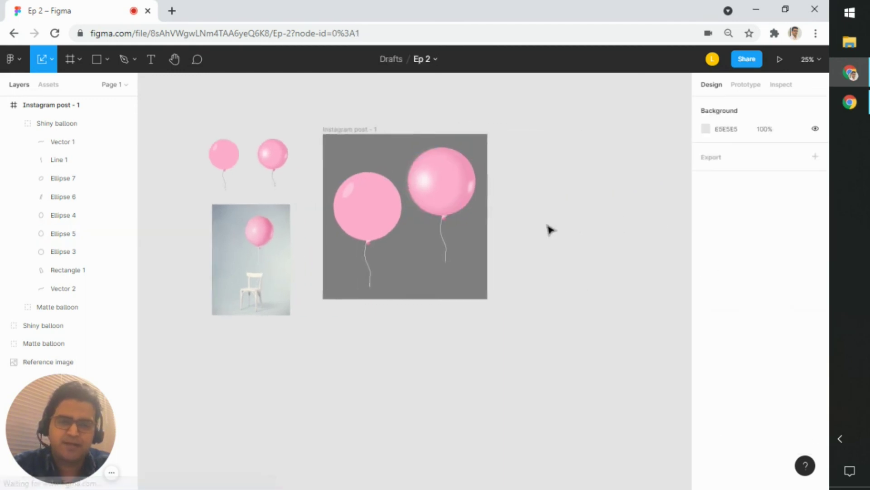
scroll(625, 241, left, 3)
scroll(625, 243, up, 2)
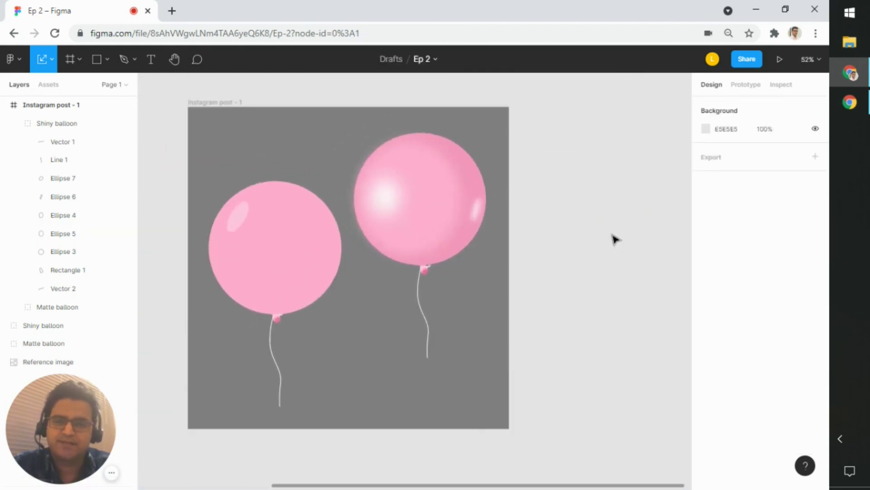
scroll(706, 238, left, 3)
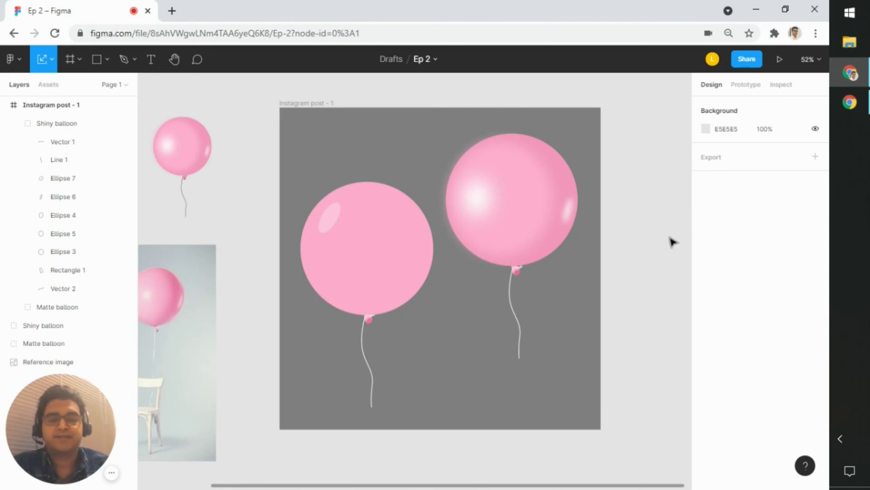
Collapse the Instagram post - 1 frame's layers and view the whole composition beside the reference photo.
click(4, 105)
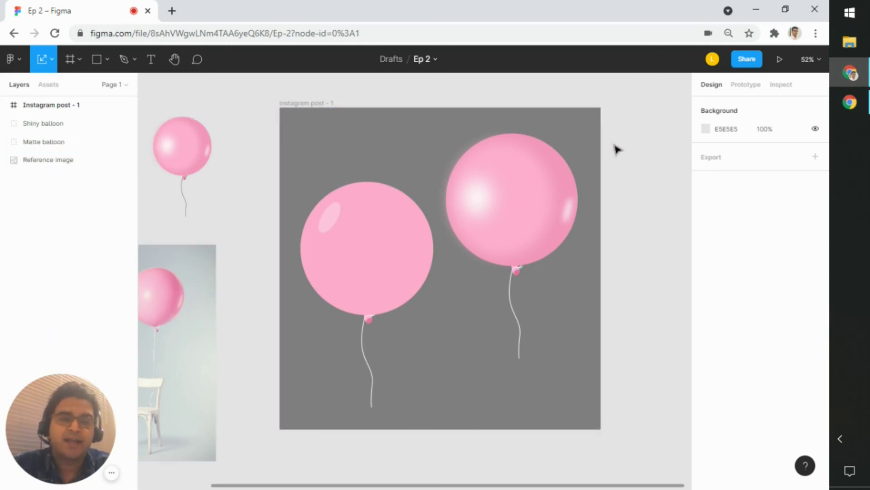
scroll(635, 178, left, 2)
scroll(634, 176, down, 2)
scroll(635, 171, down, 3)
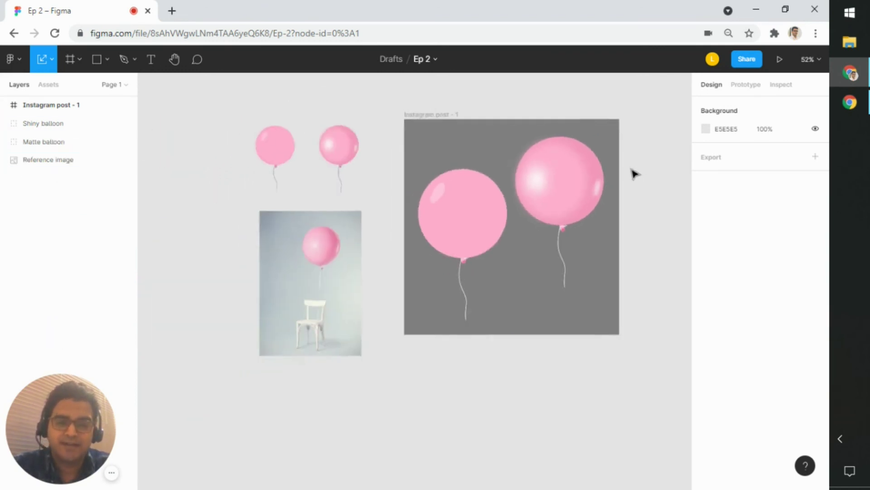
Examine the plain and shaded balloons on the gray Instagram post frame up close, including their highlights and strings.
scroll(635, 168, up, 3)
scroll(636, 171, up, 2)
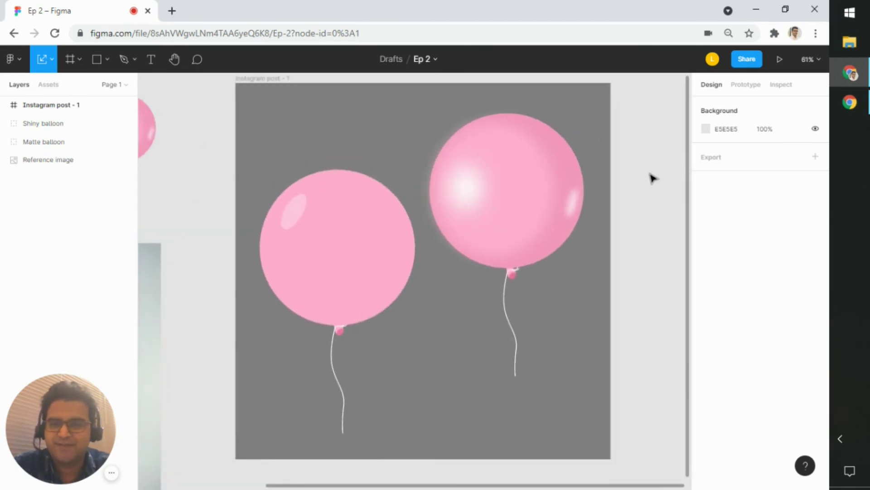
scroll(653, 182, down, 2)
scroll(652, 181, left, 1)
drag(669, 153, 643, 175)
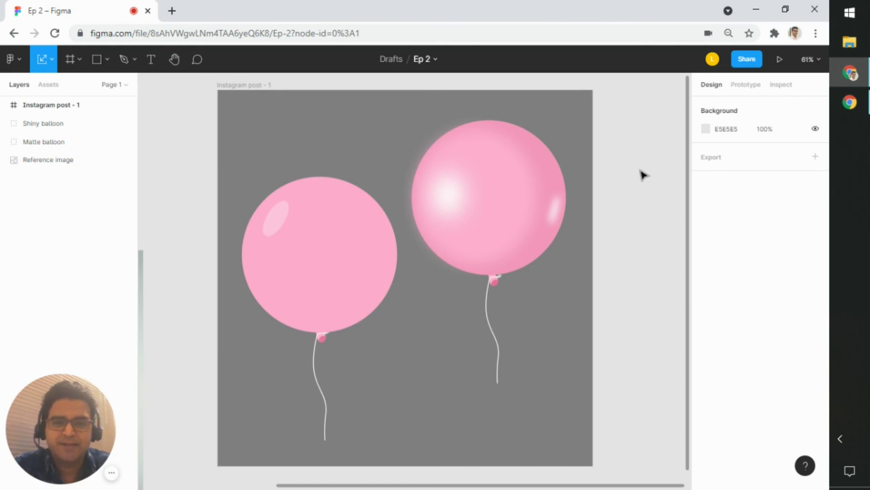
scroll(648, 181, up, 1)
scroll(660, 200, down, 1)
scroll(668, 204, up, 2)
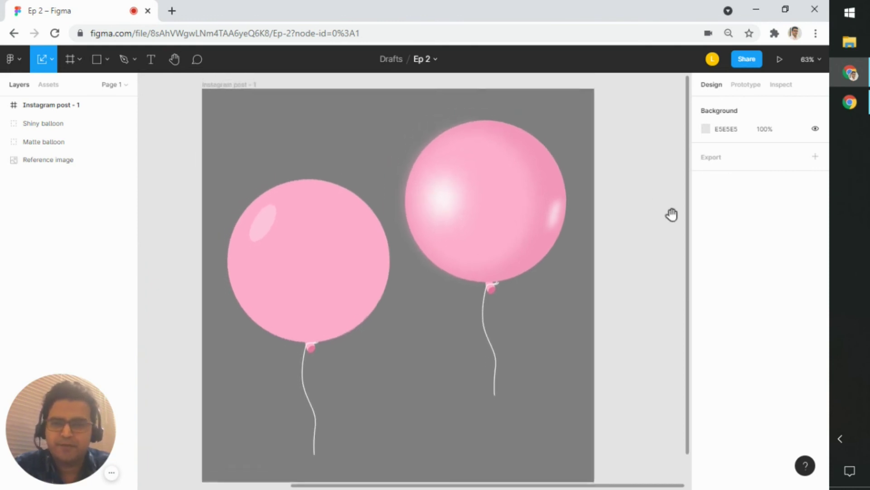
scroll(671, 214, down, 1)
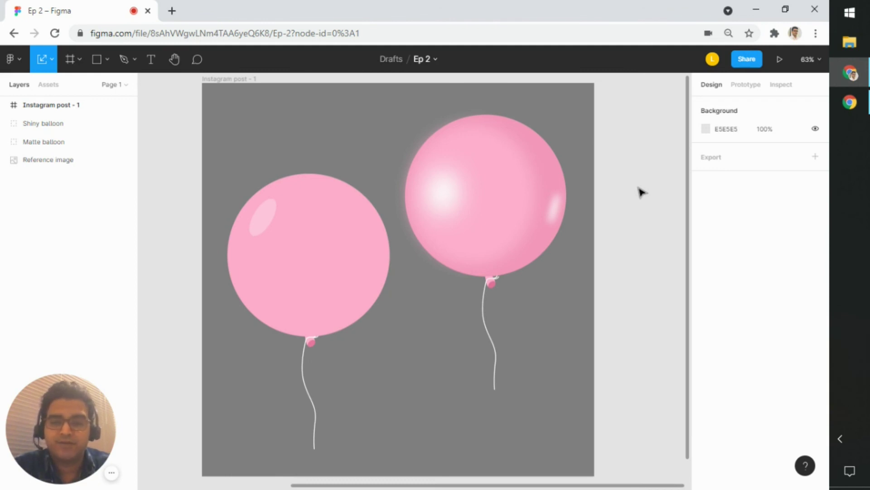
scroll(633, 227, up, 2)
scroll(633, 231, down, 2)
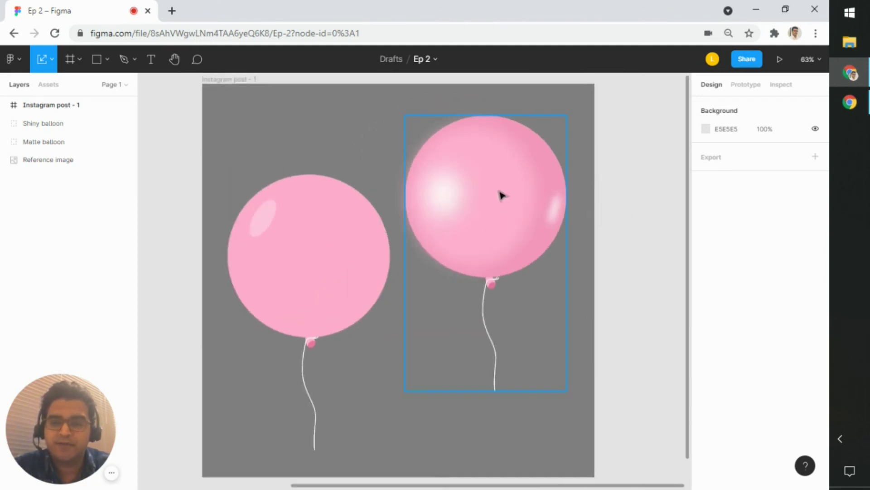